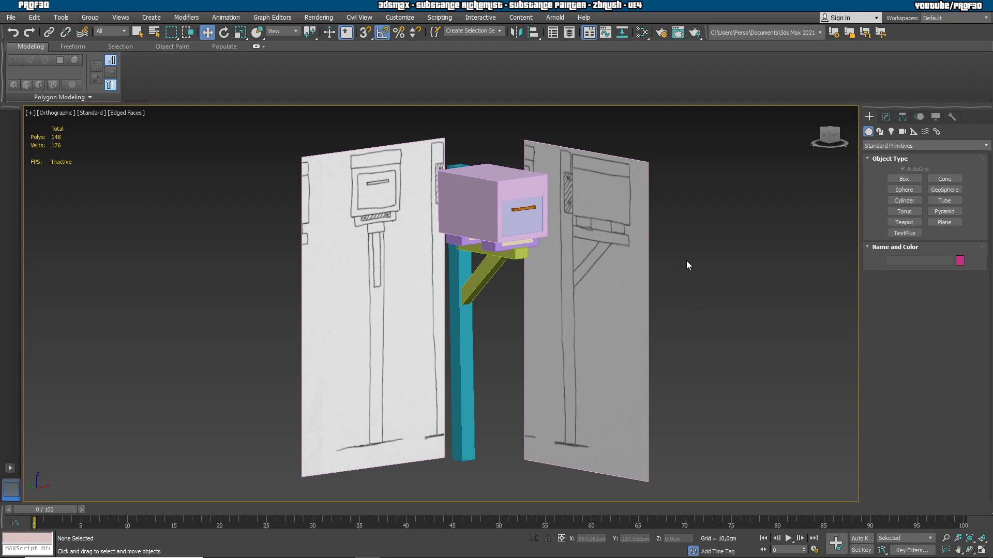
Group all the mailbox, bracket and post parts, excluding the reference planes, under the name LD.
{"action": "middle_click_drag", "start_coordinate": [661, 222], "coordinate": [688, 283], "text": "alt"}
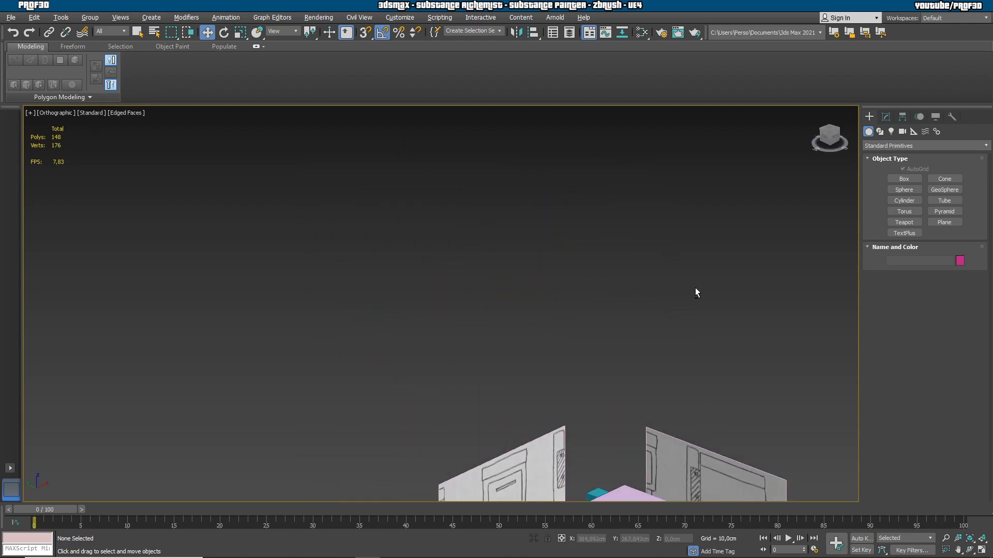
{"action": "key", "text": "t"}
{"action": "left_click_drag", "start_coordinate": [366, 304], "coordinate": [522, 483]}
{"action": "mouse_move", "coordinate": [523, 461]}
{"action": "middle_mouse_down", "text": "alt"}
{"action": "mouse_move", "coordinate": [563, 443]}
{"action": "mouse_move", "coordinate": [572, 380]}
{"action": "middle_mouse_up", "text": "alt"}
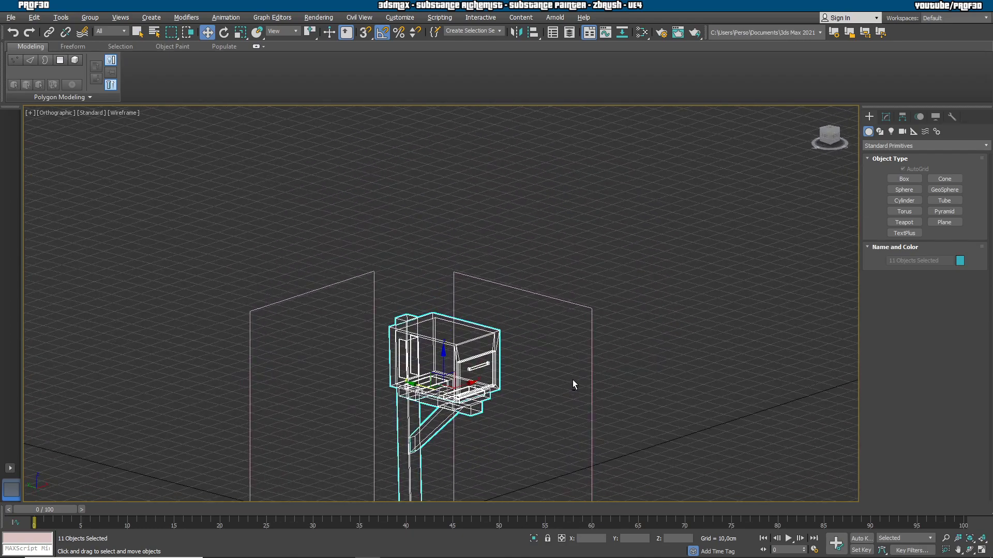
{"action": "key", "text": "F3"}
{"action": "key", "text": "z"}
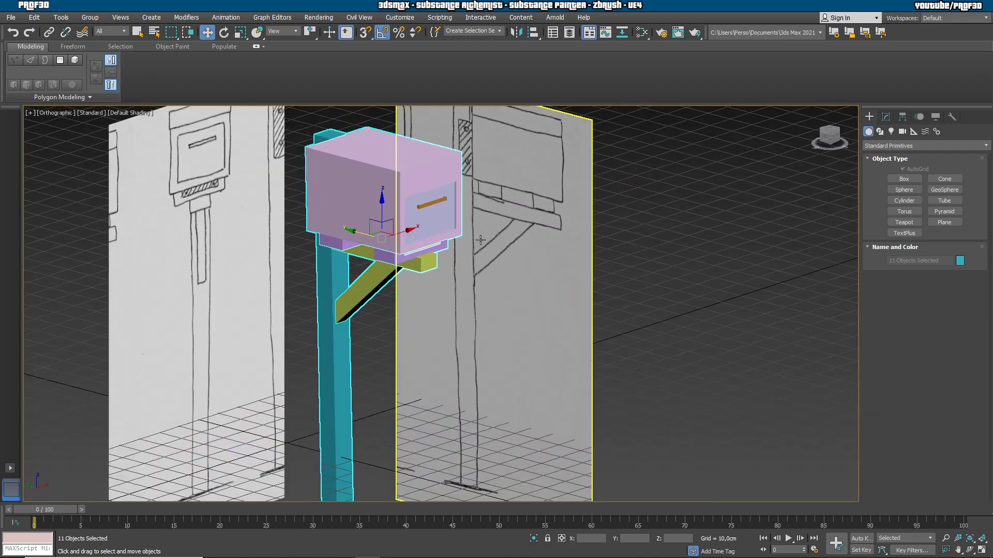
{"action": "left_click", "coordinate": [90, 17]}
{"action": "left_click", "coordinate": [101, 32]}
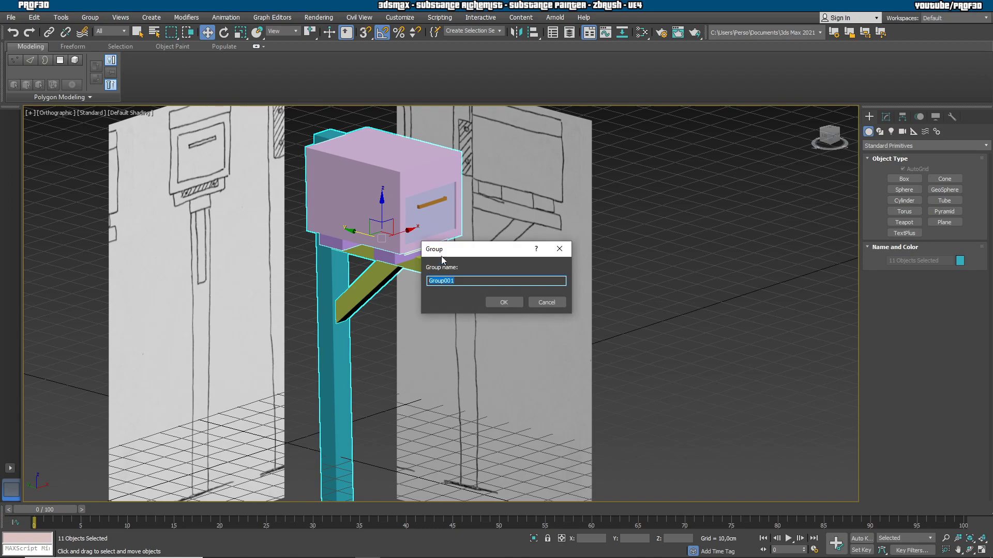
{"action": "type", "text": "LD"}
{"action": "left_click", "coordinate": [517, 302]}
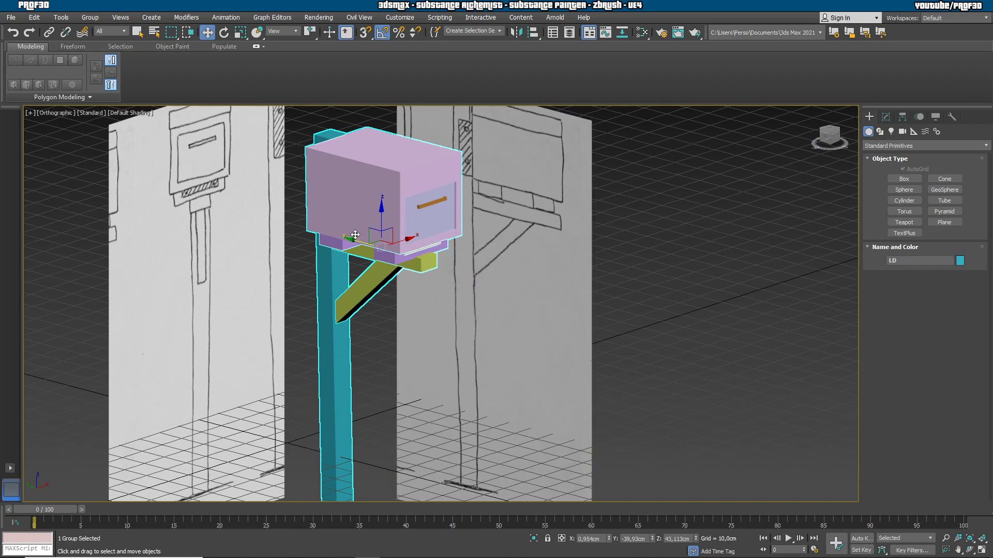
Clone the LD group as an independent copy named HD.
{"action": "left_click", "coordinate": [41, 17]}
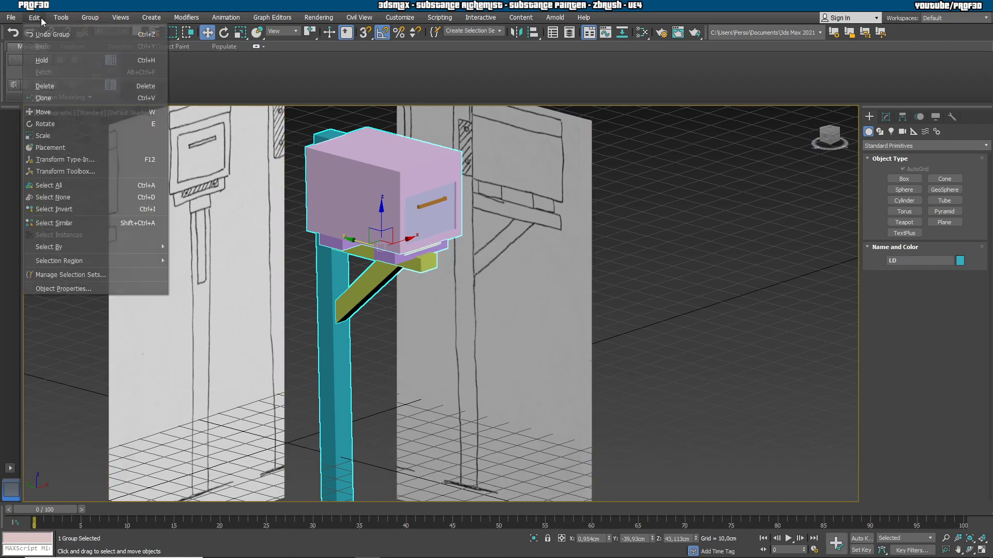
{"action": "left_click", "coordinate": [58, 98]}
{"action": "mouse_move", "coordinate": [486, 233]}
{"action": "left_mouse_down"}
{"action": "mouse_move", "coordinate": [803, 206]}
{"action": "mouse_move", "coordinate": [736, 202]}
{"action": "left_mouse_up"}
{"action": "left_click", "coordinate": [791, 232]}
{"action": "double_click", "coordinate": [724, 277]}
{"action": "type", "text": "HD"}
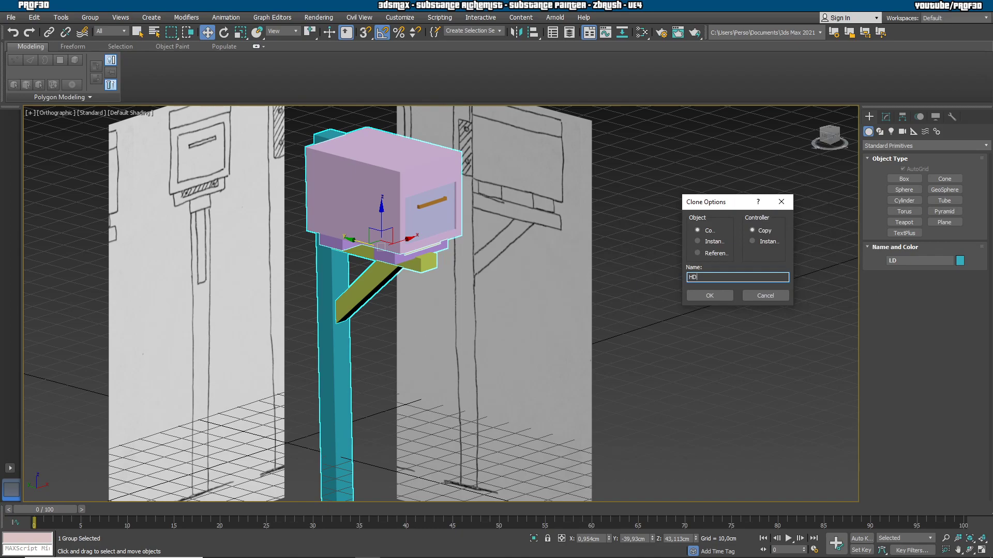
{"action": "left_click", "coordinate": [731, 299]}
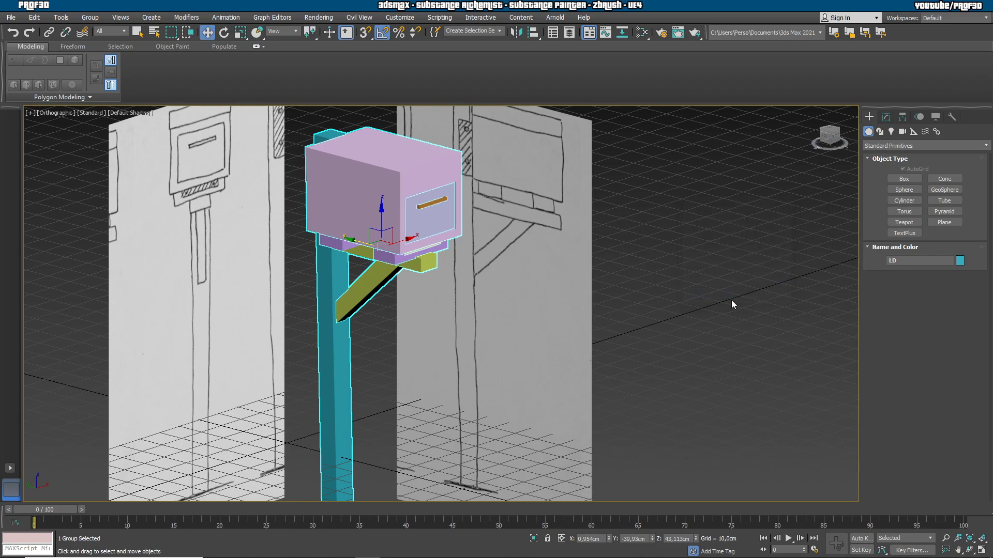
Select the original LD group and hide it from the scene.
{"action": "left_click", "coordinate": [425, 214]}
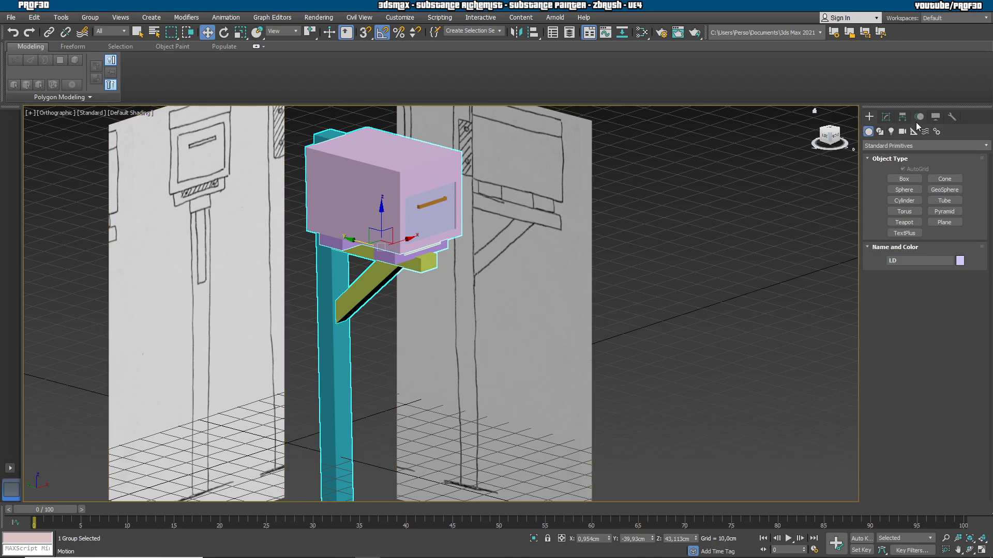
{"action": "left_click", "coordinate": [935, 120]}
{"action": "left_click", "coordinate": [910, 371]}
{"action": "left_click", "coordinate": [884, 118]}
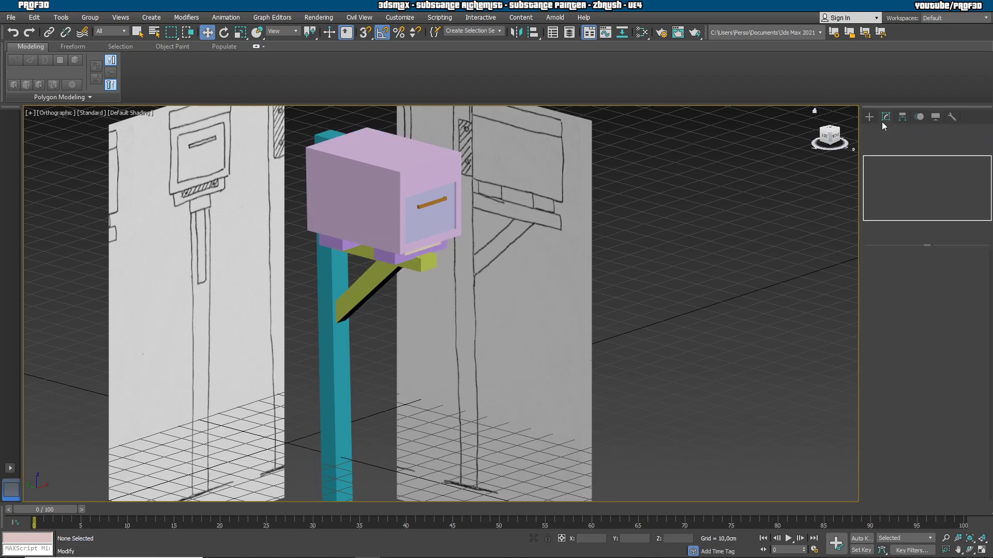
Ungroup the HD copy of the mailbox and clear the selection.
{"action": "left_click", "coordinate": [378, 210]}
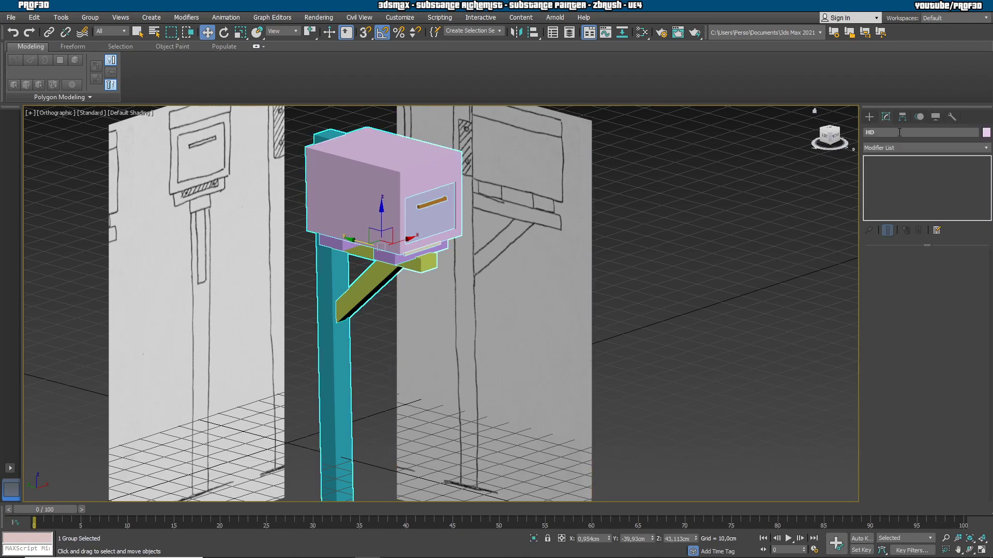
{"action": "left_click", "coordinate": [83, 18]}
{"action": "left_click", "coordinate": [113, 48]}
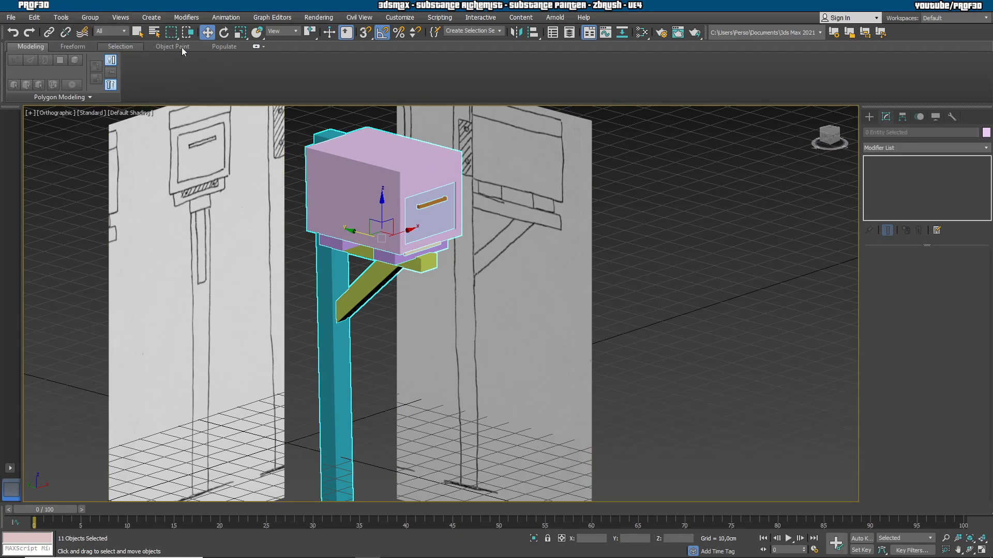
{"action": "left_click", "coordinate": [685, 252]}
Examine the individual mailbox parts from several angles against the reference sketches.
{"action": "left_click", "coordinate": [411, 207]}
{"action": "scroll", "coordinate": [411, 207], "scroll_direction": "up", "scroll_amount": 2}
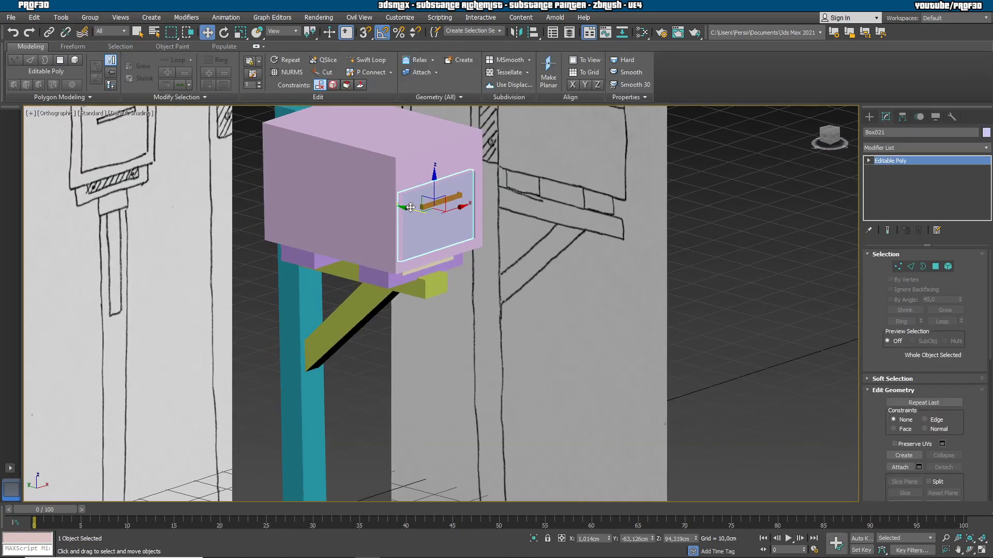
{"action": "scroll", "coordinate": [436, 240], "scroll_direction": "down", "scroll_amount": 5}
{"action": "left_click", "coordinate": [481, 310]}
{"action": "middle_click_drag", "start_coordinate": [449, 368], "coordinate": [502, 300], "text": "alt"}
{"action": "scroll", "coordinate": [469, 358], "scroll_direction": "down", "scroll_amount": 2}
{"action": "scroll", "coordinate": [342, 354], "scroll_direction": "up", "scroll_amount": 6}
{"action": "key", "text": "p"}
{"action": "scroll", "coordinate": [481, 352], "scroll_direction": "up", "scroll_amount": 5}
Show edged faces and add horizontal edge loops along the height of the post with Swift Loop.
{"action": "left_click", "coordinate": [507, 329]}
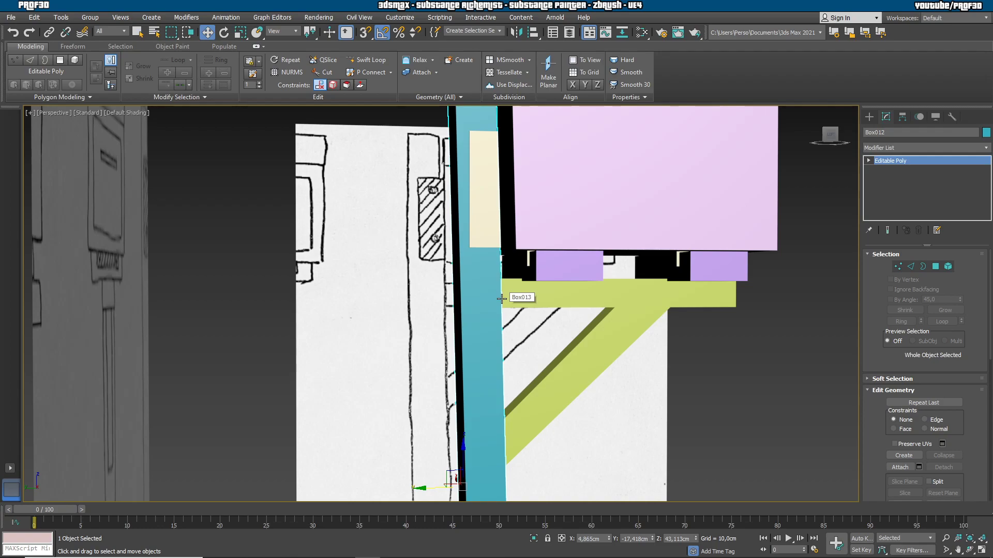
{"action": "mouse_move", "coordinate": [491, 332]}
{"action": "middle_mouse_down", "text": "alt"}
{"action": "mouse_move", "coordinate": [482, 351]}
{"action": "mouse_move", "coordinate": [482, 246]}
{"action": "middle_mouse_up", "text": "alt"}
{"action": "scroll", "coordinate": [482, 351], "scroll_direction": "down", "scroll_amount": 5}
{"action": "middle_click_drag", "start_coordinate": [482, 247], "coordinate": [479, 254], "text": "alt"}
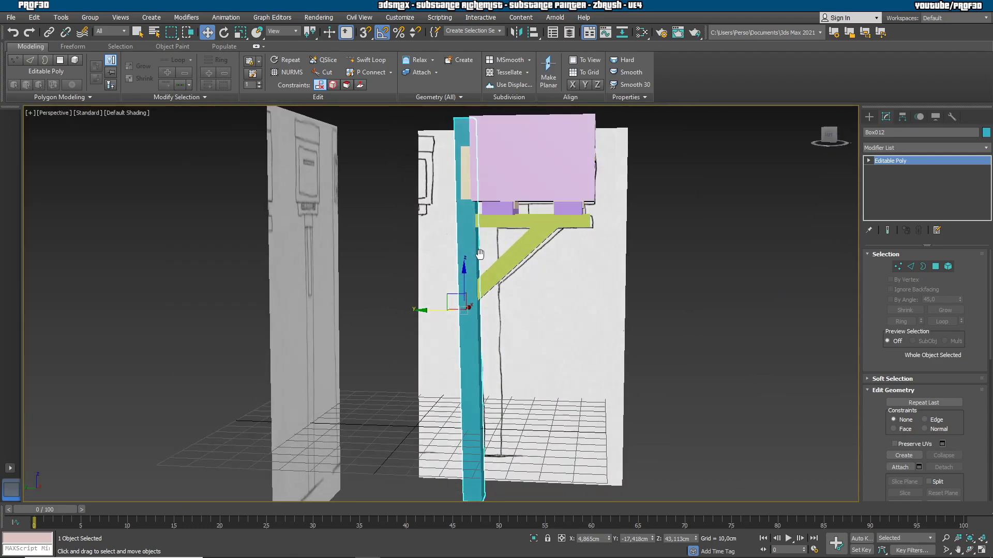
{"action": "mouse_move", "coordinate": [571, 324]}
{"action": "middle_mouse_down", "text": "alt"}
{"action": "mouse_move", "coordinate": [598, 309]}
{"action": "mouse_move", "coordinate": [575, 323]}
{"action": "middle_mouse_up", "text": "alt"}
{"action": "key", "text": "f"}
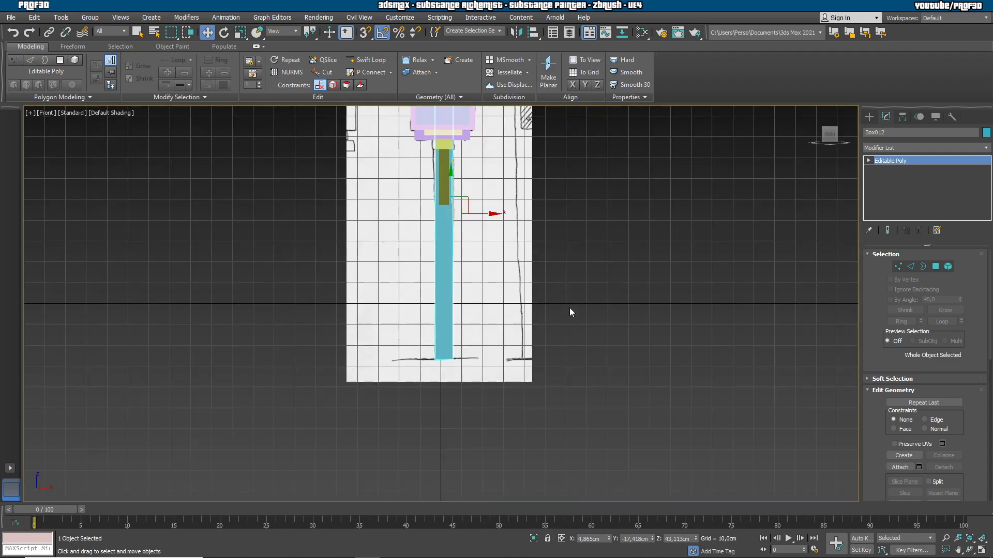
{"action": "scroll", "coordinate": [481, 256], "scroll_direction": "up", "scroll_amount": 4}
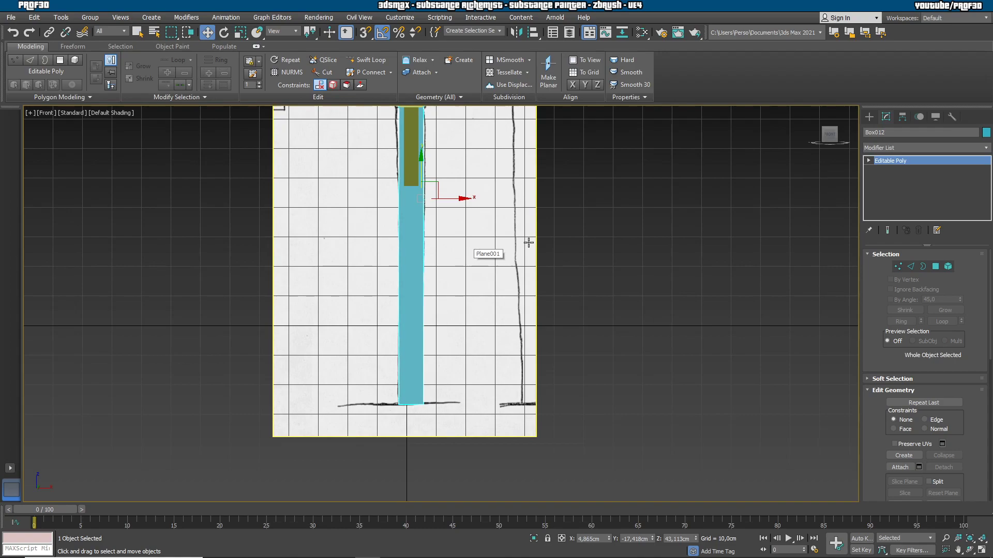
{"action": "left_click", "coordinate": [368, 60]}
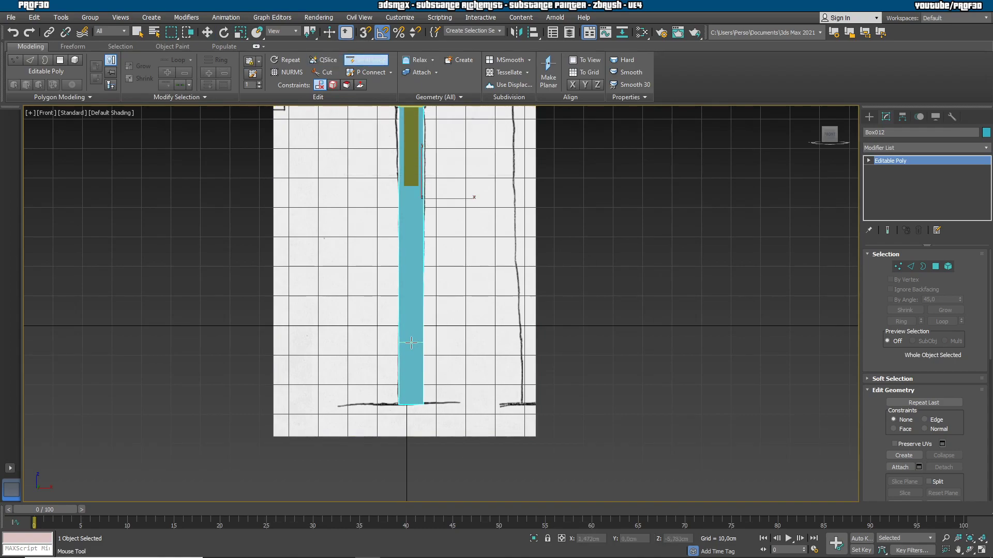
{"action": "key", "text": "F4"}
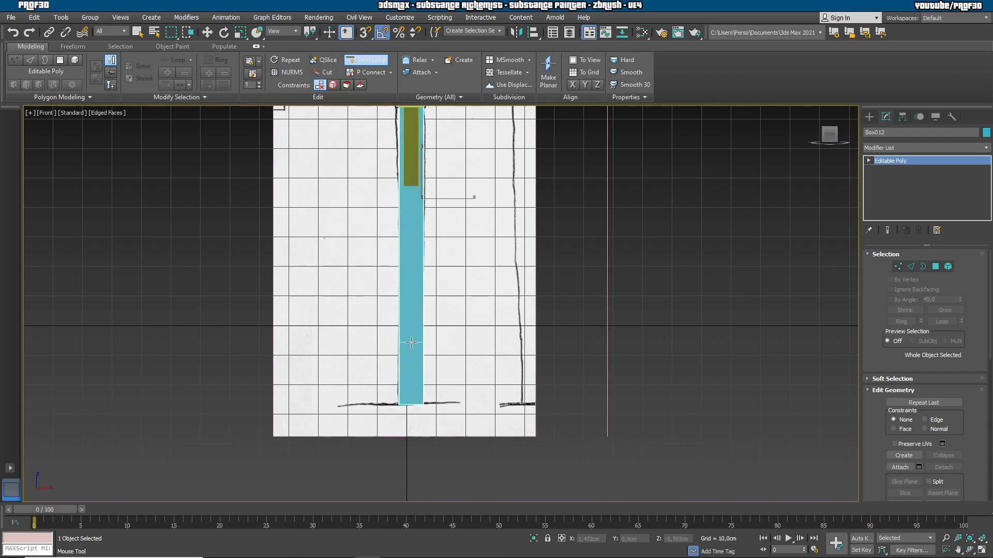
{"action": "left_click", "coordinate": [411, 343]}
{"action": "left_click", "coordinate": [412, 270]}
{"action": "left_click", "coordinate": [411, 204]}
Move the rear vertices of the post's edge loop near the diagonal brace slightly toward the mailbox side.
{"action": "middle_click_drag", "start_coordinate": [420, 267], "coordinate": [459, 305], "text": "alt"}
{"action": "key", "text": "w"}
{"action": "scroll", "coordinate": [393, 414], "scroll_direction": "up", "scroll_amount": 2}
{"action": "key", "text": "1"}
{"action": "left_click", "coordinate": [435, 185]}
{"action": "middle_click_drag", "start_coordinate": [445, 219], "coordinate": [441, 219], "text": "alt"}
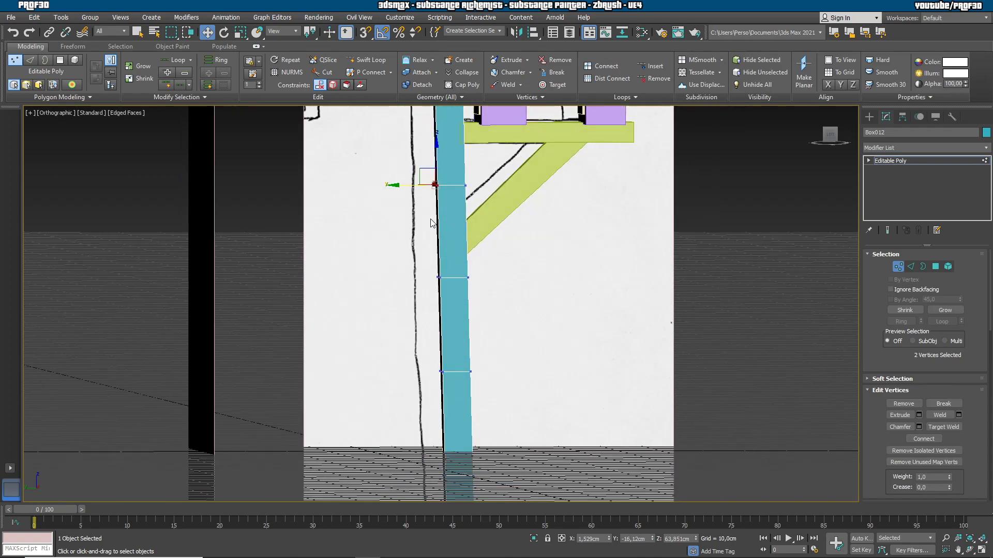
{"action": "left_click_drag", "start_coordinate": [416, 185], "coordinate": [418, 185]}
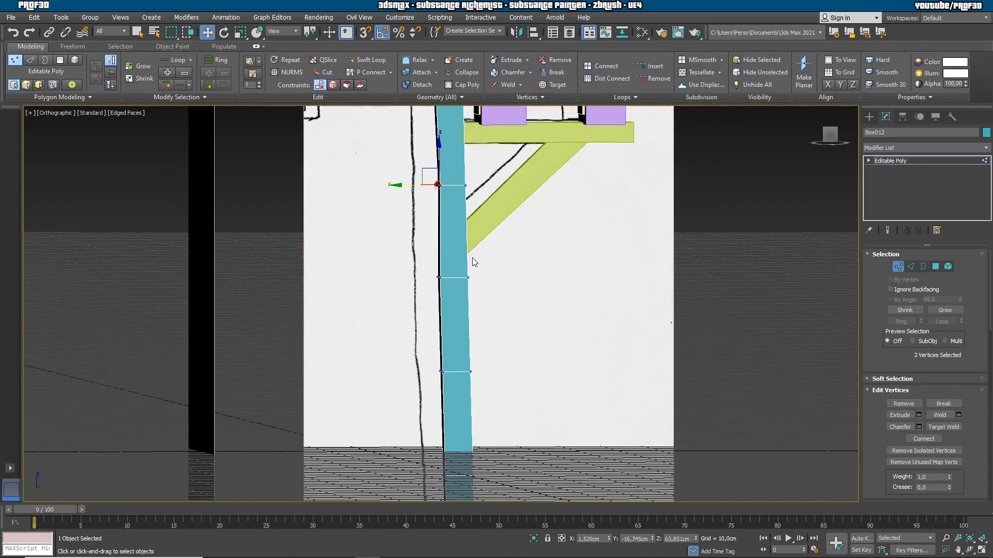
Offset vertices of the post's lower edge loops in depth to give its sides an irregular outline.
{"action": "left_click_drag", "start_coordinate": [470, 286], "coordinate": [464, 287]}
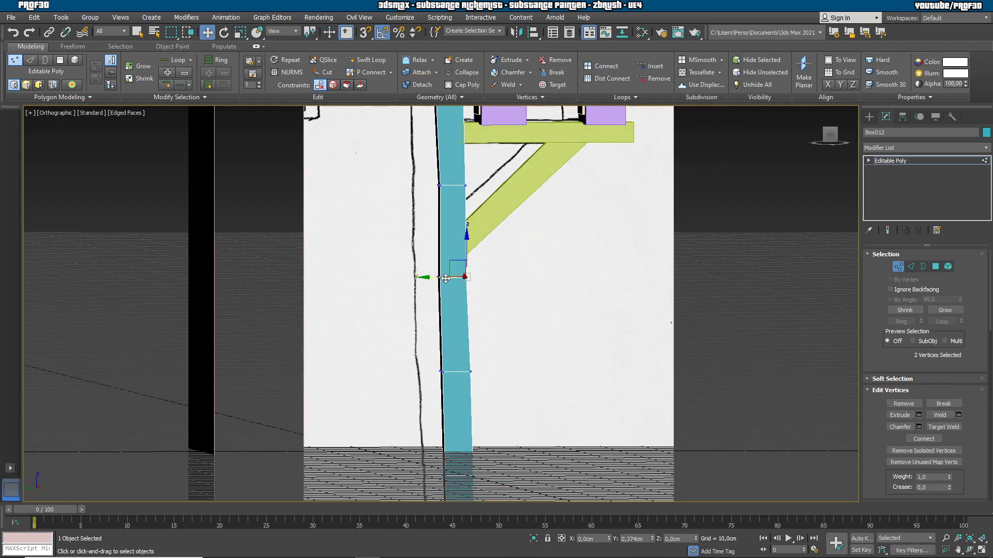
{"action": "mouse_move", "coordinate": [426, 371]}
{"action": "left_mouse_down"}
{"action": "mouse_move", "coordinate": [450, 385]}
{"action": "mouse_move", "coordinate": [411, 375]}
{"action": "left_mouse_up"}
{"action": "middle_click_drag", "start_coordinate": [494, 414], "coordinate": [490, 322]}
{"action": "middle_click_drag", "start_coordinate": [490, 322], "coordinate": [486, 374], "text": "alt"}
{"action": "left_click_drag", "start_coordinate": [476, 378], "coordinate": [443, 381]}
{"action": "middle_click_drag", "start_coordinate": [506, 356], "coordinate": [496, 375], "text": "alt"}
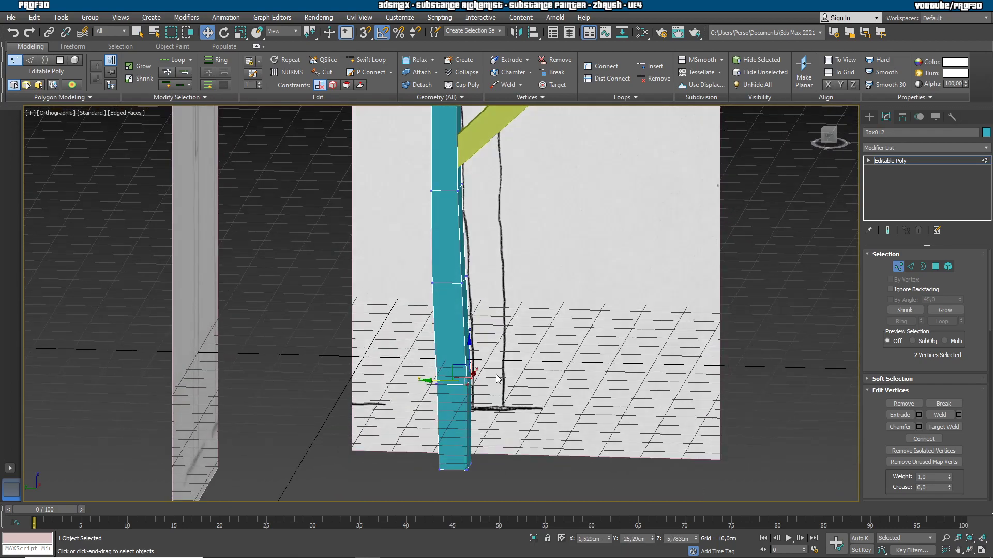
Move side vertices of the post's loops behind and just below the diagonal brace outward to match the front sketch.
{"action": "key", "text": "f"}
{"action": "scroll", "coordinate": [428, 269], "scroll_direction": "up", "scroll_amount": 8}
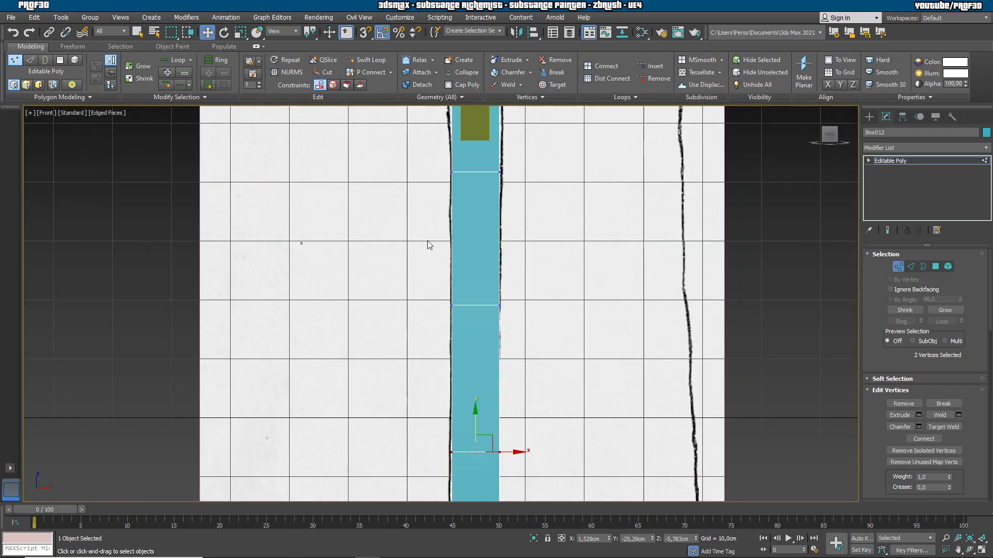
{"action": "left_click_drag", "start_coordinate": [366, 237], "coordinate": [424, 251]}
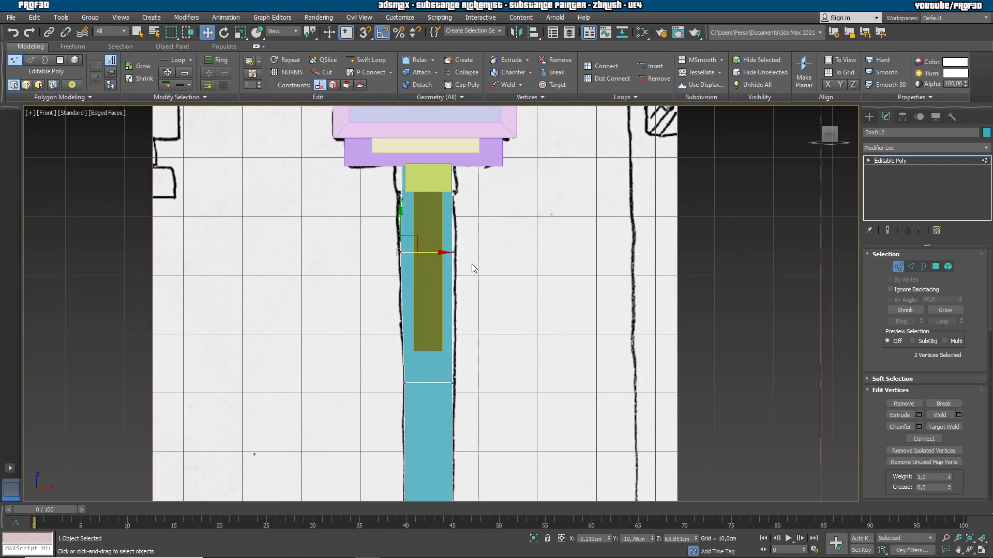
{"action": "left_click_drag", "start_coordinate": [437, 405], "coordinate": [482, 384]}
{"action": "middle_click_drag", "start_coordinate": [493, 411], "coordinate": [470, 190]}
Shift the vertices of the post's two lower loops and base sideways to follow the front sketch outline.
{"action": "left_click_drag", "start_coordinate": [355, 269], "coordinate": [437, 298]}
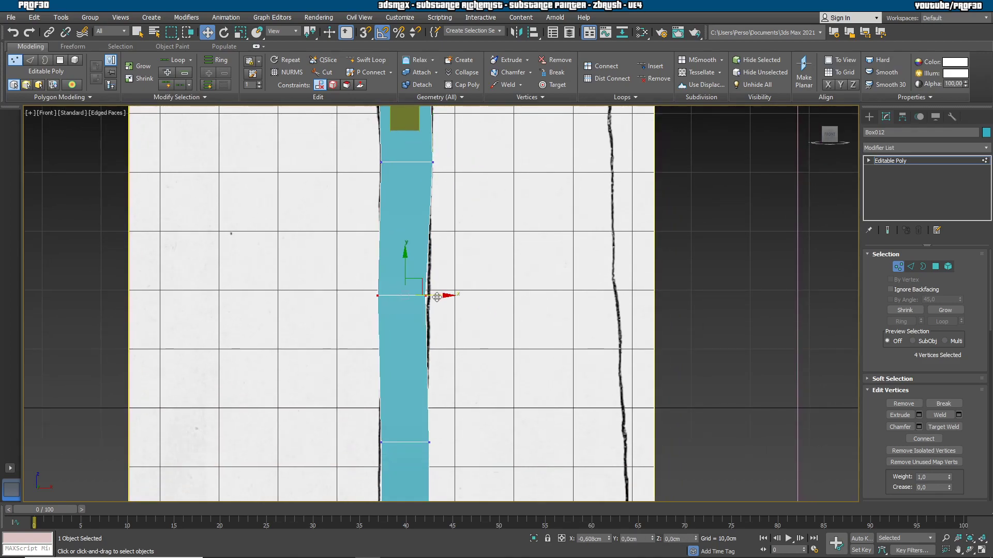
{"action": "middle_click_drag", "start_coordinate": [472, 395], "coordinate": [470, 321]}
{"action": "left_click_drag", "start_coordinate": [348, 350], "coordinate": [469, 405]}
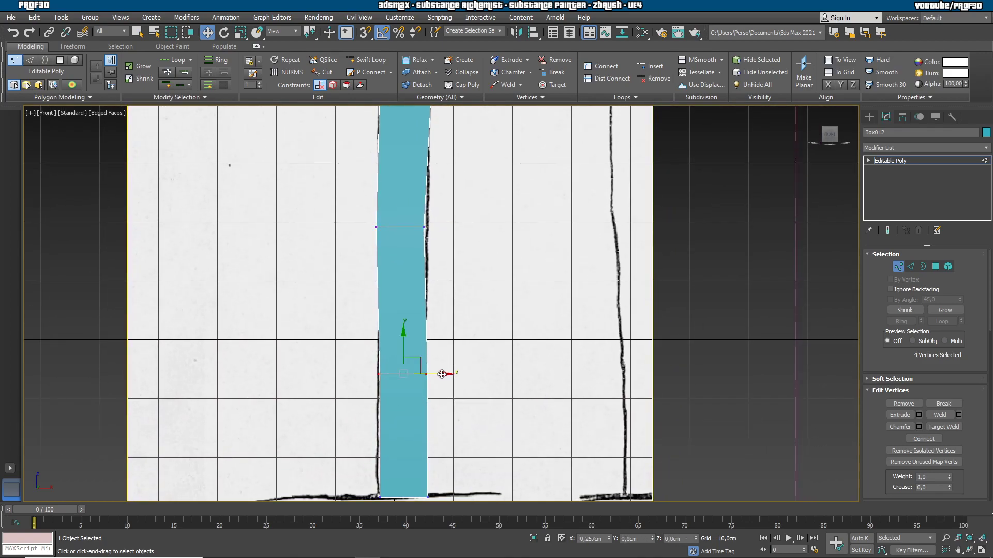
{"action": "left_click_drag", "start_coordinate": [373, 480], "coordinate": [440, 498]}
{"action": "scroll", "coordinate": [454, 344], "scroll_direction": "down", "scroll_amount": 4}
{"action": "left_click_drag", "start_coordinate": [385, 359], "coordinate": [421, 387]}
{"action": "left_click", "coordinate": [453, 349]}
{"action": "left_click_drag", "start_coordinate": [456, 373], "coordinate": [458, 372]}
Move the vertices of the post's two upper edge loops outward onto the side sketch outline.
{"action": "key", "text": "p"}
{"action": "key", "text": "l"}
{"action": "key", "text": "z"}
{"action": "middle_click_drag", "start_coordinate": [434, 197], "coordinate": [431, 303]}
{"action": "scroll", "coordinate": [431, 303], "scroll_direction": "down", "scroll_amount": 12}
{"action": "middle_click_drag", "start_coordinate": [441, 245], "coordinate": [442, 414]}
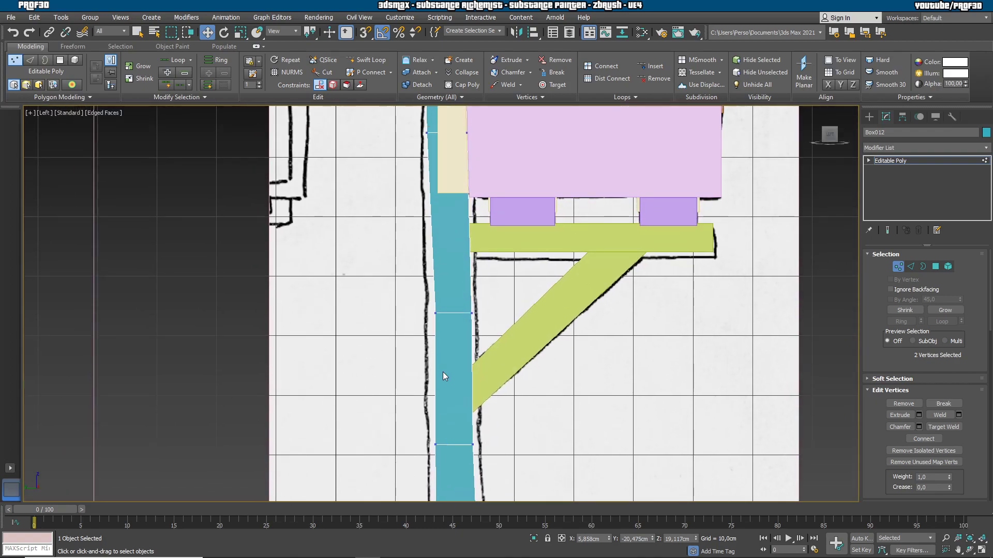
{"action": "left_click_drag", "start_coordinate": [417, 297], "coordinate": [493, 313]}
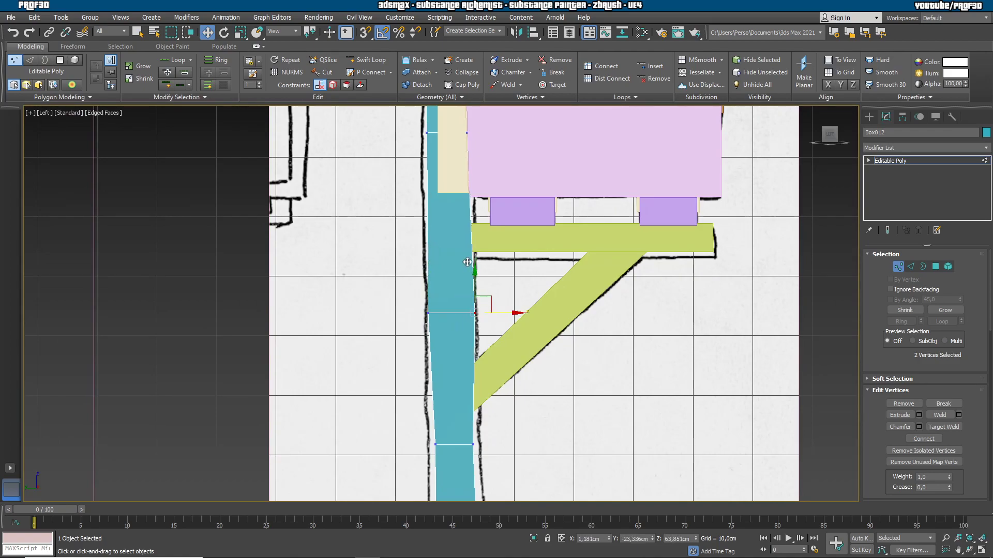
{"action": "middle_click_drag", "start_coordinate": [461, 230], "coordinate": [481, 331]}
{"action": "left_click_drag", "start_coordinate": [427, 216], "coordinate": [469, 233]}
Widen the post's edge loop just below the diagonal brace's foot to fit the side sketch outline.
{"action": "middle_click_drag", "start_coordinate": [464, 471], "coordinate": [436, 269]}
{"action": "scroll", "coordinate": [436, 269], "scroll_direction": "up", "scroll_amount": 2}
{"action": "left_click_drag", "start_coordinate": [399, 343], "coordinate": [433, 389]}
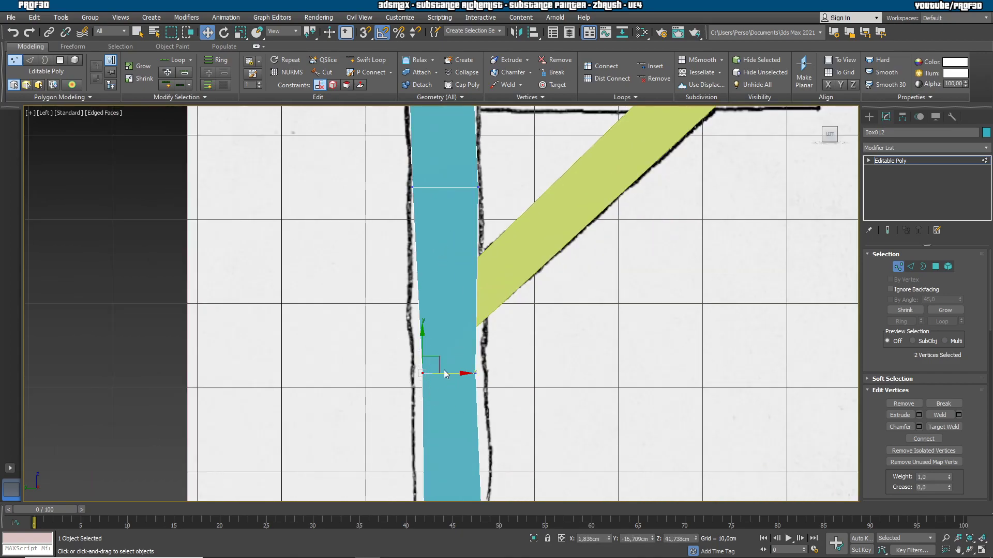
{"action": "left_click_drag", "start_coordinate": [445, 374], "coordinate": [500, 373]}
Move the front and rear vertices of the post's two lowest edge loops to follow the side sketch.
{"action": "middle_click_drag", "start_coordinate": [529, 409], "coordinate": [506, 255]}
{"action": "scroll", "coordinate": [503, 249], "scroll_direction": "down", "scroll_amount": 2}
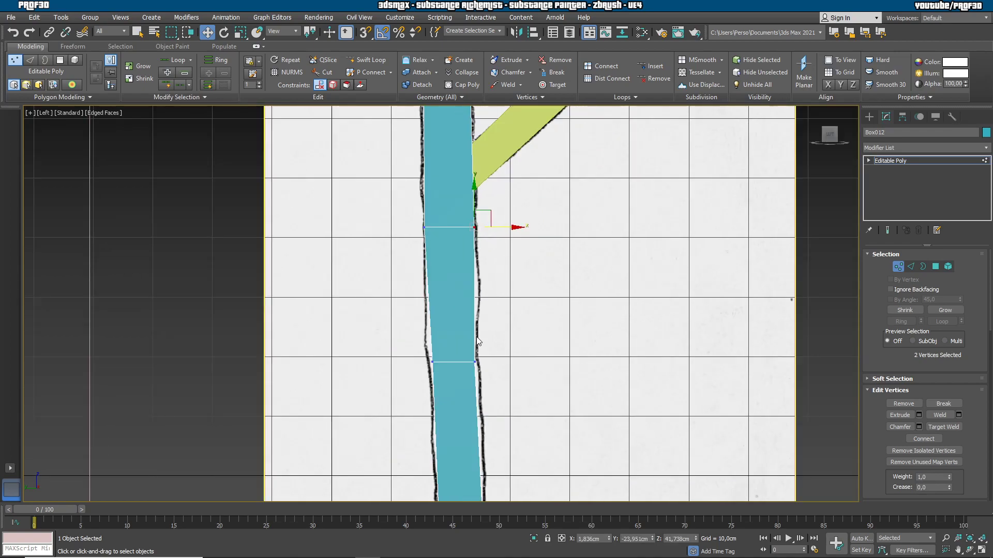
{"action": "left_click_drag", "start_coordinate": [423, 348], "coordinate": [497, 362]}
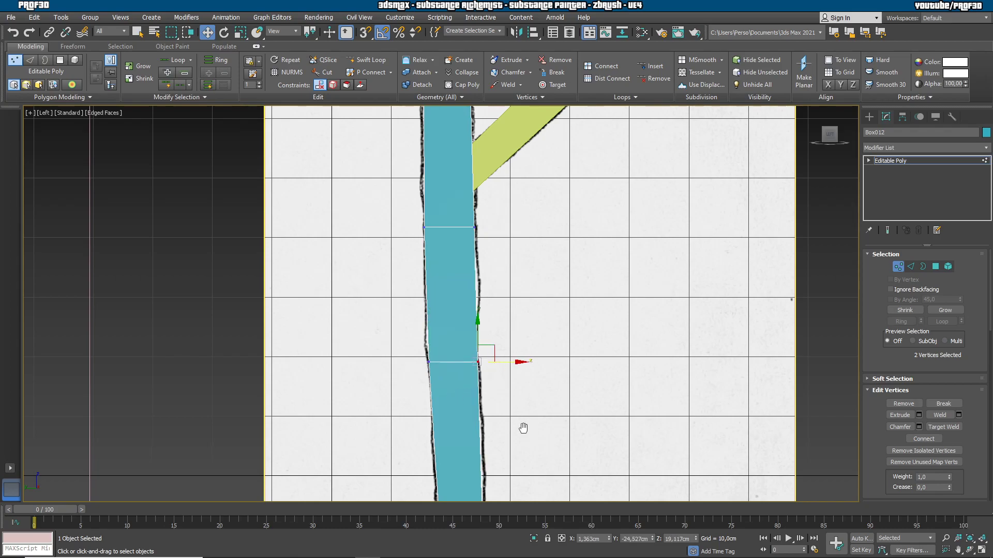
{"action": "middle_click_drag", "start_coordinate": [525, 431], "coordinate": [505, 291]}
{"action": "scroll", "coordinate": [505, 292], "scroll_direction": "down", "scroll_amount": 2}
{"action": "left_click_drag", "start_coordinate": [487, 329], "coordinate": [503, 346]}
Leave vertex editing and apply a TurboSmooth modifier with 2 iterations to the whole post.
{"action": "middle_click_drag", "start_coordinate": [513, 285], "coordinate": [619, 406]}
{"action": "left_click", "coordinate": [899, 161]}
{"action": "left_click", "coordinate": [904, 145]}
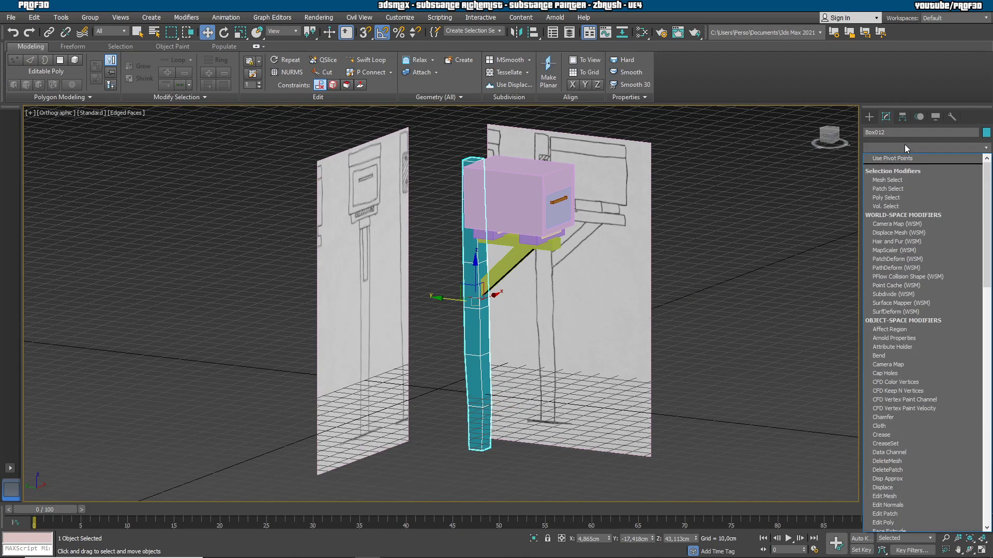
{"action": "key", "text": "t"}
{"action": "left_click", "coordinate": [906, 350]}
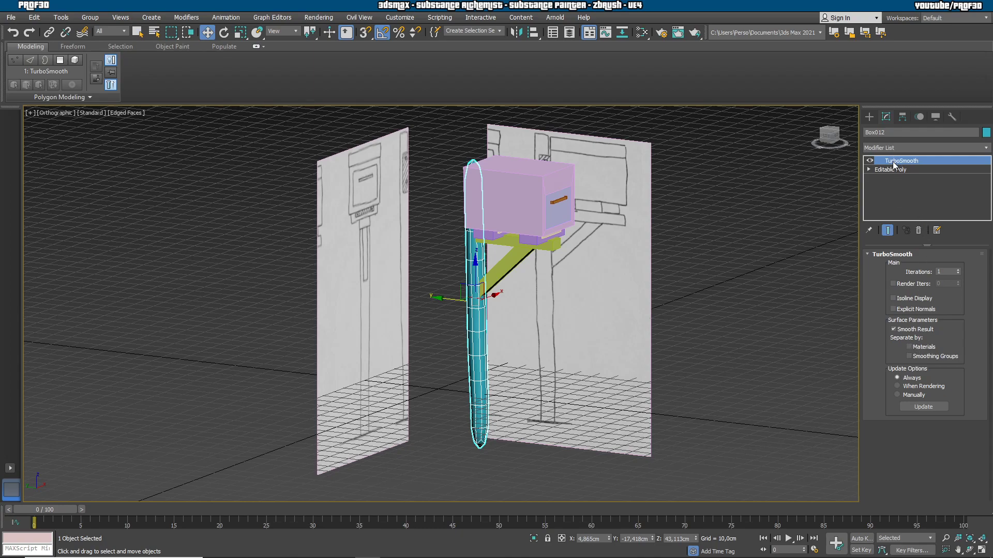
{"action": "left_click", "coordinate": [957, 270]}
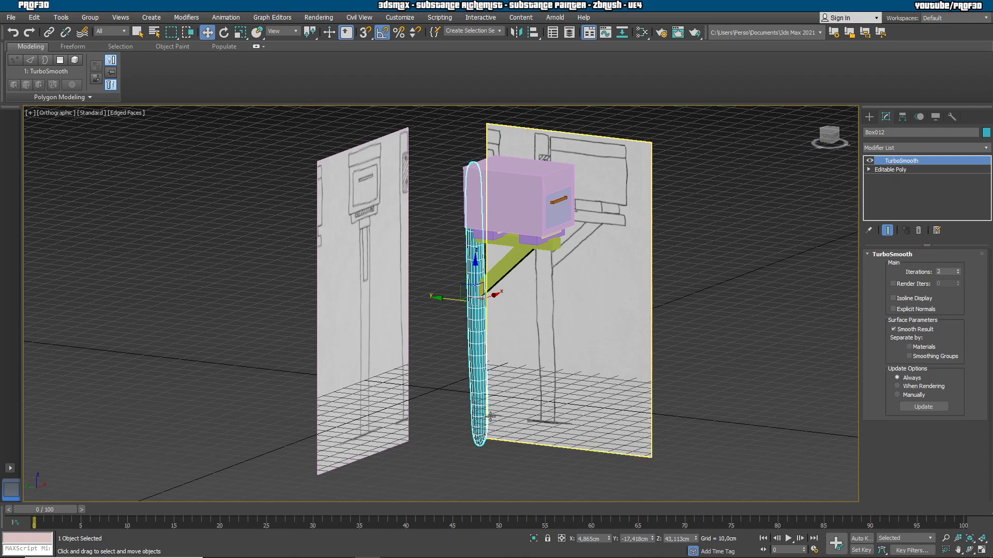
Return to the post's base Editable Poly level while keeping the TurboSmooth end result displayed.
{"action": "middle_click_drag", "start_coordinate": [488, 412], "coordinate": [606, 385], "text": "alt"}
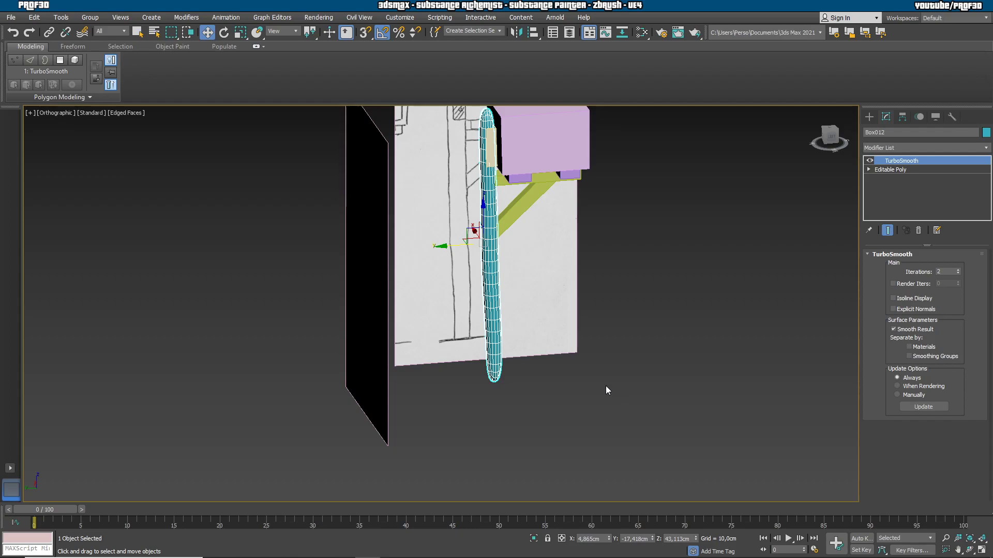
{"action": "left_click", "coordinate": [909, 171]}
{"action": "middle_click_drag", "start_coordinate": [497, 224], "coordinate": [538, 300]}
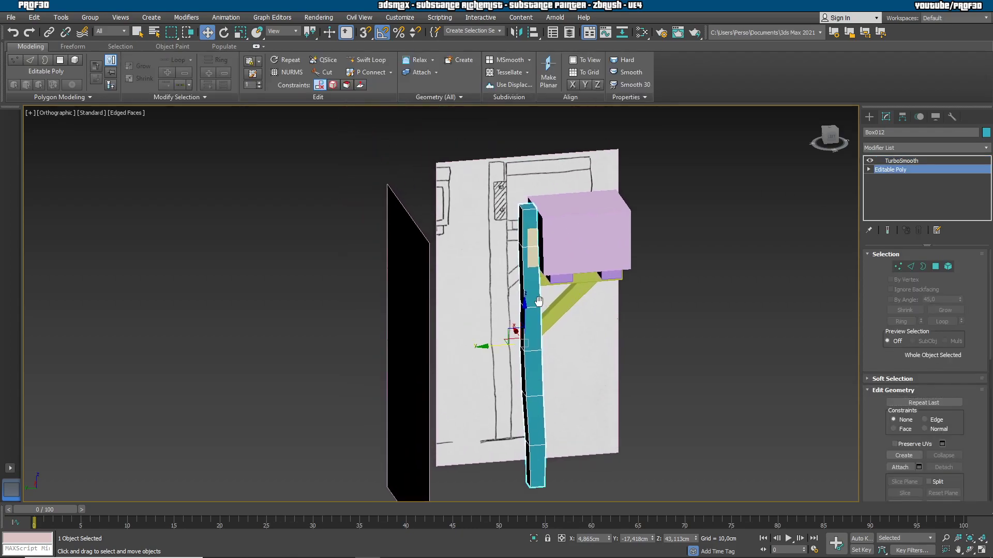
{"action": "scroll", "coordinate": [539, 299], "scroll_direction": "up", "scroll_amount": 5}
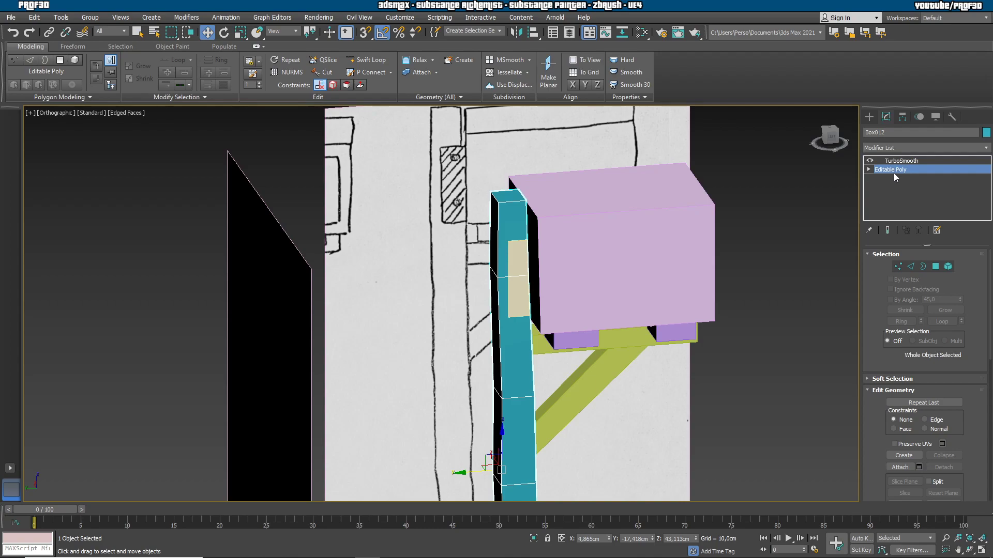
{"action": "left_click", "coordinate": [887, 230]}
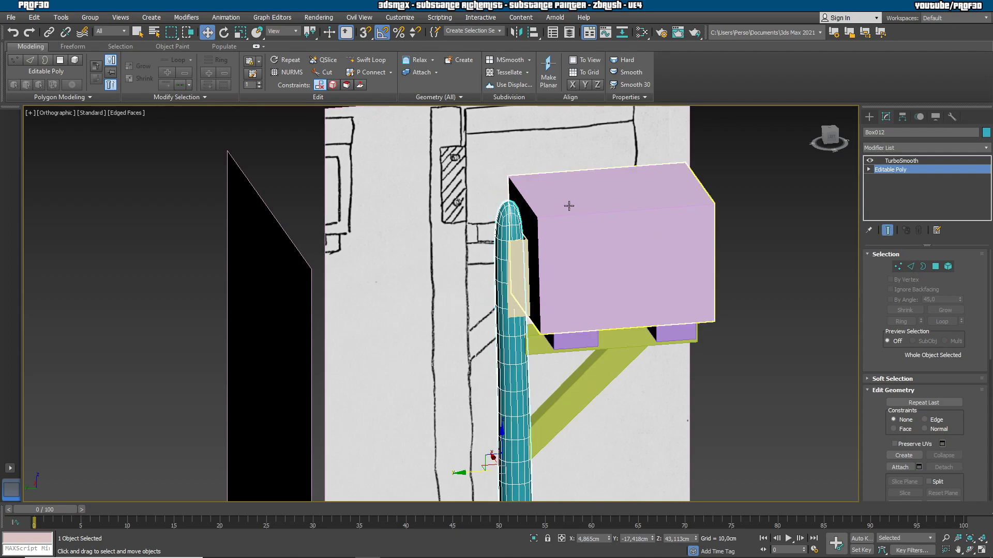
{"action": "scroll", "coordinate": [570, 206], "scroll_direction": "up", "scroll_amount": 3}
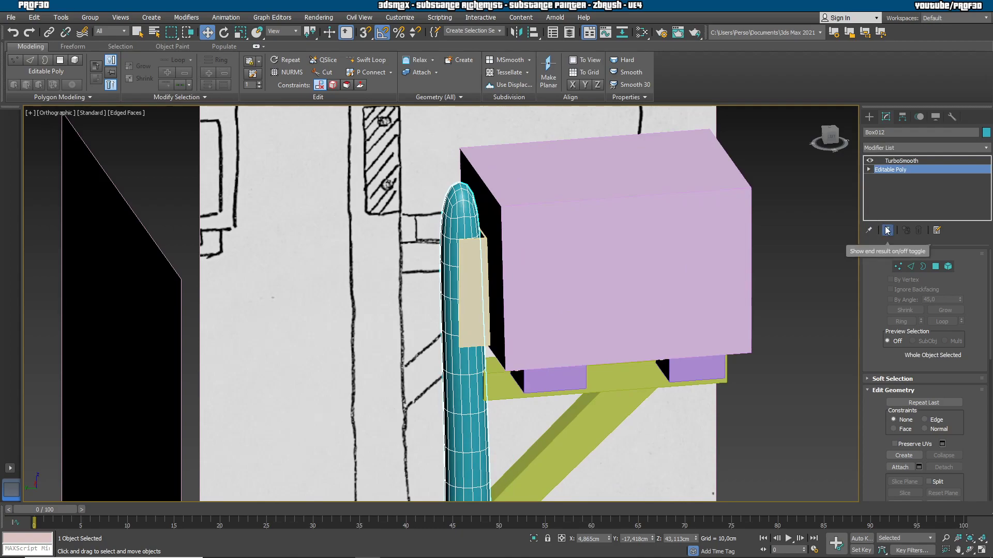
Insert vertical support edge loops with SwiftLoop close to the post's first corners to sharpen them under TurboSmooth.
{"action": "left_click", "coordinate": [365, 59]}
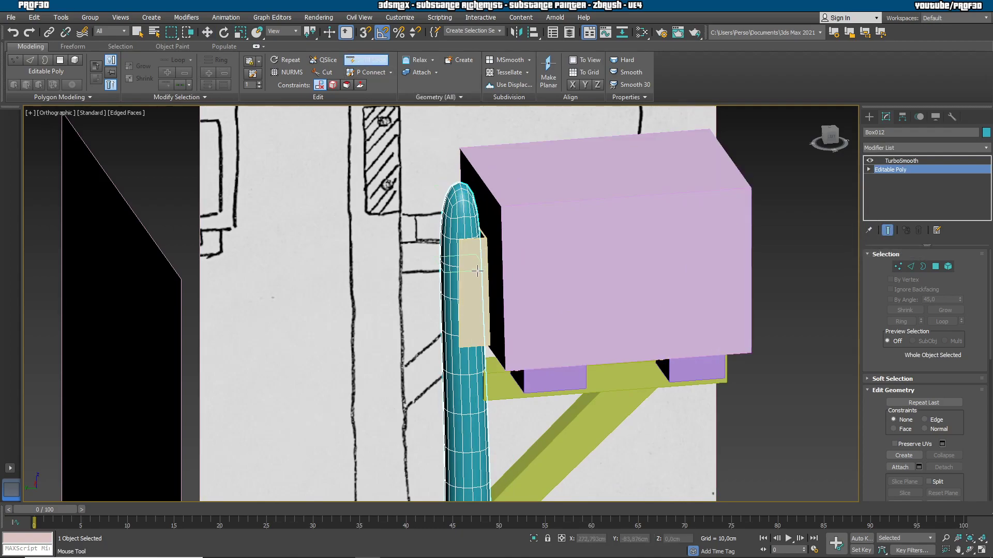
{"action": "left_click", "coordinate": [910, 268]}
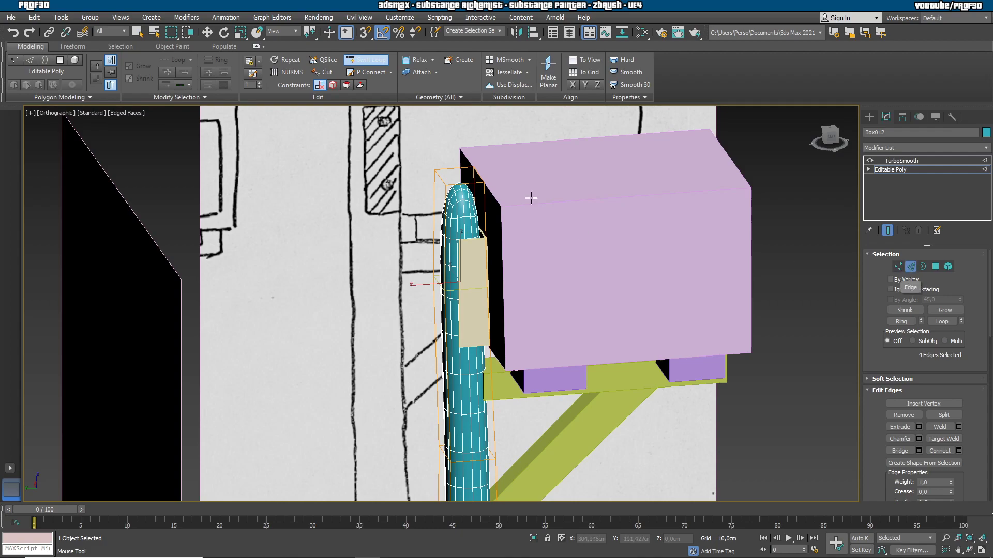
{"action": "scroll", "coordinate": [437, 180], "scroll_direction": "up", "scroll_amount": 5}
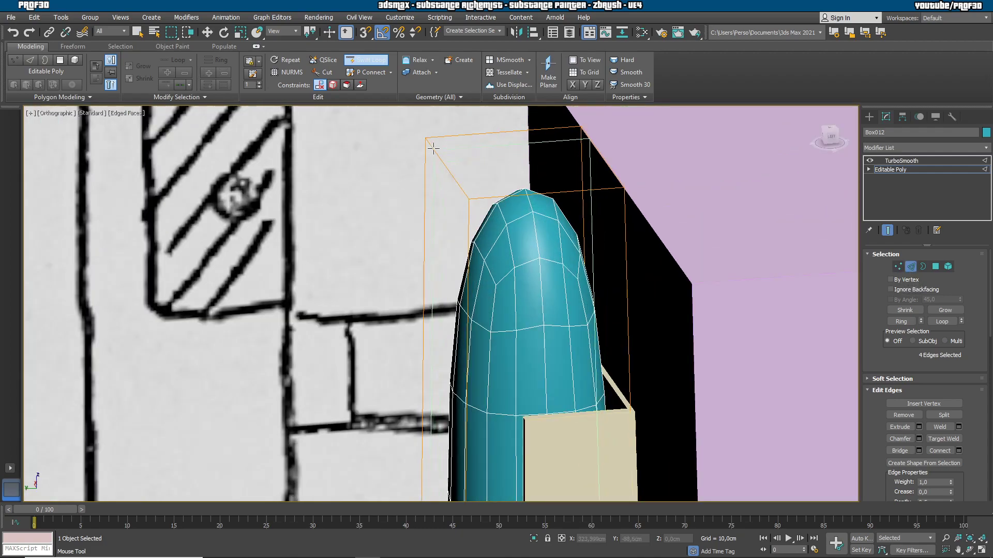
{"action": "middle_click_drag", "start_coordinate": [432, 155], "coordinate": [519, 159], "text": "alt"}
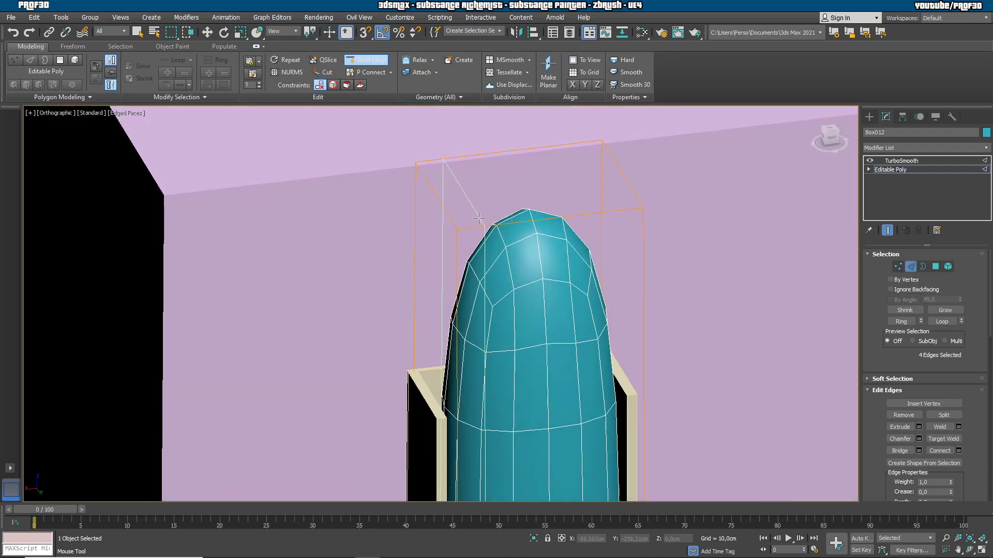
{"action": "left_click", "coordinate": [461, 222]}
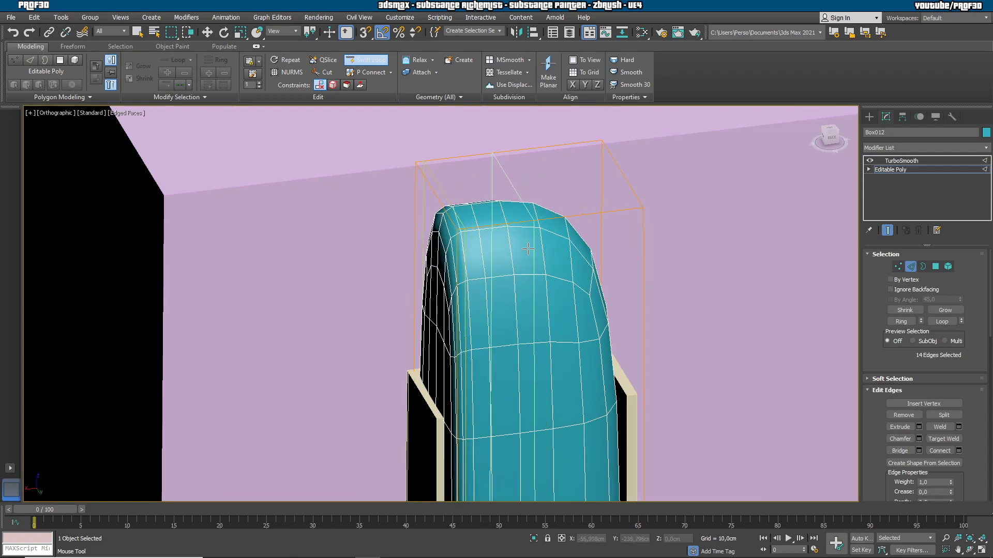
{"action": "left_click", "coordinate": [459, 224]}
{"action": "left_click_drag", "start_coordinate": [457, 282], "coordinate": [504, 286], "text": "alt"}
{"action": "middle_click_drag", "start_coordinate": [463, 287], "coordinate": [455, 286], "text": "alt"}
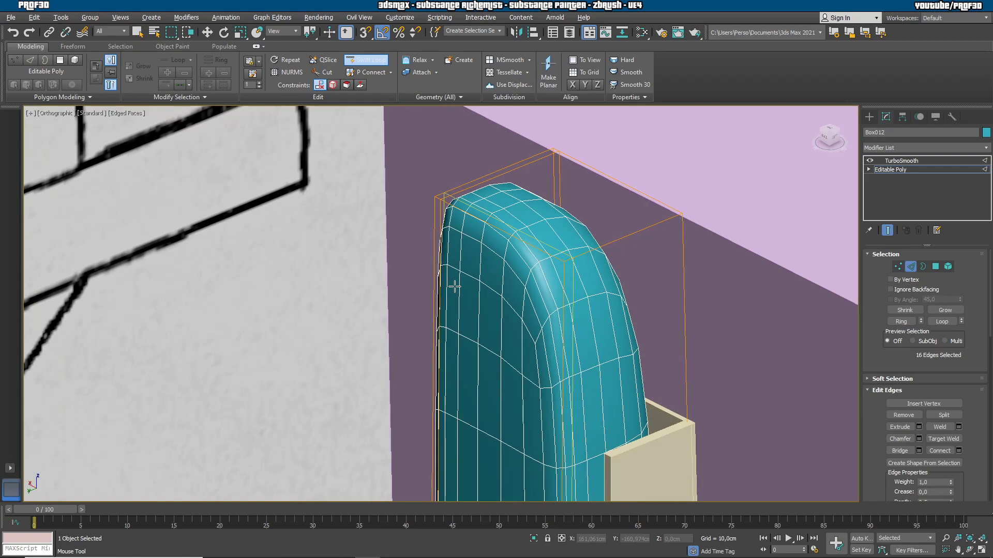
{"action": "scroll", "coordinate": [454, 286], "scroll_direction": "up", "scroll_amount": 4}
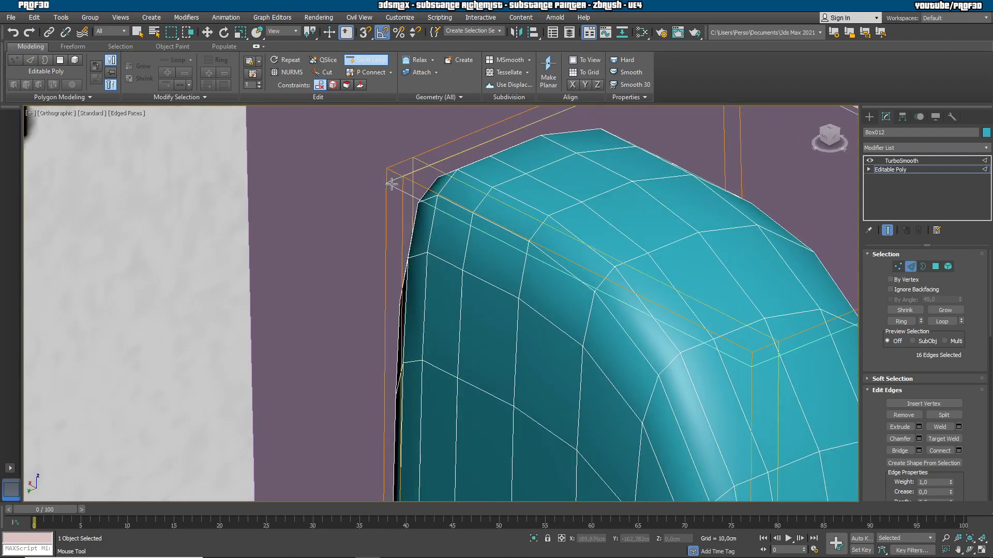
{"action": "middle_click_drag", "start_coordinate": [389, 184], "coordinate": [372, 239], "text": "alt"}
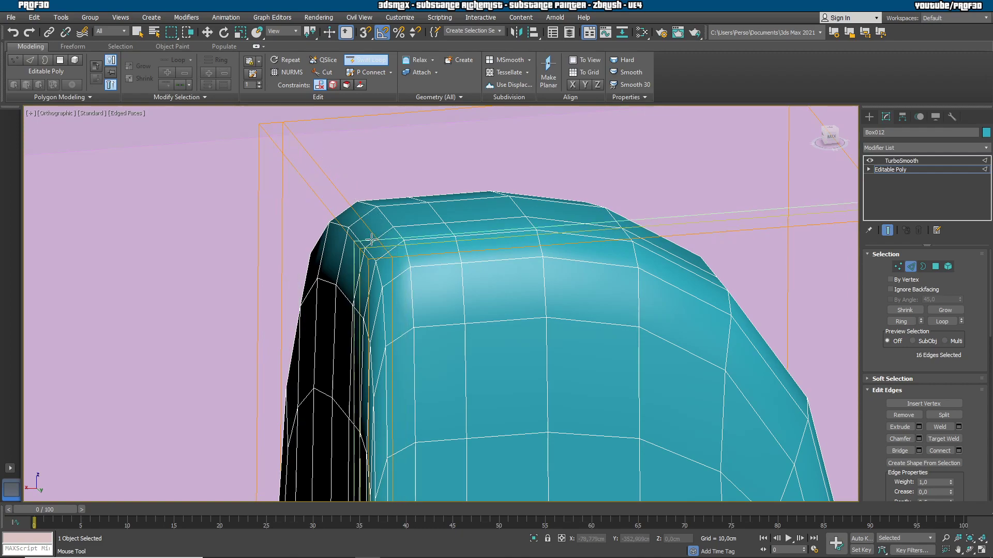
Insert a support edge loop just below the post's top and vertical loops beside its remaining rounded corners.
{"action": "left_click", "coordinate": [368, 268]}
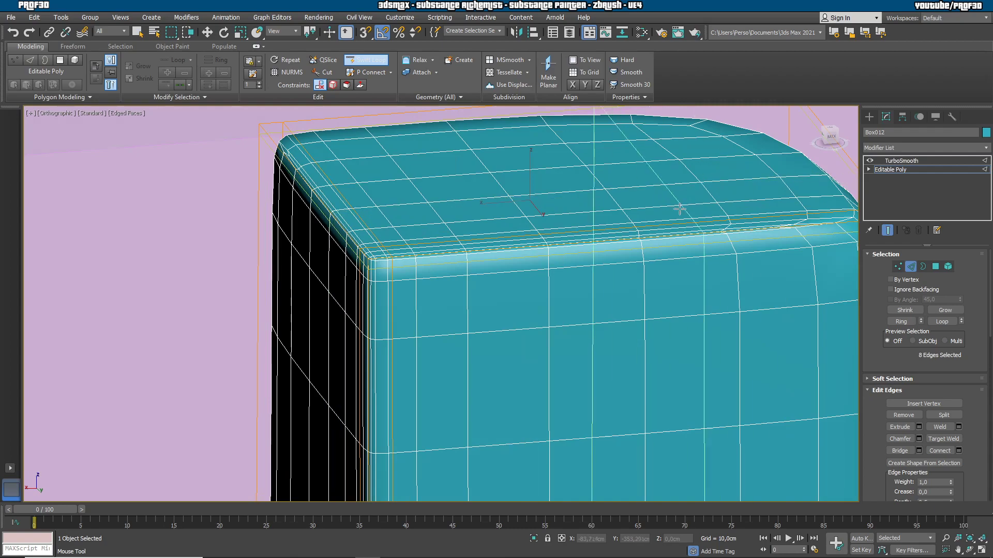
{"action": "scroll", "coordinate": [684, 208], "scroll_direction": "down", "scroll_amount": 5}
{"action": "middle_click_drag", "start_coordinate": [691, 255], "coordinate": [602, 247], "text": "alt"}
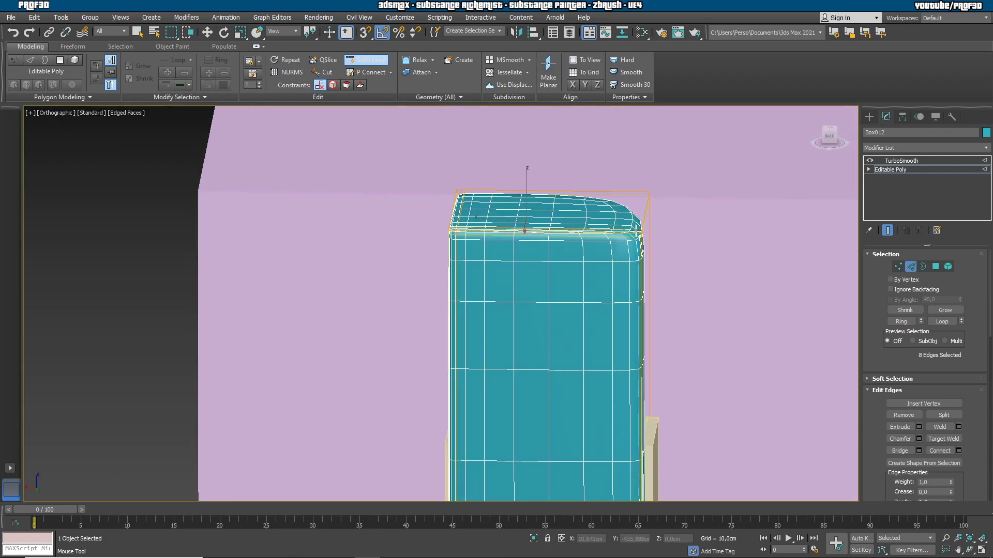
{"action": "left_click", "coordinate": [557, 302]}
{"action": "left_click", "coordinate": [559, 224]}
Insert a support edge loop just above the post's bottom end and finish SwiftLoop.
{"action": "scroll", "coordinate": [667, 242], "scroll_direction": "down", "scroll_amount": 5}
{"action": "middle_click_drag", "start_coordinate": [708, 248], "coordinate": [615, 259], "text": "alt"}
{"action": "middle_click_drag", "start_coordinate": [616, 393], "coordinate": [548, 167]}
{"action": "middle_click_drag", "start_coordinate": [543, 403], "coordinate": [628, 162]}
{"action": "scroll", "coordinate": [598, 229], "scroll_direction": "up", "scroll_amount": 6}
{"action": "scroll", "coordinate": [597, 229], "scroll_direction": "up", "scroll_amount": 2}
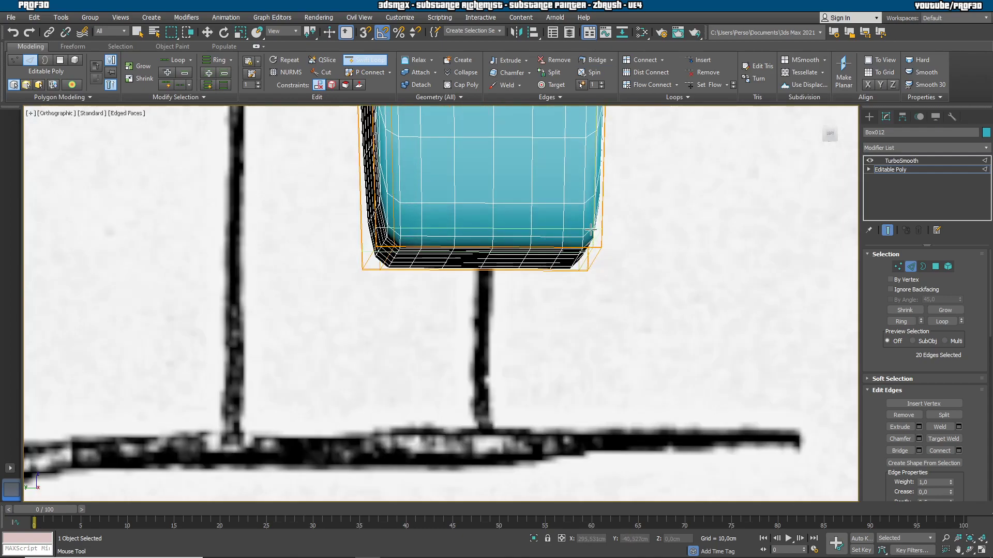
{"action": "left_click", "coordinate": [600, 241]}
{"action": "middle_click_drag", "start_coordinate": [677, 209], "coordinate": [663, 309], "text": "alt"}
{"action": "scroll", "coordinate": [638, 227], "scroll_direction": "down", "scroll_amount": 6}
{"action": "right_click", "coordinate": [664, 312]}
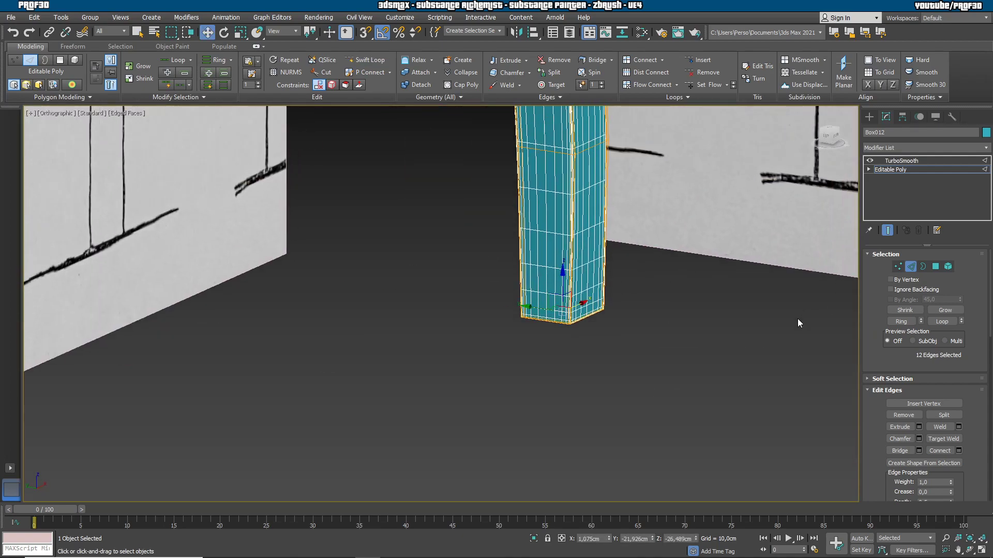
Leave edge editing, hide the edged faces and examine the smoothed post's corners and top up close from several angles.
{"action": "middle_click_drag", "start_coordinate": [797, 319], "coordinate": [787, 361]}
{"action": "left_click", "coordinate": [871, 117]}
{"action": "key", "text": "F4"}
{"action": "middle_click_drag", "start_coordinate": [649, 390], "coordinate": [605, 412], "text": "alt"}
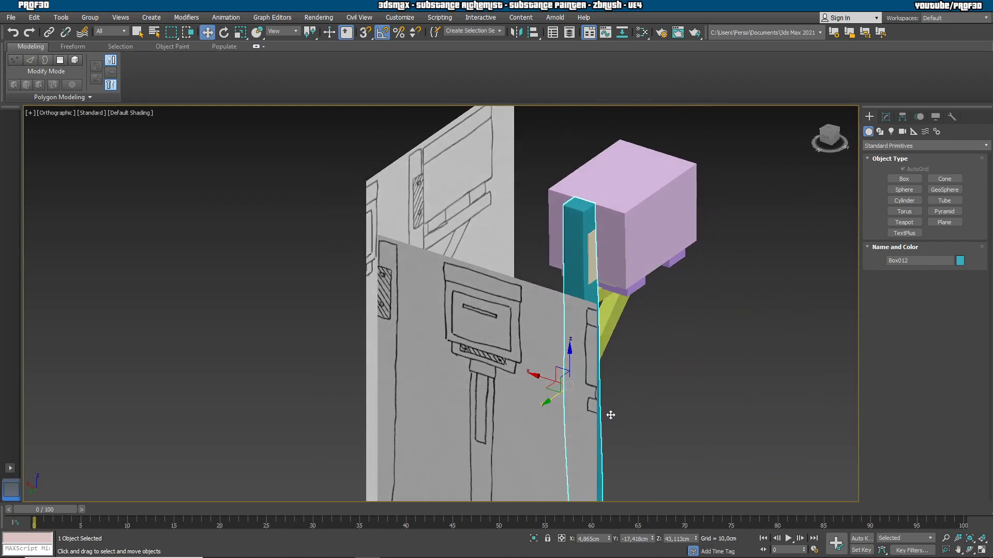
{"action": "scroll", "coordinate": [592, 264], "scroll_direction": "up", "scroll_amount": 10}
{"action": "middle_click_drag", "start_coordinate": [543, 222], "coordinate": [522, 260], "text": "alt"}
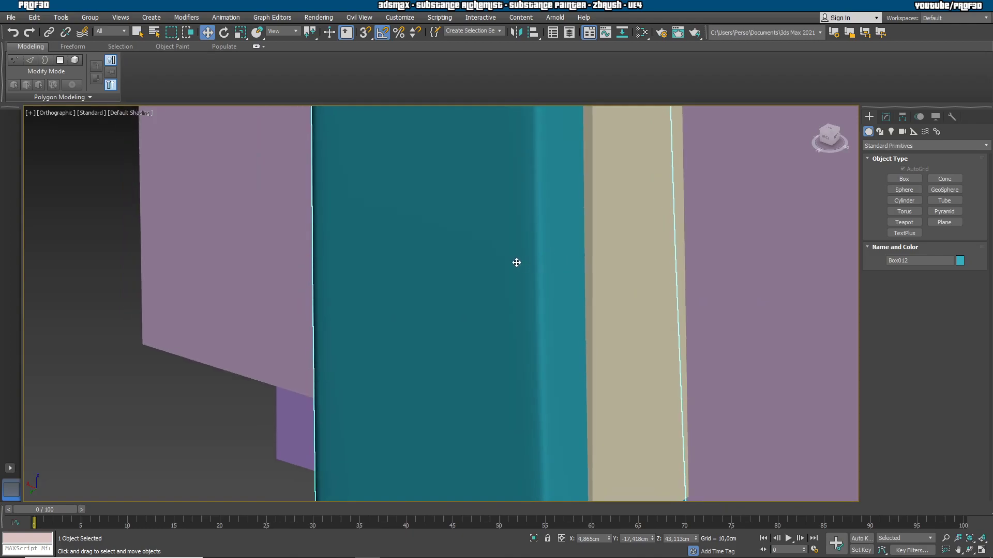
{"action": "scroll", "coordinate": [521, 305], "scroll_direction": "down", "scroll_amount": 10}
{"action": "middle_click_drag", "start_coordinate": [576, 321], "coordinate": [599, 283], "text": "alt"}
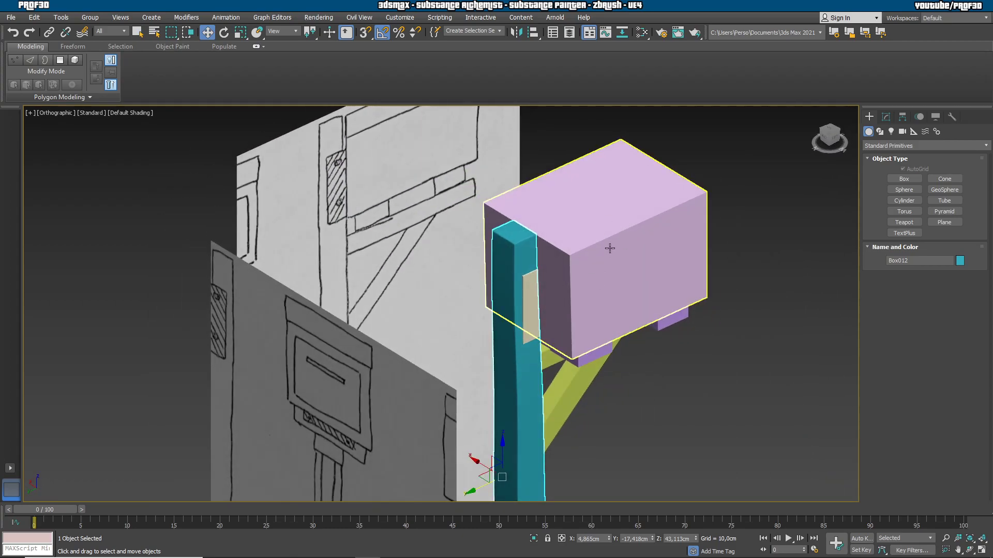
{"action": "scroll", "coordinate": [609, 260], "scroll_direction": "up", "scroll_amount": 5}
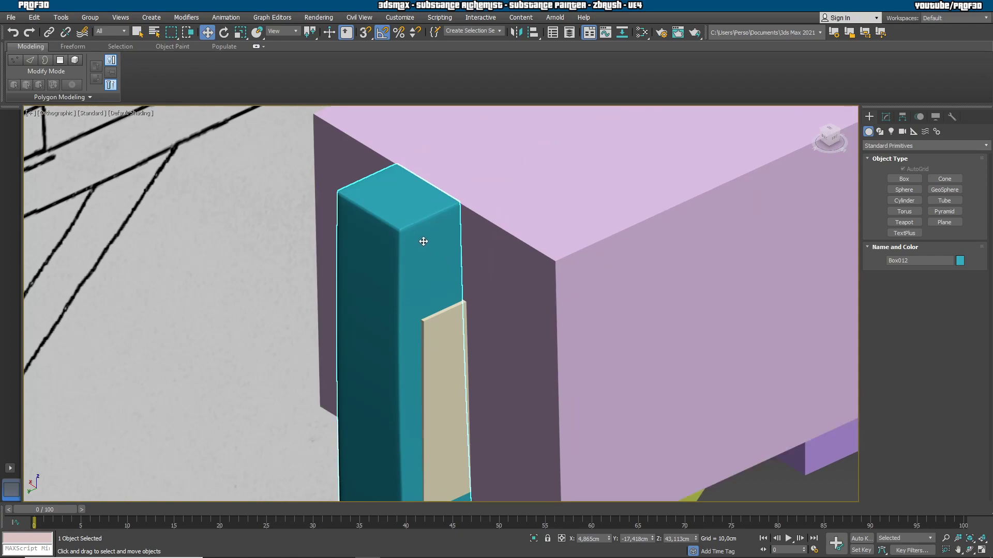
{"action": "middle_click_drag", "start_coordinate": [526, 367], "coordinate": [477, 341], "text": "alt"}
{"action": "scroll", "coordinate": [477, 341], "scroll_direction": "down", "scroll_amount": 7}
{"action": "middle_click_drag", "start_coordinate": [531, 366], "coordinate": [611, 408]}
{"action": "scroll", "coordinate": [560, 353], "scroll_direction": "up", "scroll_amount": 2}
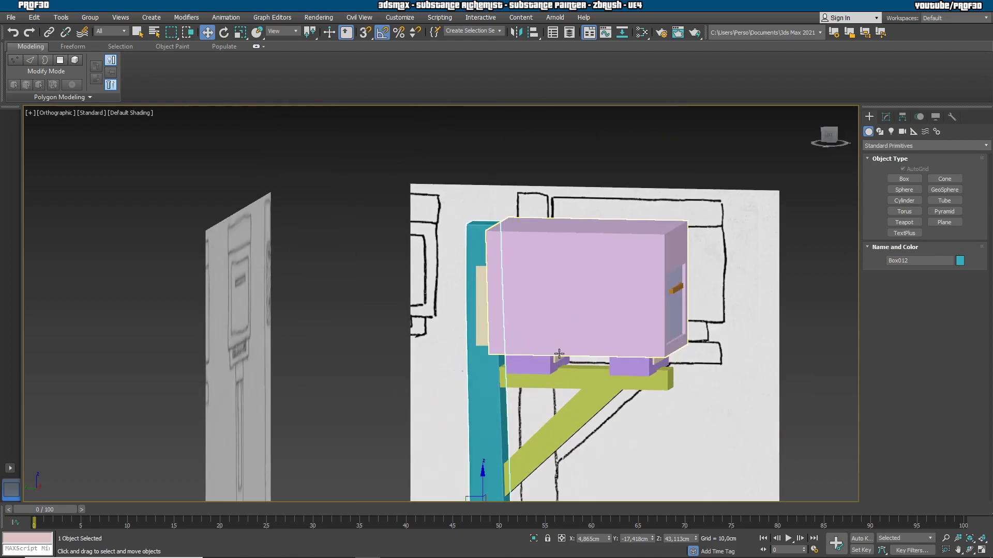
Select the diagonal brace, insert three edge loops across its length with SwiftLoop and show edged faces again.
{"action": "left_click", "coordinate": [483, 324]}
{"action": "middle_click_drag", "start_coordinate": [530, 409], "coordinate": [536, 310]}
{"action": "left_click", "coordinate": [540, 362]}
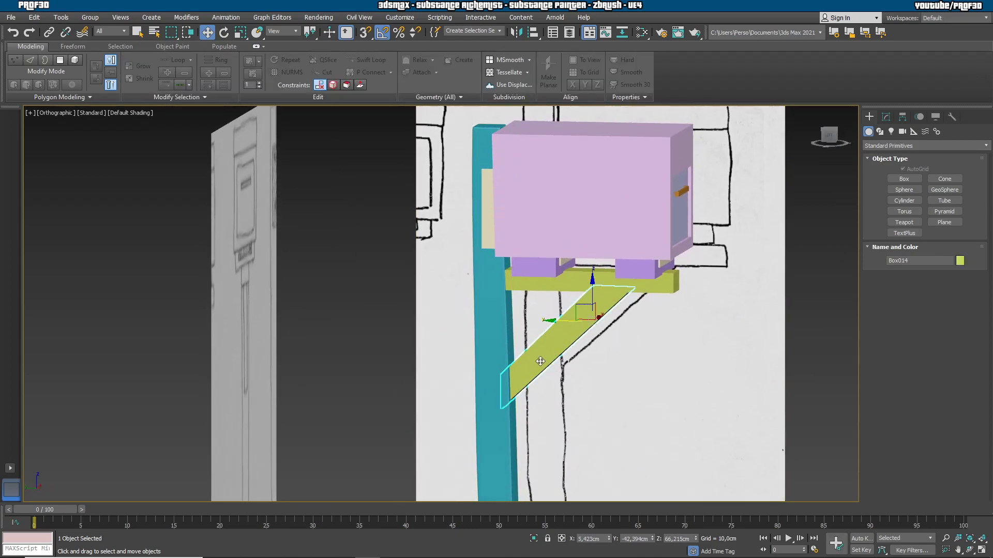
{"action": "left_click", "coordinate": [885, 116]}
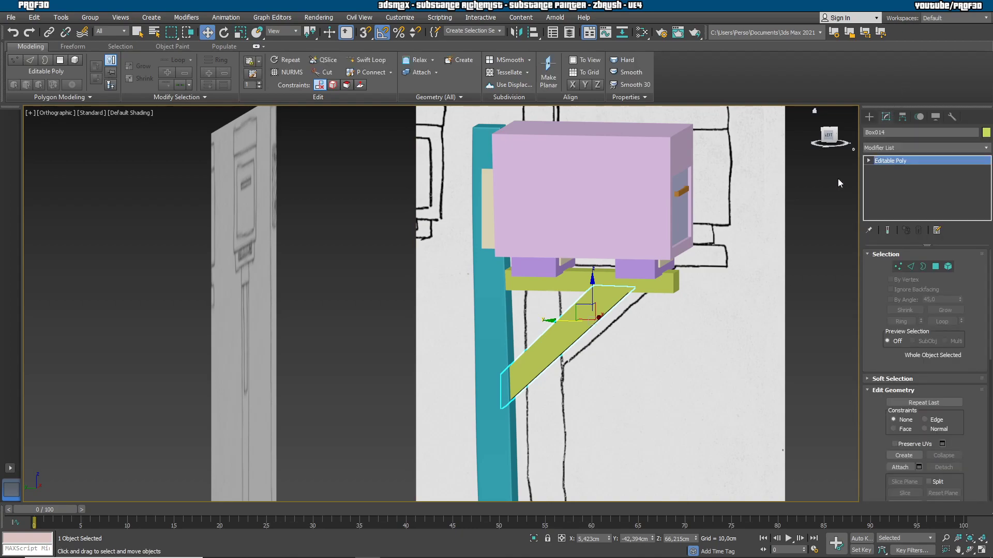
{"action": "left_click", "coordinate": [357, 60]}
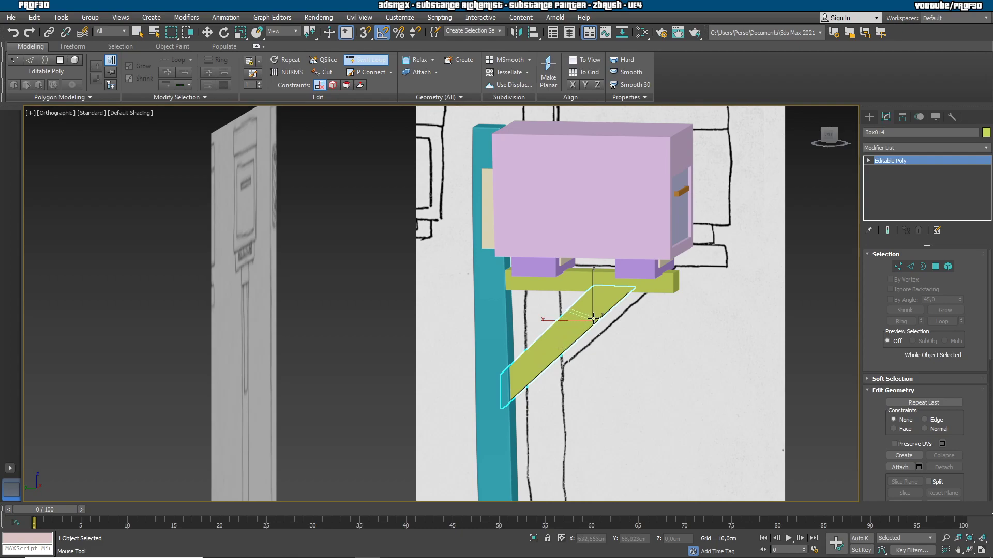
{"action": "key", "text": "F4"}
{"action": "scroll", "coordinate": [609, 367], "scroll_direction": "up", "scroll_amount": 5}
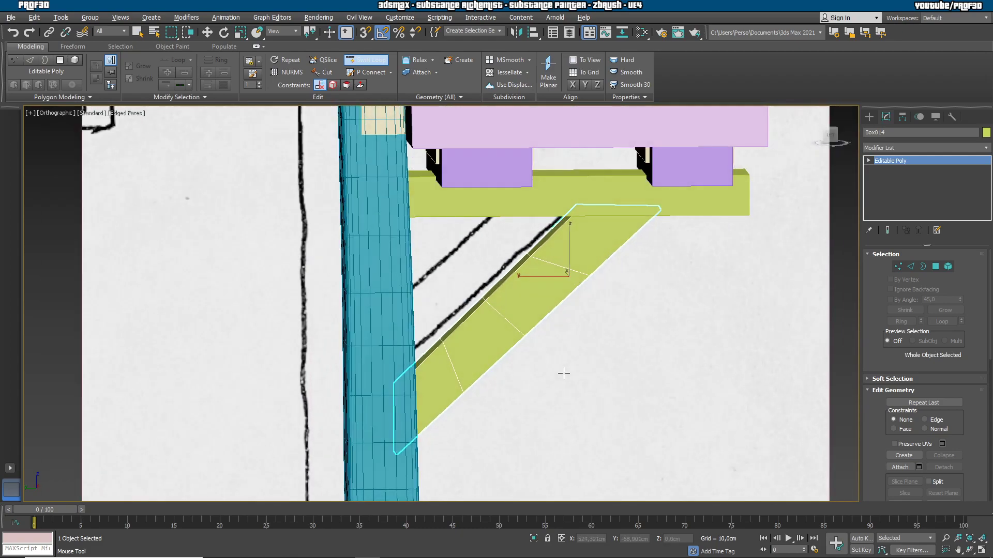
In the left view, move the vertices of the brace's lower and middle edge loops onto the side sketch outline.
{"action": "key", "text": "l"}
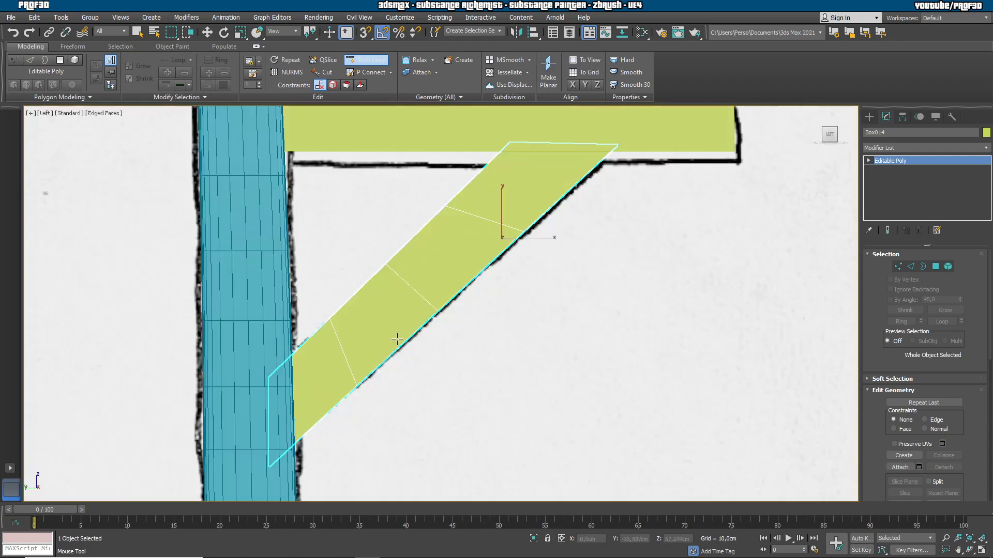
{"action": "middle_click_drag", "start_coordinate": [402, 338], "coordinate": [541, 293]}
{"action": "scroll", "coordinate": [533, 294], "scroll_direction": "up", "scroll_amount": 5}
{"action": "key", "text": "w"}
{"action": "left_click", "coordinate": [898, 263]}
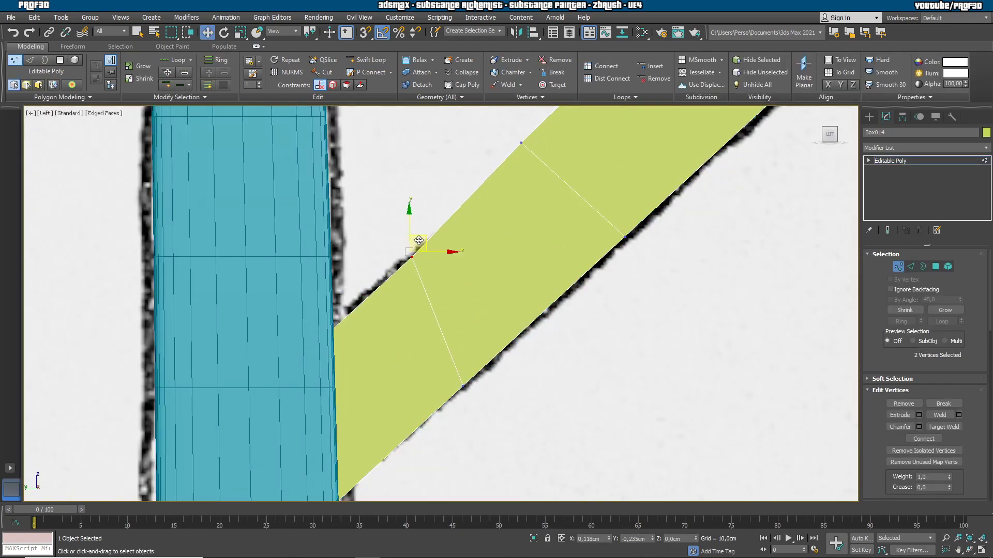
{"action": "middle_click_drag", "start_coordinate": [499, 199], "coordinate": [460, 293]}
{"action": "left_click_drag", "start_coordinate": [450, 207], "coordinate": [557, 300]}
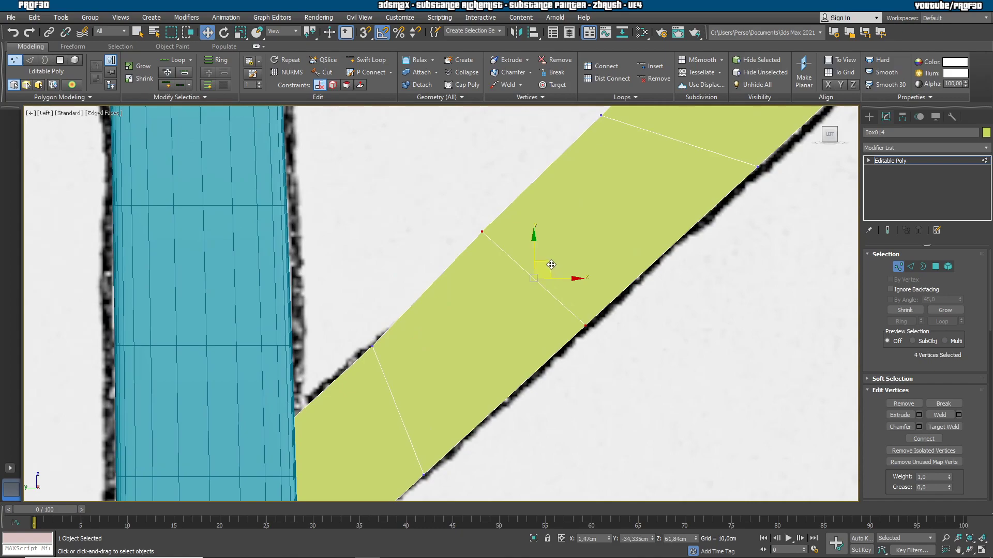
{"action": "left_click_drag", "start_coordinate": [551, 265], "coordinate": [561, 270]}
{"action": "left_click_drag", "start_coordinate": [610, 314], "coordinate": [598, 307]}
Move the vertices of the brace's upper edge loop and top end to follow the side sketch outline.
{"action": "middle_click_drag", "start_coordinate": [631, 132], "coordinate": [494, 278]}
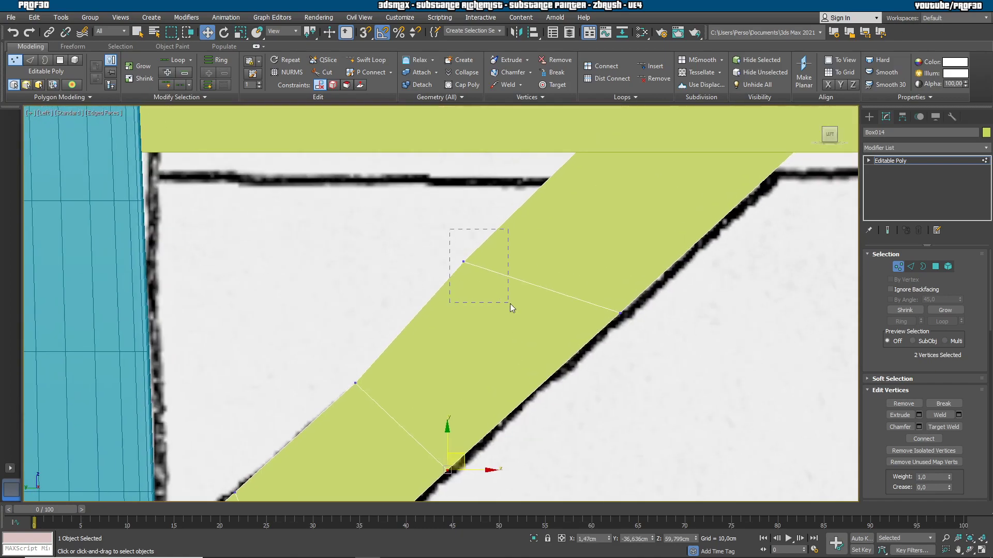
{"action": "left_click_drag", "start_coordinate": [526, 270], "coordinate": [555, 274]}
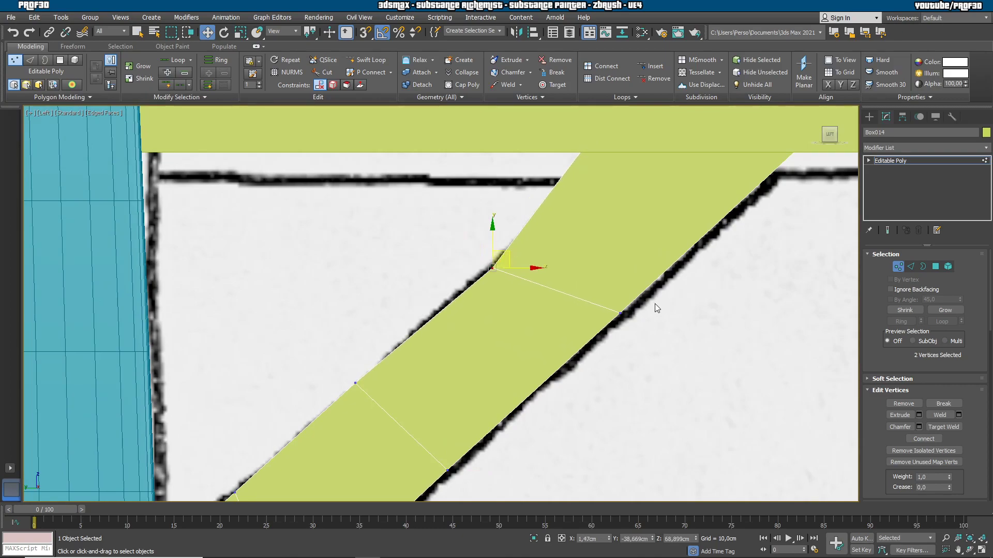
{"action": "middle_click_drag", "start_coordinate": [549, 234], "coordinate": [621, 376]}
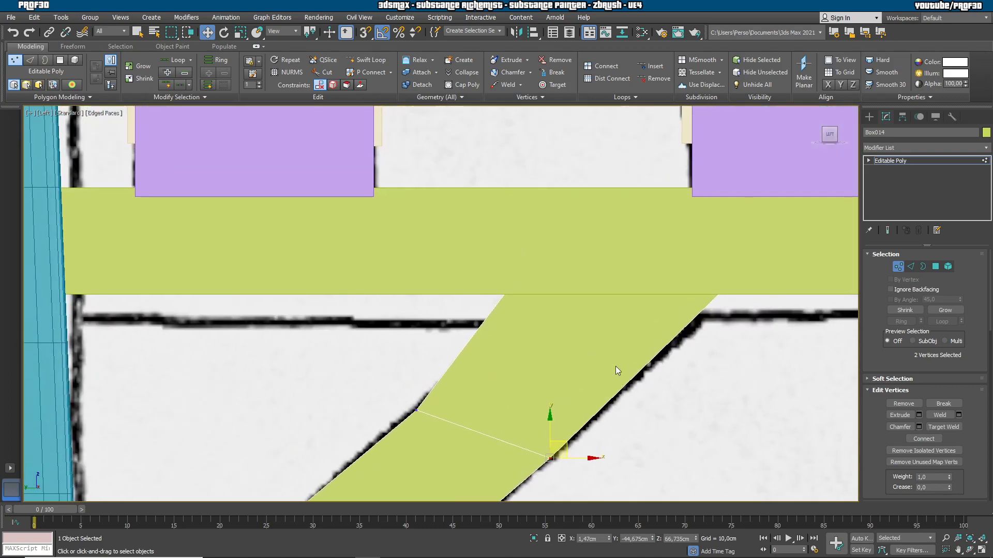
{"action": "mouse_move", "coordinate": [555, 285]}
{"action": "left_mouse_down"}
{"action": "mouse_move", "coordinate": [621, 290]}
{"action": "mouse_move", "coordinate": [569, 274]}
{"action": "left_mouse_up"}
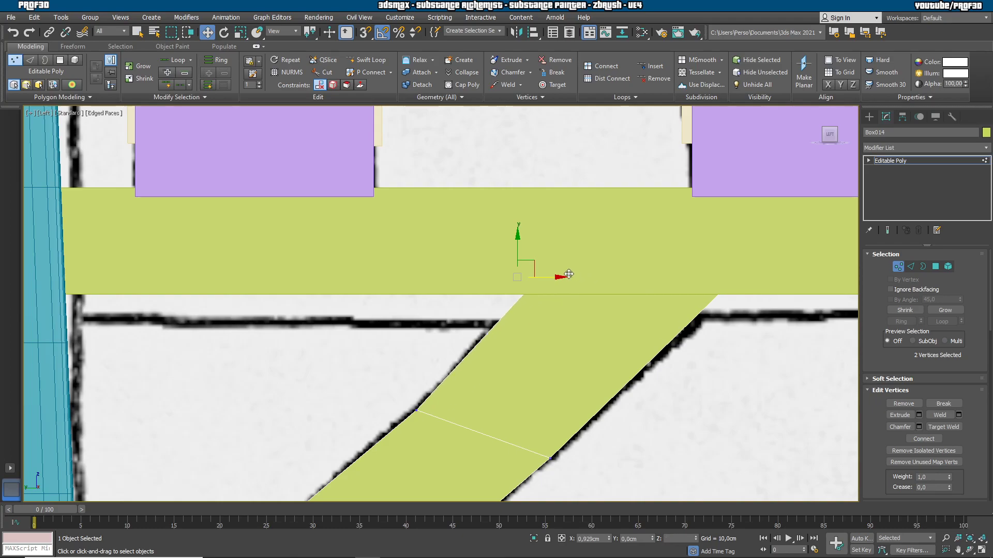
{"action": "left_click_drag", "start_coordinate": [761, 280], "coordinate": [773, 280]}
In the front view, shift the side vertices of the brace's edge loops unevenly so its straight sides become slightly irregular.
{"action": "scroll", "coordinate": [742, 365], "scroll_direction": "down", "scroll_amount": 5}
{"action": "middle_click_drag", "start_coordinate": [745, 382], "coordinate": [603, 251]}
{"action": "scroll", "coordinate": [706, 342], "scroll_direction": "up", "scroll_amount": 2}
{"action": "key", "text": "f"}
{"action": "key", "text": "z"}
{"action": "scroll", "coordinate": [577, 317], "scroll_direction": "down", "scroll_amount": 5}
{"action": "scroll", "coordinate": [603, 251], "scroll_direction": "up", "scroll_amount": 4}
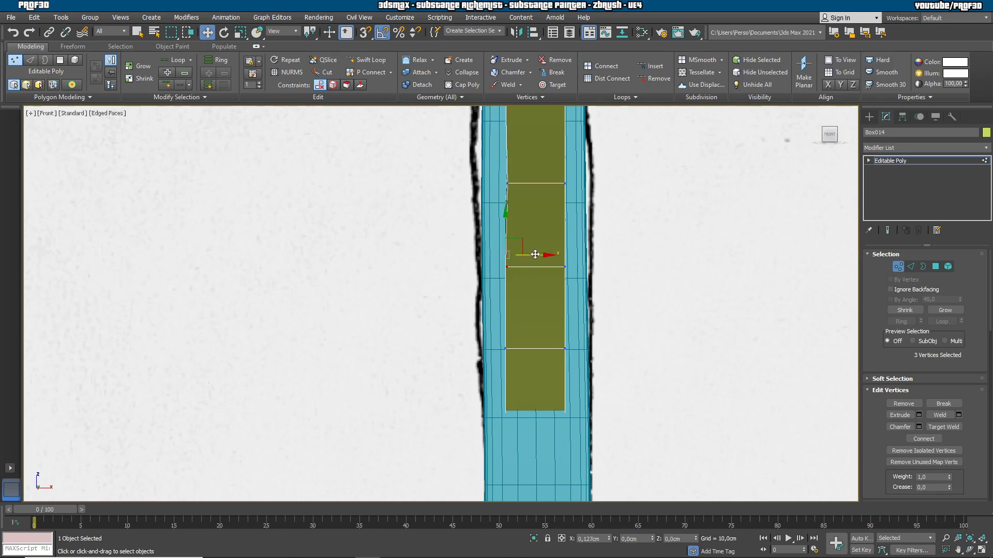
{"action": "middle_click_drag", "start_coordinate": [575, 269], "coordinate": [551, 312]}
{"action": "left_click_drag", "start_coordinate": [472, 369], "coordinate": [498, 411]}
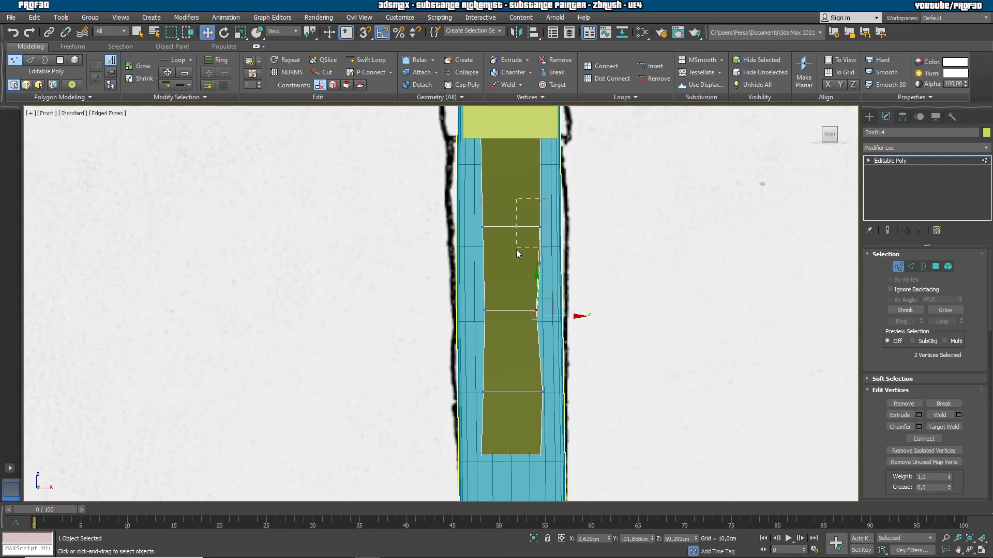
{"action": "middle_click_drag", "start_coordinate": [568, 212], "coordinate": [837, 213], "text": "alt"}
Apply a TurboSmooth modifier to the diagonal brace and set its iterations to 3.
{"action": "left_click", "coordinate": [894, 147]}
{"action": "scroll", "coordinate": [893, 152], "scroll_direction": "down", "scroll_amount": 5}
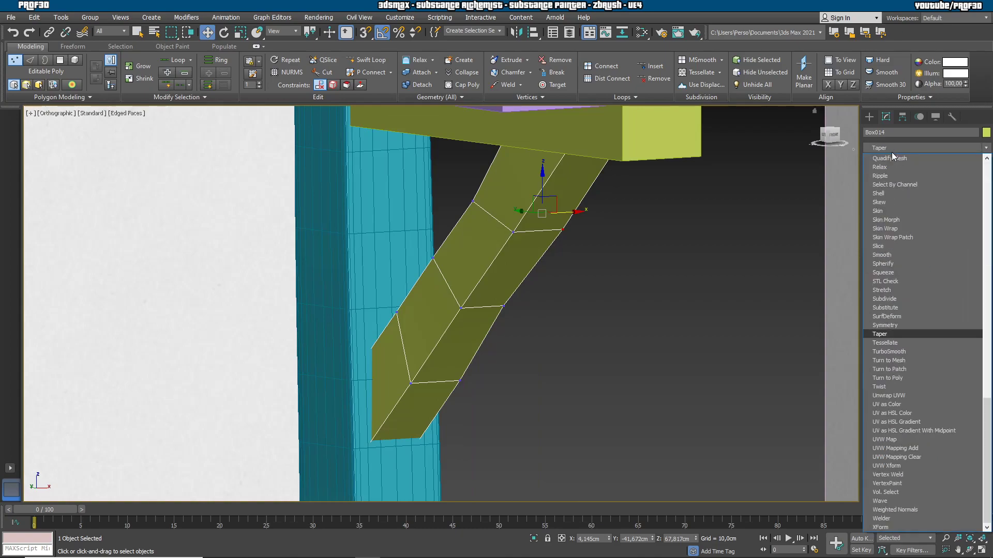
{"action": "left_click", "coordinate": [892, 351]}
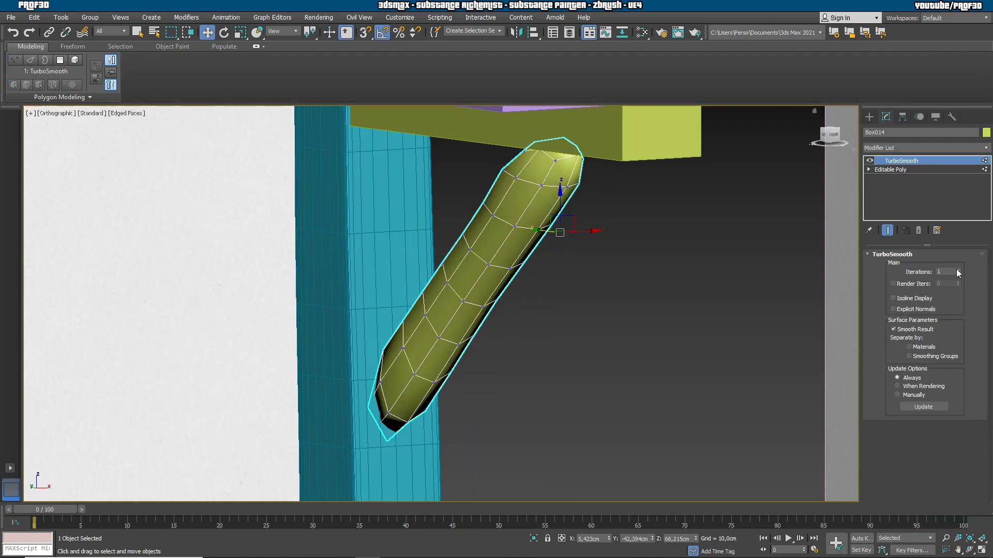
{"action": "left_click", "coordinate": [958, 270]}
{"action": "left_click", "coordinate": [958, 270]}
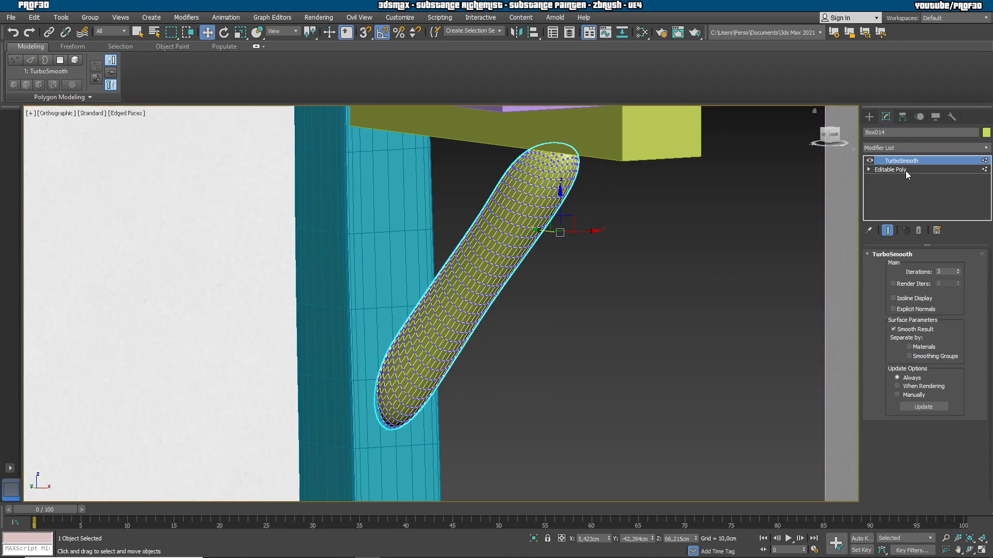
Return to the brace's base mesh with the smoothed result shown and insert a SwiftLoop support loop near its lower end.
{"action": "left_click", "coordinate": [892, 169]}
{"action": "left_click", "coordinate": [886, 230]}
{"action": "middle_click_drag", "start_coordinate": [579, 151], "coordinate": [672, 302], "text": "alt"}
{"action": "left_click", "coordinate": [365, 60]}
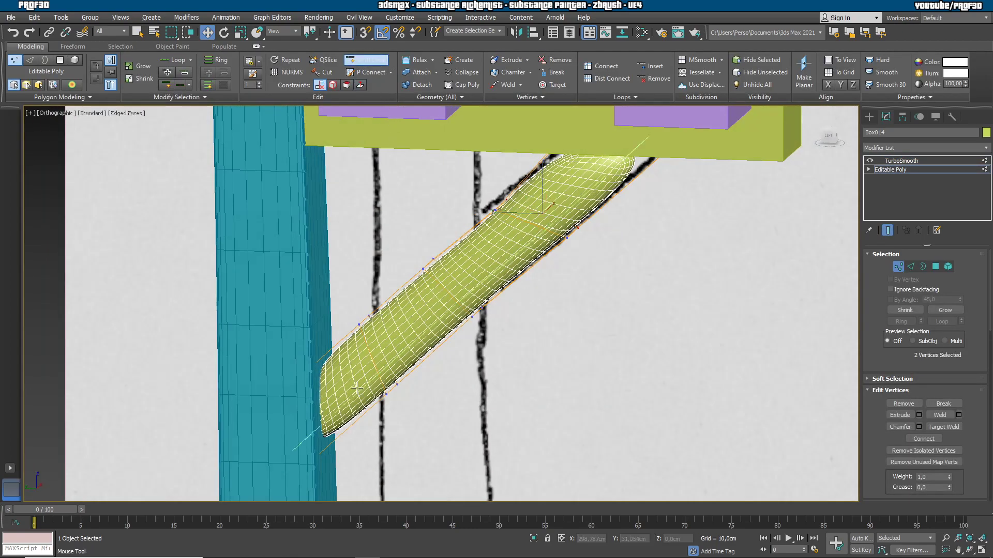
{"action": "middle_click_drag", "start_coordinate": [336, 434], "coordinate": [450, 300]}
{"action": "scroll", "coordinate": [443, 332], "scroll_direction": "up", "scroll_amount": 3}
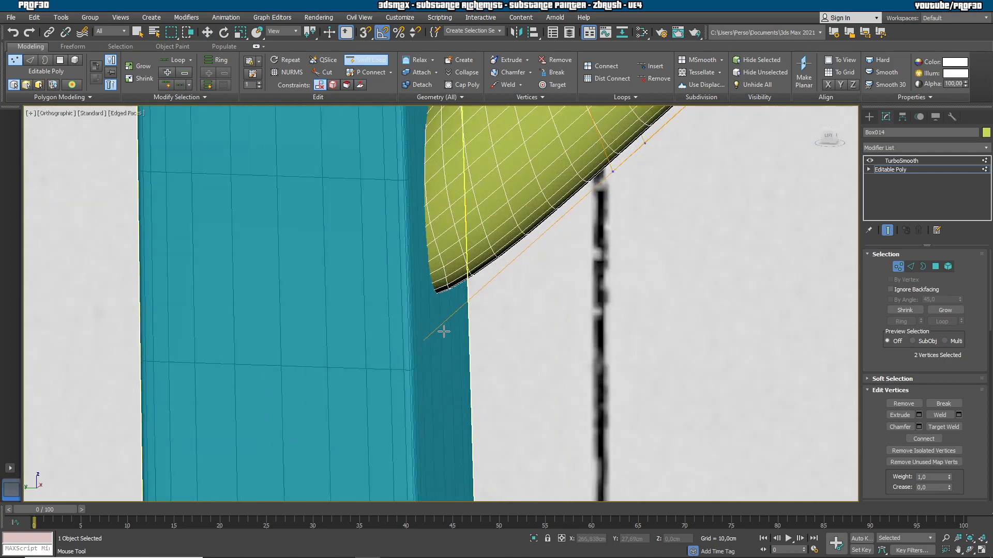
{"action": "key", "text": "F3"}
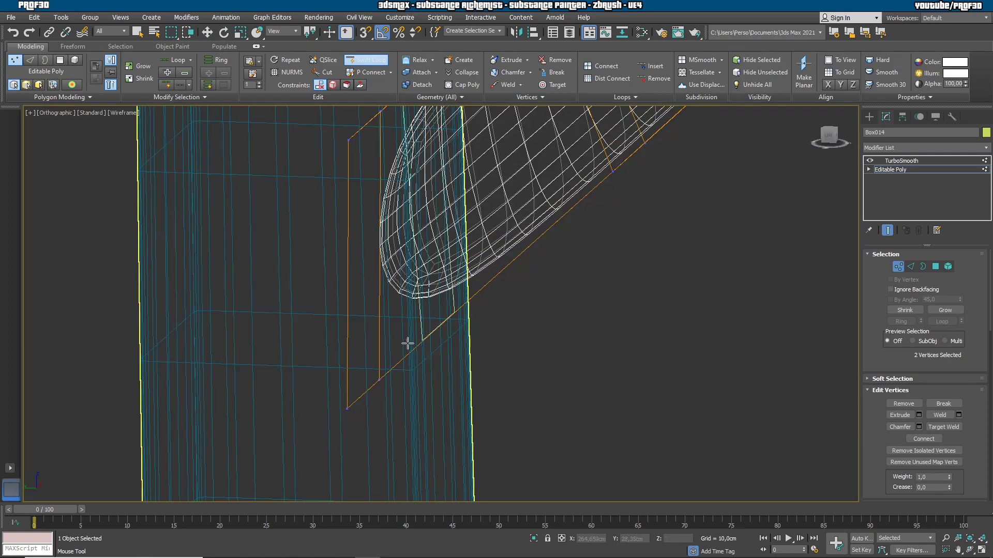
{"action": "left_click", "coordinate": [357, 395]}
Insert SwiftLoop support loops close to the brace's upper end, using wireframe display to see inside the horizontal beam.
{"action": "scroll", "coordinate": [447, 284], "scroll_direction": "down", "scroll_amount": 2}
{"action": "middle_click_drag", "start_coordinate": [551, 198], "coordinate": [385, 412]}
{"action": "key", "text": "F3"}
{"action": "mouse_move", "coordinate": [455, 354]}
{"action": "middle_mouse_down"}
{"action": "mouse_move", "coordinate": [300, 515]}
{"action": "mouse_move", "coordinate": [161, 555]}
{"action": "middle_mouse_up"}
{"action": "middle_click_drag", "start_coordinate": [567, 197], "coordinate": [505, 250]}
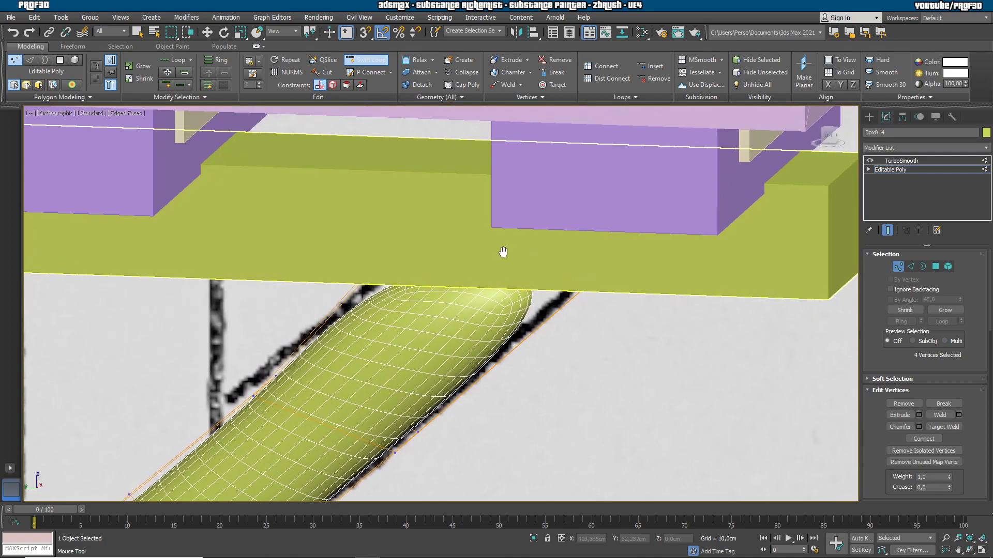
{"action": "key", "text": "F3"}
{"action": "left_click", "coordinate": [596, 278]}
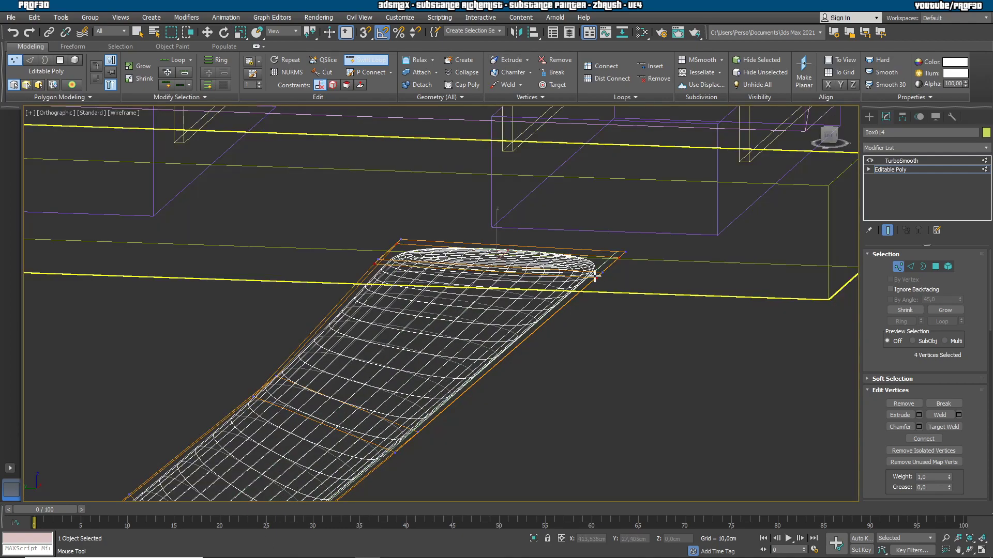
{"action": "left_click", "coordinate": [594, 275]}
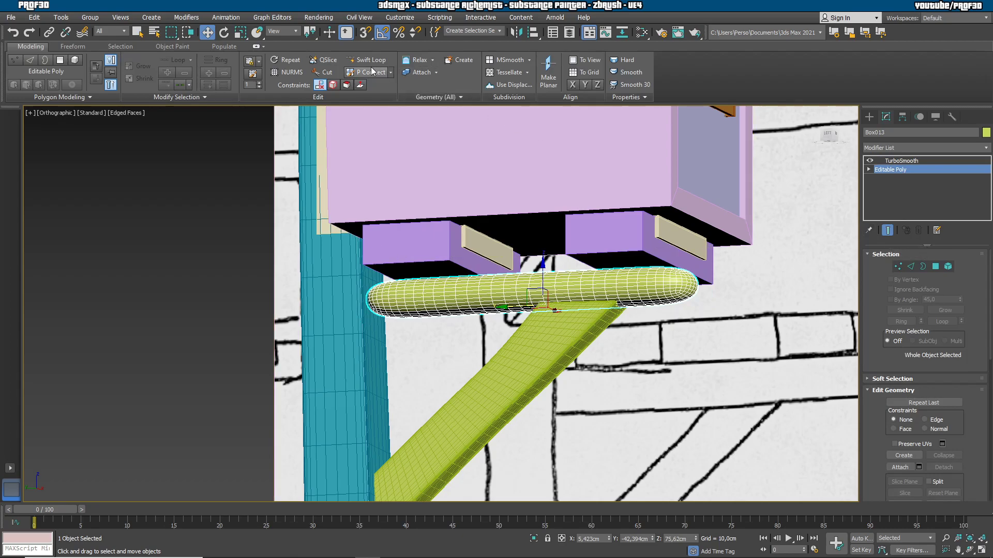
With SwiftLoop in edge editing, insert support loops near the ends of the smoothed horizontal beam.
{"action": "left_click", "coordinate": [370, 61]}
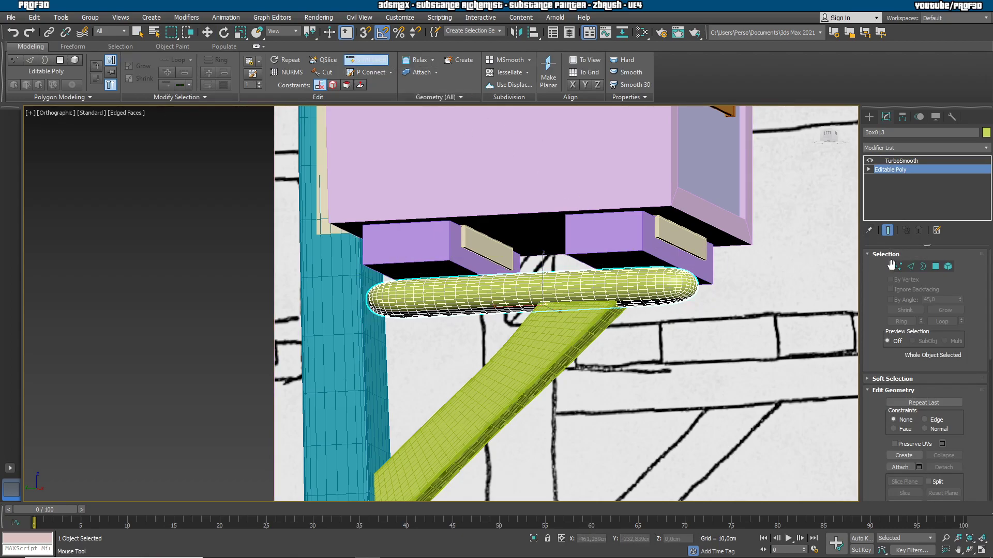
{"action": "left_click", "coordinate": [910, 267]}
{"action": "scroll", "coordinate": [680, 287], "scroll_direction": "up", "scroll_amount": 8}
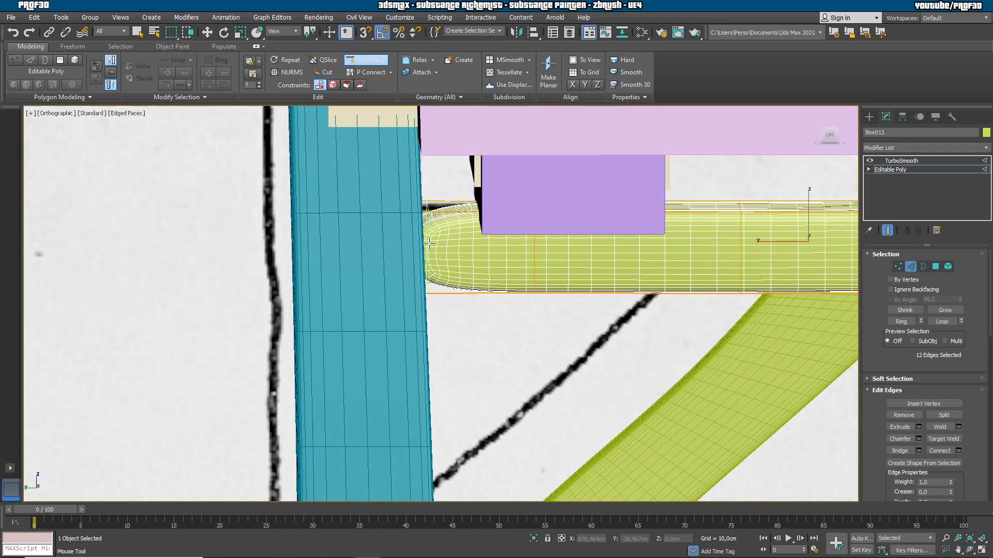
{"action": "key", "text": "F3"}
{"action": "middle_click_drag", "start_coordinate": [421, 228], "coordinate": [445, 277], "text": "alt"}
{"action": "scroll", "coordinate": [443, 276], "scroll_direction": "up", "scroll_amount": 6}
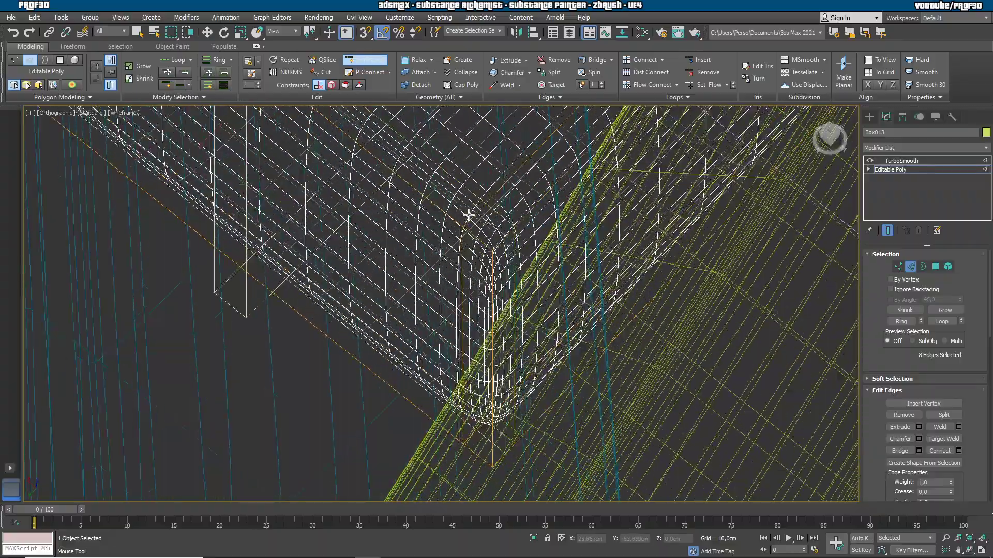
Insert SwiftLoop support loops along the horizontal beam's long edges to sharpen them, returning to shaded display.
{"action": "scroll", "coordinate": [476, 215], "scroll_direction": "down", "scroll_amount": 6}
{"action": "middle_click_drag", "start_coordinate": [455, 223], "coordinate": [497, 223], "text": "alt"}
{"action": "scroll", "coordinate": [619, 283], "scroll_direction": "up", "scroll_amount": 8}
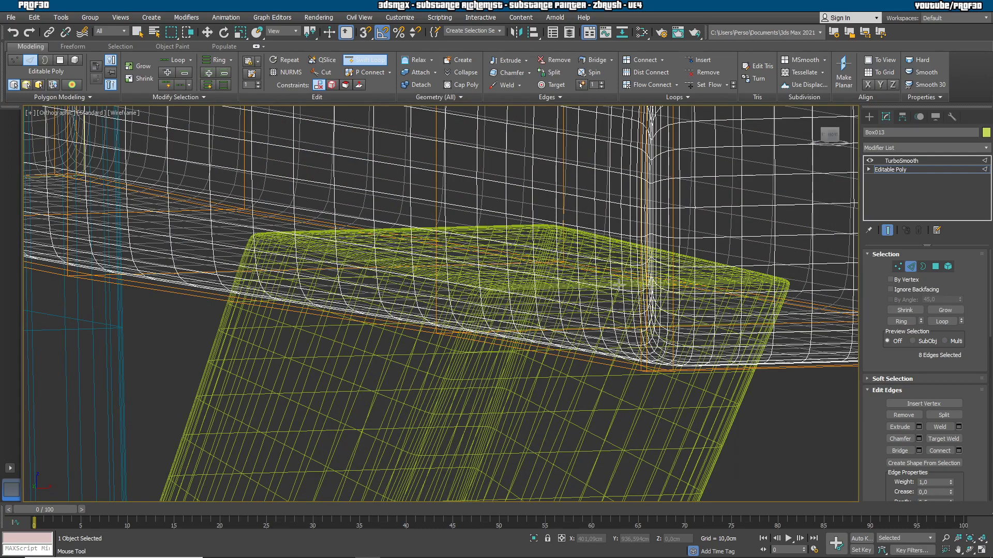
{"action": "key", "text": "F3"}
{"action": "left_click", "coordinate": [649, 356]}
{"action": "mouse_move", "coordinate": [658, 246]}
{"action": "middle_mouse_down"}
{"action": "mouse_move", "coordinate": [634, 368]}
{"action": "mouse_move", "coordinate": [693, 345]}
{"action": "middle_mouse_up"}
{"action": "scroll", "coordinate": [635, 368], "scroll_direction": "down", "scroll_amount": 4}
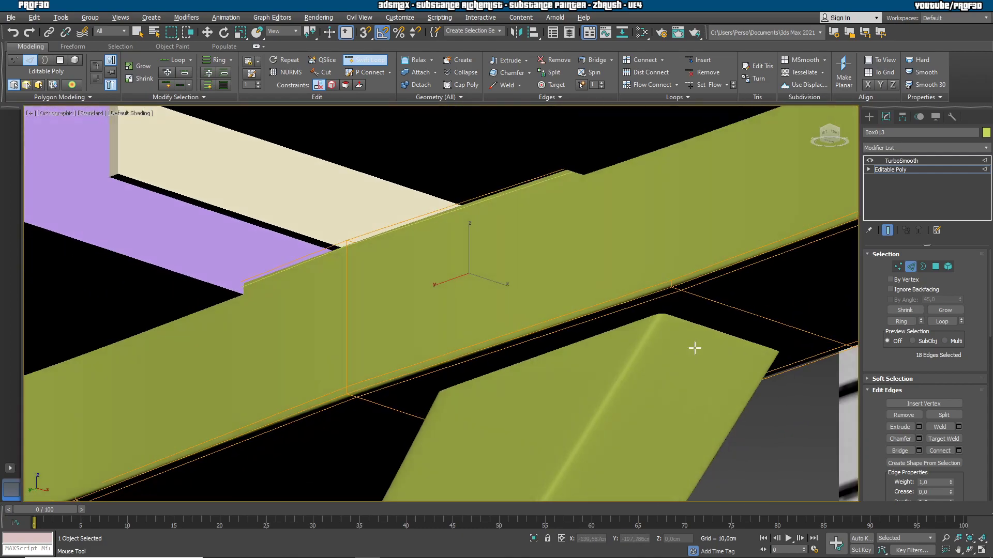
{"action": "scroll", "coordinate": [694, 342], "scroll_direction": "down", "scroll_amount": 4}
In the left view, lower the beam's upper middle vertices and pull its upper front-end vertices inward to slant the end.
{"action": "left_click", "coordinate": [898, 266]}
{"action": "middle_click_drag", "start_coordinate": [771, 297], "coordinate": [792, 365], "text": "alt"}
{"action": "scroll", "coordinate": [805, 312], "scroll_direction": "up", "scroll_amount": 4}
{"action": "scroll", "coordinate": [809, 313], "scroll_direction": "up", "scroll_amount": 2}
{"action": "middle_click_drag", "start_coordinate": [809, 313], "coordinate": [688, 327]}
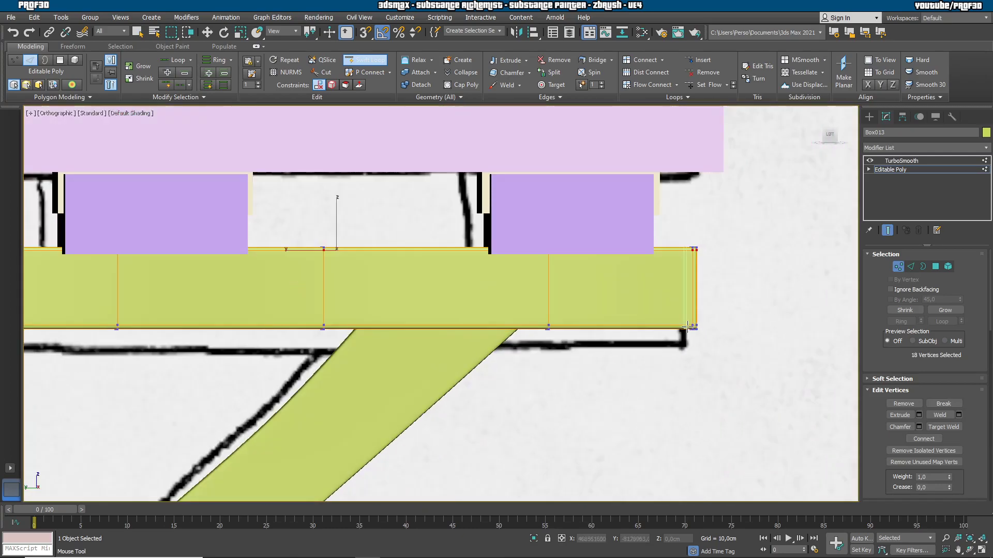
{"action": "key", "text": "l"}
{"action": "key", "text": "z"}
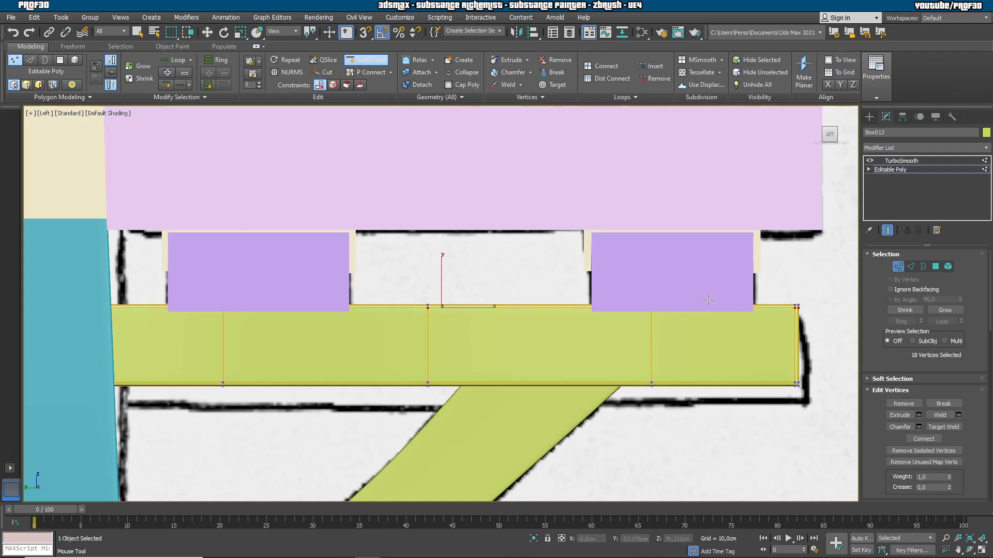
{"action": "scroll", "coordinate": [715, 305], "scroll_direction": "down", "scroll_amount": 2}
{"action": "key", "text": "w"}
{"action": "left_click_drag", "start_coordinate": [511, 278], "coordinate": [520, 286]}
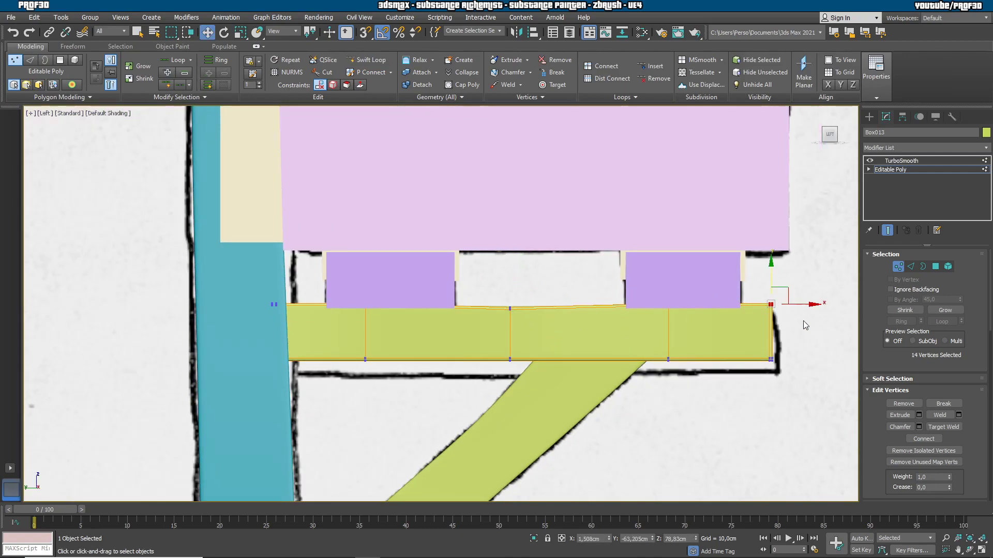
{"action": "left_click_drag", "start_coordinate": [788, 294], "coordinate": [779, 293]}
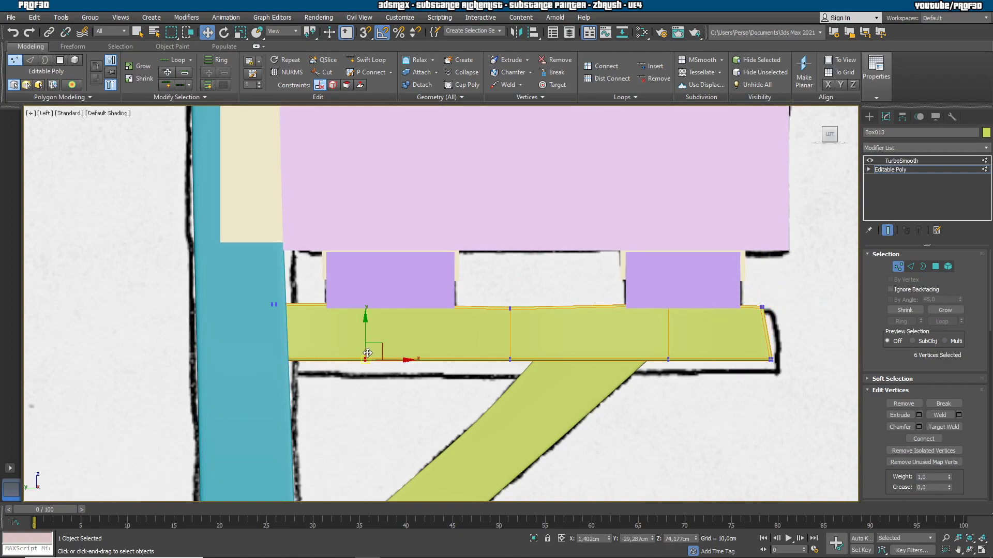
Raise the vertices along the beam's underside at its three inner edge loops to give it an uneven lower edge.
{"action": "left_click_drag", "start_coordinate": [367, 337], "coordinate": [371, 331]}
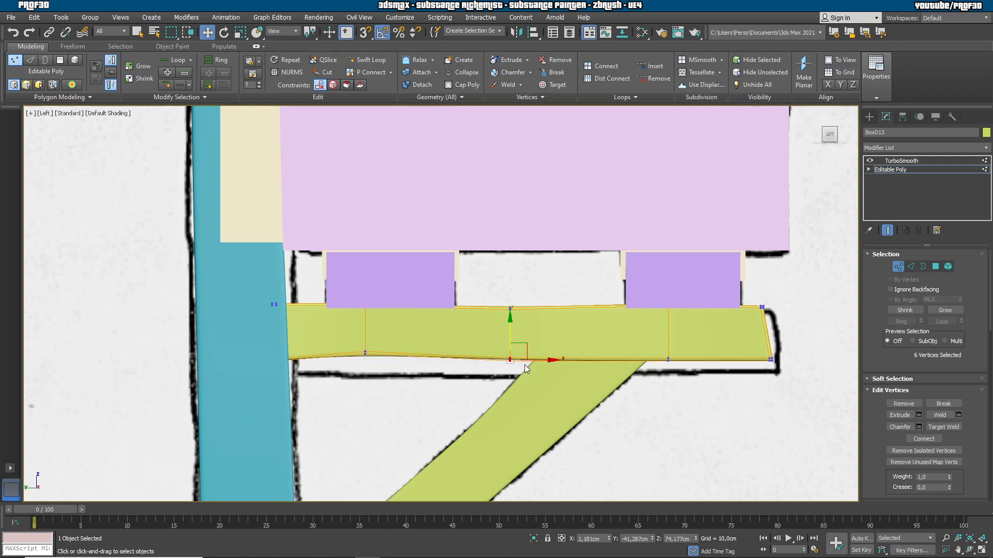
{"action": "left_click_drag", "start_coordinate": [522, 340], "coordinate": [526, 335]}
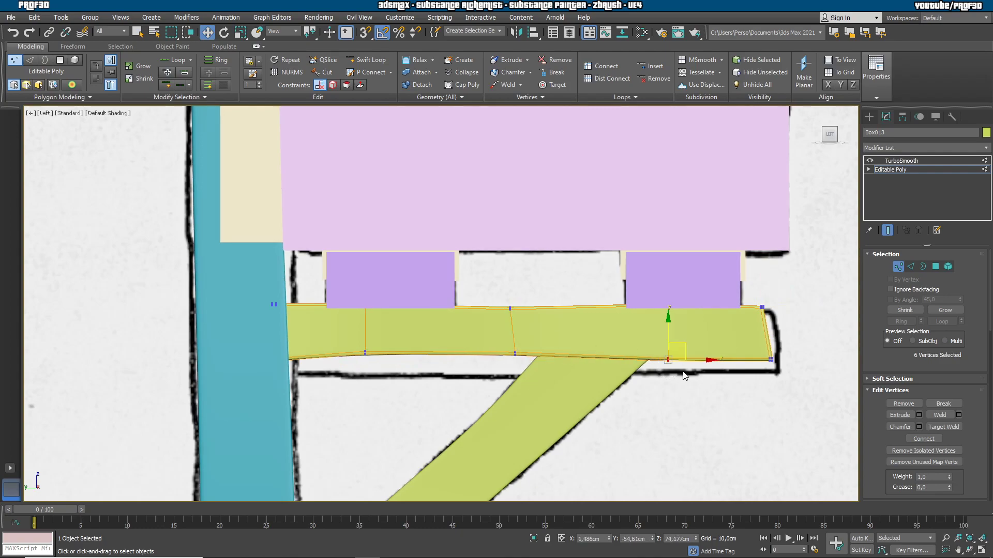
{"action": "scroll", "coordinate": [699, 330], "scroll_direction": "down", "scroll_amount": 5}
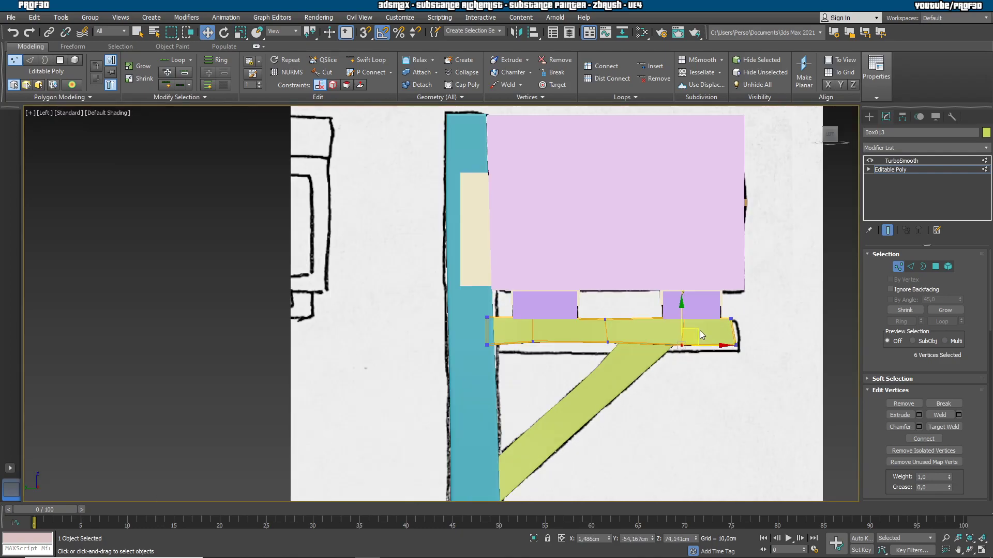
Leave vertex editing, deselect the beam and examine the post, beam and brace in perspective from several angles.
{"action": "middle_click_drag", "start_coordinate": [713, 416], "coordinate": [677, 385], "text": "alt"}
{"action": "left_click", "coordinate": [697, 413]}
{"action": "left_click", "coordinate": [869, 117]}
{"action": "left_click", "coordinate": [757, 347]}
{"action": "middle_click_drag", "start_coordinate": [756, 346], "coordinate": [596, 395], "text": "alt"}
{"action": "middle_click_drag", "start_coordinate": [480, 357], "coordinate": [579, 386]}
{"action": "key", "text": "p"}
{"action": "key", "text": "z"}
{"action": "middle_click_drag", "start_coordinate": [539, 336], "coordinate": [561, 312], "text": "alt"}
{"action": "scroll", "coordinate": [510, 230], "scroll_direction": "up", "scroll_amount": 3}
{"action": "scroll", "coordinate": [510, 230], "scroll_direction": "up", "scroll_amount": 2}
{"action": "middle_click_drag", "start_coordinate": [510, 230], "coordinate": [490, 383]}
Select the purple front crosspiece under the box, show edged faces and insert three edge loops across its length with SwiftLoop.
{"action": "left_click", "coordinate": [532, 346]}
{"action": "middle_click_drag", "start_coordinate": [590, 370], "coordinate": [513, 382], "text": "alt"}
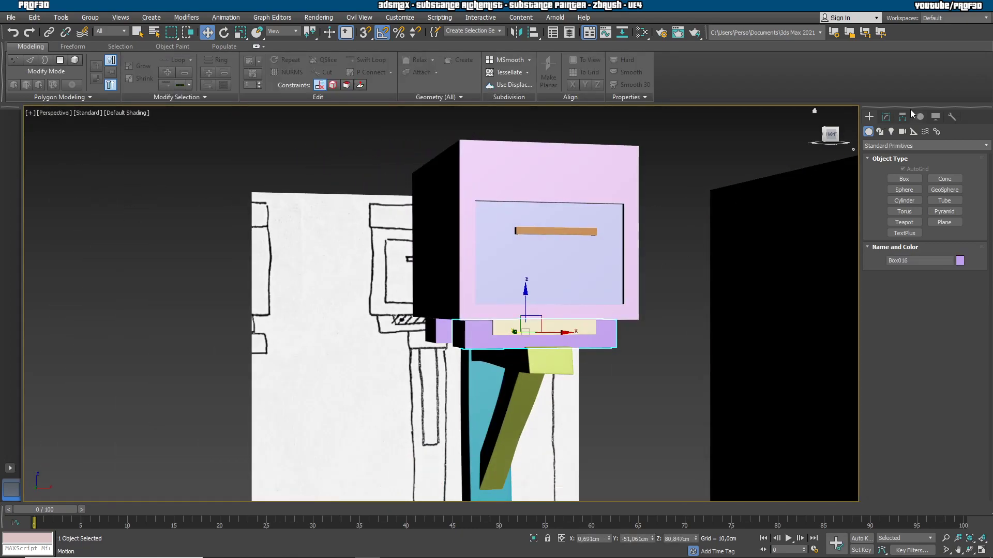
{"action": "left_click", "coordinate": [886, 116]}
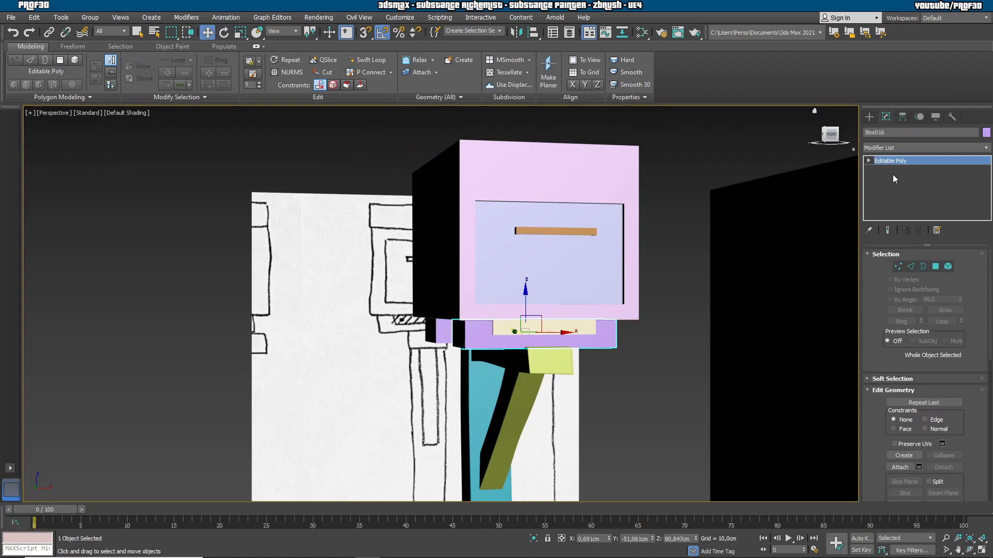
{"action": "mouse_move", "coordinate": [537, 345]}
{"action": "middle_mouse_down", "text": "alt"}
{"action": "mouse_move", "coordinate": [607, 346]}
{"action": "mouse_move", "coordinate": [543, 347]}
{"action": "middle_mouse_up", "text": "alt"}
{"action": "scroll", "coordinate": [540, 349], "scroll_direction": "up", "scroll_amount": 3}
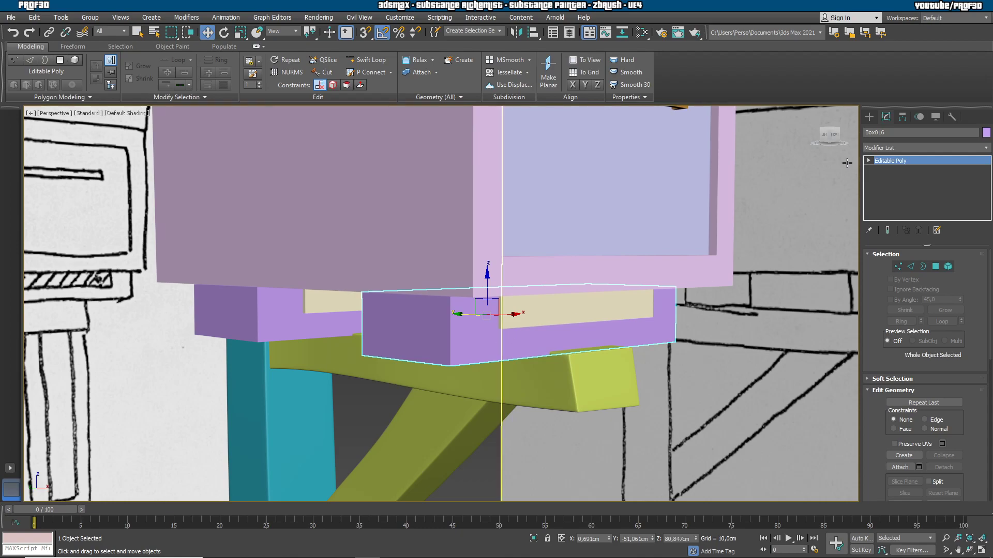
{"action": "left_click", "coordinate": [895, 149]}
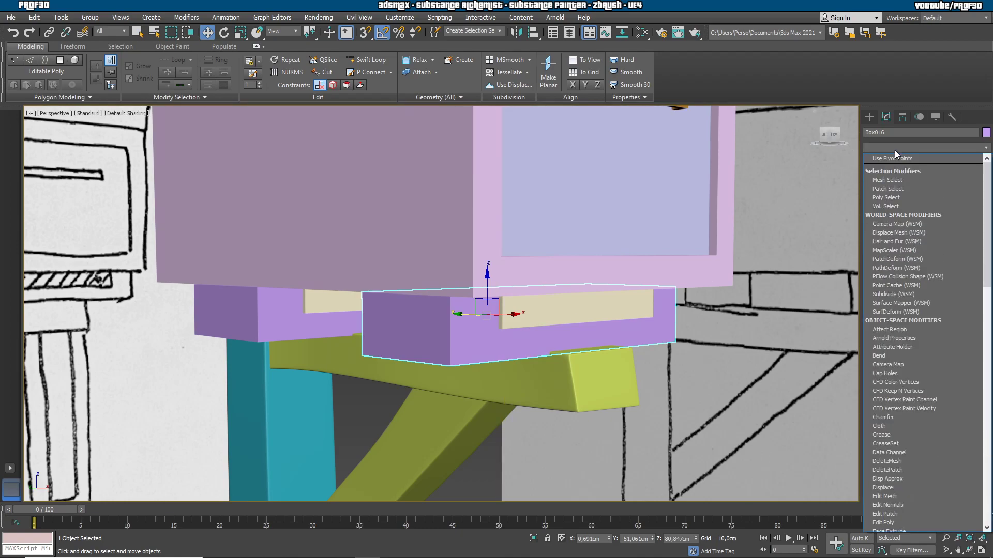
{"action": "left_click", "coordinate": [894, 151]}
{"action": "left_click", "coordinate": [370, 60]}
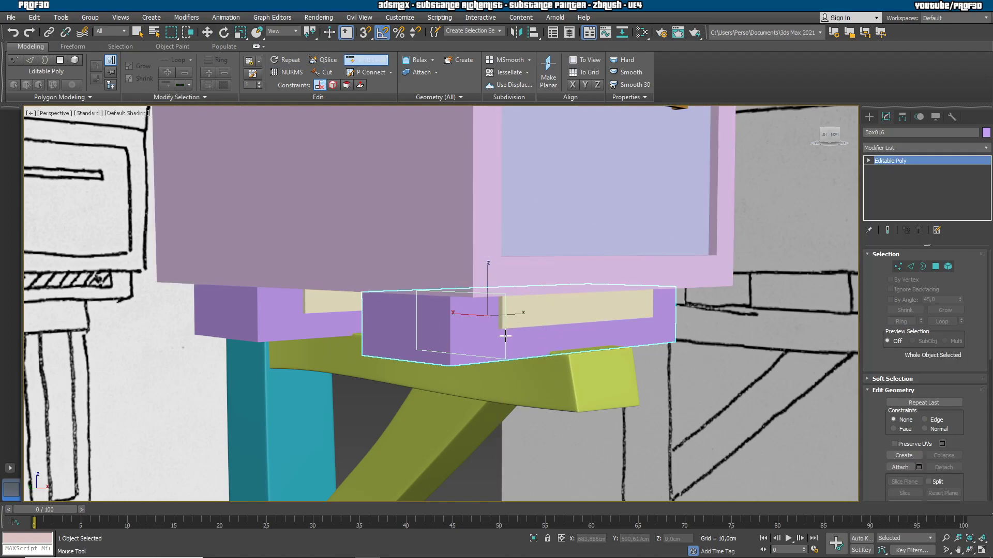
{"action": "key", "text": "F4"}
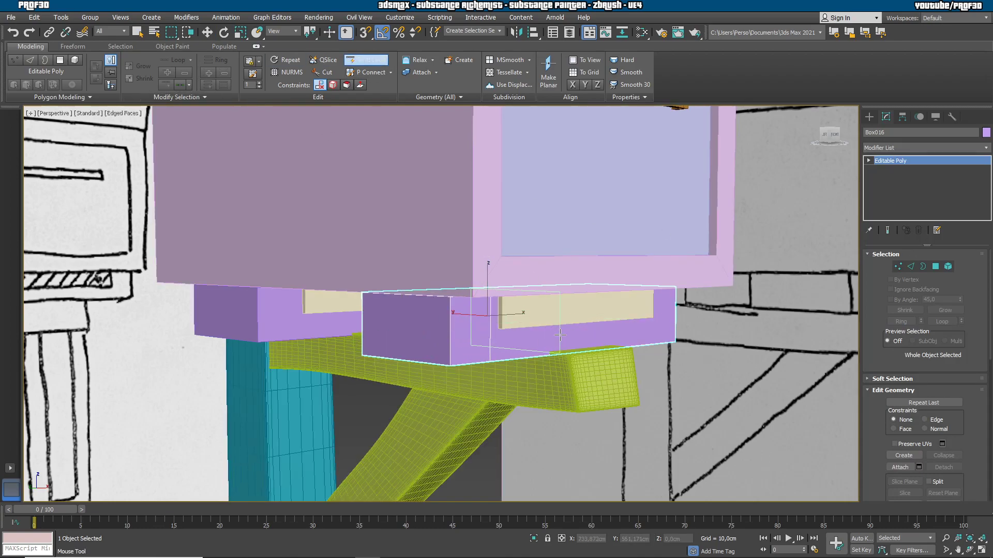
{"action": "left_click", "coordinate": [639, 321]}
Move the front crosspiece's end and lower loop vertices to slant its ends and make its underside irregular.
{"action": "left_click", "coordinate": [898, 267]}
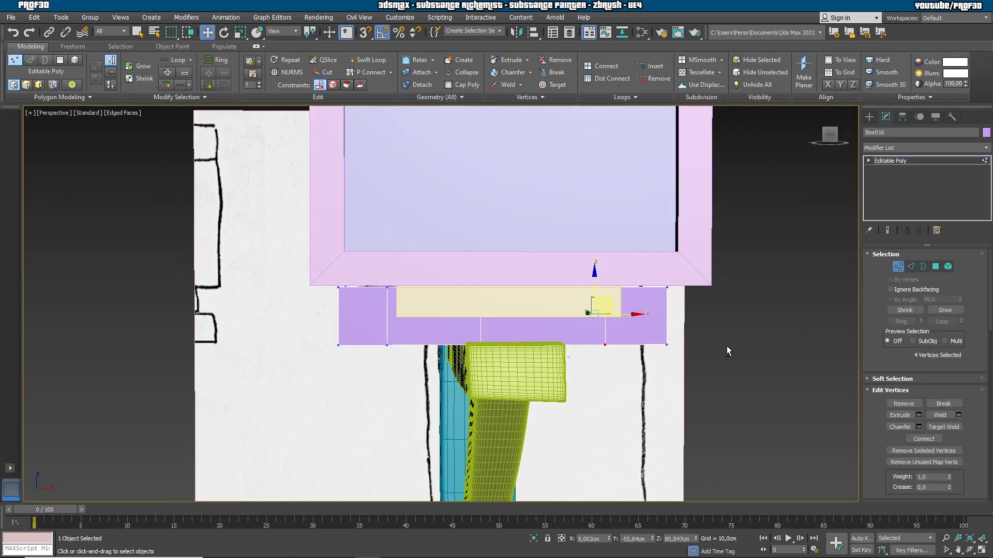
{"action": "middle_click_drag", "start_coordinate": [726, 346], "coordinate": [723, 343], "text": "alt"}
{"action": "left_click_drag", "start_coordinate": [666, 357], "coordinate": [638, 332]}
{"action": "middle_click_drag", "start_coordinate": [678, 368], "coordinate": [664, 365], "text": "alt"}
{"action": "left_click_drag", "start_coordinate": [666, 329], "coordinate": [662, 324]}
{"action": "middle_click_drag", "start_coordinate": [359, 373], "coordinate": [422, 374], "text": "alt"}
{"action": "middle_click_drag", "start_coordinate": [420, 278], "coordinate": [447, 336], "text": "alt"}
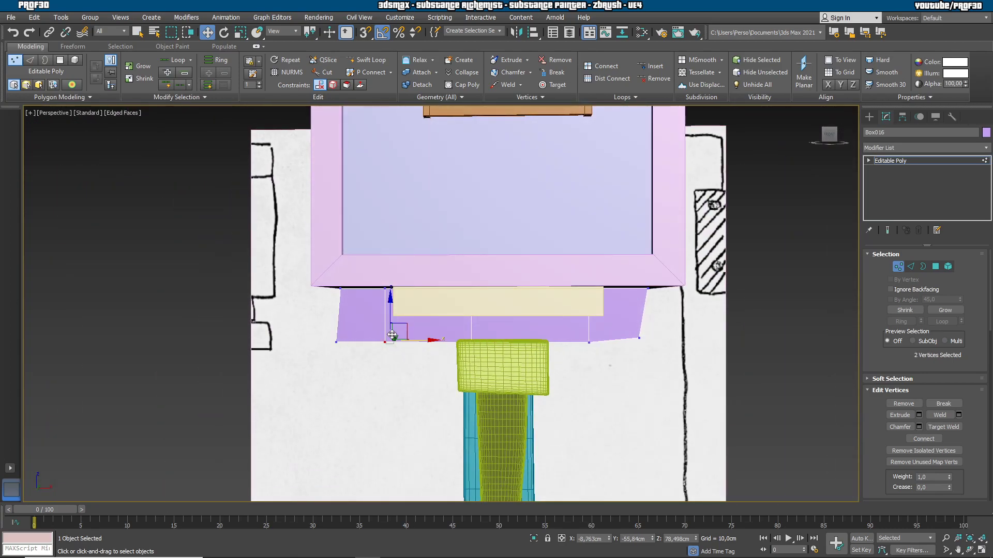
{"action": "left_click_drag", "start_coordinate": [391, 319], "coordinate": [419, 325]}
Shift vertices of the front crosspiece in depth so its front and back faces are slightly uneven.
{"action": "middle_click_drag", "start_coordinate": [610, 386], "coordinate": [695, 389], "text": "alt"}
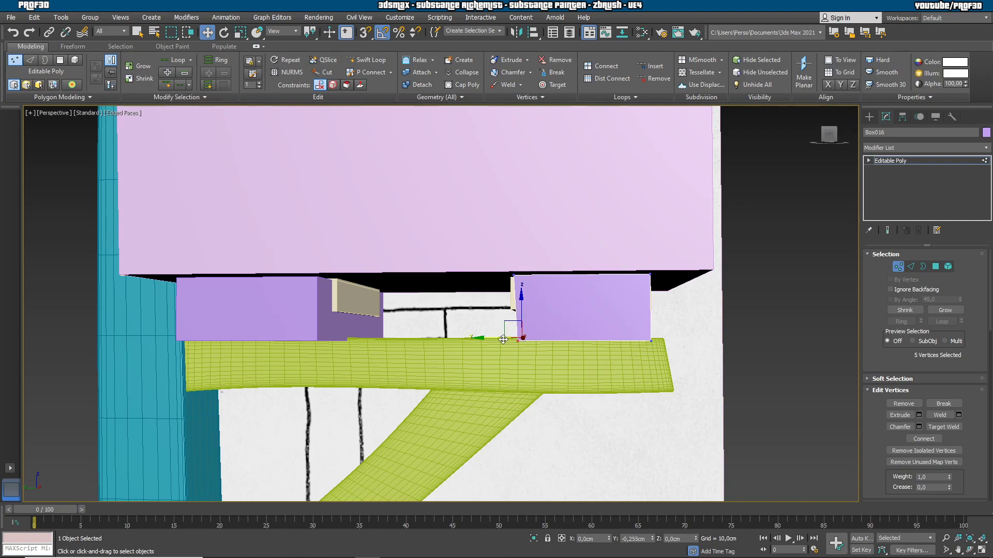
{"action": "middle_click_drag", "start_coordinate": [517, 347], "coordinate": [524, 349], "text": "alt"}
{"action": "left_click_drag", "start_coordinate": [498, 339], "coordinate": [492, 339]}
{"action": "middle_click_drag", "start_coordinate": [662, 363], "coordinate": [655, 363], "text": "alt"}
{"action": "left_click_drag", "start_coordinate": [657, 318], "coordinate": [617, 340]}
{"action": "middle_click_drag", "start_coordinate": [715, 343], "coordinate": [653, 354], "text": "alt"}
Apply TurboSmooth with 3 iterations to the front crosspiece and return to edge editing on its base mesh.
{"action": "left_click", "coordinate": [906, 149]}
{"action": "key", "text": "t"}
{"action": "left_click", "coordinate": [896, 352]}
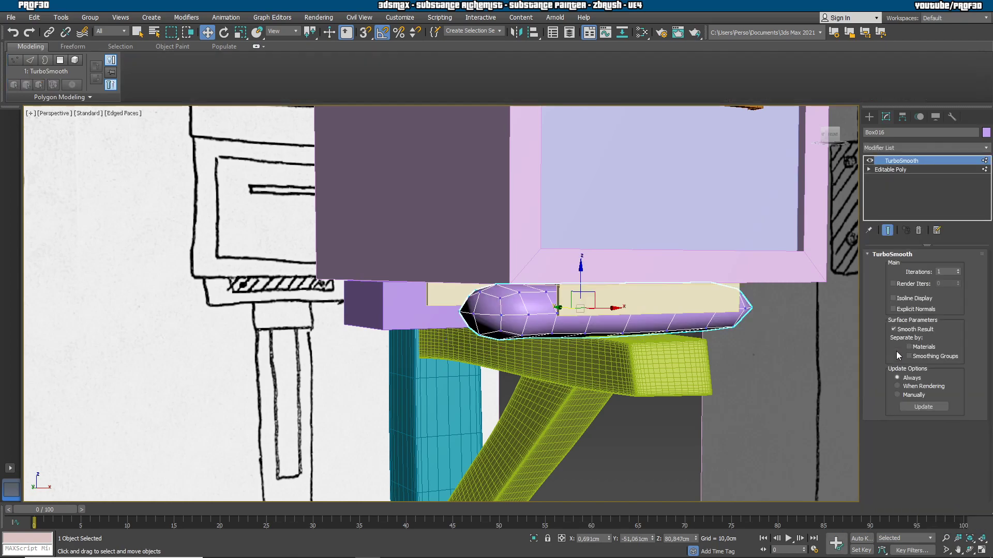
{"action": "left_click", "coordinate": [957, 270]}
{"action": "left_click", "coordinate": [957, 270]}
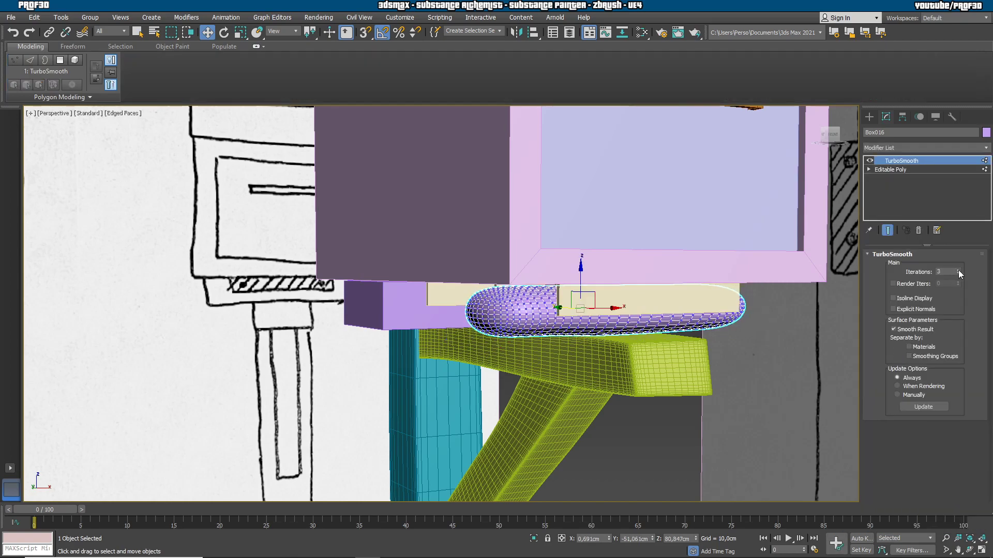
{"action": "left_click", "coordinate": [904, 172]}
{"action": "left_click", "coordinate": [911, 267]}
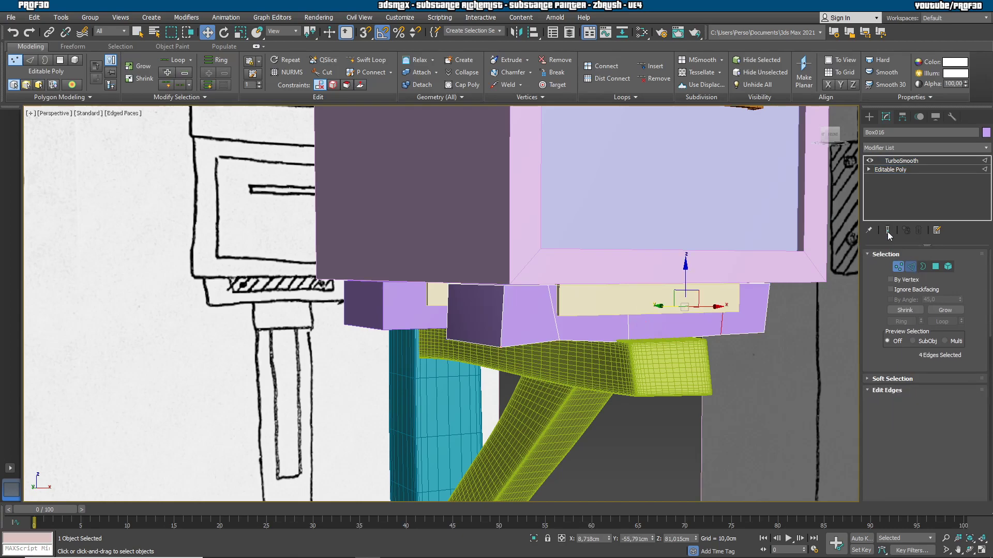
Display the smoothed result of the front crosspiece and insert SwiftLoop support loops close to its end and long edges.
{"action": "left_click", "coordinate": [888, 231]}
{"action": "left_click", "coordinate": [366, 61]}
{"action": "middle_click_drag", "start_coordinate": [465, 279], "coordinate": [648, 290], "text": "alt"}
{"action": "scroll", "coordinate": [698, 315], "scroll_direction": "up", "scroll_amount": 5}
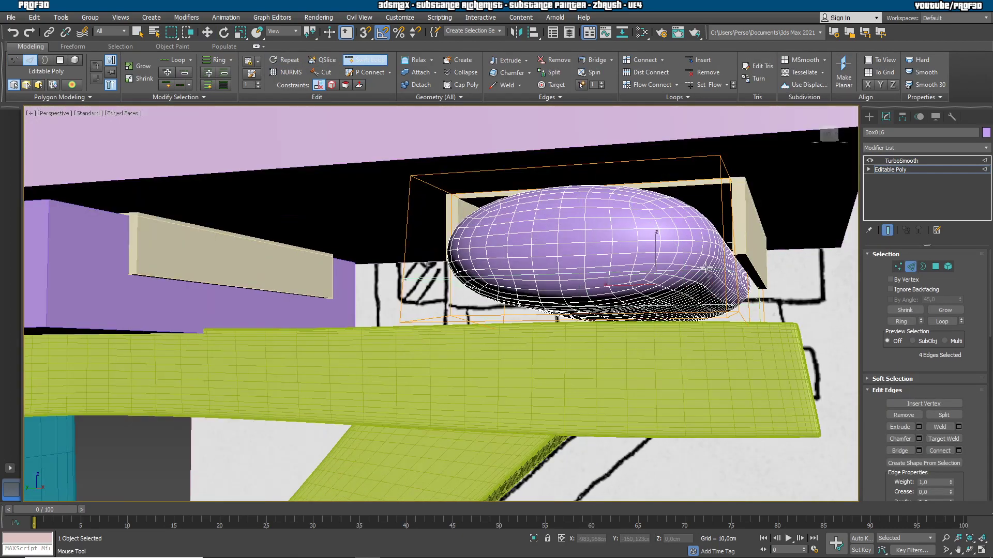
{"action": "left_click", "coordinate": [713, 155]}
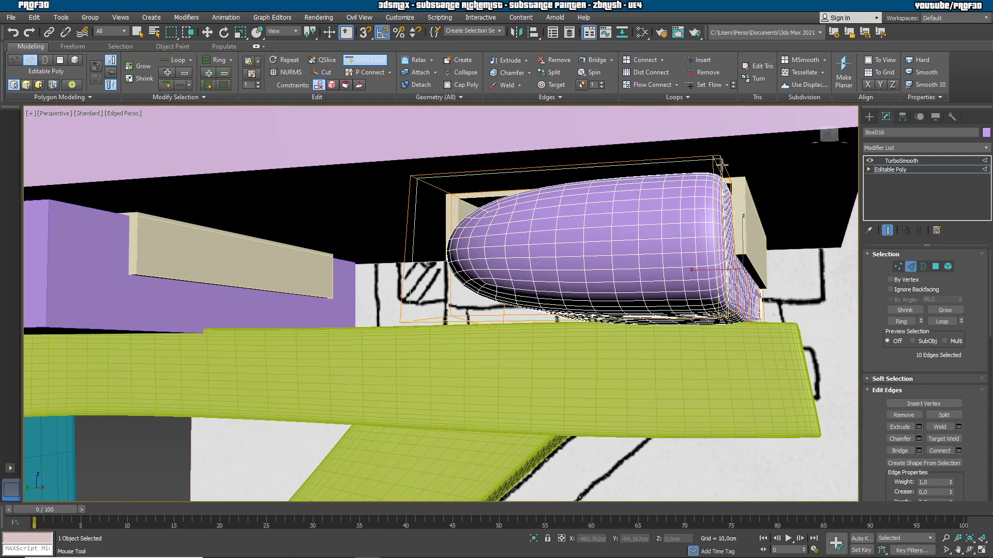
{"action": "left_click", "coordinate": [721, 160]}
{"action": "left_click", "coordinate": [720, 164]}
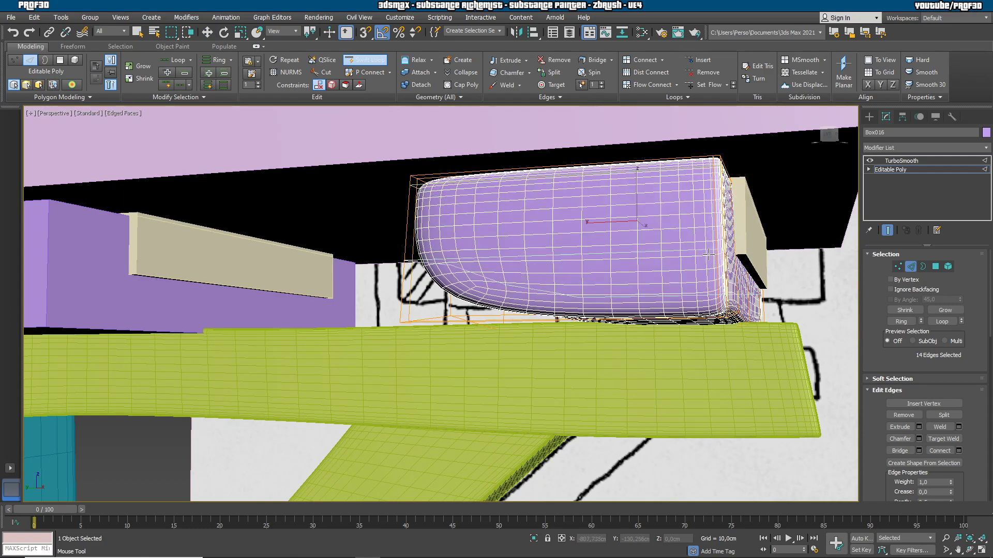
{"action": "left_click", "coordinate": [644, 318]}
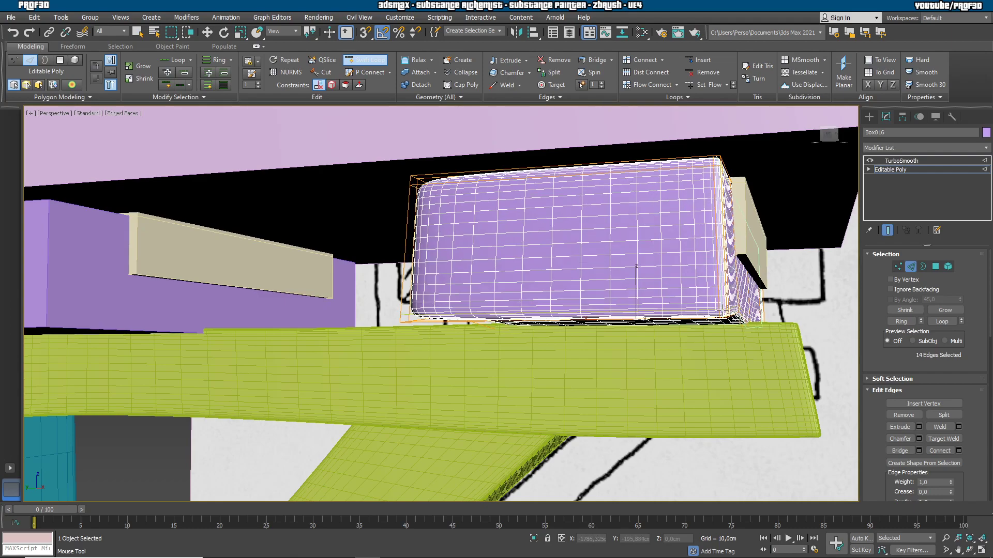
Add a remaining support loop to the front crosspiece, compare it with and without TurboSmooth, and hide the edged faces.
{"action": "middle_click_drag", "start_coordinate": [450, 268], "coordinate": [473, 270], "text": "alt"}
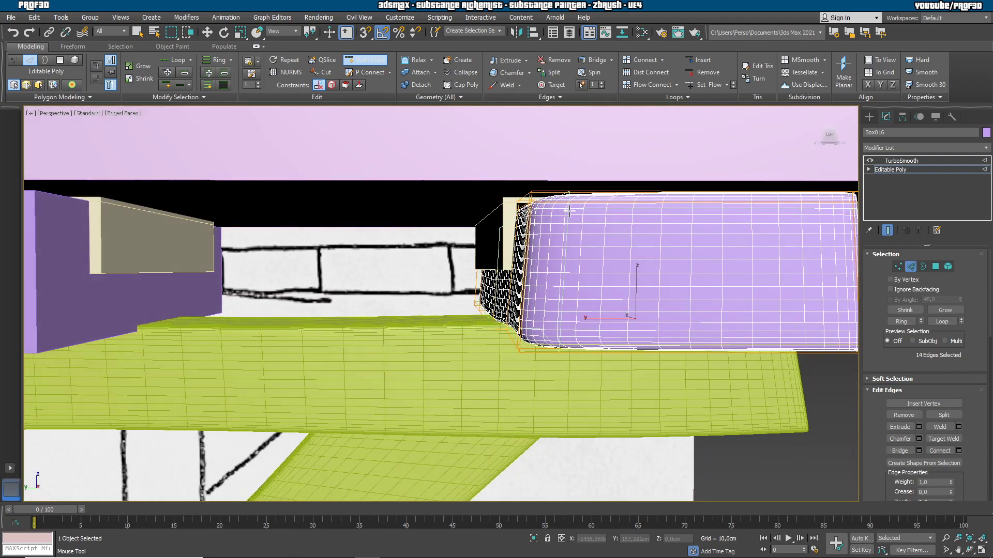
{"action": "left_click", "coordinate": [870, 161]}
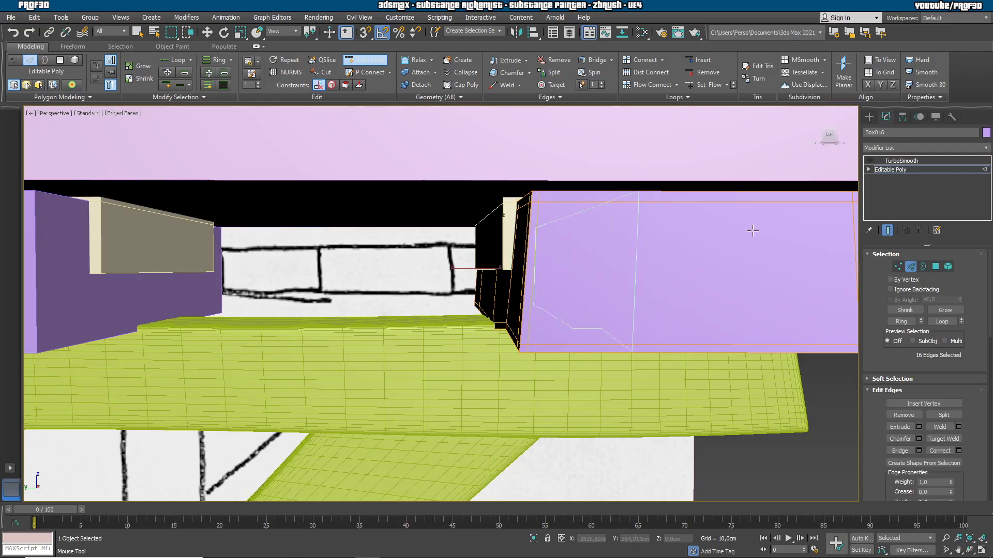
{"action": "left_click", "coordinate": [870, 161]}
{"action": "mouse_move", "coordinate": [497, 233]}
{"action": "middle_mouse_down", "text": "alt"}
{"action": "mouse_move", "coordinate": [506, 221]}
{"action": "mouse_move", "coordinate": [527, 259]}
{"action": "mouse_move", "coordinate": [533, 239]}
{"action": "mouse_move", "coordinate": [636, 292]}
{"action": "mouse_move", "coordinate": [633, 248]}
{"action": "mouse_move", "coordinate": [627, 301]}
{"action": "mouse_move", "coordinate": [731, 274]}
{"action": "mouse_move", "coordinate": [693, 304]}
{"action": "mouse_move", "coordinate": [539, 222]}
{"action": "mouse_move", "coordinate": [709, 293]}
{"action": "mouse_move", "coordinate": [683, 246]}
{"action": "mouse_move", "coordinate": [623, 286]}
{"action": "middle_mouse_up", "text": "alt"}
{"action": "key", "text": "F4"}
{"action": "middle_click_drag", "start_coordinate": [586, 313], "coordinate": [660, 324], "text": "alt"}
{"action": "key", "text": "w"}
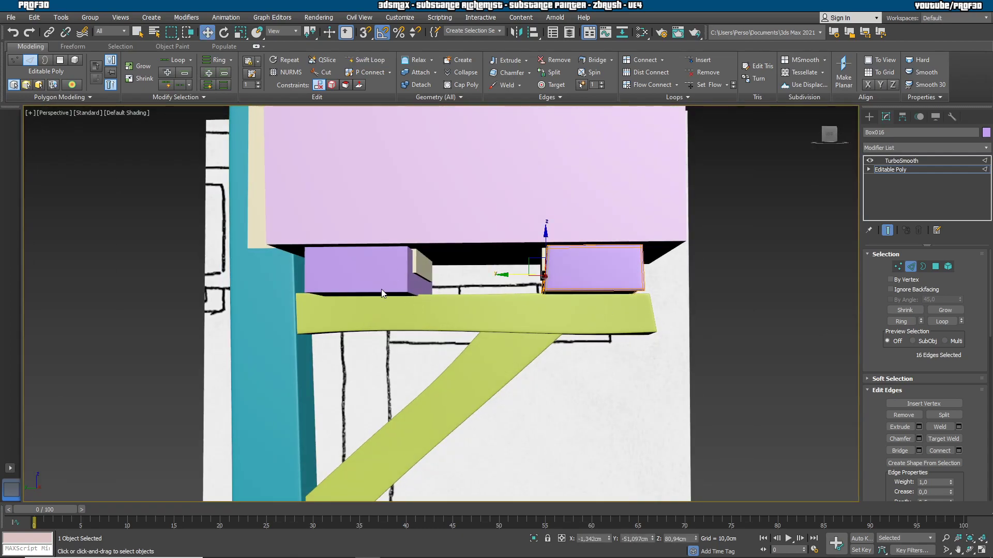
Select the purple rear crosspiece under the box and insert three edge loops across its length with SwiftLoop.
{"action": "middle_click_drag", "start_coordinate": [433, 310], "coordinate": [645, 321]}
{"action": "scroll", "coordinate": [645, 320], "scroll_direction": "up", "scroll_amount": 3}
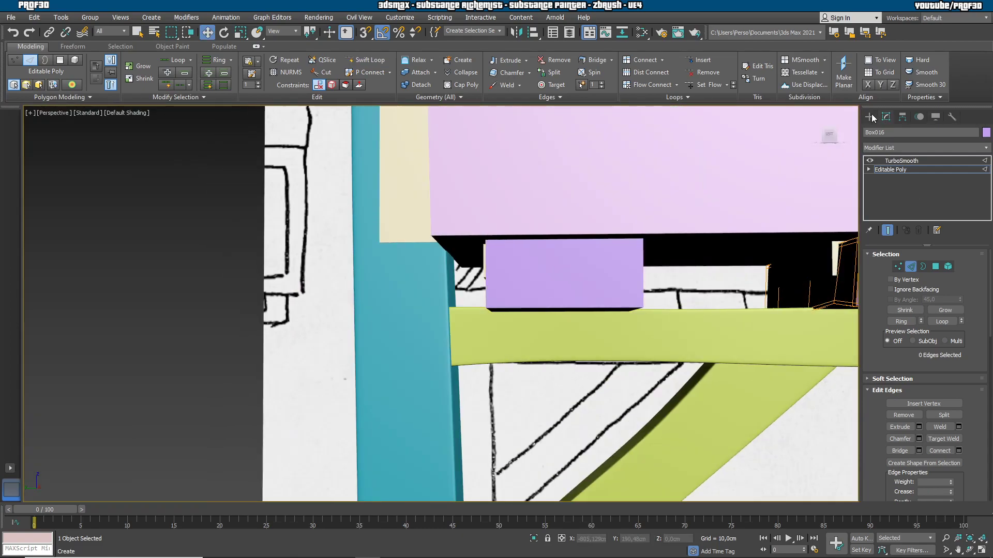
{"action": "left_click", "coordinate": [871, 117]}
{"action": "left_click", "coordinate": [620, 290]}
{"action": "left_click", "coordinate": [885, 117]}
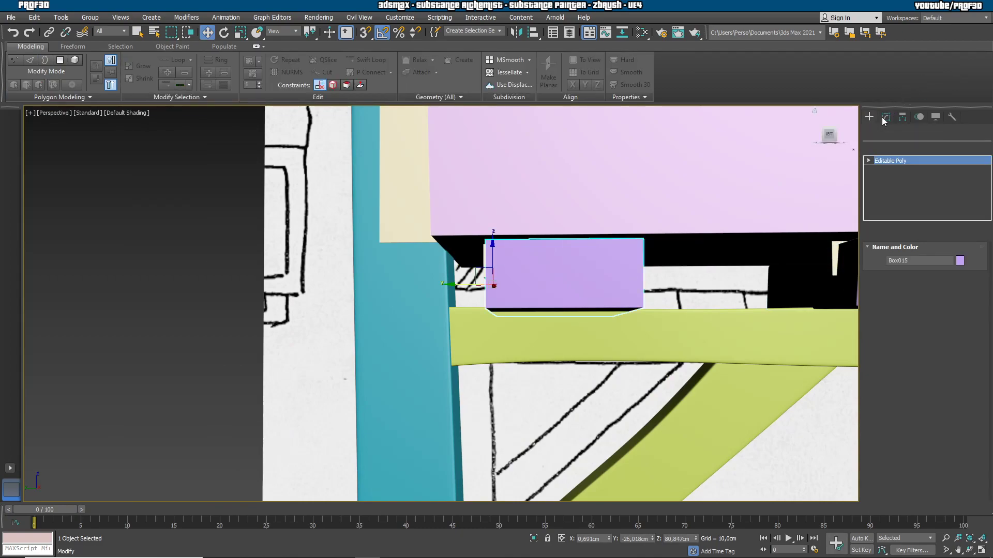
{"action": "middle_click_drag", "start_coordinate": [623, 297], "coordinate": [585, 300], "text": "alt"}
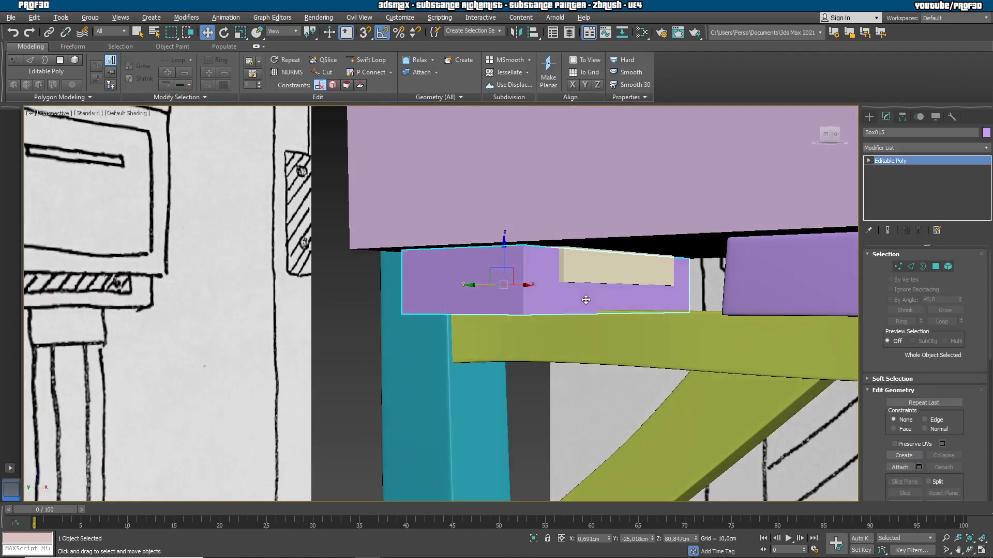
{"action": "left_click", "coordinate": [366, 60]}
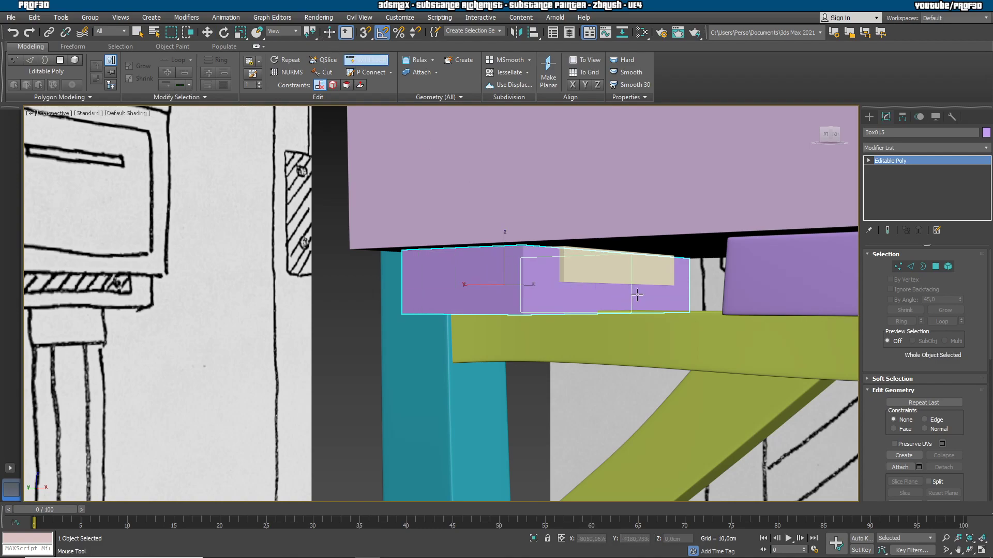
{"action": "right_click", "coordinate": [706, 305]}
Isolate the rear crosspiece in front view with edged faces and raise the lower vertices of an edge loop slightly.
{"action": "left_click", "coordinate": [898, 266]}
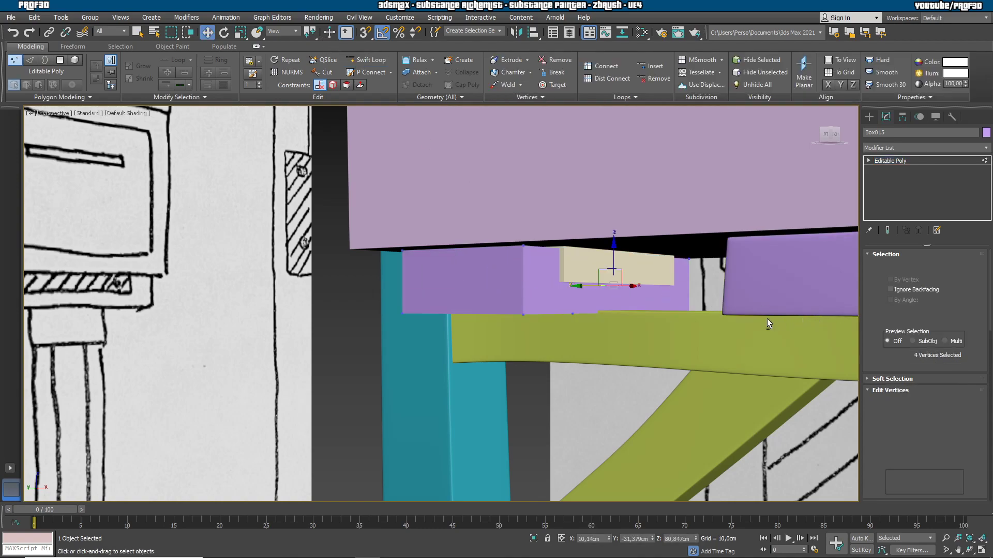
{"action": "middle_click_drag", "start_coordinate": [768, 319], "coordinate": [756, 313], "text": "alt"}
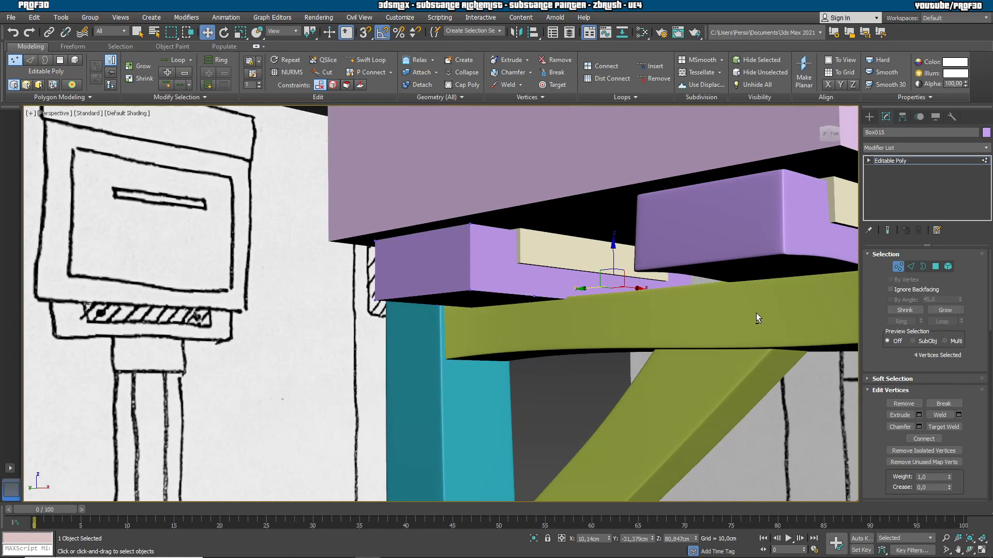
{"action": "left_click", "coordinate": [533, 538]}
{"action": "scroll", "coordinate": [581, 367], "scroll_direction": "down", "scroll_amount": 2}
{"action": "scroll", "coordinate": [582, 367], "scroll_direction": "down", "scroll_amount": 3}
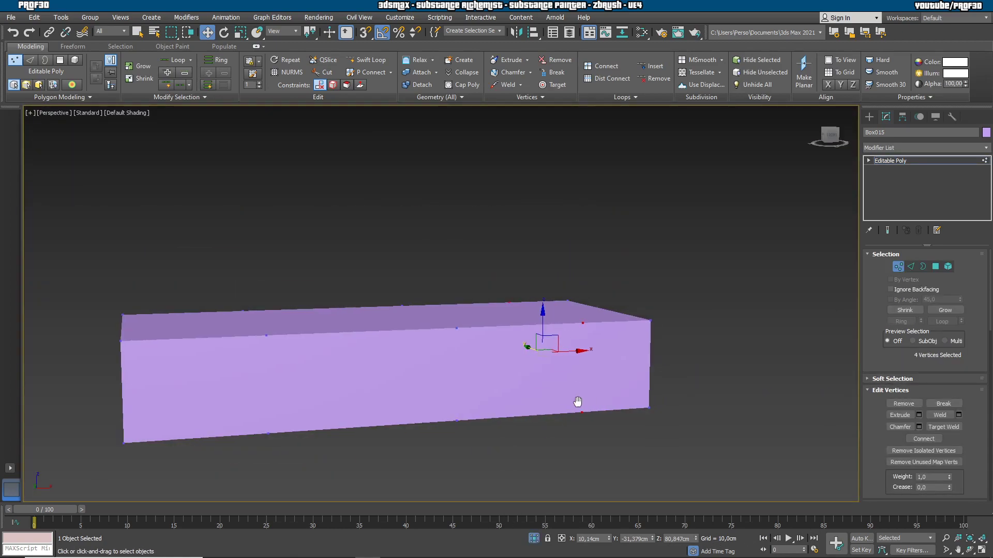
{"action": "key", "text": "f"}
{"action": "scroll", "coordinate": [465, 392], "scroll_direction": "down", "scroll_amount": 3}
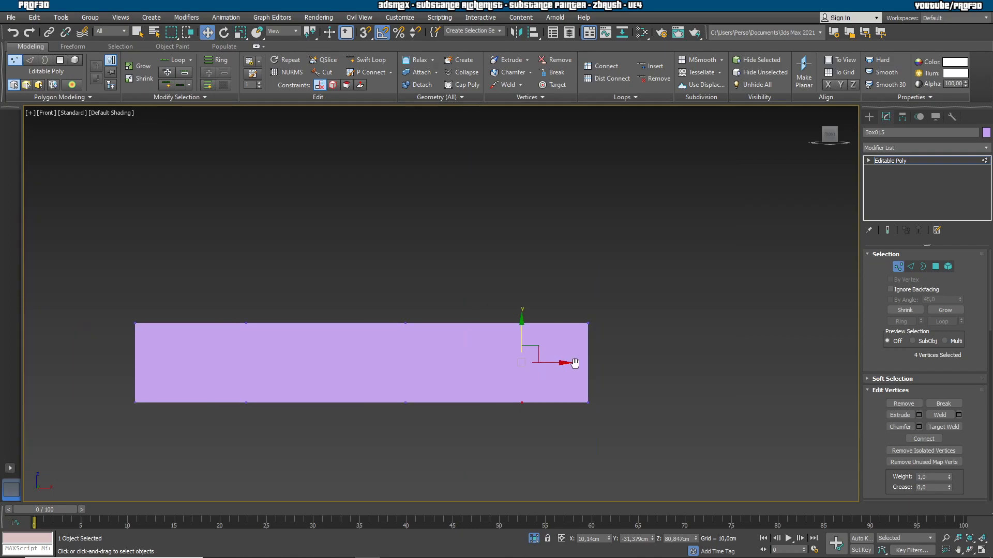
{"action": "middle_click_drag", "start_coordinate": [542, 371], "coordinate": [674, 334]}
{"action": "key", "text": "F4"}
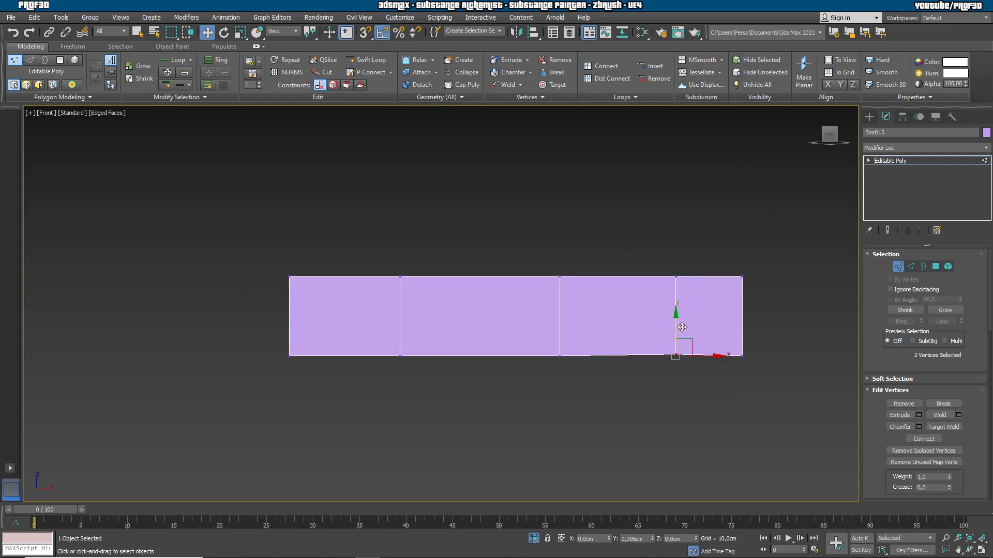
{"action": "left_click_drag", "start_coordinate": [796, 317], "coordinate": [796, 317]}
Move the upper end vertices of the rear crosspiece inward and down to slant both of its ends.
{"action": "middle_click_drag", "start_coordinate": [795, 316], "coordinate": [753, 262], "text": "alt"}
{"action": "left_click_drag", "start_coordinate": [755, 261], "coordinate": [750, 262]}
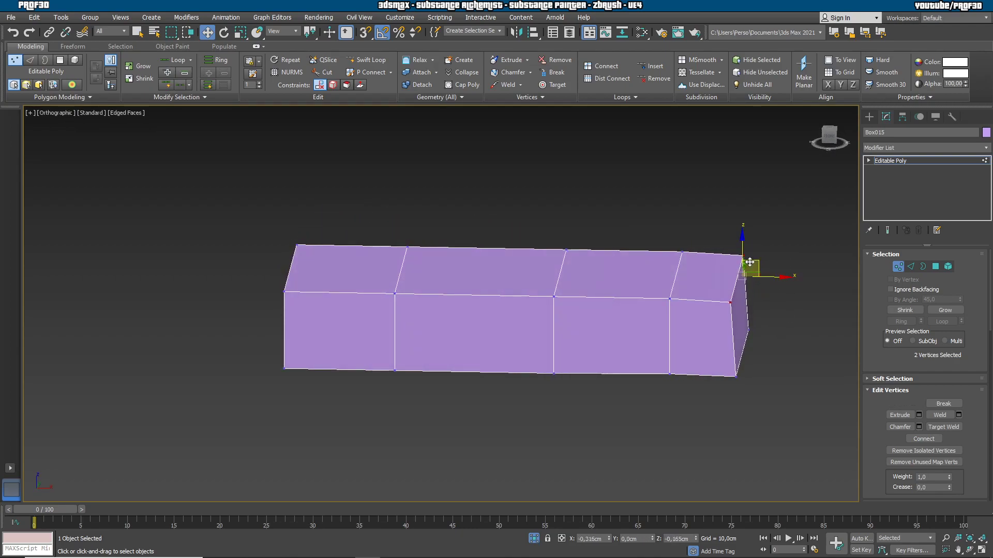
{"action": "left_click_drag", "start_coordinate": [290, 238], "coordinate": [291, 244]}
{"action": "middle_click_drag", "start_coordinate": [376, 341], "coordinate": [386, 315], "text": "alt"}
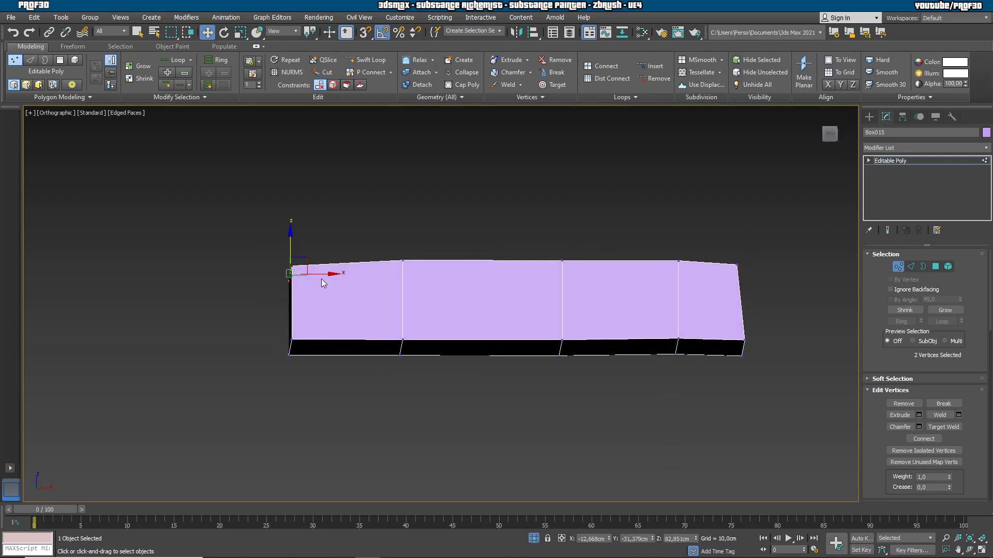
Shift the five lower vertices along the rear crosspiece's long side in depth, and check its shape among the neighbouring parts.
{"action": "middle_click_drag", "start_coordinate": [321, 280], "coordinate": [455, 324], "text": "alt"}
{"action": "left_click_drag", "start_coordinate": [455, 323], "coordinate": [376, 345]}
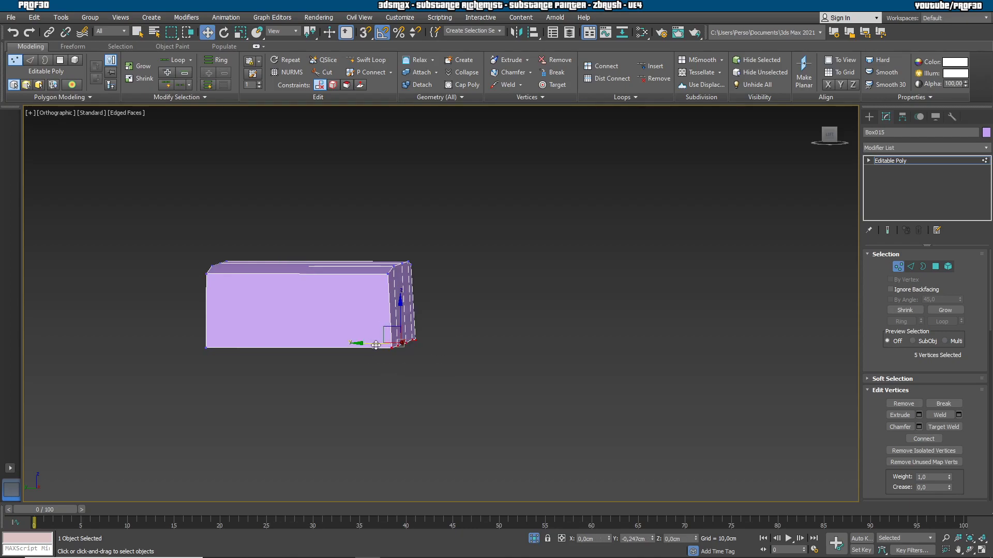
{"action": "middle_click_drag", "start_coordinate": [249, 333], "coordinate": [240, 339], "text": "alt"}
{"action": "left_click", "coordinate": [533, 539]}
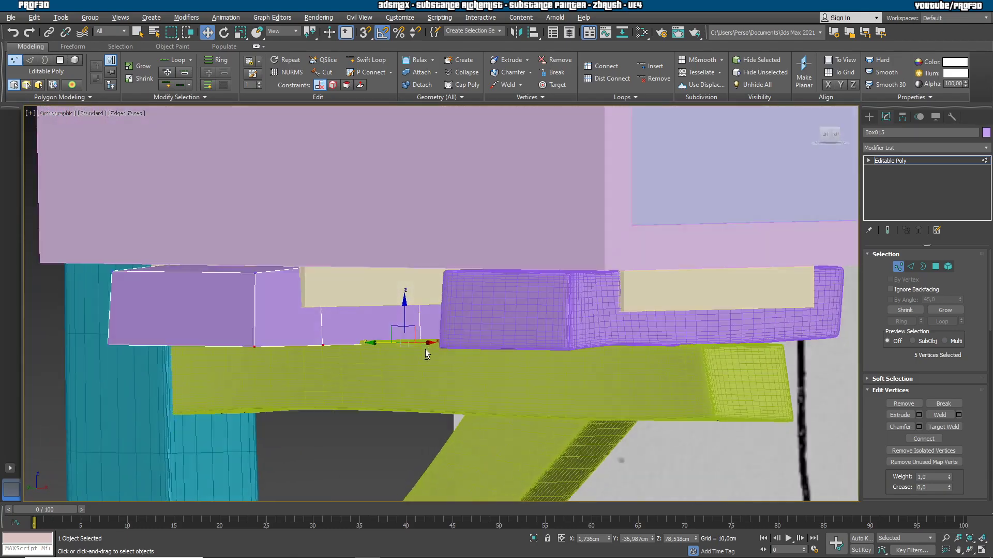
{"action": "mouse_move", "coordinate": [425, 349]}
{"action": "middle_mouse_down", "text": "alt"}
{"action": "mouse_move", "coordinate": [476, 346]}
{"action": "mouse_move", "coordinate": [429, 348]}
{"action": "middle_mouse_up", "text": "alt"}
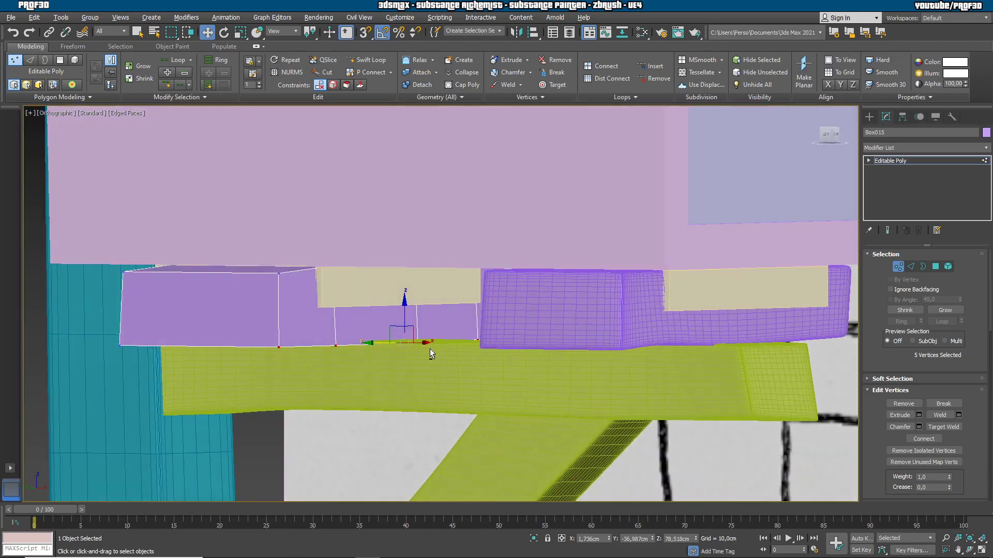
{"action": "left_click", "coordinate": [534, 539]}
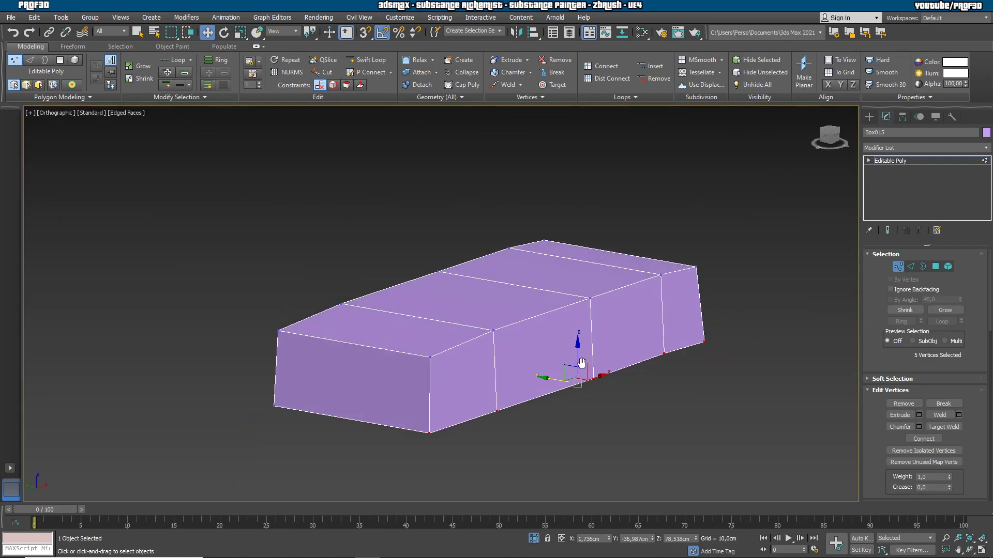
Apply TurboSmooth with 3 iterations to the rear crosspiece.
{"action": "left_click", "coordinate": [908, 150]}
{"action": "key", "text": "t"}
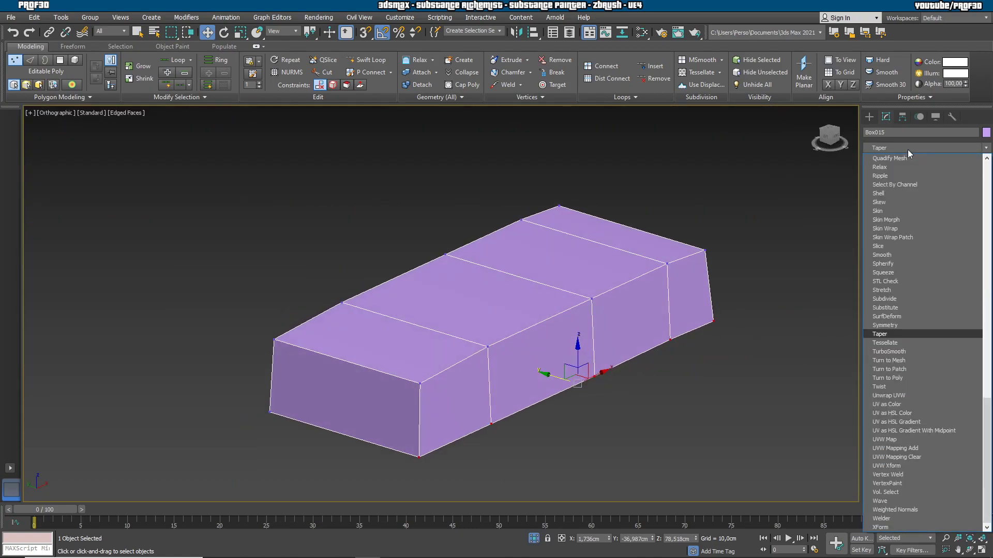
{"action": "left_click", "coordinate": [899, 349]}
{"action": "left_click", "coordinate": [958, 270]}
{"action": "left_click", "coordinate": [957, 270]}
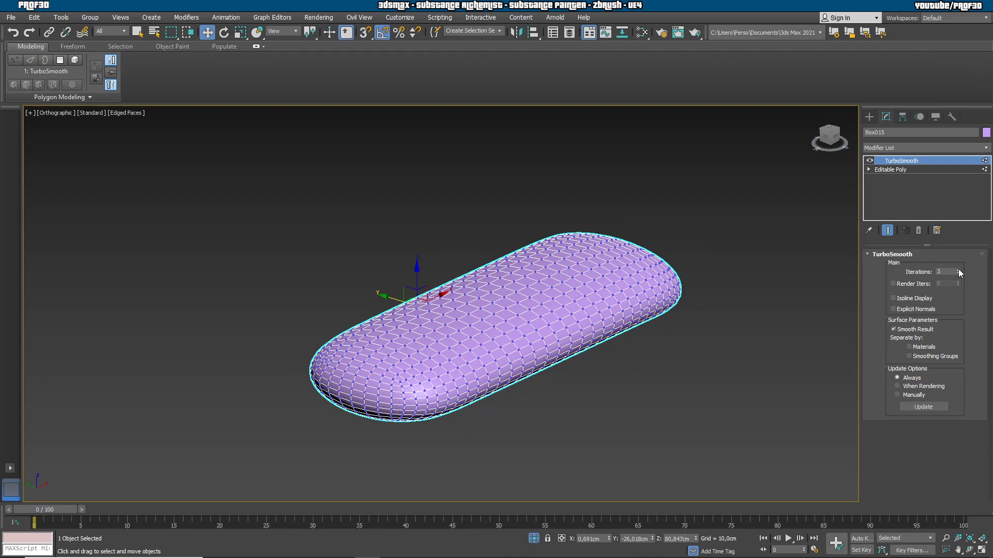
Insert SwiftLoop support loops close to the top, bottom, end and long side edges of the rear crosspiece's base mesh.
{"action": "left_click", "coordinate": [886, 171]}
{"action": "left_click", "coordinate": [911, 267]}
{"action": "left_click", "coordinate": [365, 60]}
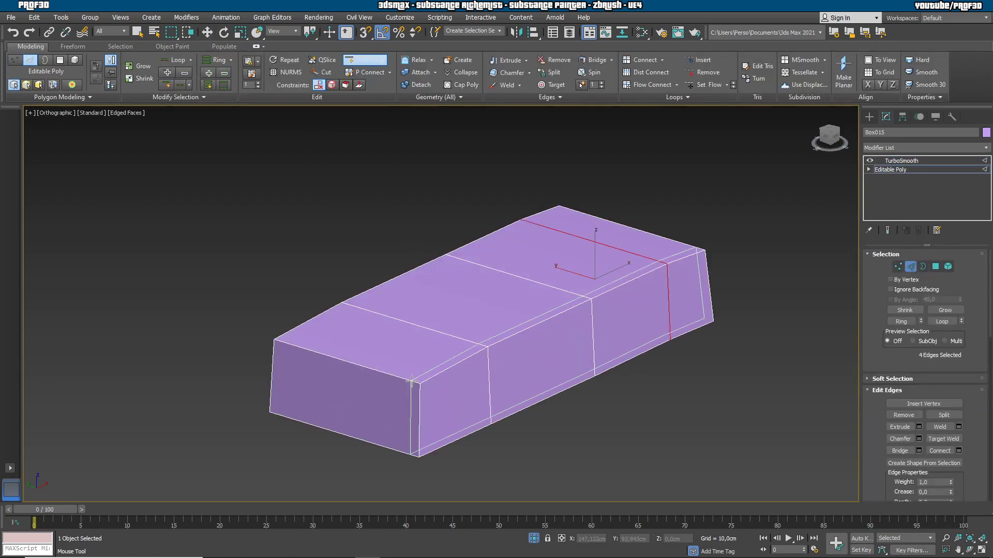
{"action": "left_click", "coordinate": [418, 386]}
{"action": "left_click", "coordinate": [427, 383]}
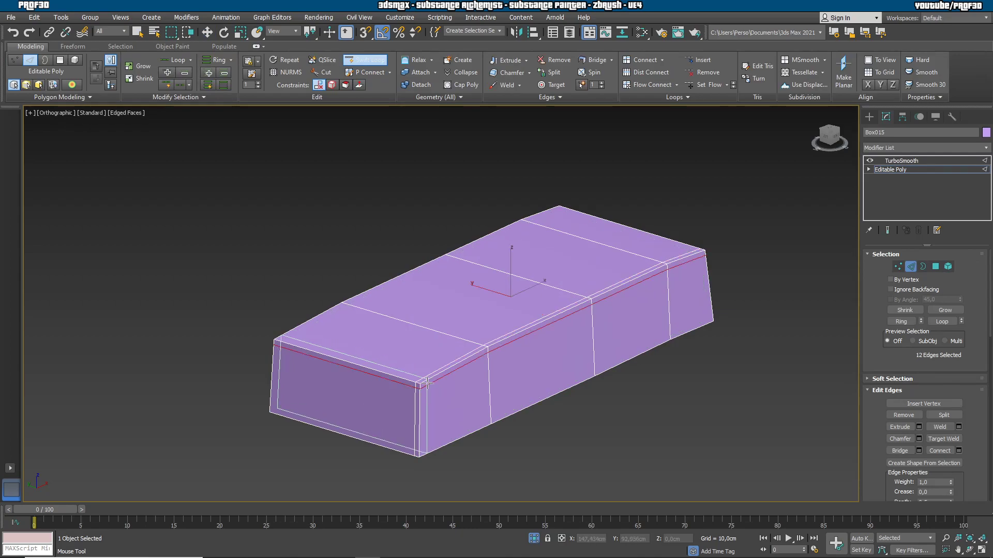
{"action": "left_click", "coordinate": [427, 383]}
{"action": "left_click", "coordinate": [703, 258]}
{"action": "left_click", "coordinate": [712, 318]}
{"action": "middle_click_drag", "start_coordinate": [683, 408], "coordinate": [654, 378], "text": "alt"}
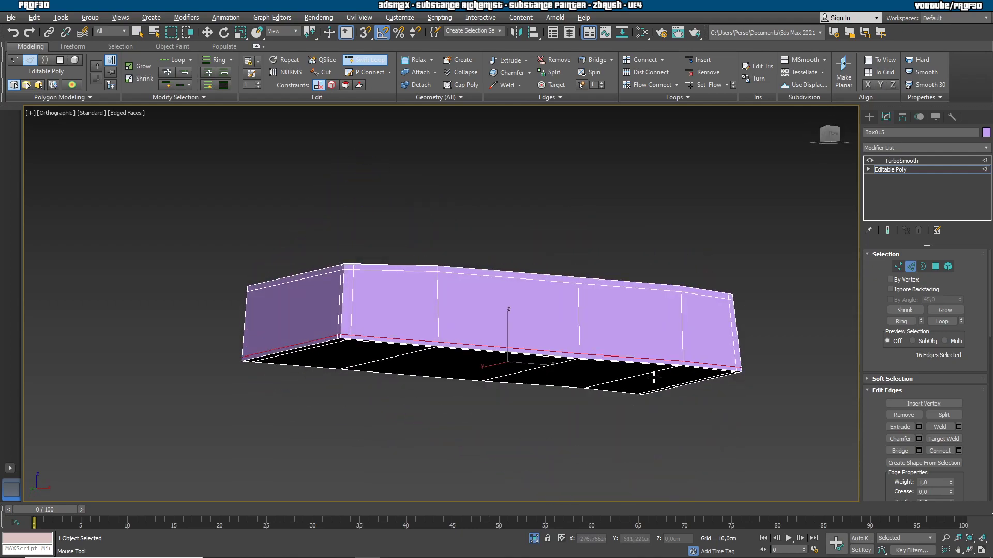
Inspect the rear crosspiece's smoothing and add the missing support loop along its other long side.
{"action": "left_click", "coordinate": [915, 161]}
{"action": "middle_click_drag", "start_coordinate": [765, 321], "coordinate": [720, 299], "text": "alt"}
{"action": "key", "text": "F4"}
{"action": "middle_click_drag", "start_coordinate": [537, 343], "coordinate": [480, 394], "text": "alt"}
{"action": "left_click", "coordinate": [889, 169]}
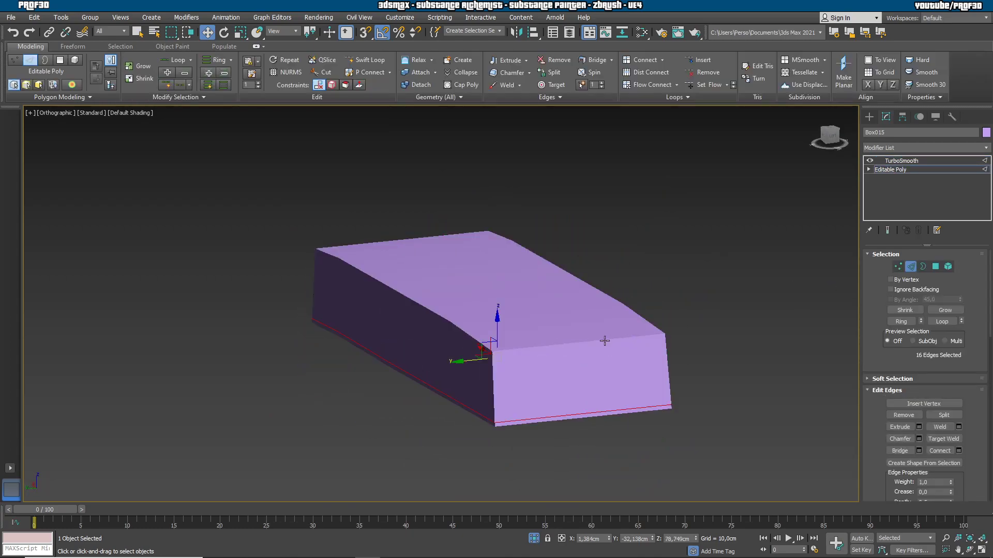
{"action": "key", "text": "F4"}
{"action": "left_click", "coordinate": [374, 61]}
{"action": "left_click", "coordinate": [498, 352]}
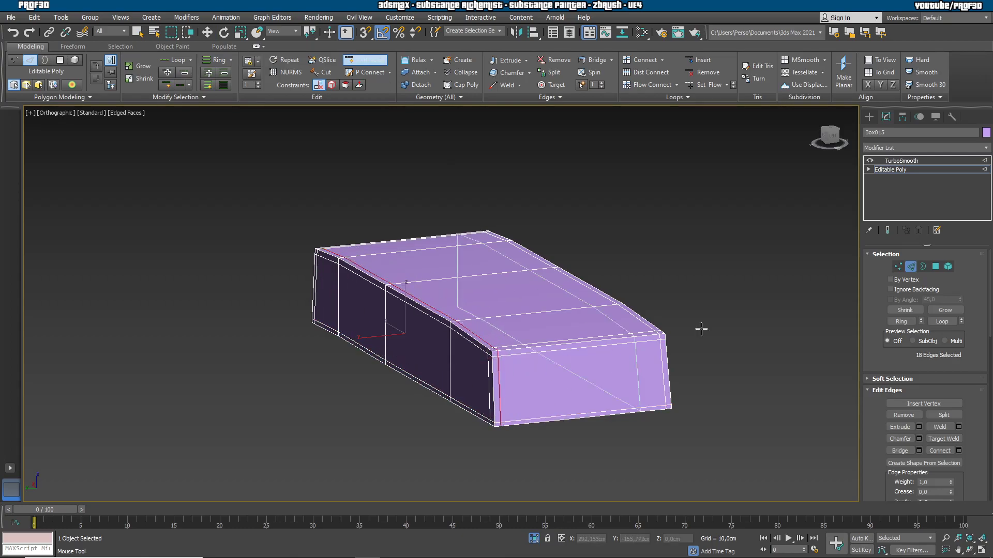
Return the rear crosspiece to its TurboSmooth result, end isolation and view the mailbox without edged faces.
{"action": "left_click", "coordinate": [893, 162]}
{"action": "middle_click_drag", "start_coordinate": [748, 308], "coordinate": [616, 362], "text": "alt"}
{"action": "left_click", "coordinate": [533, 539]}
{"action": "scroll", "coordinate": [616, 362], "scroll_direction": "down", "scroll_amount": 5}
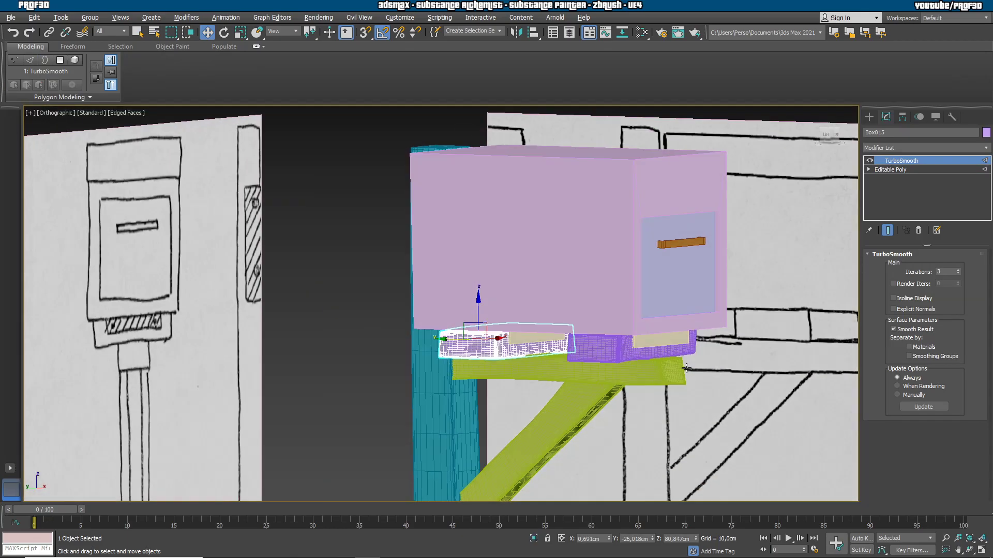
{"action": "key", "text": "F4"}
{"action": "middle_click_drag", "start_coordinate": [685, 366], "coordinate": [623, 368], "text": "alt"}
{"action": "scroll", "coordinate": [623, 368], "scroll_direction": "up", "scroll_amount": 3}
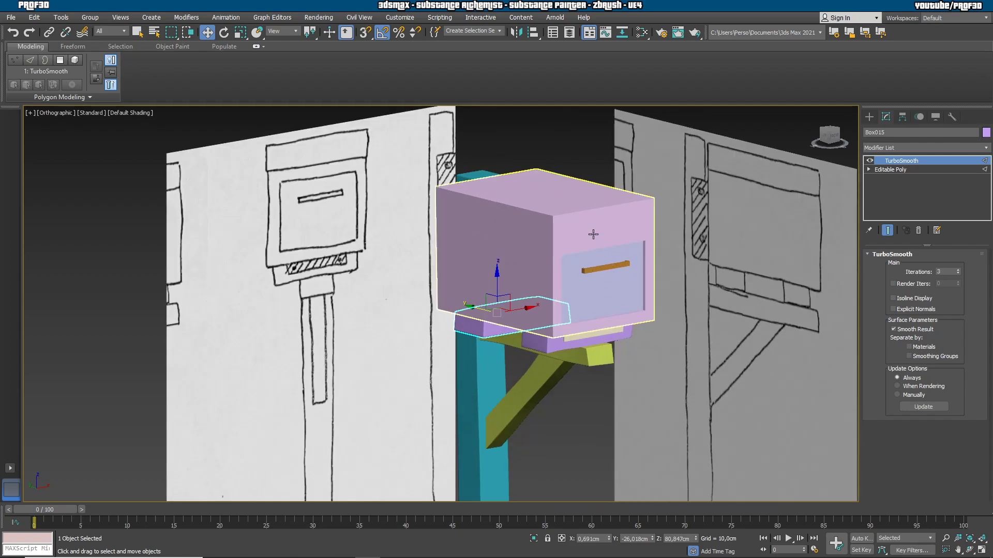
Select the pink mailbox body and apply TurboSmooth with 4 iterations.
{"action": "left_click", "coordinate": [517, 284]}
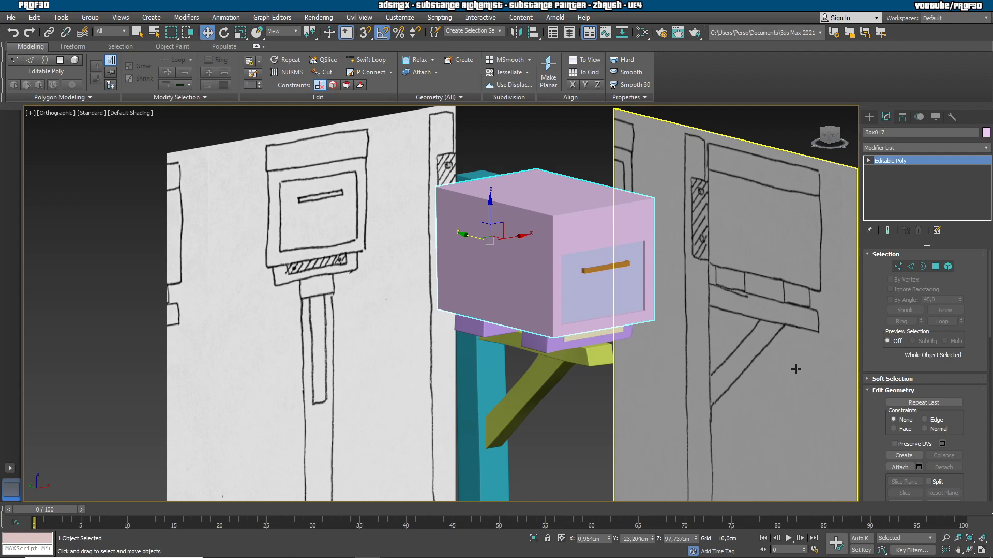
{"action": "left_click", "coordinate": [908, 149]}
{"action": "key", "text": "t"}
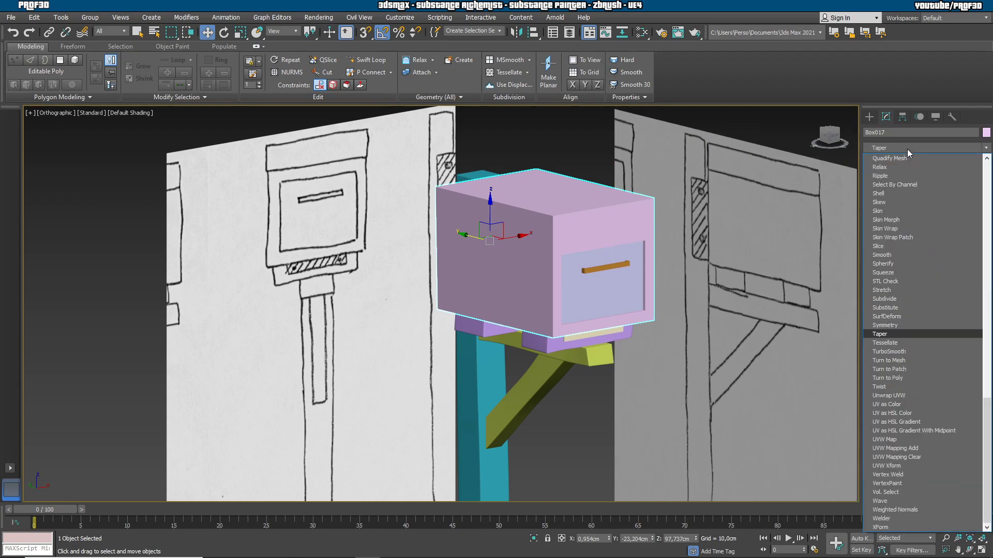
{"action": "left_click", "coordinate": [901, 351]}
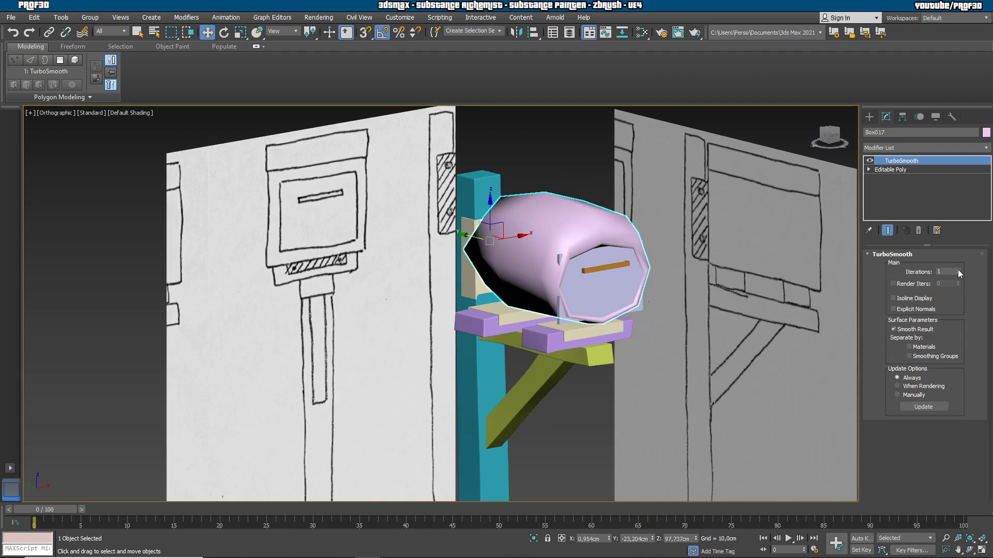
{"action": "left_click", "coordinate": [957, 270]}
{"action": "left_click", "coordinate": [958, 269]}
{"action": "left_click", "coordinate": [958, 269]}
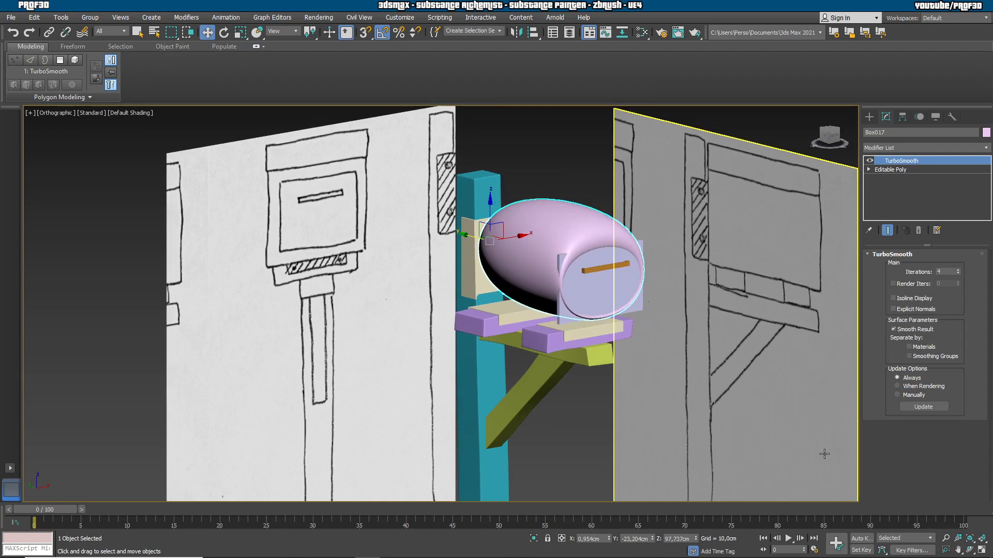
{"action": "left_click", "coordinate": [899, 170]}
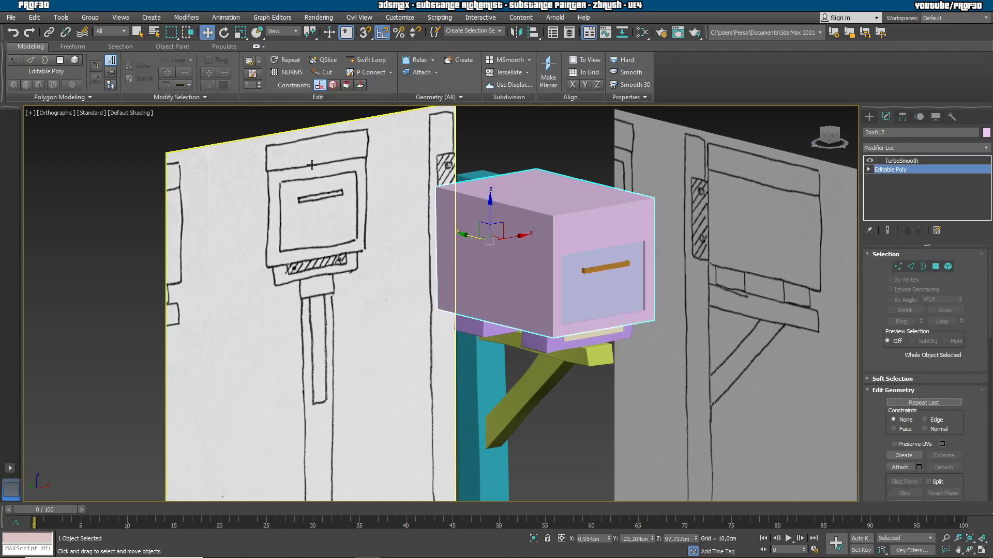
{"action": "mouse_move", "coordinate": [639, 247]}
{"action": "middle_mouse_down", "text": "alt"}
{"action": "mouse_move", "coordinate": [547, 282]}
{"action": "mouse_move", "coordinate": [550, 296]}
{"action": "middle_mouse_up", "text": "alt"}
{"action": "key", "text": "f"}
{"action": "key", "text": "z"}
{"action": "key", "text": "F4"}
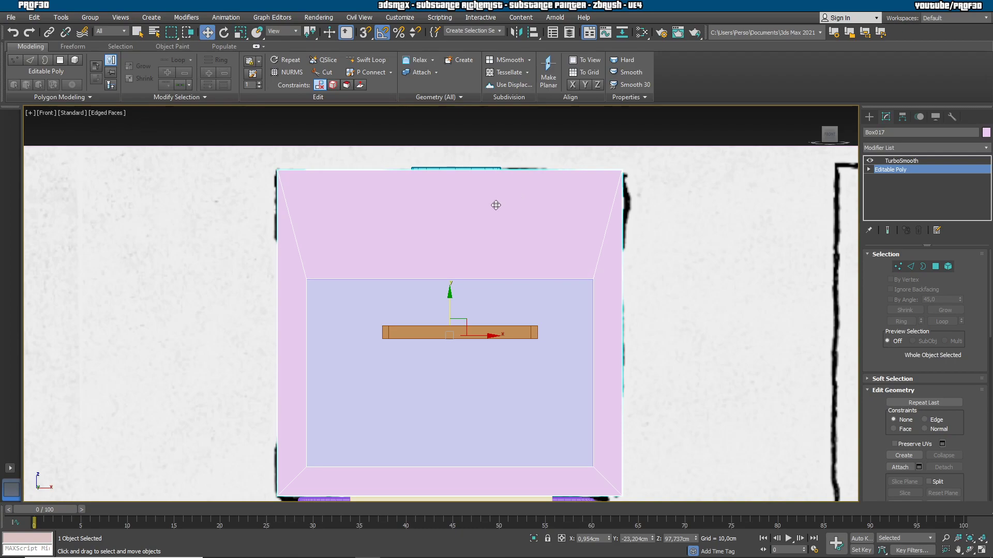
{"action": "left_click", "coordinate": [367, 59]}
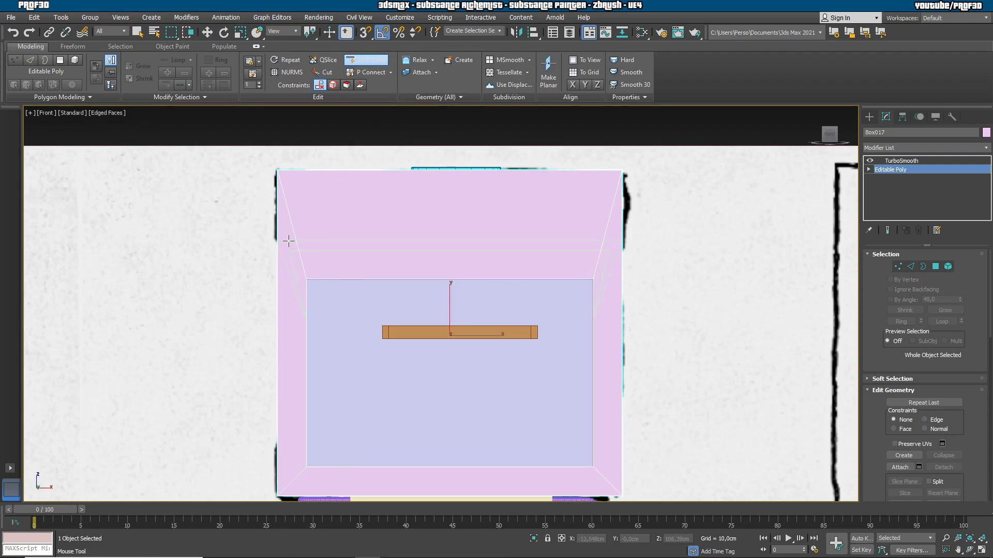
{"action": "middle_click_drag", "start_coordinate": [284, 237], "coordinate": [409, 250], "text": "alt"}
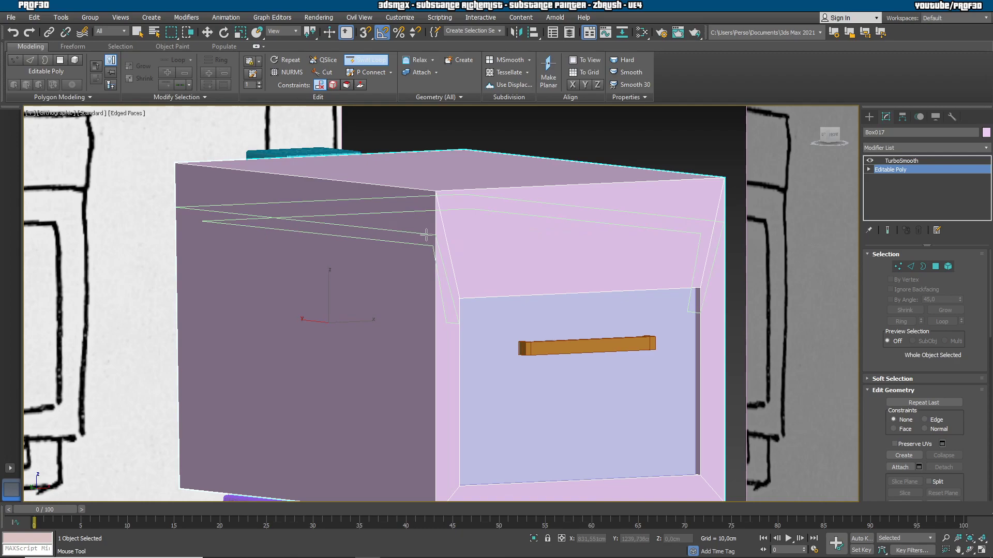
{"action": "key", "text": "w"}
{"action": "left_click", "coordinate": [324, 72]}
{"action": "left_click", "coordinate": [448, 250]}
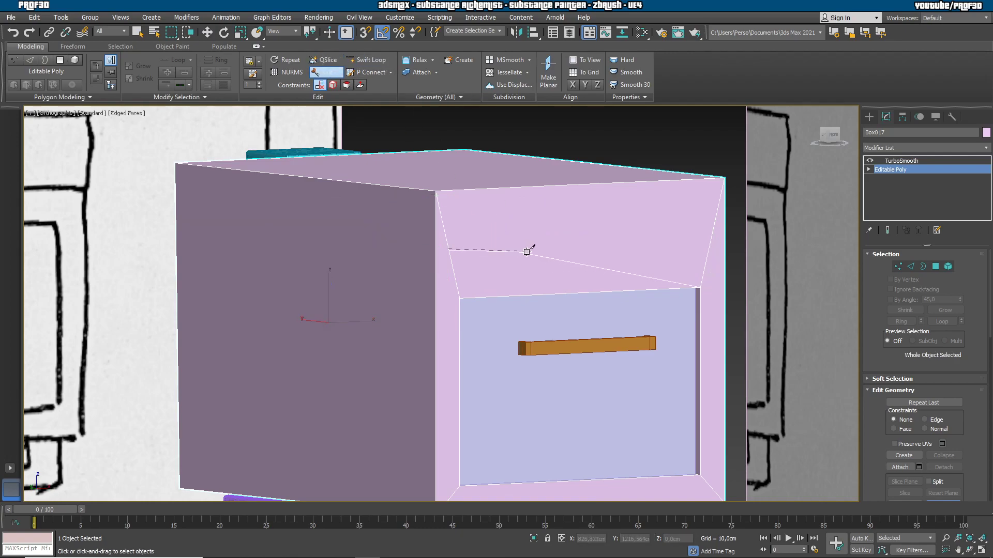
{"action": "right_click", "coordinate": [709, 239]}
{"action": "key", "text": "f"}
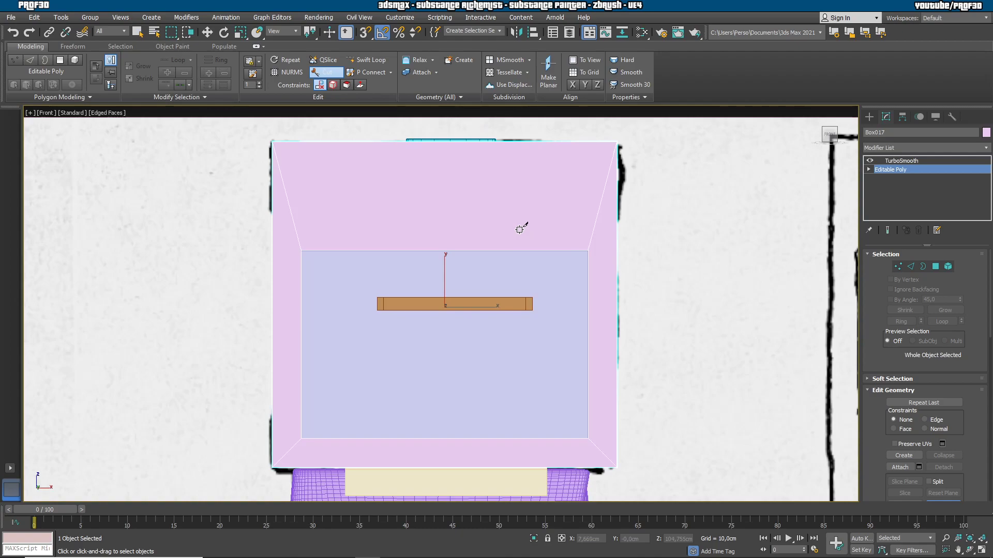
{"action": "key", "text": "w"}
Remove the TurboSmooth modifier from the pink mailbox body.
{"action": "left_click", "coordinate": [870, 120]}
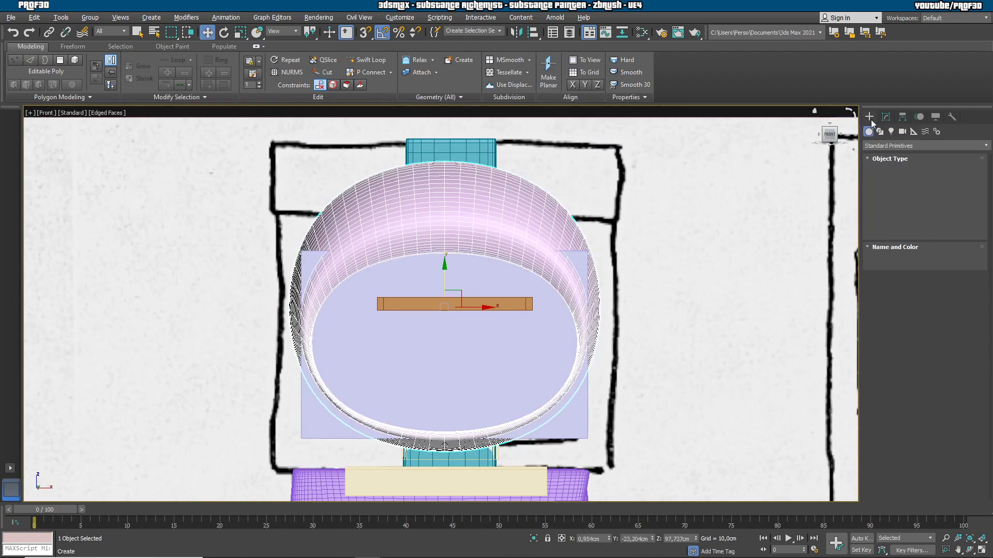
{"action": "left_click", "coordinate": [902, 117]}
{"action": "left_click", "coordinate": [885, 117]}
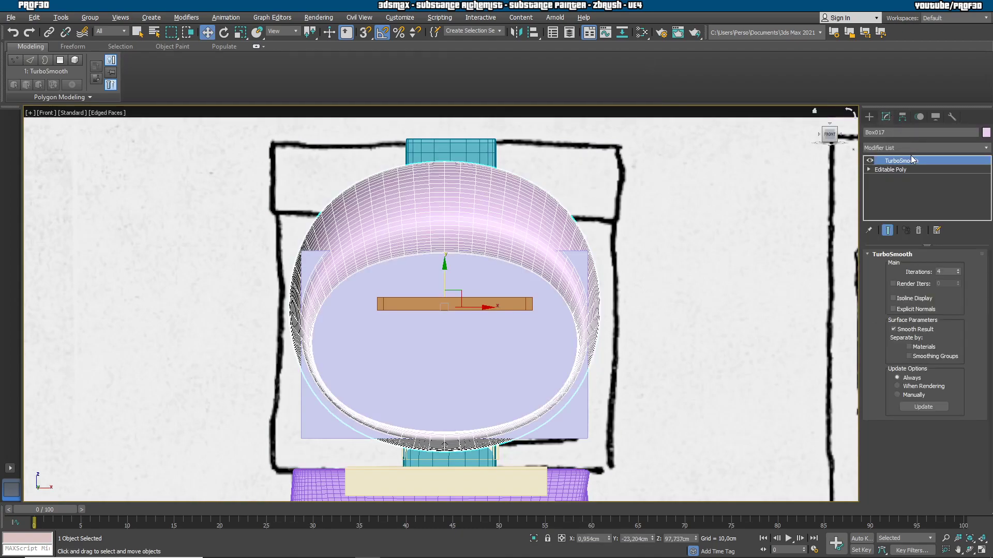
{"action": "left_click", "coordinate": [918, 231]}
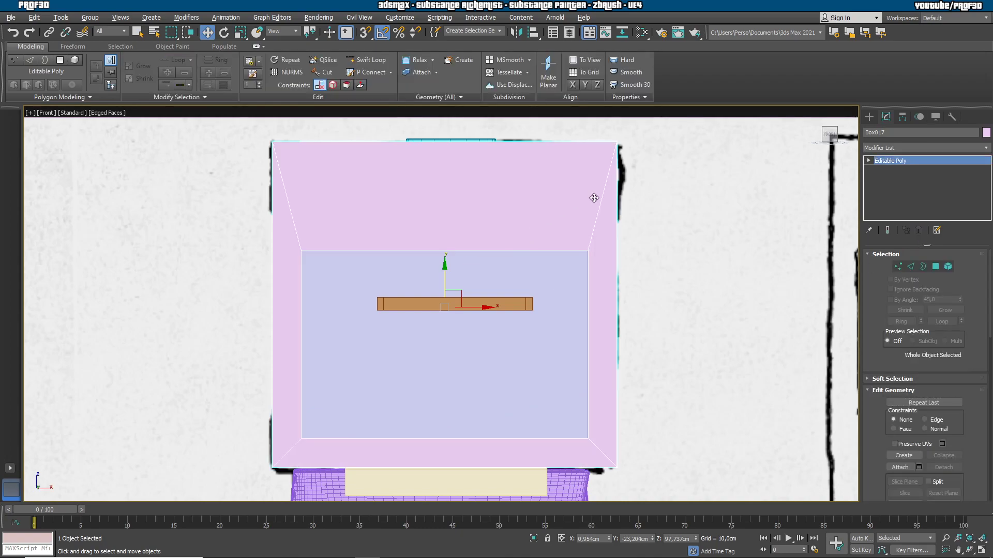
Isolate the mailbox body together with the front reference plane and frame its upper part in the front view.
{"action": "left_click", "coordinate": [869, 118]}
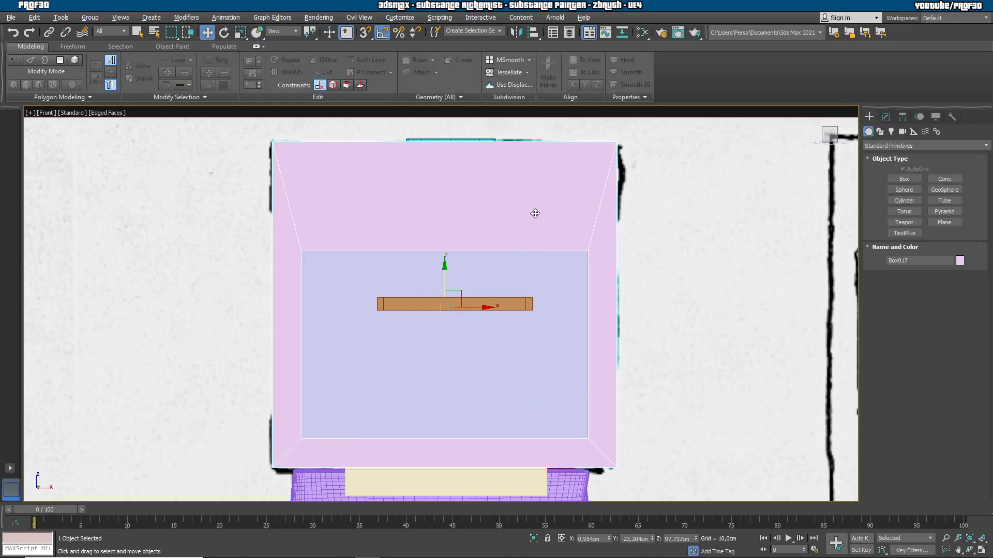
{"action": "left_click", "coordinate": [733, 208], "text": "ctrl"}
{"action": "scroll", "coordinate": [731, 245], "scroll_direction": "down", "scroll_amount": 5}
{"action": "middle_click_drag", "start_coordinate": [731, 244], "coordinate": [745, 260], "text": "alt"}
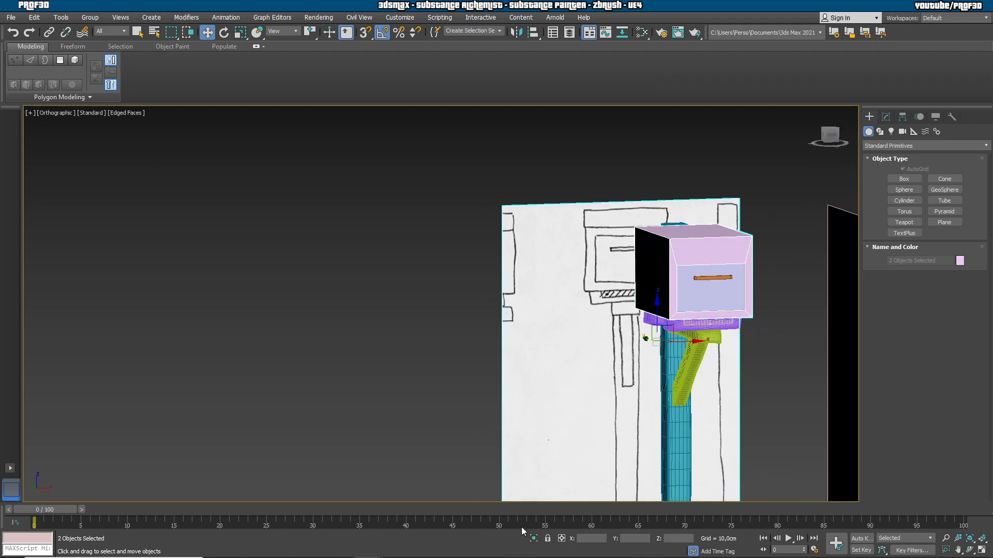
{"action": "left_click", "coordinate": [534, 538]}
{"action": "middle_click_drag", "start_coordinate": [578, 303], "coordinate": [563, 295], "text": "alt"}
{"action": "key", "text": "f"}
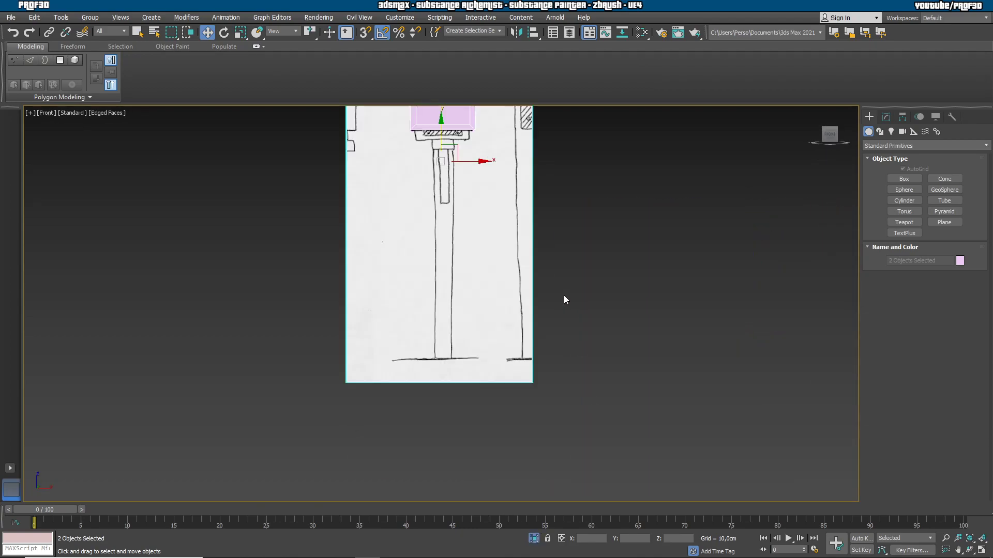
{"action": "scroll", "coordinate": [447, 180], "scroll_direction": "up", "scroll_amount": 6}
{"action": "middle_click_drag", "start_coordinate": [447, 181], "coordinate": [421, 383]}
{"action": "middle_click_drag", "start_coordinate": [408, 180], "coordinate": [399, 251]}
In see-through display, cut the body's front face between its two slanted edges along the lid line of the reference sketch.
{"action": "left_click", "coordinate": [887, 116]}
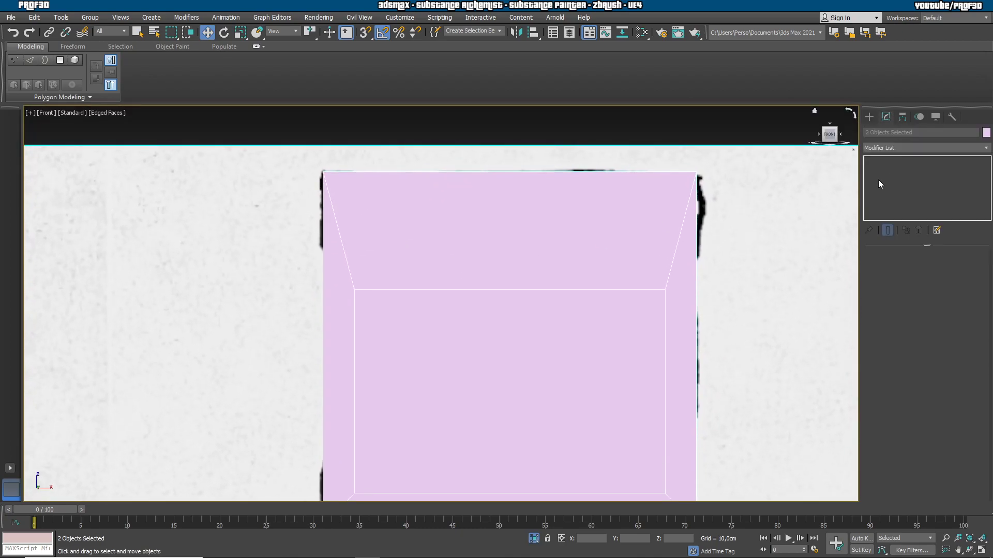
{"action": "left_click", "coordinate": [656, 246]}
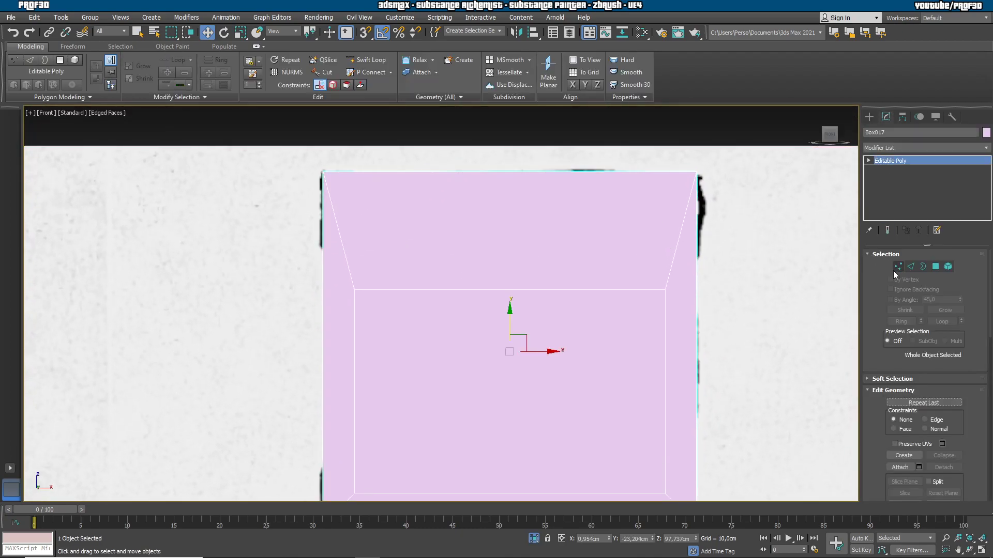
{"action": "left_click", "coordinate": [897, 267]}
{"action": "left_click", "coordinate": [327, 74]}
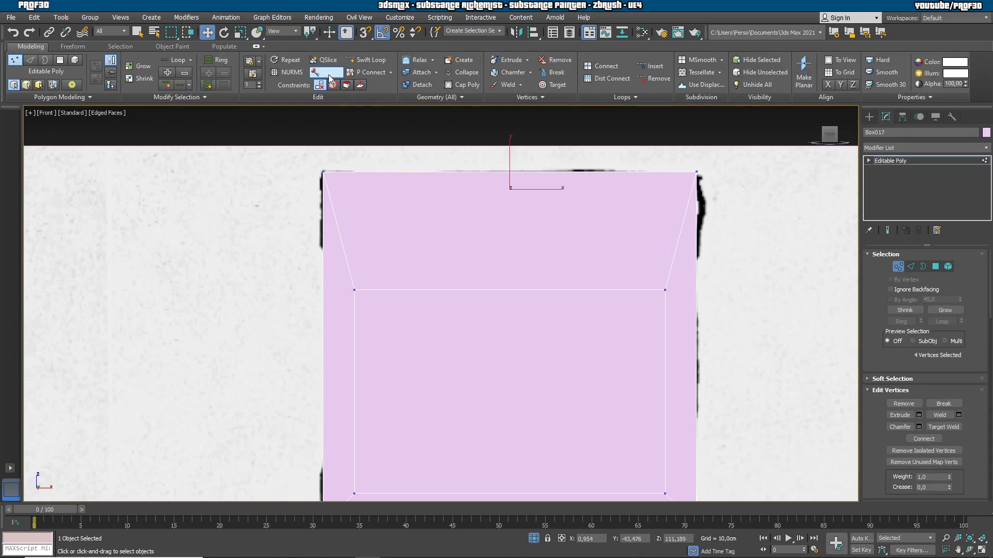
{"action": "key", "text": "alt+x"}
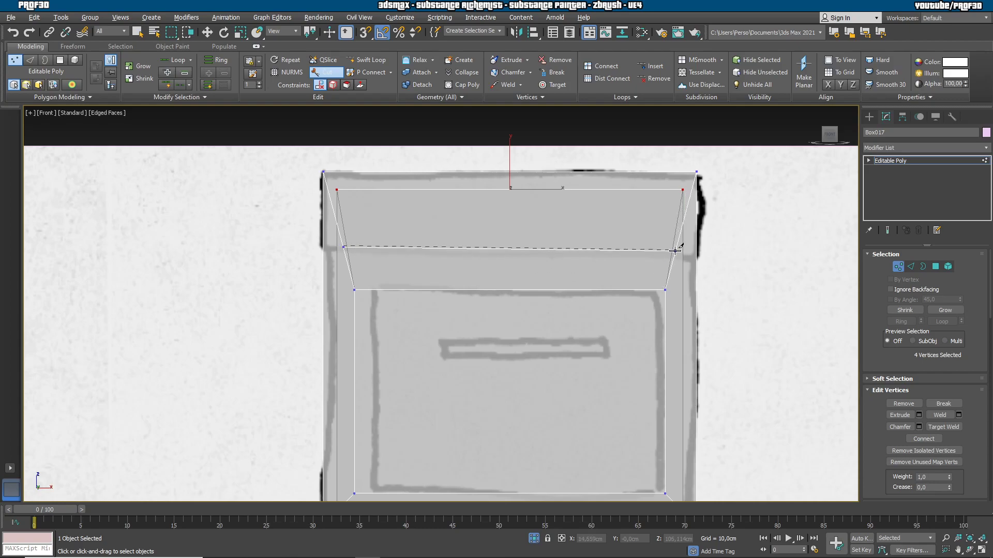
{"action": "mouse_move", "coordinate": [705, 271]}
{"action": "middle_mouse_down", "text": "alt"}
{"action": "mouse_move", "coordinate": [498, 281]}
{"action": "mouse_move", "coordinate": [500, 291]}
{"action": "middle_mouse_up", "text": "alt"}
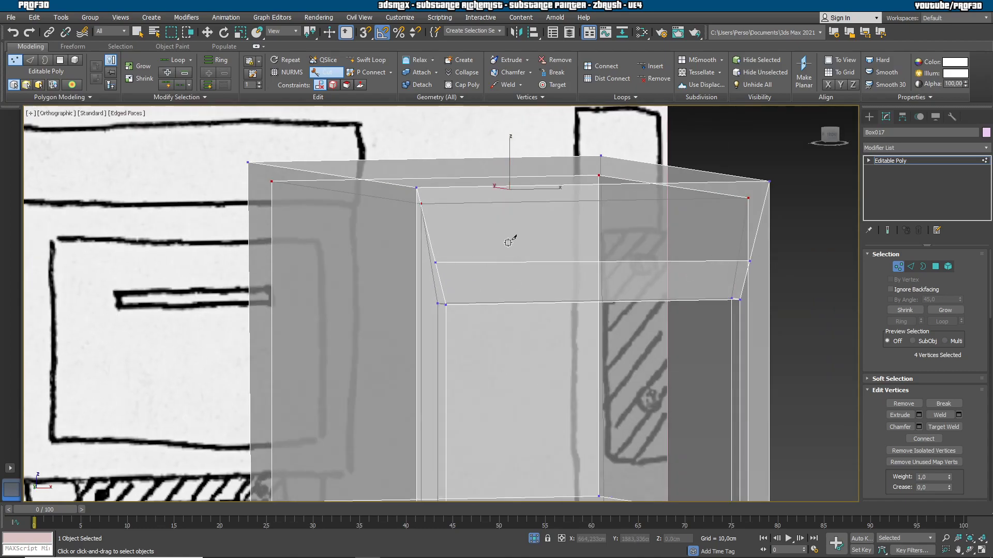
Insert a SwiftLoop around the outer sides of the mailbox body at the height of the front lid-line cut.
{"action": "left_click", "coordinate": [367, 59]}
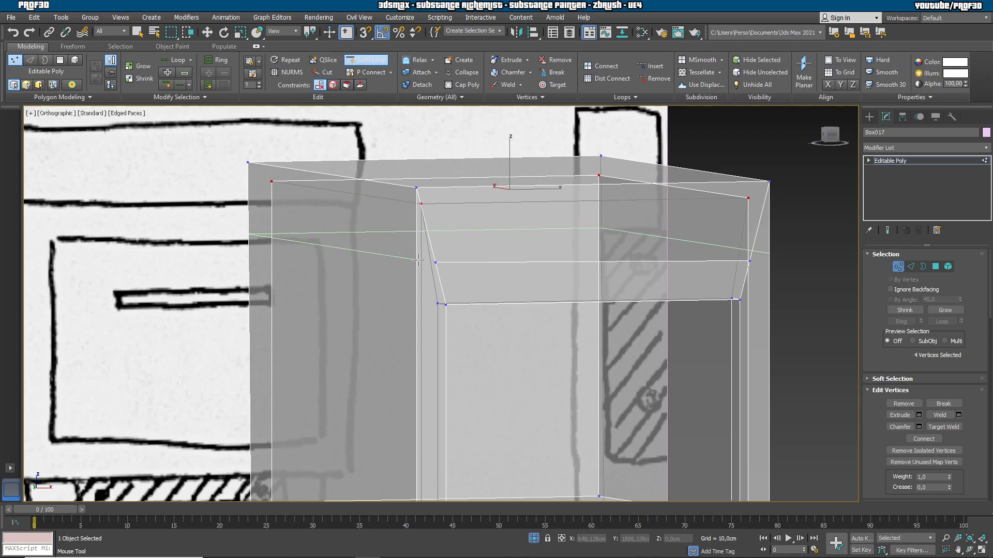
{"action": "left_click", "coordinate": [419, 260]}
{"action": "key", "text": "w"}
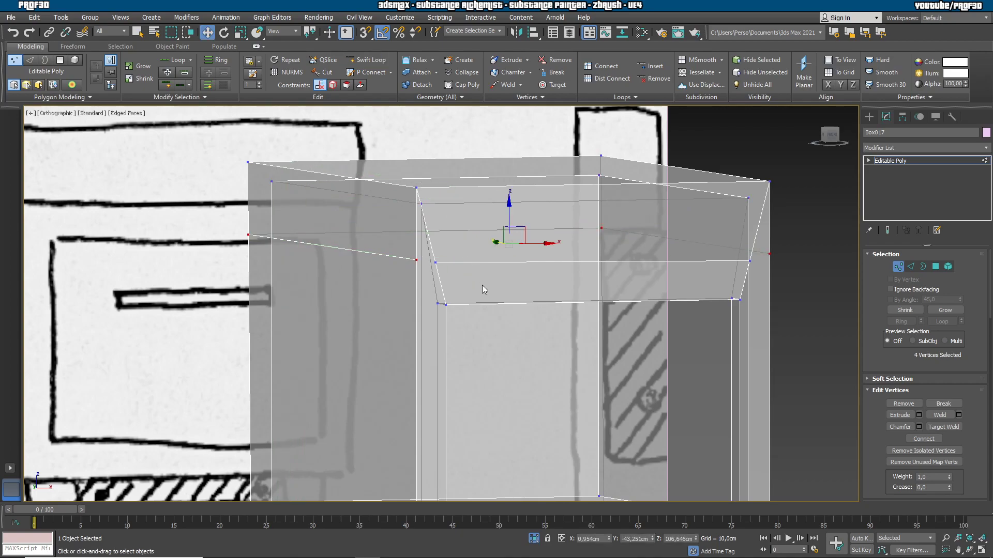
Cut short edges joining both ends of the front lid-line cut to the new loop's vertices at the front corners.
{"action": "key", "text": "alt+c"}
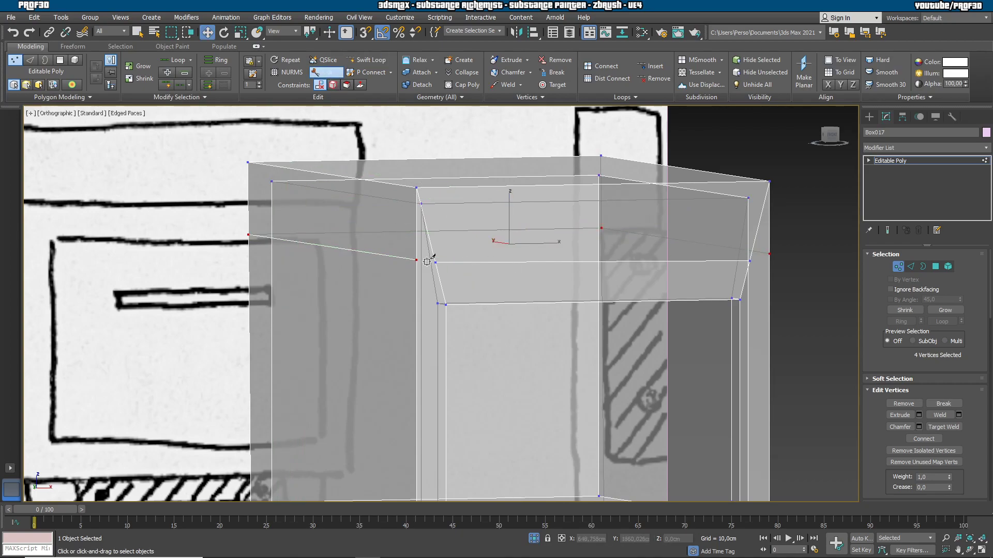
{"action": "scroll", "coordinate": [430, 264], "scroll_direction": "up", "scroll_amount": 6}
{"action": "left_click", "coordinate": [470, 257]}
{"action": "left_click", "coordinate": [319, 236]}
{"action": "scroll", "coordinate": [605, 258], "scroll_direction": "down", "scroll_amount": 2}
{"action": "scroll", "coordinate": [605, 258], "scroll_direction": "down", "scroll_amount": 5}
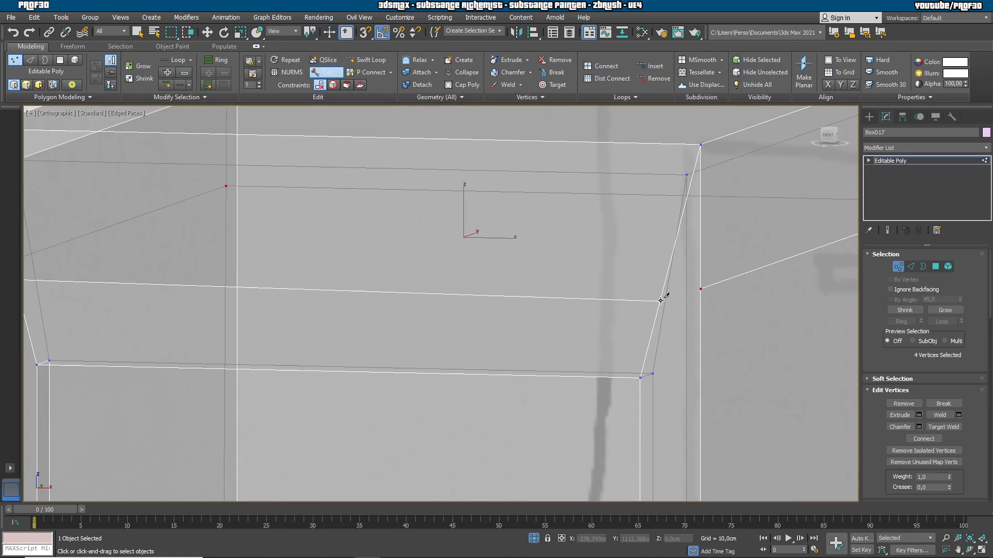
{"action": "left_click", "coordinate": [700, 288]}
{"action": "key", "text": "w"}
Target-weld the right end vertex of the front lid-line cut to the loop vertex on the right front corner.
{"action": "middle_click_drag", "start_coordinate": [738, 321], "coordinate": [677, 360], "text": "alt"}
{"action": "middle_click_drag", "start_coordinate": [770, 355], "coordinate": [723, 333]}
{"action": "left_click", "coordinate": [941, 429]}
{"action": "scroll", "coordinate": [724, 320], "scroll_direction": "up", "scroll_amount": 6}
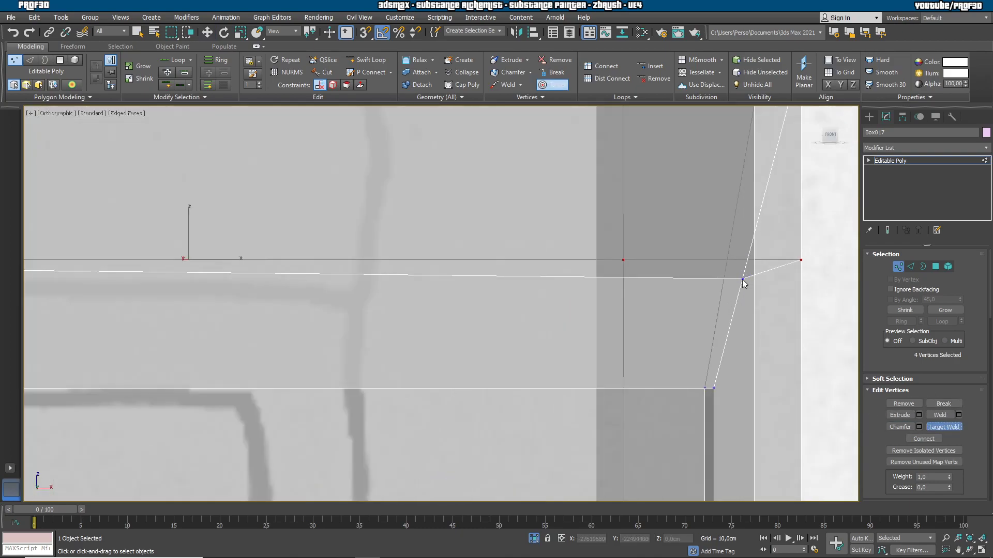
{"action": "left_click", "coordinate": [942, 428]}
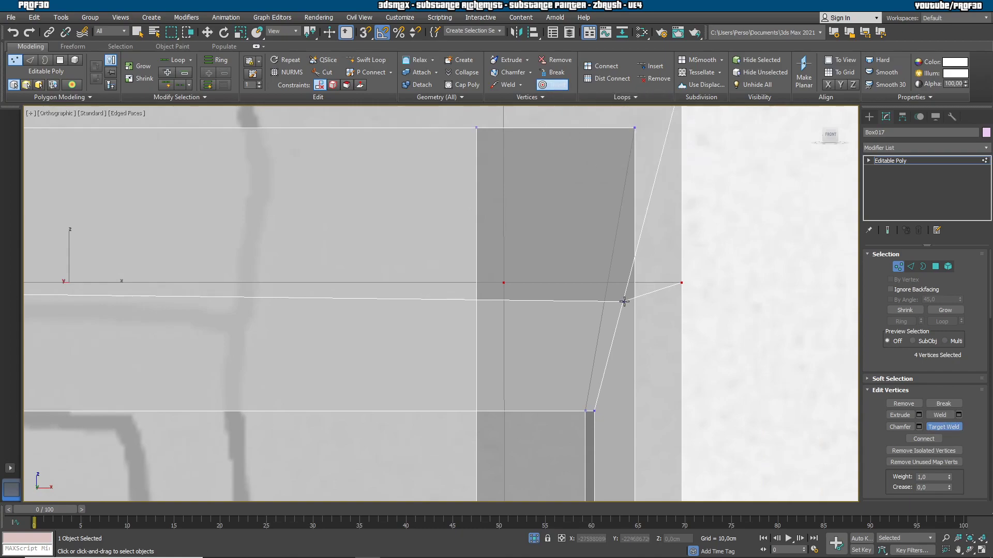
{"action": "left_click", "coordinate": [680, 283]}
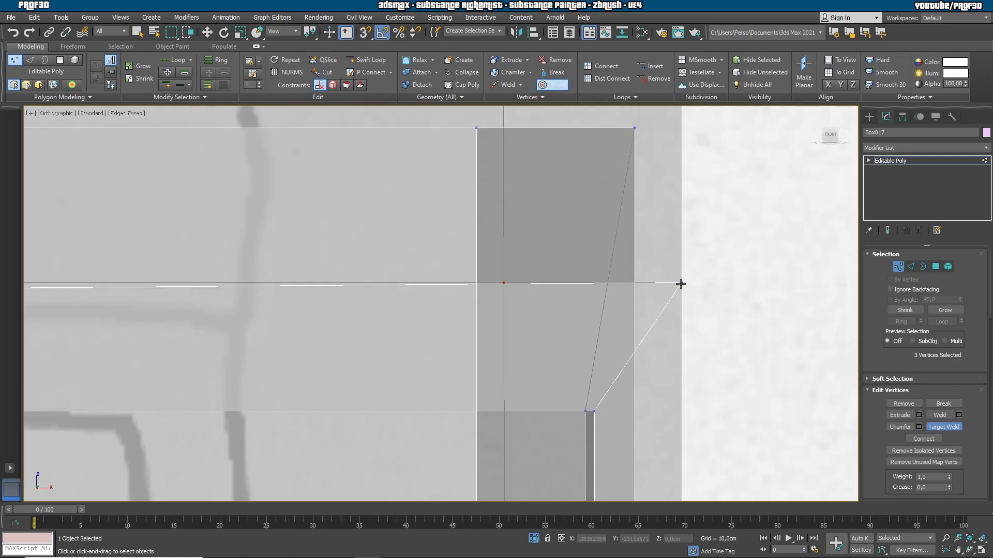
Target-weld the left end vertex of the front lid-line cut to the loop vertex on the left front corner.
{"action": "scroll", "coordinate": [466, 330], "scroll_direction": "down", "scroll_amount": 1}
{"action": "middle_click_drag", "start_coordinate": [466, 330], "coordinate": [753, 317]}
{"action": "scroll", "coordinate": [754, 317], "scroll_direction": "down", "scroll_amount": 1}
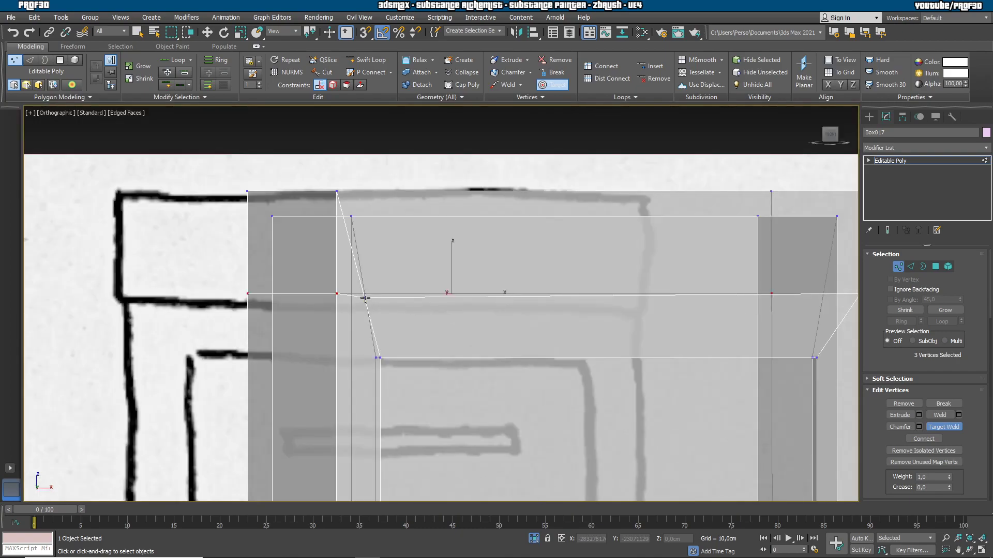
{"action": "left_click", "coordinate": [342, 292]}
{"action": "scroll", "coordinate": [433, 284], "scroll_direction": "down", "scroll_amount": 3}
{"action": "key", "text": "w"}
{"action": "right_click", "coordinate": [687, 247]}
Select all four lid-line edges around the mailbox body, including the one across the front.
{"action": "middle_click_drag", "start_coordinate": [687, 247], "coordinate": [761, 322], "text": "alt"}
{"action": "key", "text": "F4"}
{"action": "key", "text": "F4"}
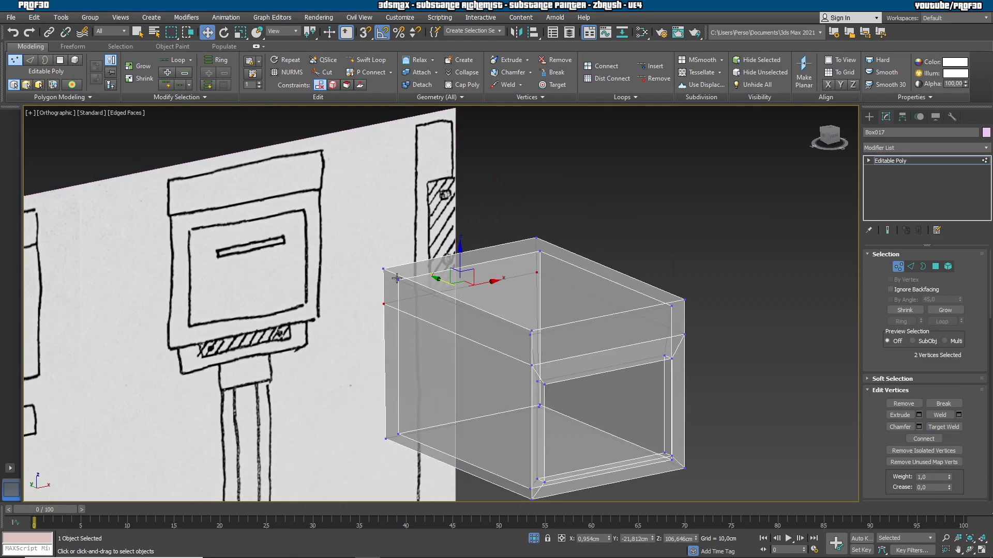
{"action": "middle_click_drag", "start_coordinate": [633, 365], "coordinate": [593, 320], "text": "alt"}
{"action": "scroll", "coordinate": [615, 343], "scroll_direction": "up", "scroll_amount": 2}
{"action": "left_click", "coordinate": [910, 266]}
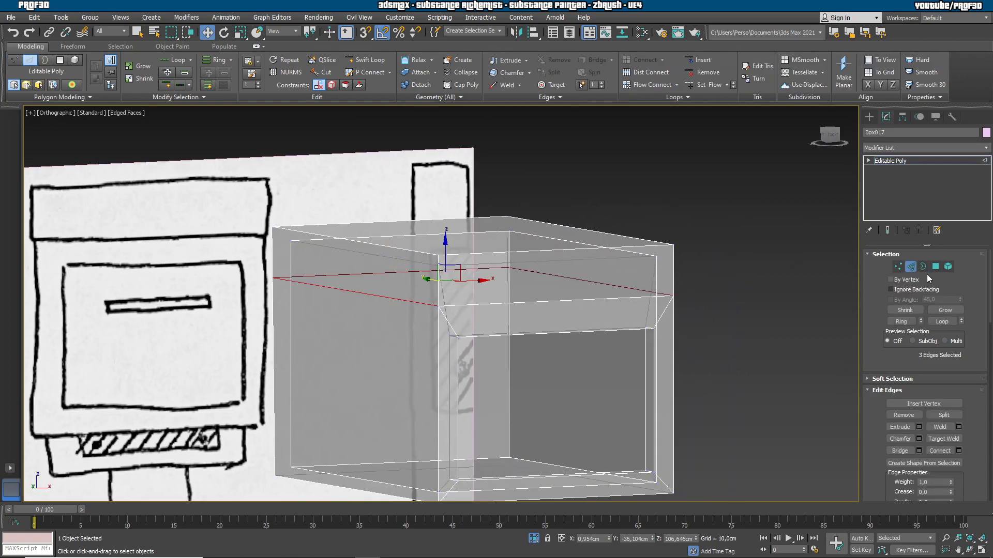
{"action": "scroll", "coordinate": [597, 300], "scroll_direction": "up", "scroll_amount": 4}
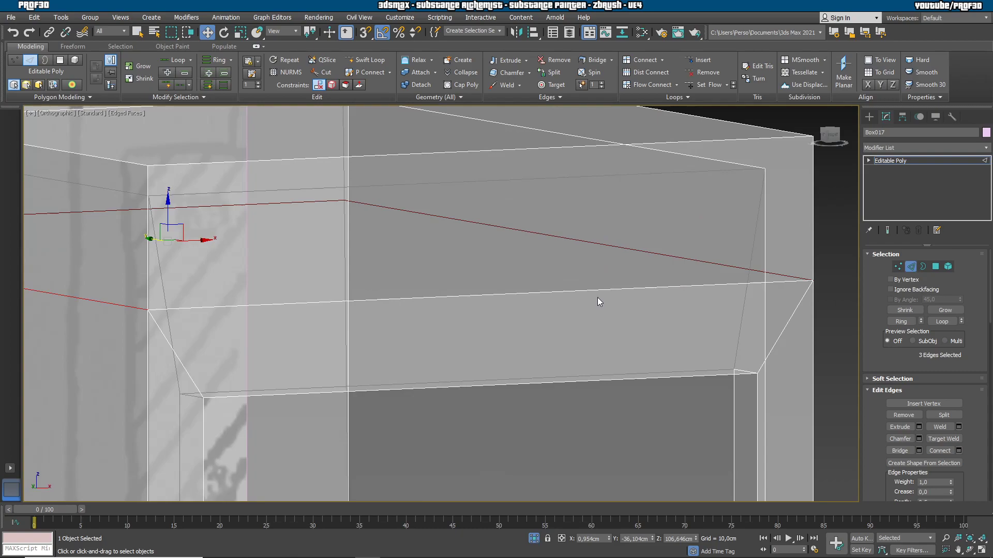
{"action": "left_click", "coordinate": [274, 305], "text": "ctrl"}
{"action": "scroll", "coordinate": [404, 323], "scroll_direction": "down", "scroll_amount": 3}
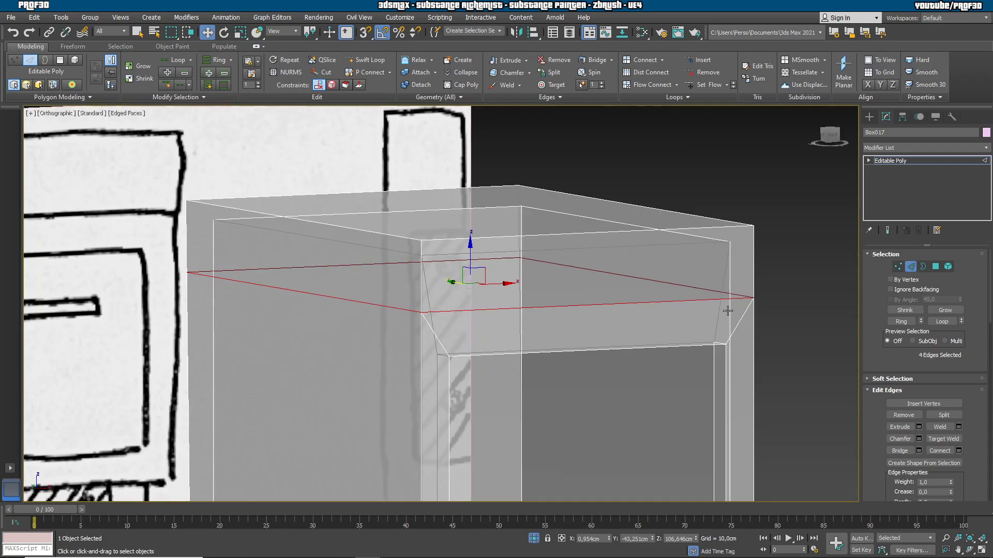
Extrude the selected lid-line edges inward with a negative height and a 0.301 cm width to form a narrow groove.
{"action": "left_click", "coordinate": [919, 426]}
{"action": "right_click", "coordinate": [448, 311]}
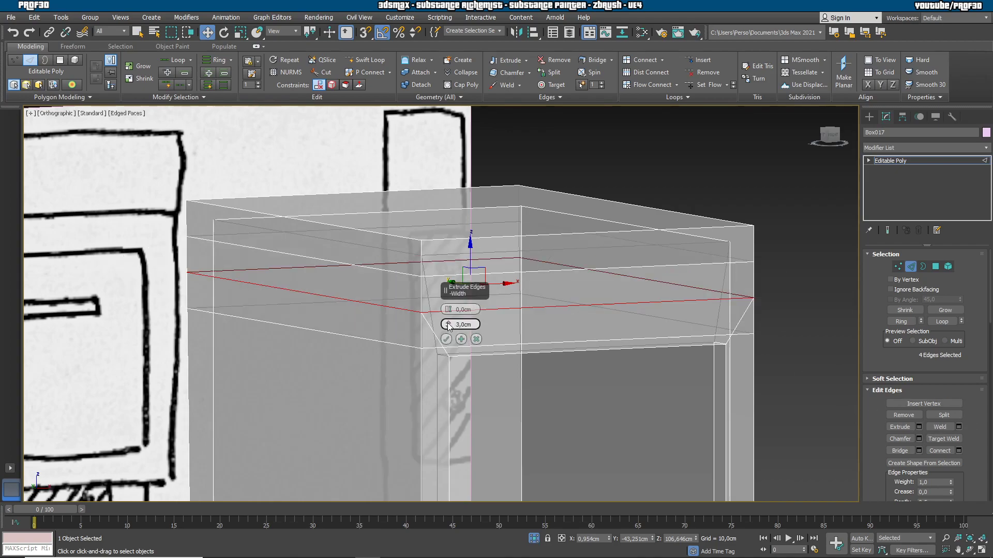
{"action": "right_click", "coordinate": [447, 324]}
{"action": "left_click_drag", "start_coordinate": [452, 326], "coordinate": [450, 321]}
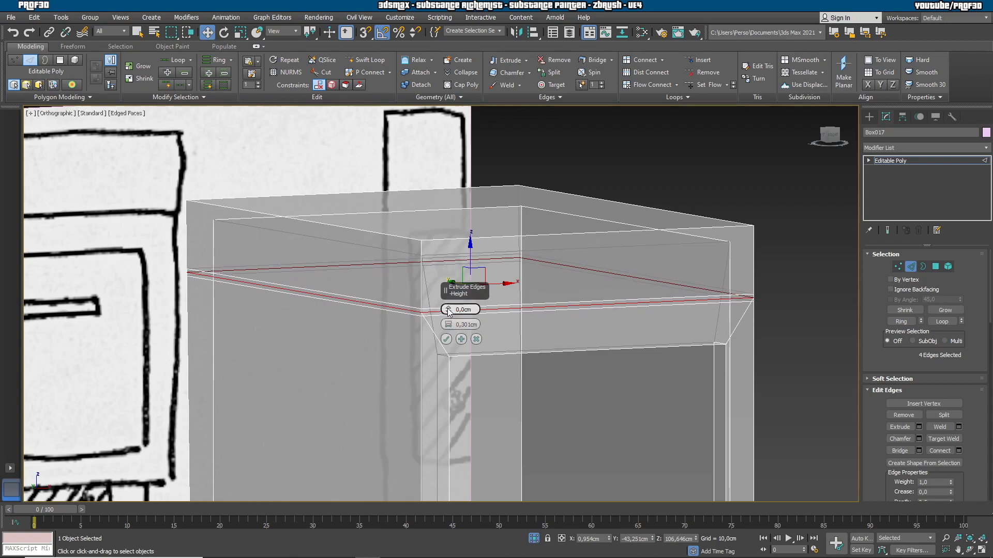
{"action": "left_click_drag", "start_coordinate": [449, 311], "coordinate": [449, 312]}
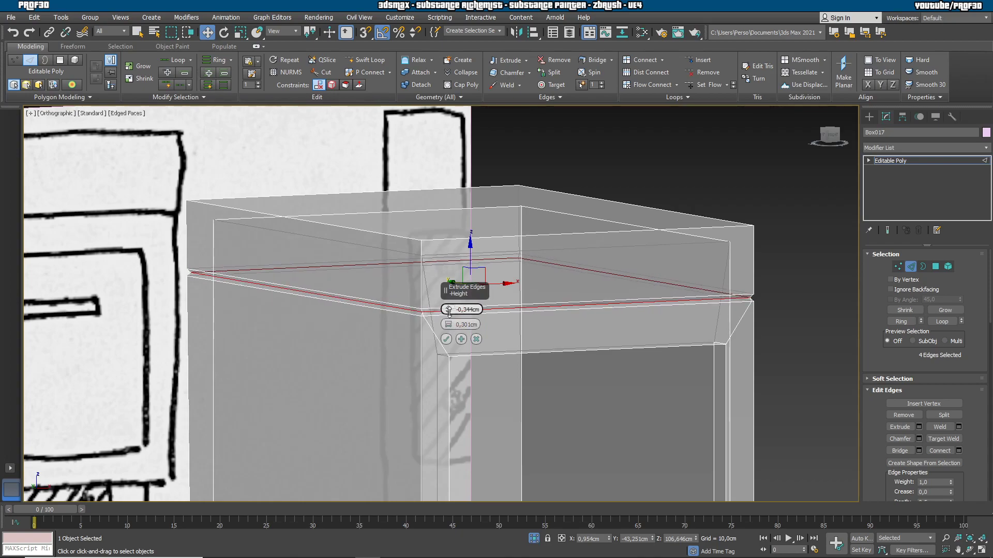
{"action": "mouse_move", "coordinate": [667, 340]}
{"action": "middle_mouse_down", "text": "alt"}
{"action": "mouse_move", "coordinate": [729, 326]}
{"action": "mouse_move", "coordinate": [678, 316]}
{"action": "mouse_move", "coordinate": [661, 325]}
{"action": "mouse_move", "coordinate": [681, 326]}
{"action": "middle_mouse_up", "text": "alt"}
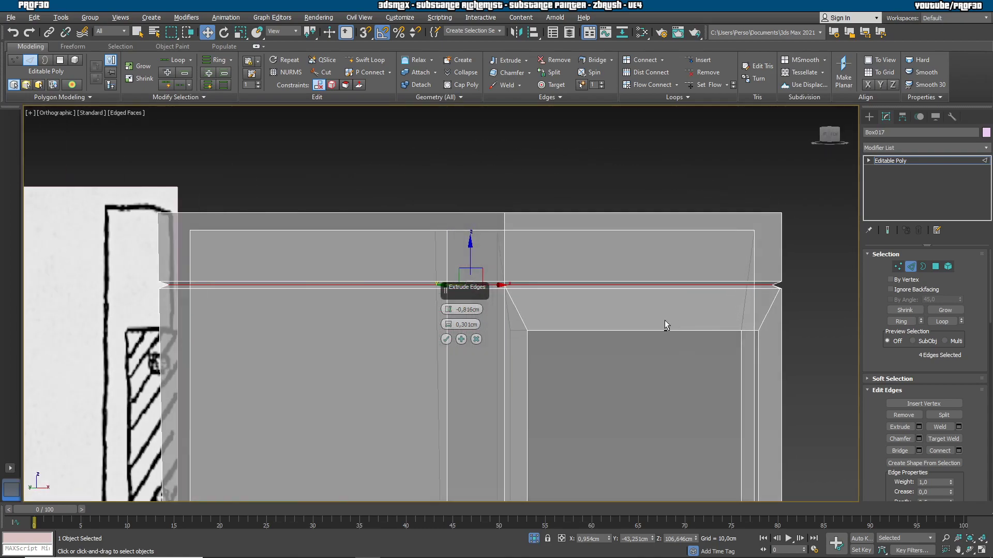
{"action": "scroll", "coordinate": [681, 325], "scroll_direction": "up", "scroll_amount": 5}
{"action": "left_click_drag", "start_coordinate": [454, 306], "coordinate": [454, 325]}
{"action": "middle_click_drag", "start_coordinate": [610, 318], "coordinate": [595, 331], "text": "alt"}
{"action": "scroll", "coordinate": [580, 322], "scroll_direction": "down", "scroll_amount": 6}
{"action": "left_click", "coordinate": [446, 338]}
{"action": "scroll", "coordinate": [590, 335], "scroll_direction": "up", "scroll_amount": 8}
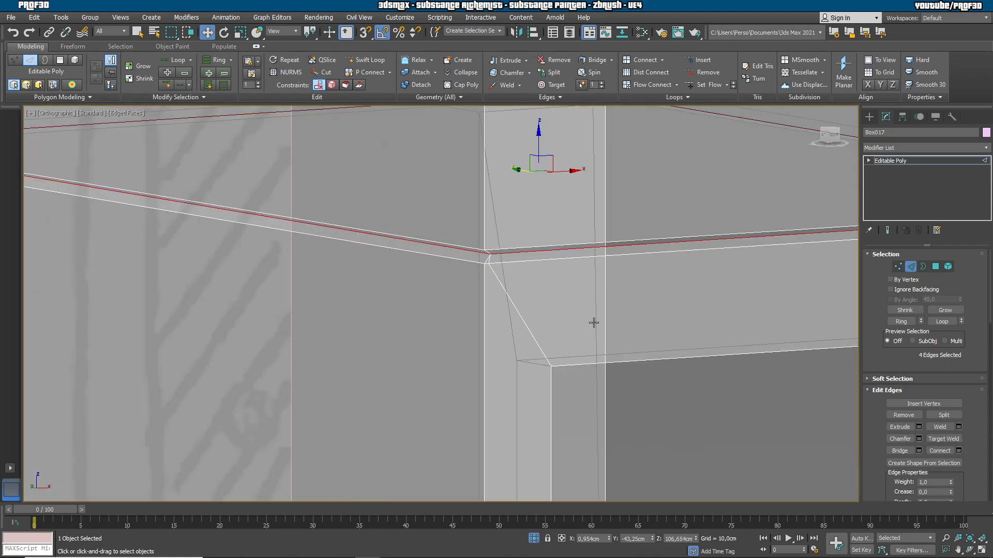
{"action": "mouse_move", "coordinate": [508, 302]}
{"action": "middle_mouse_down", "text": "alt"}
{"action": "mouse_move", "coordinate": [516, 336]}
{"action": "mouse_move", "coordinate": [521, 305]}
{"action": "mouse_move", "coordinate": [509, 301]}
{"action": "middle_mouse_up", "text": "alt"}
{"action": "scroll", "coordinate": [519, 362], "scroll_direction": "up", "scroll_amount": 5}
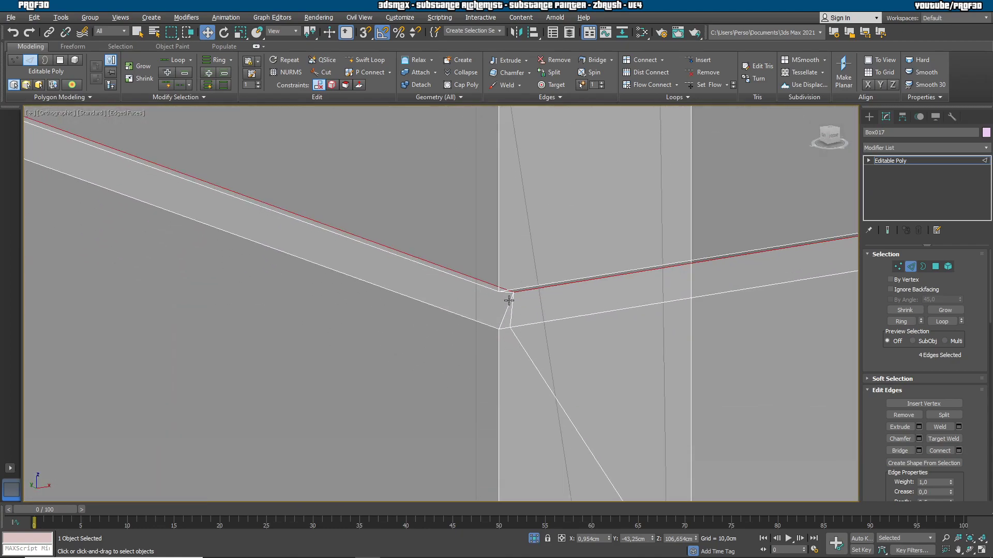
Target-weld the stray vertex on the groove's lower edge to the left front corner vertex of the mailbox body.
{"action": "left_click", "coordinate": [899, 266], "text": "ctrl"}
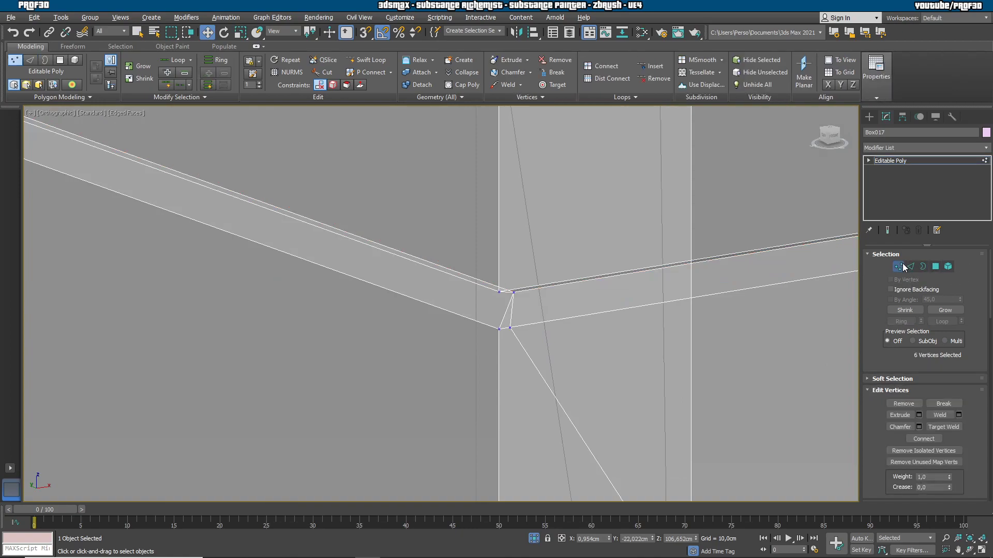
{"action": "left_click", "coordinate": [952, 427]}
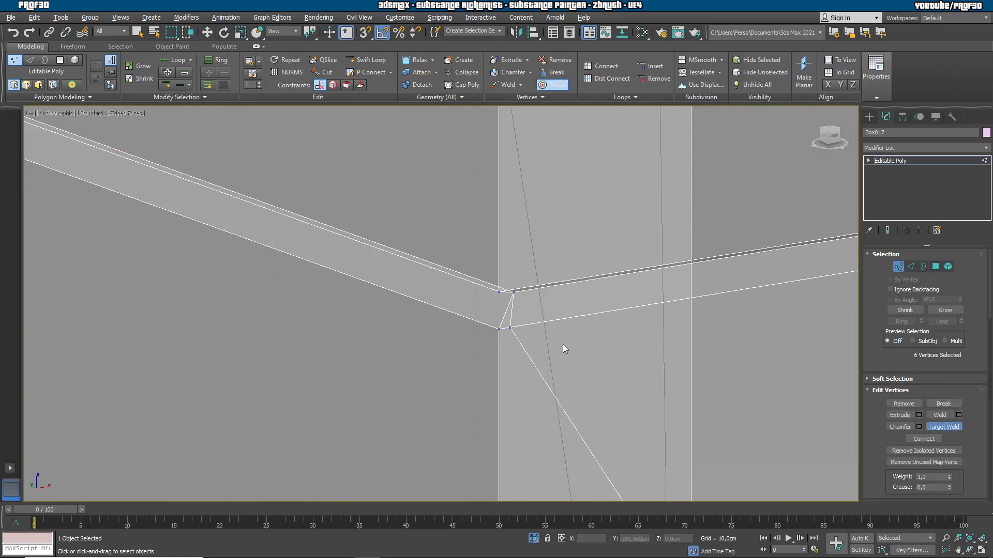
{"action": "left_click", "coordinate": [501, 329]}
{"action": "scroll", "coordinate": [621, 328], "scroll_direction": "down", "scroll_amount": 4}
{"action": "middle_click_drag", "start_coordinate": [570, 359], "coordinate": [281, 373]}
{"action": "scroll", "coordinate": [281, 373], "scroll_direction": "down", "scroll_amount": 4}
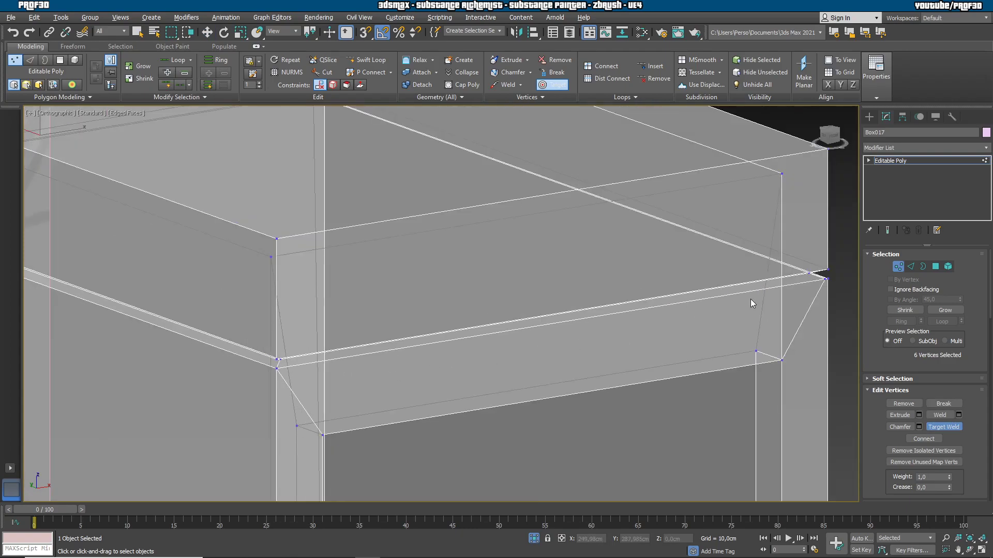
Target-weld the stray vertex on the groove's lower edge to the right front corner vertex.
{"action": "middle_click_drag", "start_coordinate": [844, 279], "coordinate": [516, 332]}
{"action": "scroll", "coordinate": [520, 337], "scroll_direction": "up", "scroll_amount": 4}
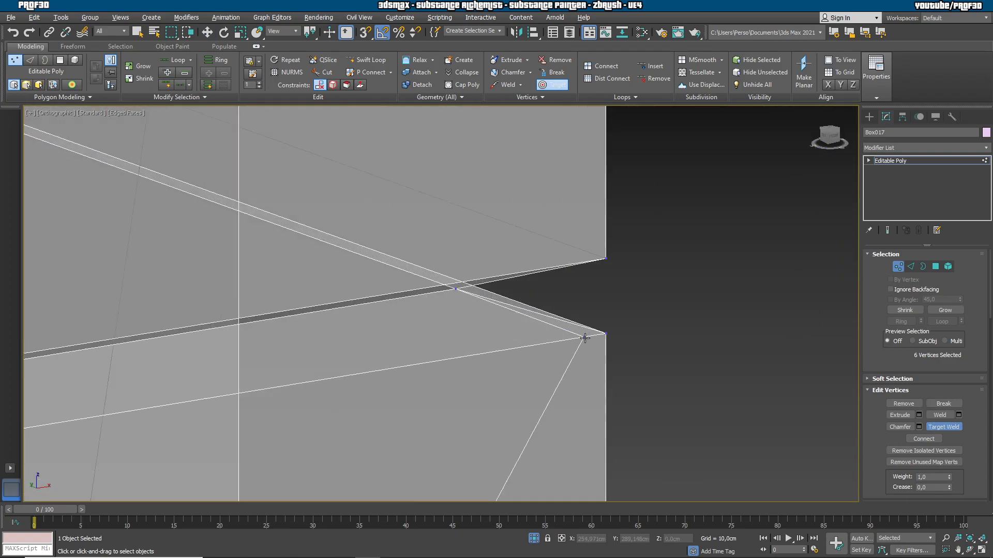
{"action": "left_click", "coordinate": [605, 334]}
{"action": "right_click", "coordinate": [649, 343]}
{"action": "scroll", "coordinate": [654, 341], "scroll_direction": "down", "scroll_amount": 8}
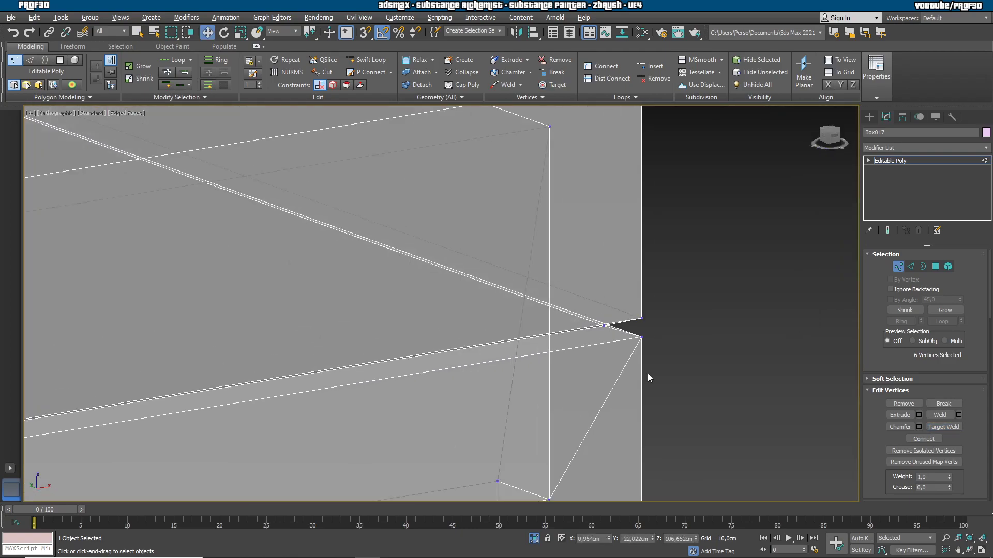
Turn off the body's see-through display and add a TurboSmooth modifier with 3 iterations.
{"action": "middle_click_drag", "start_coordinate": [678, 369], "coordinate": [659, 358], "text": "alt"}
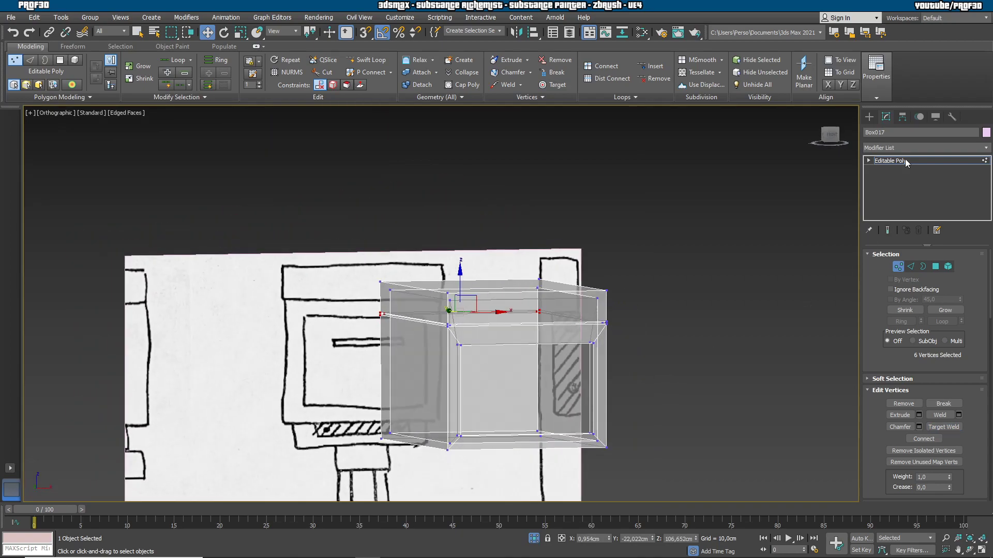
{"action": "key", "text": "alt+x"}
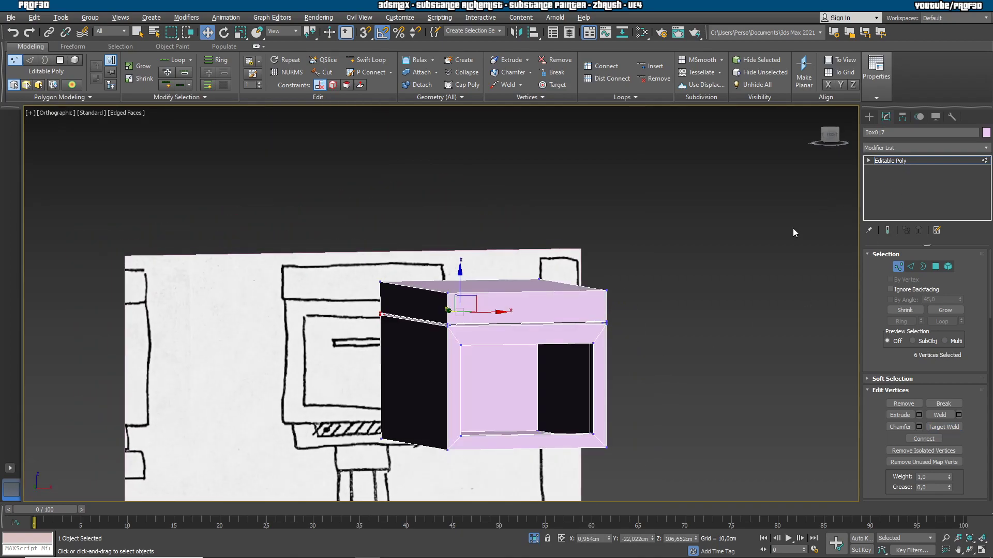
{"action": "left_click", "coordinate": [906, 149]}
{"action": "key", "text": "t"}
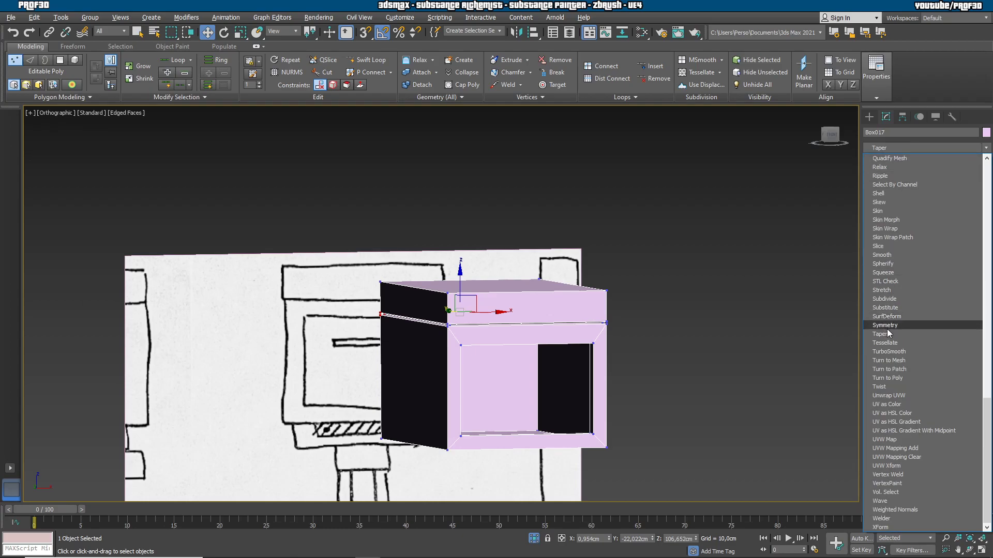
{"action": "left_click", "coordinate": [898, 351]}
{"action": "left_click", "coordinate": [958, 270]}
{"action": "left_click", "coordinate": [957, 270]}
{"action": "middle_click_drag", "start_coordinate": [738, 345], "coordinate": [630, 337], "text": "alt"}
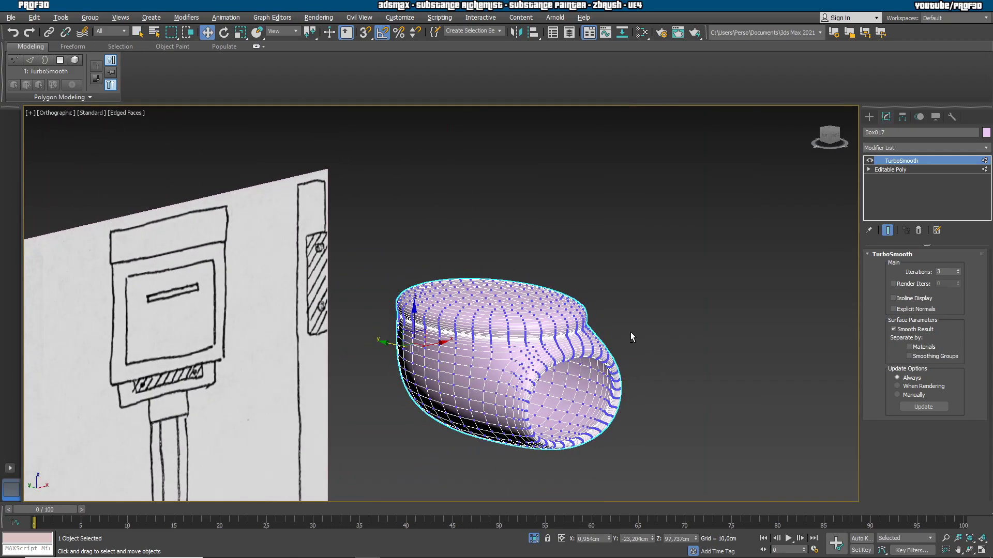
Return to the Editable Poly level and add Swift Loop support edges on both sides of the vertical front corner.
{"action": "left_click", "coordinate": [887, 169]}
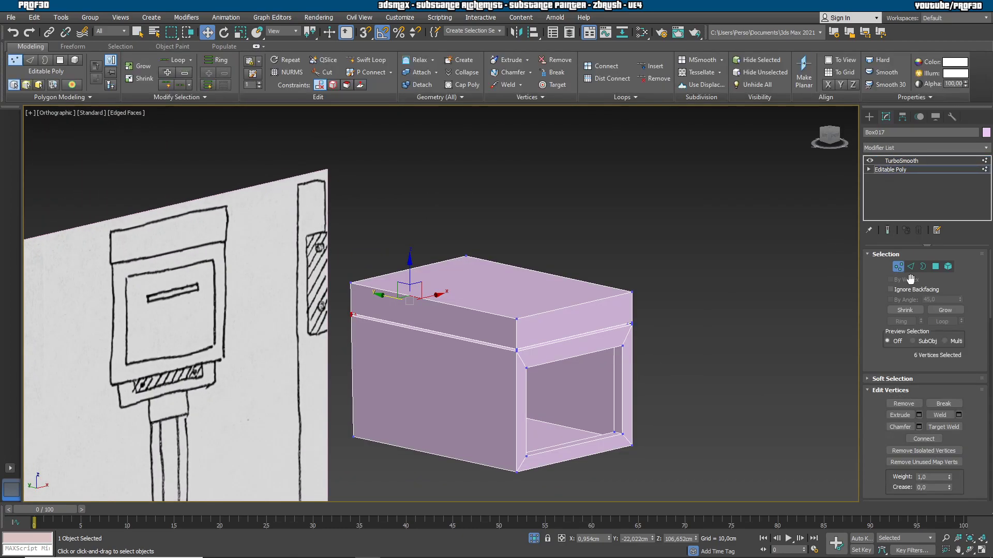
{"action": "left_click", "coordinate": [366, 60]}
{"action": "scroll", "coordinate": [517, 319], "scroll_direction": "up", "scroll_amount": 10}
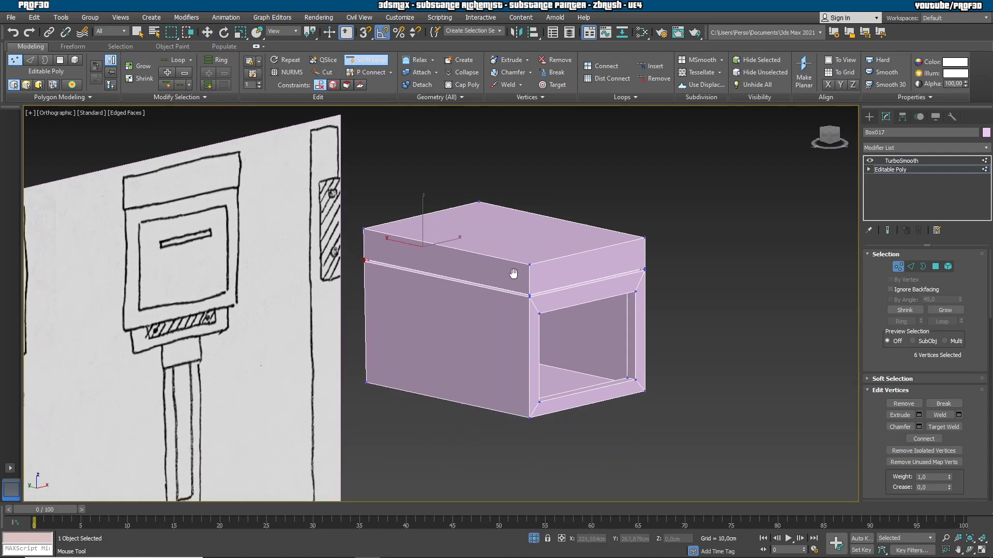
{"action": "left_click", "coordinate": [556, 186]}
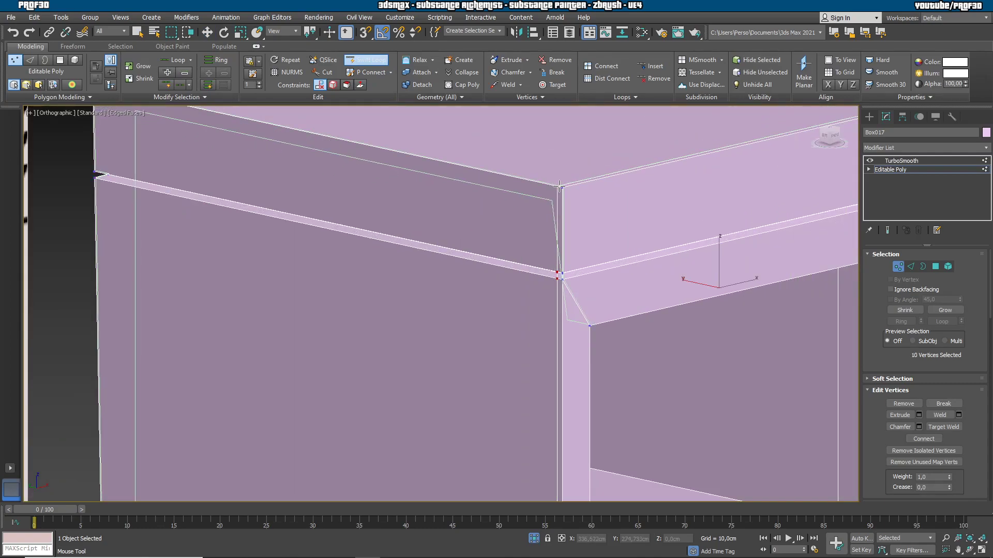
{"action": "left_click", "coordinate": [569, 187]}
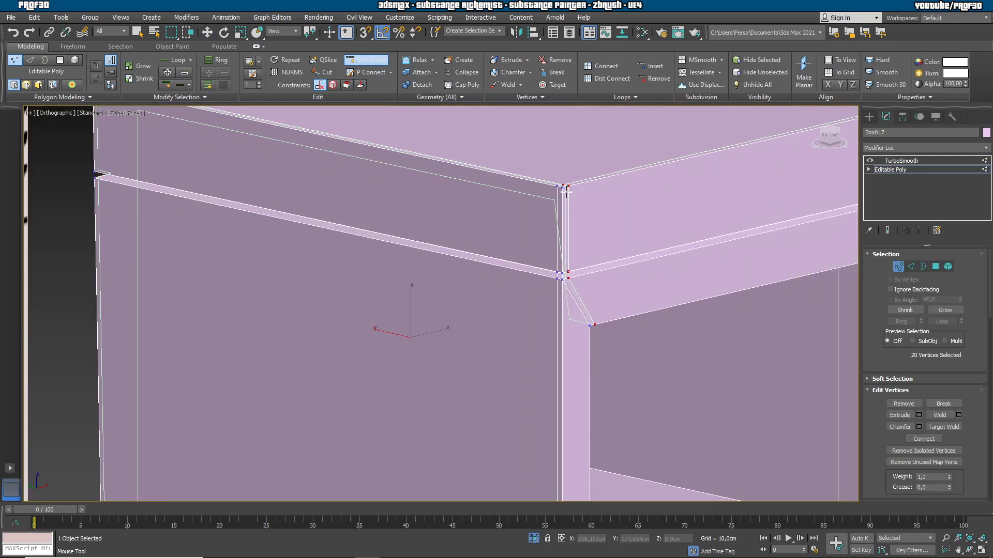
Add Swift Loop support edges close to the lid's upper edges, just below the rim and on the top face.
{"action": "middle_click_drag", "start_coordinate": [595, 239], "coordinate": [523, 269], "text": "alt"}
{"action": "scroll", "coordinate": [585, 265], "scroll_direction": "up", "scroll_amount": 3}
{"action": "scroll", "coordinate": [584, 264], "scroll_direction": "up", "scroll_amount": 2}
{"action": "left_click", "coordinate": [577, 257]}
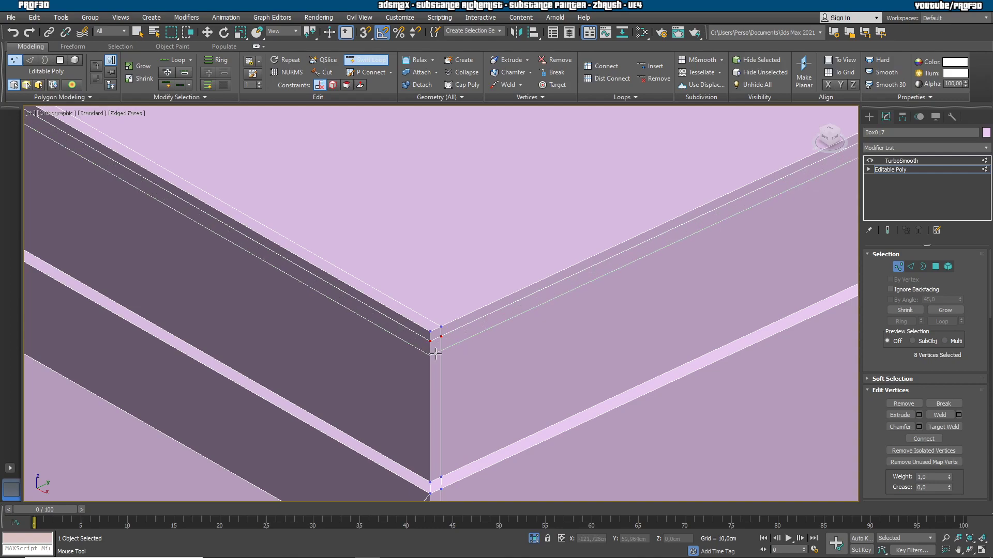
{"action": "left_click", "coordinate": [420, 330]}
Add a horizontal Swift Loop just above the body's bottom edge at the front corner.
{"action": "scroll", "coordinate": [469, 359], "scroll_direction": "down", "scroll_amount": 4}
{"action": "scroll", "coordinate": [468, 358], "scroll_direction": "down", "scroll_amount": 3}
{"action": "middle_click_drag", "start_coordinate": [496, 358], "coordinate": [509, 256]}
{"action": "mouse_move", "coordinate": [510, 256]}
{"action": "middle_mouse_down", "text": "alt"}
{"action": "mouse_move", "coordinate": [527, 357]}
{"action": "mouse_move", "coordinate": [479, 387]}
{"action": "mouse_move", "coordinate": [526, 263]}
{"action": "middle_mouse_up", "text": "alt"}
{"action": "scroll", "coordinate": [524, 271], "scroll_direction": "up", "scroll_amount": 5}
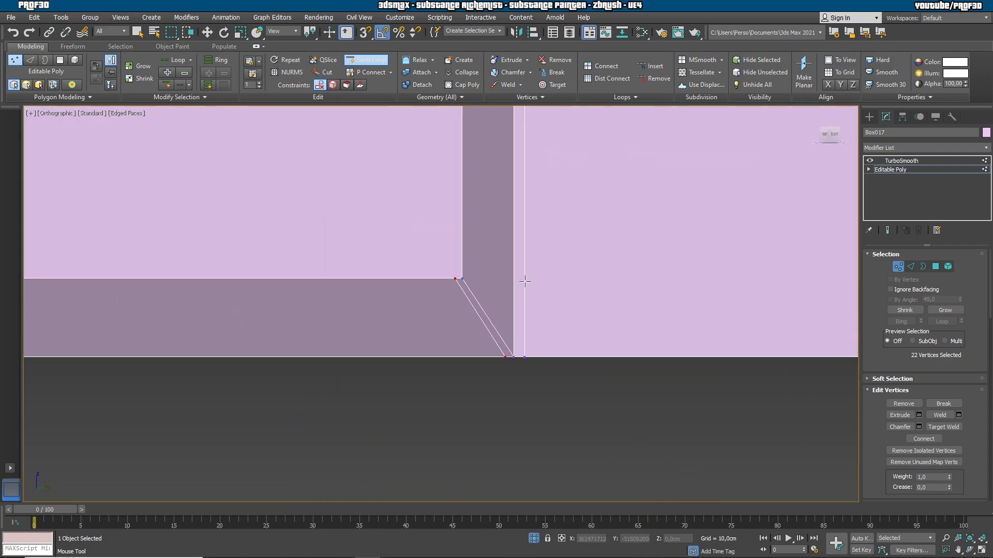
{"action": "scroll", "coordinate": [508, 320], "scroll_direction": "up", "scroll_amount": 3}
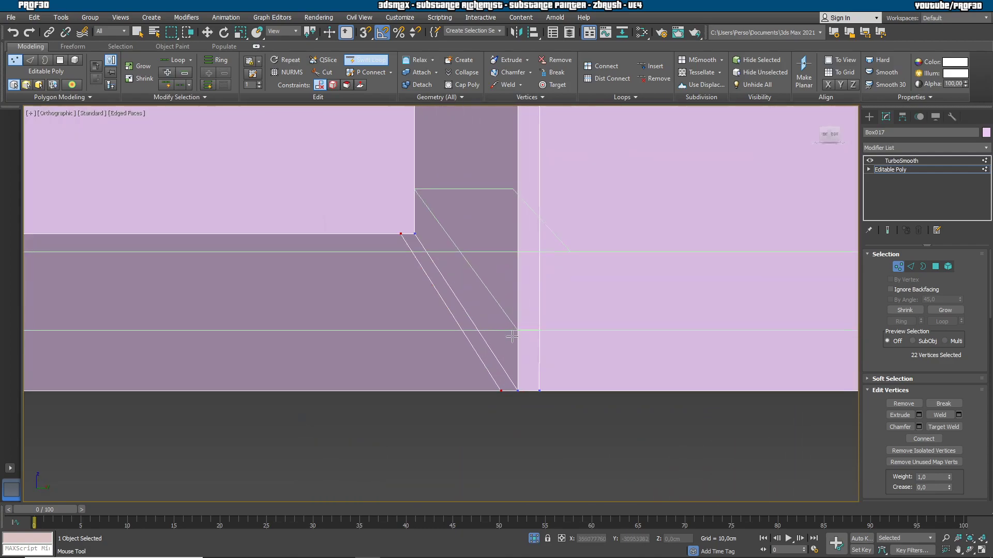
{"action": "left_click", "coordinate": [524, 374]}
Add Swift Loop support edges along the body's bottom edge and beside its rear vertical edge.
{"action": "middle_click_drag", "start_coordinate": [570, 377], "coordinate": [582, 378], "text": "alt"}
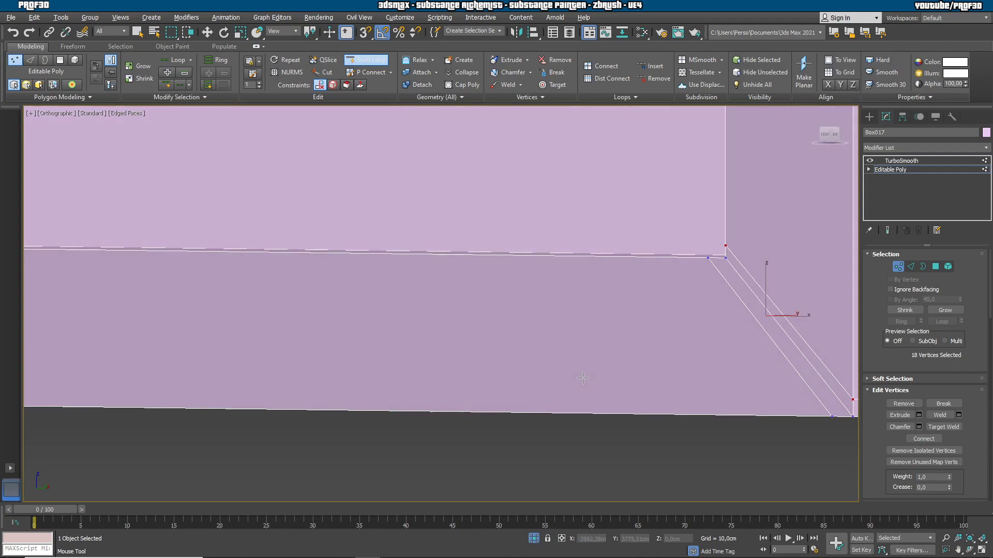
{"action": "left_click", "coordinate": [823, 408]}
{"action": "scroll", "coordinate": [799, 341], "scroll_direction": "down", "scroll_amount": 4}
{"action": "middle_click_drag", "start_coordinate": [774, 323], "coordinate": [519, 298]}
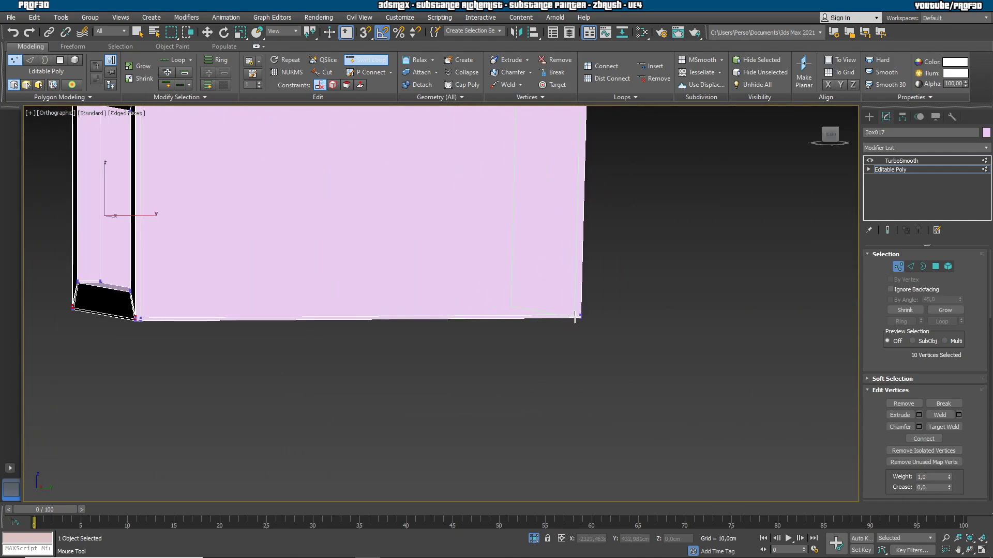
{"action": "left_click_drag", "start_coordinate": [576, 318], "coordinate": [598, 304]}
Add Swift Loop support edges around the inner rim of the front opening.
{"action": "middle_click_drag", "start_coordinate": [527, 304], "coordinate": [698, 318], "text": "alt"}
{"action": "scroll", "coordinate": [546, 279], "scroll_direction": "up", "scroll_amount": 8}
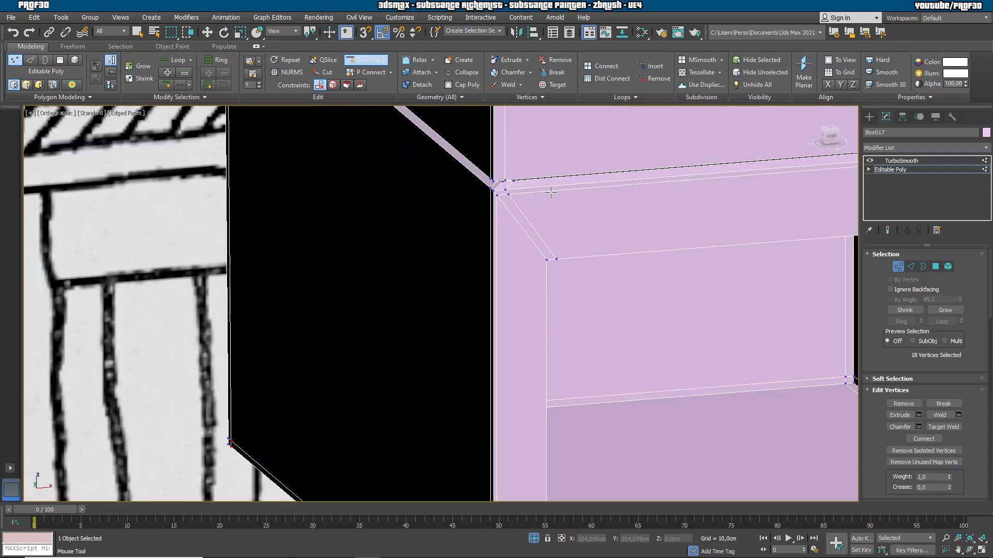
{"action": "middle_click_drag", "start_coordinate": [535, 306], "coordinate": [601, 234], "text": "alt"}
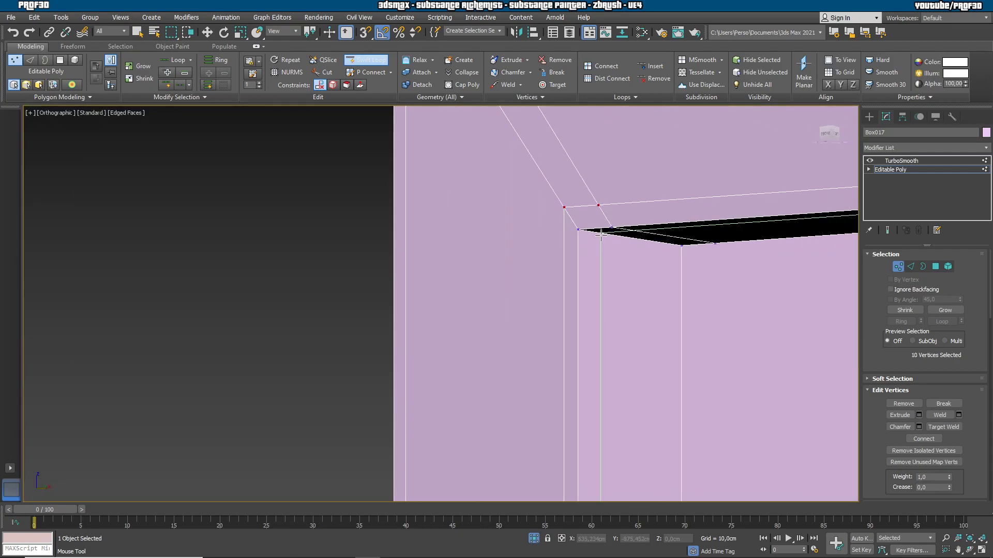
{"action": "scroll", "coordinate": [629, 264], "scroll_direction": "down", "scroll_amount": 6}
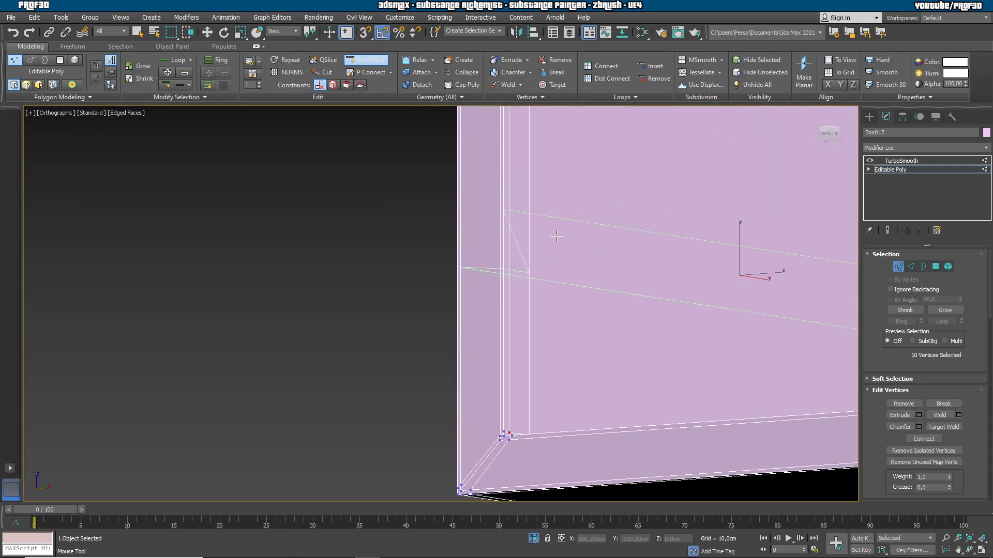
{"action": "middle_click_drag", "start_coordinate": [513, 321], "coordinate": [610, 304], "text": "alt"}
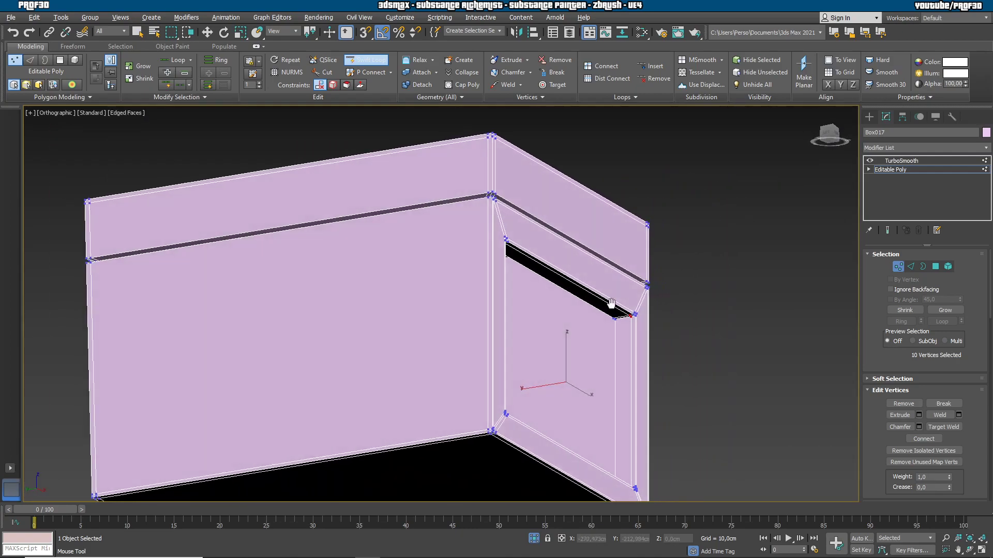
Add Swift Loop support edges at the deep inner corners of the front opening's recess.
{"action": "scroll", "coordinate": [615, 315], "scroll_direction": "up", "scroll_amount": 10}
{"action": "scroll", "coordinate": [606, 378], "scroll_direction": "down", "scroll_amount": 5}
{"action": "middle_click_drag", "start_coordinate": [606, 378], "coordinate": [528, 345], "text": "alt"}
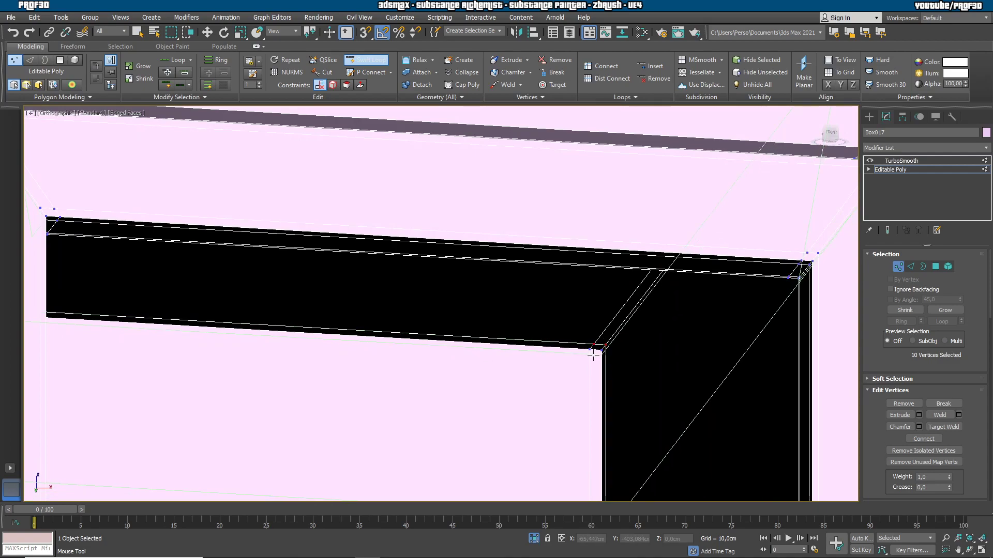
{"action": "scroll", "coordinate": [593, 354], "scroll_direction": "down", "scroll_amount": 5}
{"action": "middle_click_drag", "start_coordinate": [593, 355], "coordinate": [594, 375], "text": "alt"}
{"action": "scroll", "coordinate": [585, 350], "scroll_direction": "up", "scroll_amount": 5}
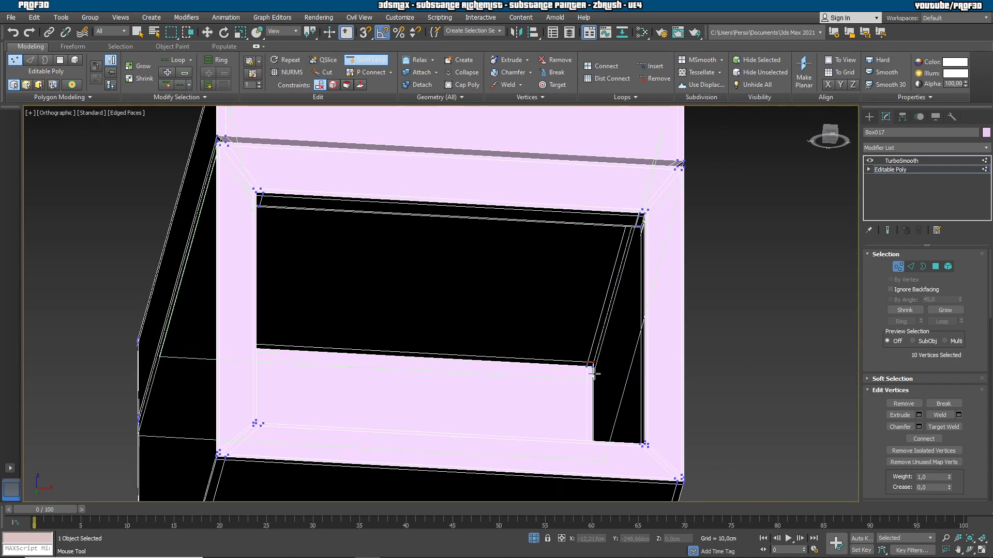
{"action": "middle_click_drag", "start_coordinate": [646, 218], "coordinate": [646, 237], "text": "alt"}
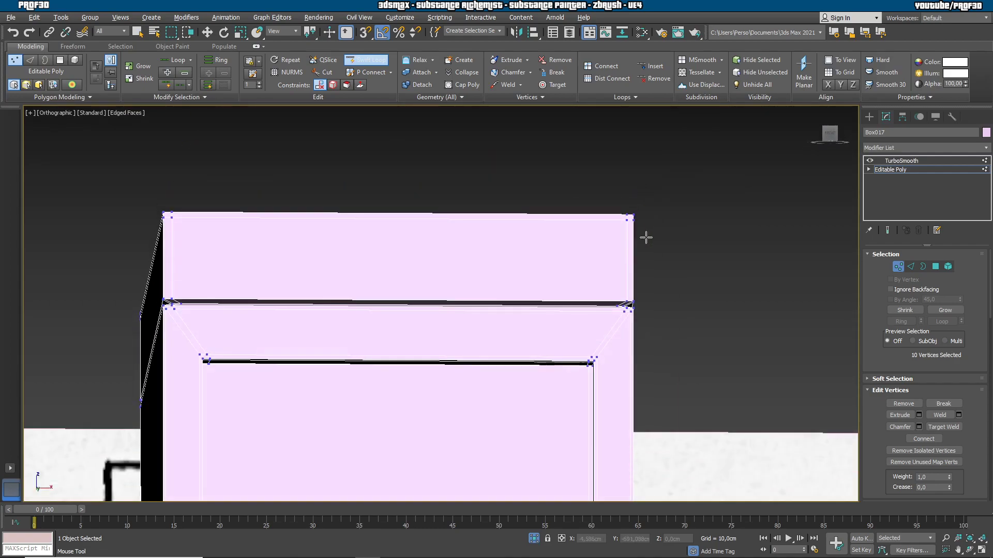
{"action": "middle_click_drag", "start_coordinate": [624, 370], "coordinate": [598, 321]}
{"action": "scroll", "coordinate": [599, 321], "scroll_direction": "up", "scroll_amount": 5}
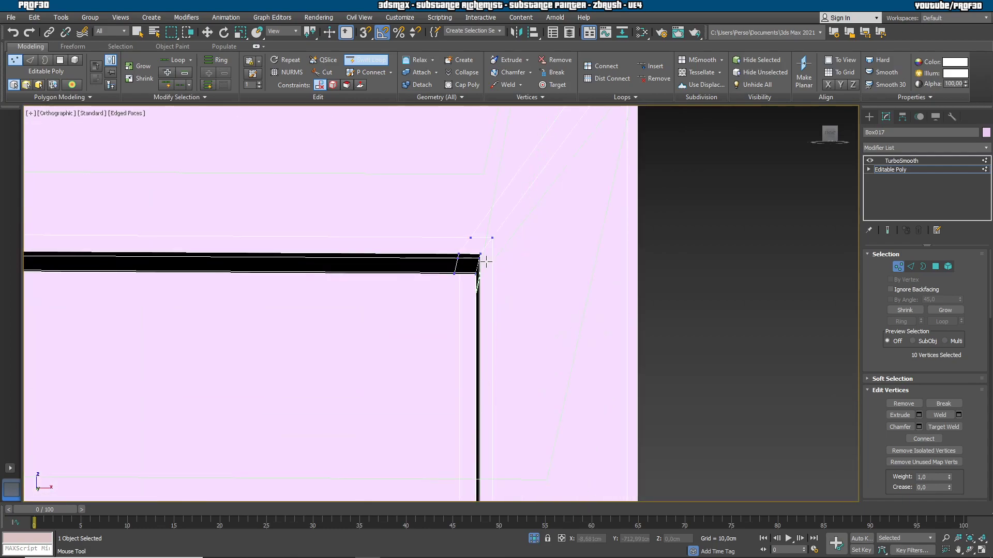
{"action": "scroll", "coordinate": [528, 276], "scroll_direction": "down", "scroll_amount": 5}
{"action": "mouse_move", "coordinate": [570, 300]}
{"action": "middle_mouse_down", "text": "alt"}
{"action": "mouse_move", "coordinate": [410, 315]}
{"action": "mouse_move", "coordinate": [577, 310]}
{"action": "mouse_move", "coordinate": [625, 275]}
{"action": "middle_mouse_up", "text": "alt"}
Preview the TurboSmooth result without edge lines and inspect the lid groove, corners and front opening.
{"action": "left_click", "coordinate": [901, 161]}
{"action": "key", "text": "F4"}
{"action": "middle_click_drag", "start_coordinate": [595, 337], "coordinate": [625, 258]}
{"action": "left_click", "coordinate": [870, 117]}
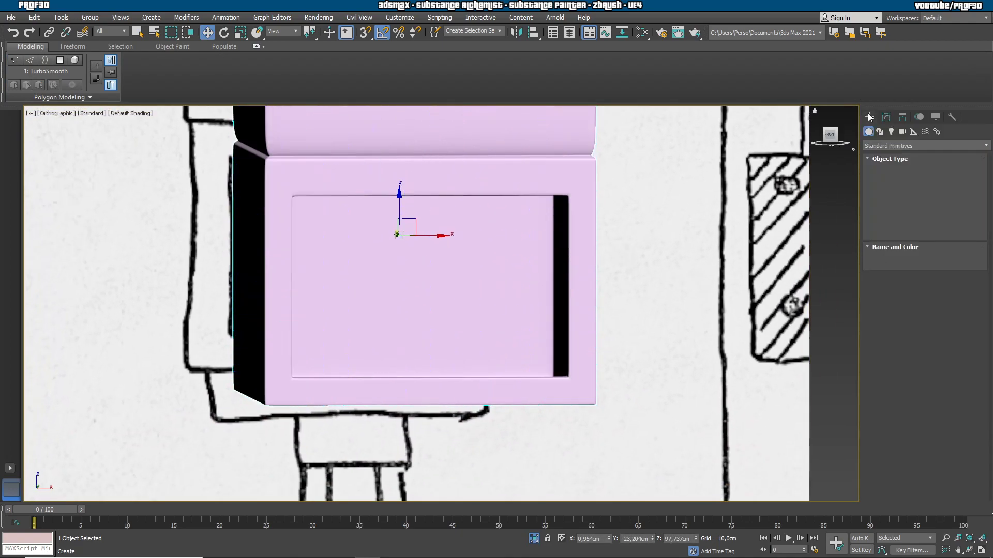
{"action": "middle_click_drag", "start_coordinate": [558, 305], "coordinate": [710, 187], "text": "alt"}
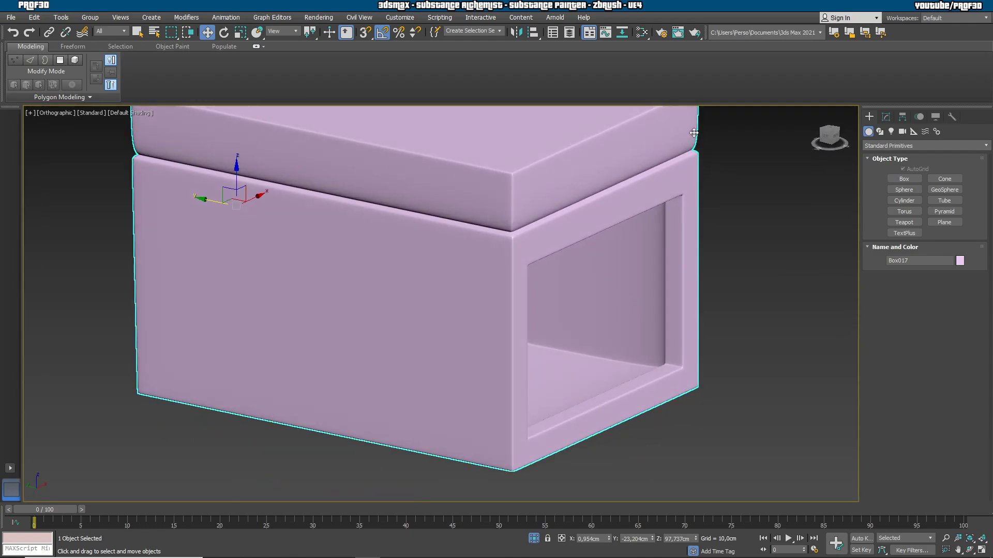
{"action": "key", "text": "f"}
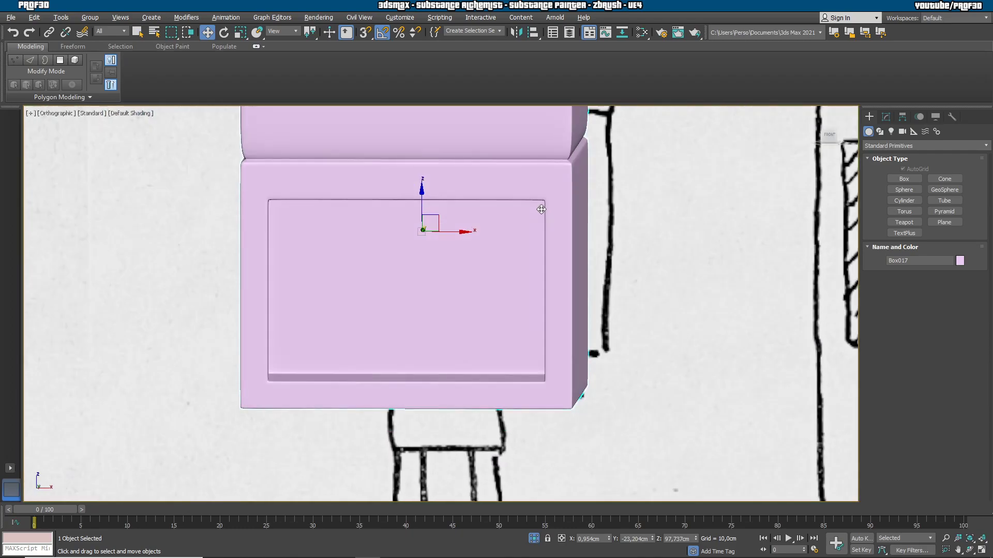
{"action": "scroll", "coordinate": [574, 217], "scroll_direction": "up", "scroll_amount": 5}
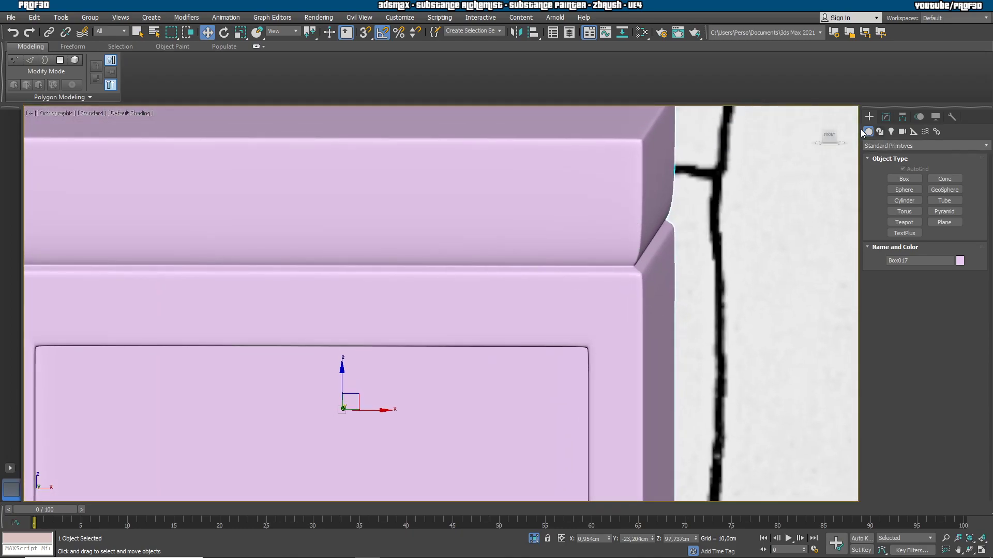
Return to the Editable Poly level with edges shown and add Swift Loop support edges above and below the lid groove.
{"action": "left_click", "coordinate": [884, 117]}
{"action": "left_click", "coordinate": [908, 171]}
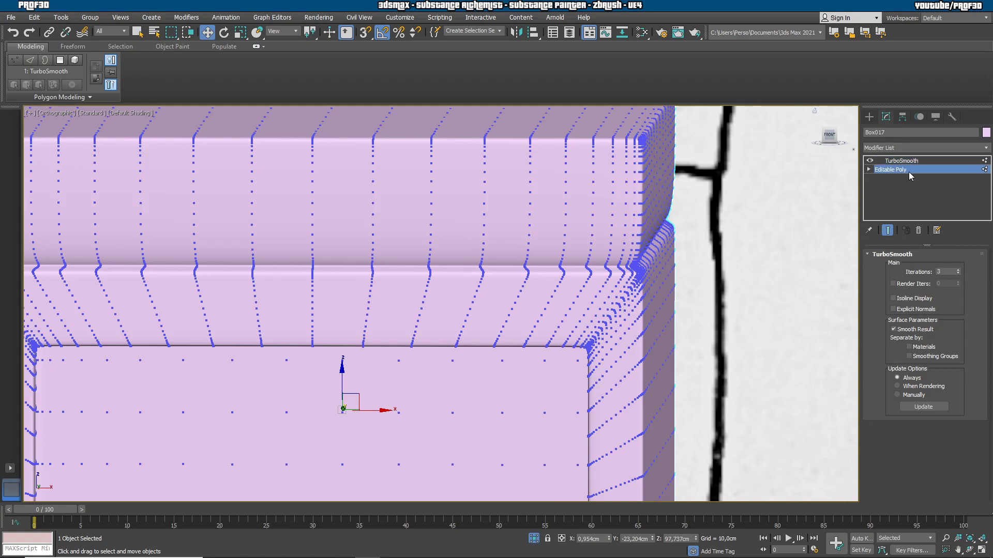
{"action": "key", "text": "F4"}
{"action": "scroll", "coordinate": [638, 250], "scroll_direction": "up", "scroll_amount": 3}
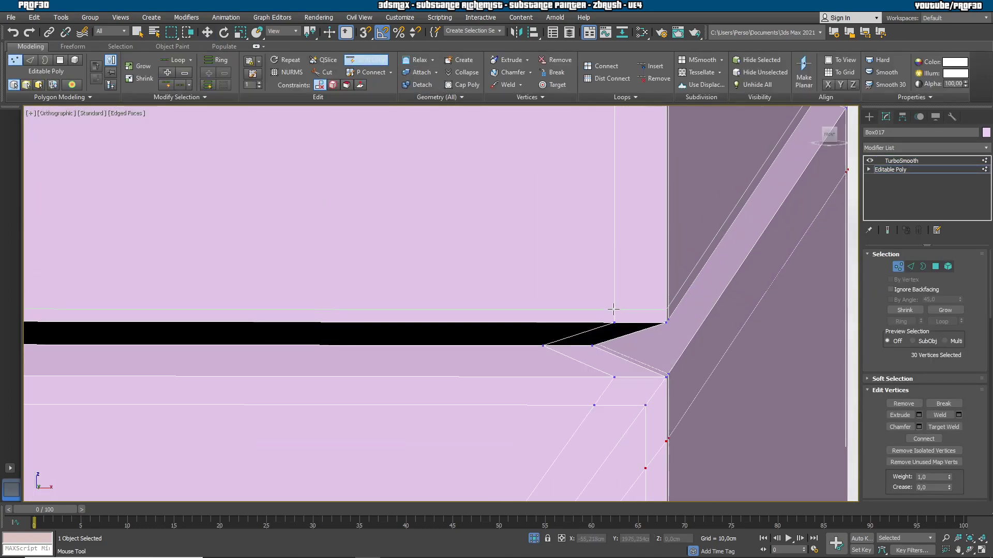
{"action": "middle_click_drag", "start_coordinate": [631, 325], "coordinate": [630, 329], "text": "alt"}
{"action": "mouse_move", "coordinate": [552, 223]}
{"action": "middle_mouse_down"}
{"action": "mouse_move", "coordinate": [594, 357]}
{"action": "mouse_move", "coordinate": [635, 441]}
{"action": "middle_mouse_up"}
Add a Swift Loop support edge along the sloped lower face of the lid groove and check the surrounding corners.
{"action": "mouse_move", "coordinate": [454, 147]}
{"action": "middle_mouse_down"}
{"action": "mouse_move", "coordinate": [494, 228]}
{"action": "mouse_move", "coordinate": [494, 325]}
{"action": "mouse_move", "coordinate": [564, 16]}
{"action": "middle_mouse_up"}
{"action": "scroll", "coordinate": [494, 326], "scroll_direction": "down", "scroll_amount": 4}
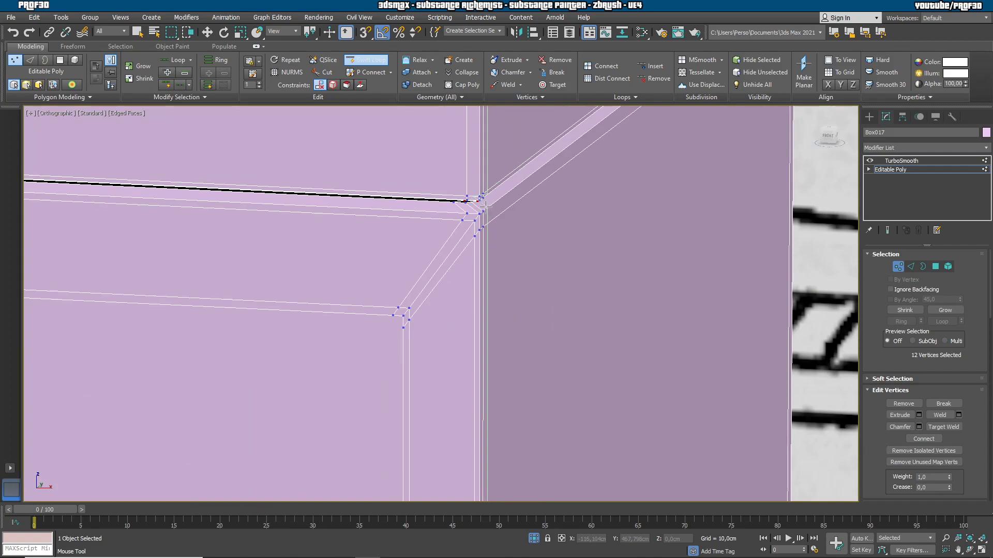
{"action": "scroll", "coordinate": [485, 207], "scroll_direction": "up", "scroll_amount": 2}
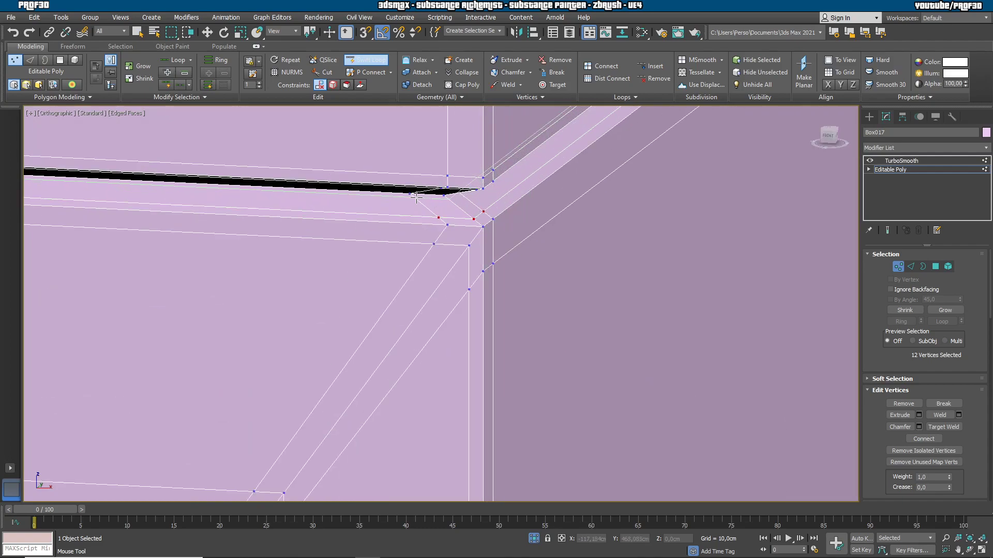
{"action": "scroll", "coordinate": [480, 234], "scroll_direction": "down", "scroll_amount": 5}
{"action": "middle_click_drag", "start_coordinate": [468, 293], "coordinate": [593, 205], "text": "alt"}
{"action": "key", "text": "p"}
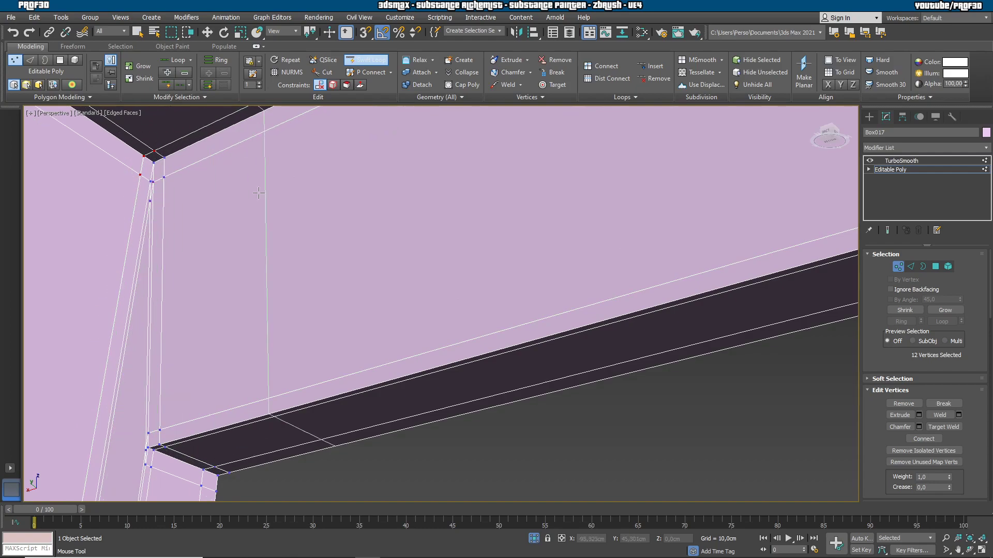
Preview the TurboSmooth body without edge lines and inspect its lid groove, outer corners and front opening.
{"action": "left_click", "coordinate": [893, 163]}
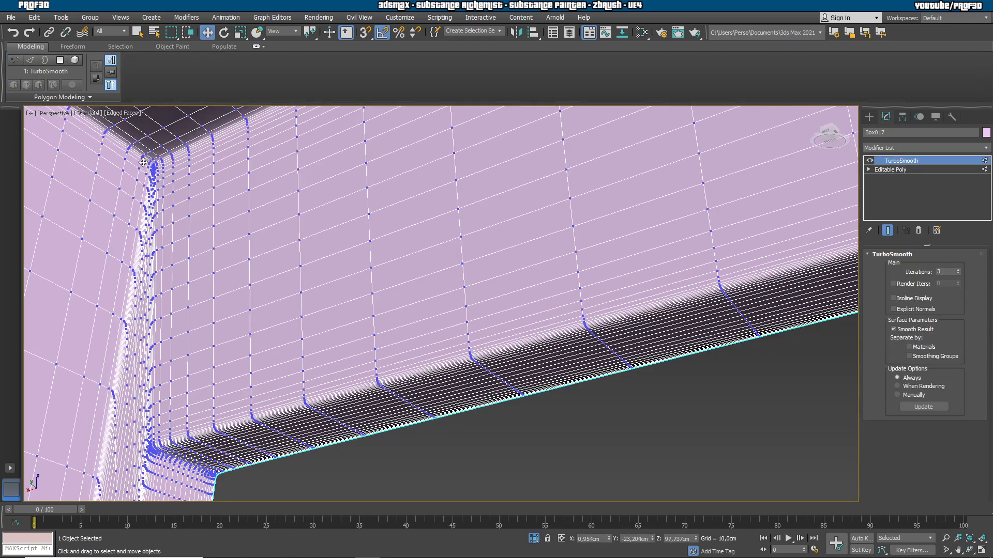
{"action": "scroll", "coordinate": [309, 288], "scroll_direction": "down", "scroll_amount": 12}
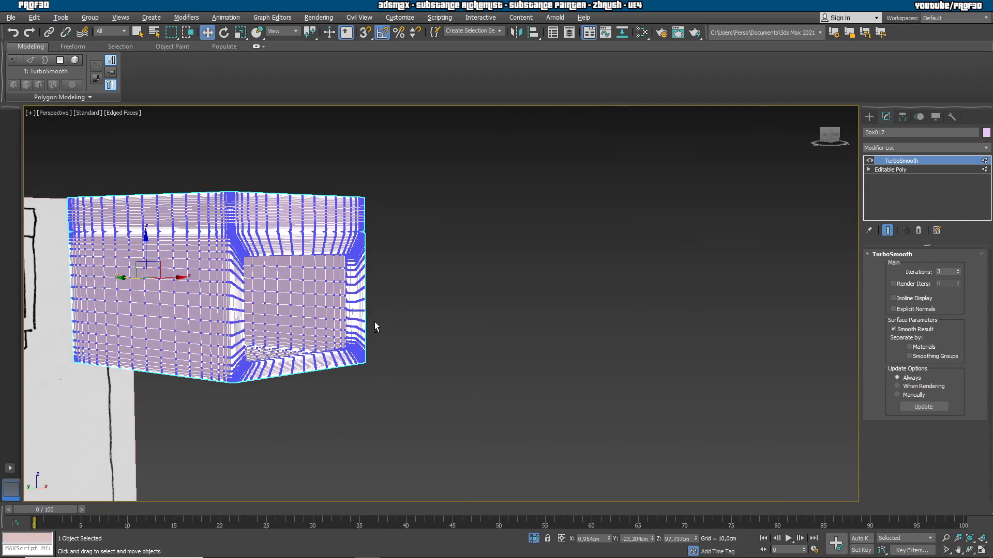
{"action": "middle_click_drag", "start_coordinate": [375, 320], "coordinate": [386, 341], "text": "alt"}
{"action": "left_click", "coordinate": [476, 353]}
{"action": "middle_click_drag", "start_coordinate": [475, 352], "coordinate": [560, 368]}
{"action": "key", "text": "F4"}
{"action": "middle_click_drag", "start_coordinate": [524, 341], "coordinate": [517, 330], "text": "alt"}
{"action": "left_click", "coordinate": [384, 234]}
{"action": "mouse_move", "coordinate": [574, 293]}
{"action": "middle_mouse_down", "text": "alt"}
{"action": "mouse_move", "coordinate": [525, 306]}
{"action": "mouse_move", "coordinate": [529, 269]}
{"action": "mouse_move", "coordinate": [569, 305]}
{"action": "middle_mouse_up", "text": "alt"}
{"action": "left_click", "coordinate": [569, 306]}
{"action": "scroll", "coordinate": [529, 260], "scroll_direction": "up", "scroll_amount": 8}
{"action": "middle_click_drag", "start_coordinate": [529, 261], "coordinate": [580, 293]}
{"action": "scroll", "coordinate": [581, 292], "scroll_direction": "down", "scroll_amount": 3}
{"action": "scroll", "coordinate": [632, 335], "scroll_direction": "down", "scroll_amount": 3}
{"action": "middle_click_drag", "start_coordinate": [632, 335], "coordinate": [640, 368]}
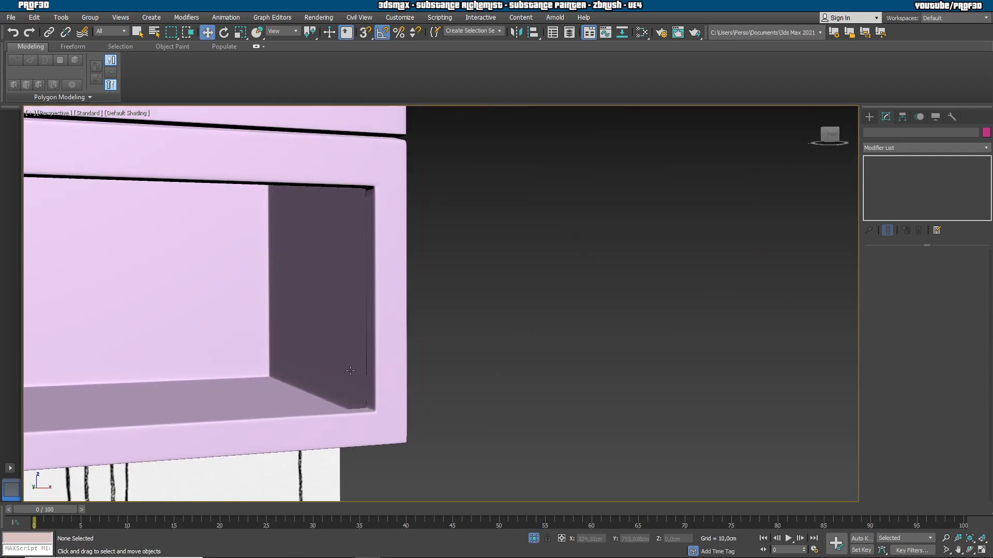
End isolation of the mailbox body and inspect it together with the other mailbox parts.
{"action": "left_click", "coordinate": [399, 370]}
{"action": "middle_click_drag", "start_coordinate": [338, 389], "coordinate": [566, 496], "text": "alt"}
{"action": "left_click", "coordinate": [534, 538]}
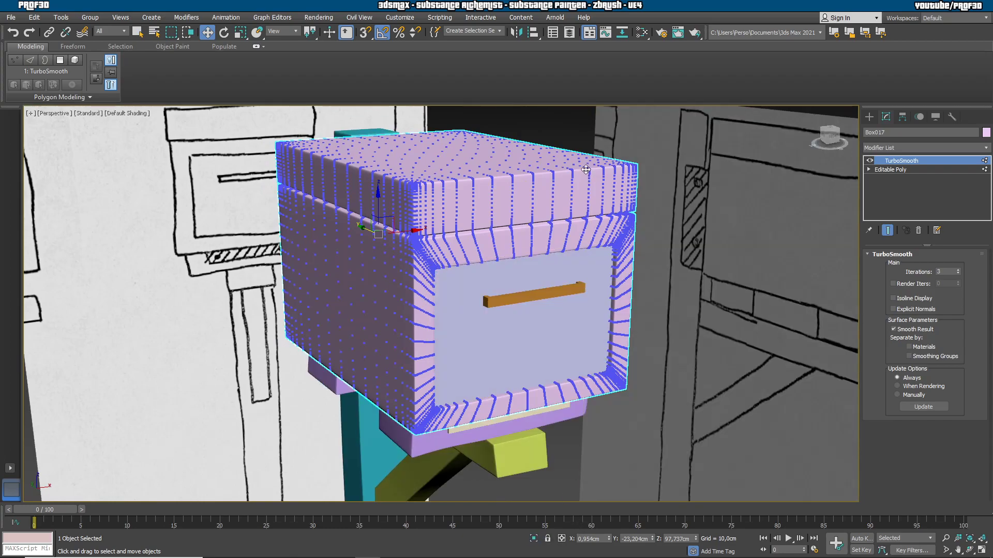
{"action": "left_click", "coordinate": [559, 129]}
{"action": "middle_click_drag", "start_coordinate": [455, 295], "coordinate": [485, 284], "text": "alt"}
{"action": "left_click", "coordinate": [749, 280]}
{"action": "middle_click_drag", "start_coordinate": [739, 282], "coordinate": [346, 304]}
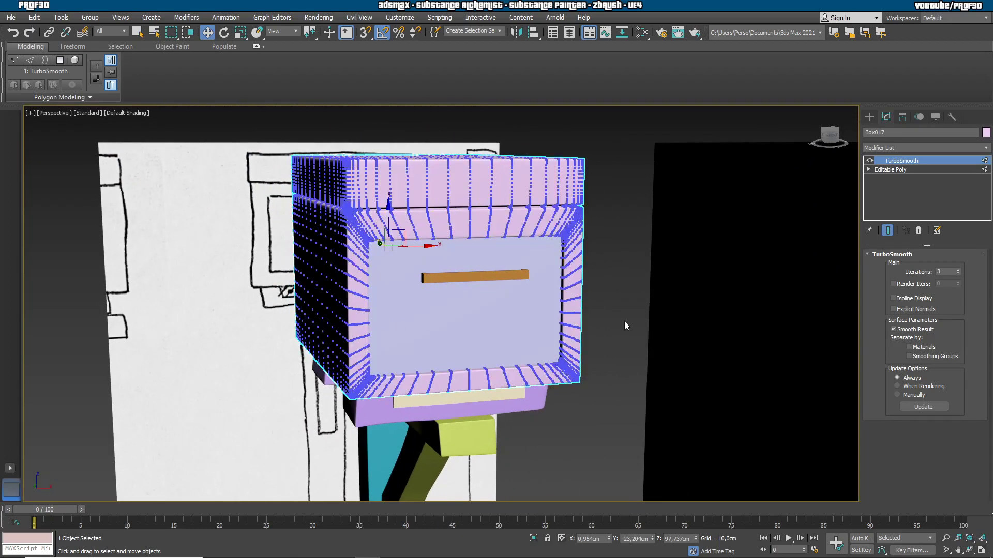
{"action": "left_click", "coordinate": [636, 235]}
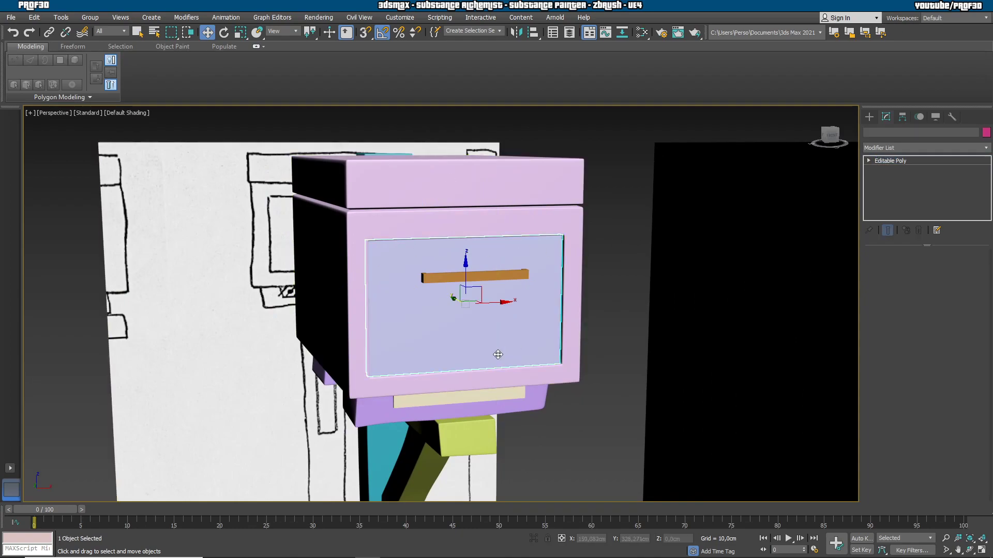
Isolate the flat front panel that carries the handle.
{"action": "left_click", "coordinate": [497, 355]}
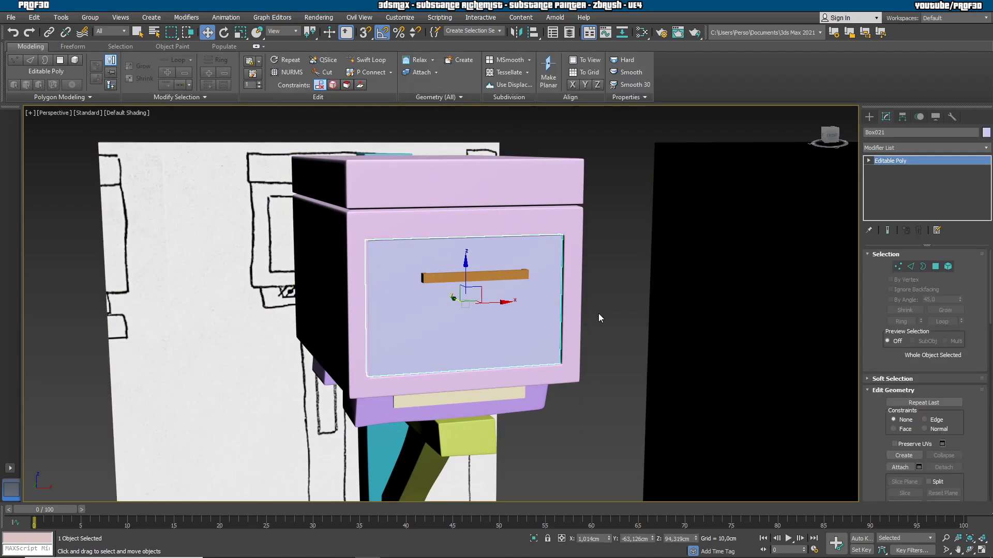
{"action": "left_click", "coordinate": [533, 539]}
{"action": "scroll", "coordinate": [535, 299], "scroll_direction": "down", "scroll_amount": 5}
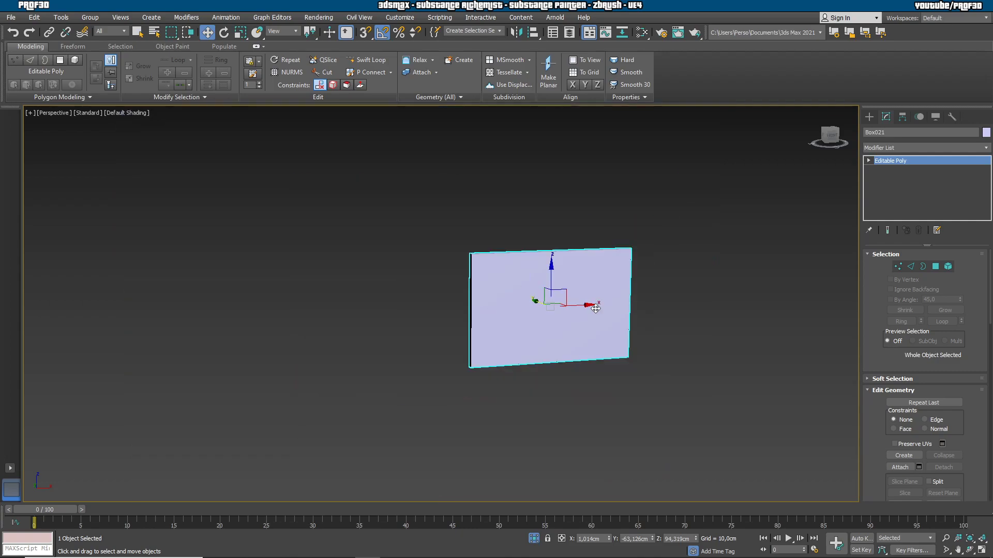
{"action": "scroll", "coordinate": [709, 263], "scroll_direction": "up", "scroll_amount": 3}
Apply a TurboSmooth modifier with 3 iterations to the front panel.
{"action": "left_click", "coordinate": [953, 148]}
{"action": "scroll", "coordinate": [939, 202], "scroll_direction": "down", "scroll_amount": 10}
{"action": "left_click", "coordinate": [888, 351]}
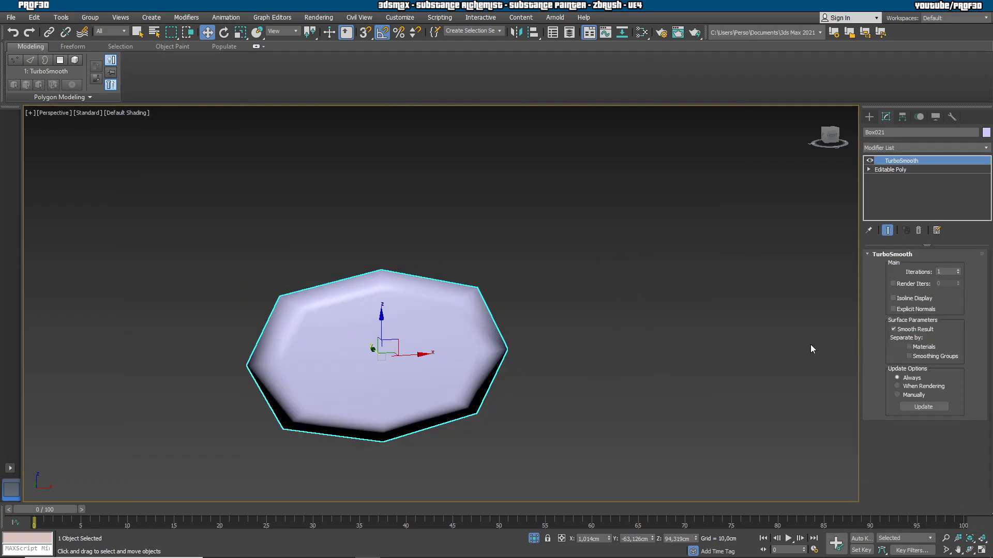
{"action": "left_click", "coordinate": [956, 270]}
{"action": "left_click", "coordinate": [957, 270]}
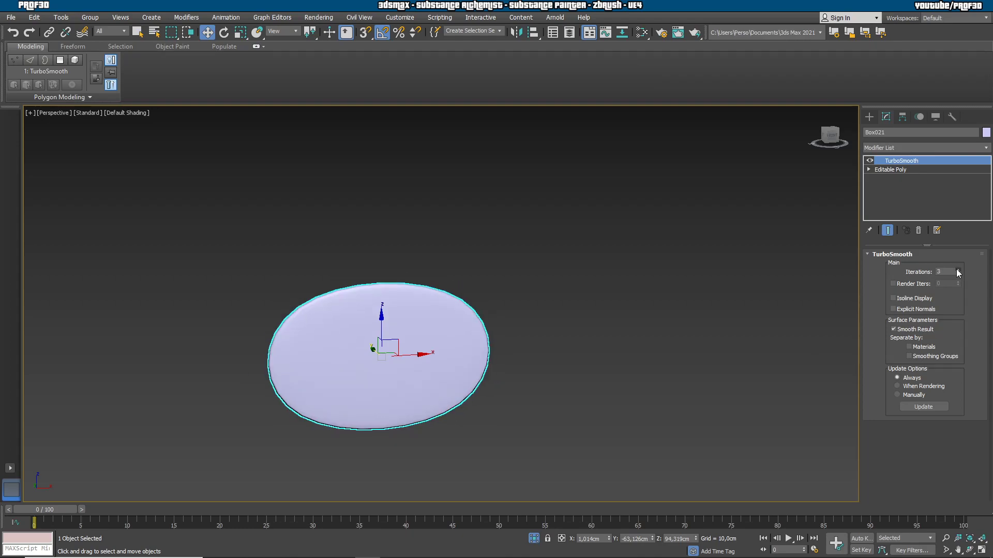
Select all edges of the front panel at the Editable Poly level.
{"action": "left_click", "coordinate": [889, 170]}
{"action": "left_click", "coordinate": [898, 266]}
{"action": "middle_click_drag", "start_coordinate": [665, 305], "coordinate": [593, 339], "text": "alt"}
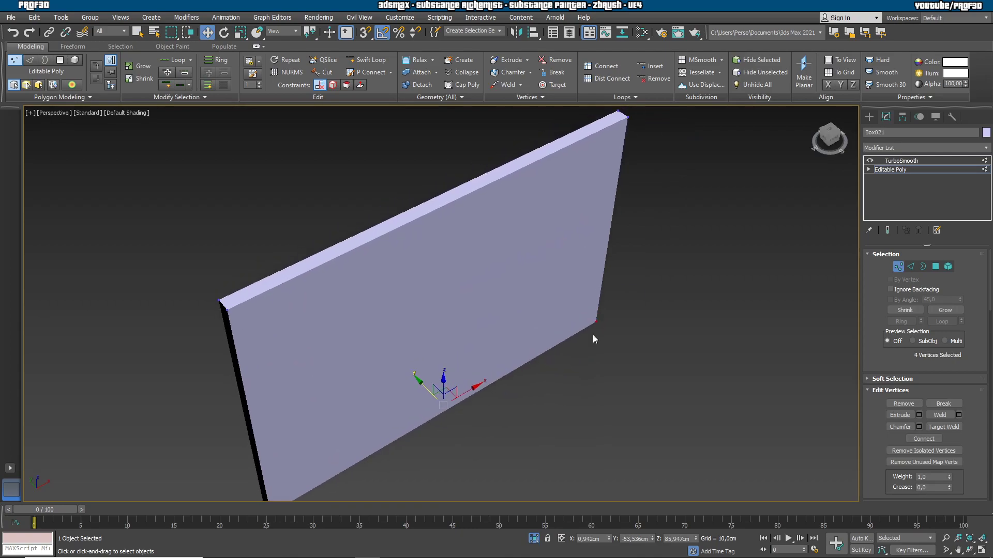
{"action": "scroll", "coordinate": [593, 339], "scroll_direction": "down", "scroll_amount": 3}
{"action": "left_click", "coordinate": [911, 267]}
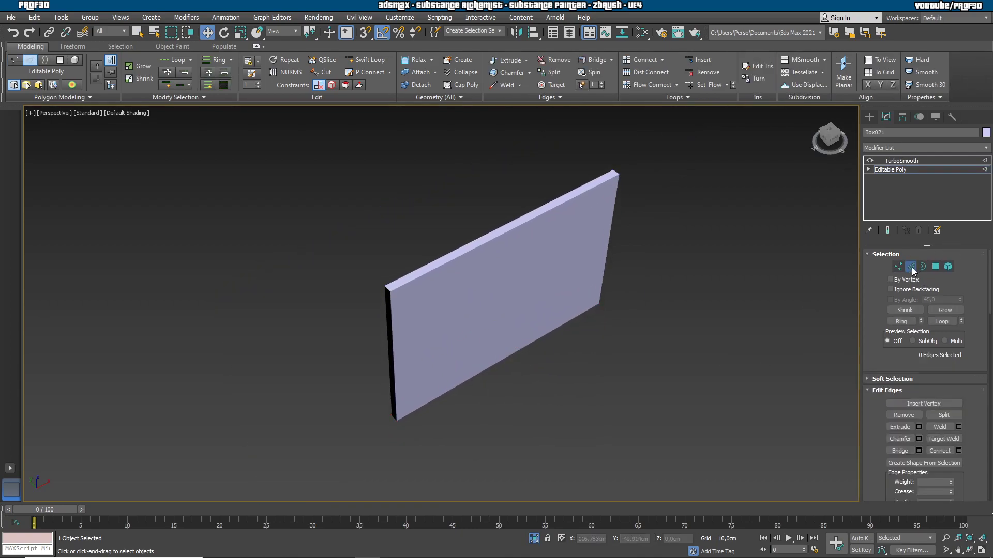
{"action": "key", "text": "ctrl+a"}
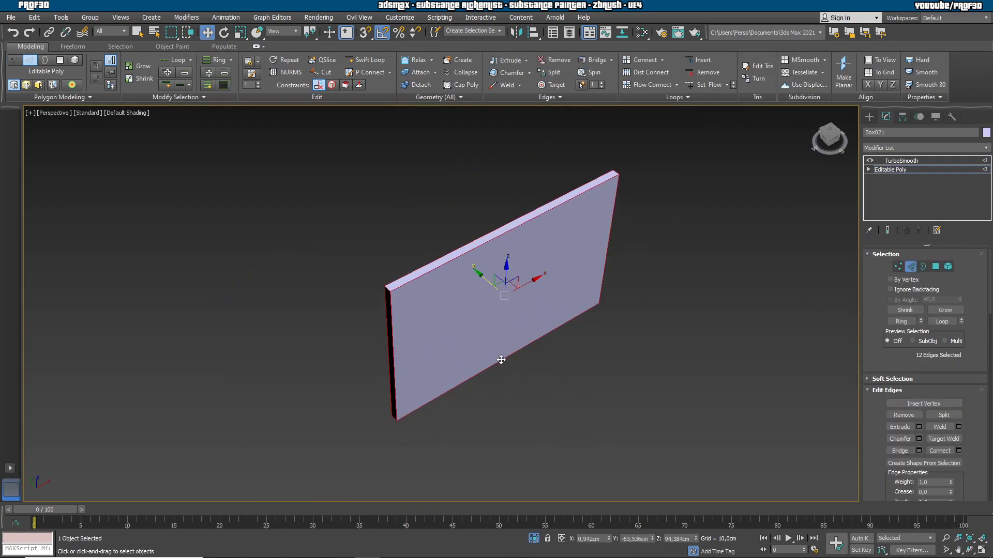
{"action": "scroll", "coordinate": [500, 360], "scroll_direction": "up", "scroll_amount": 3}
{"action": "middle_click_drag", "start_coordinate": [584, 323], "coordinate": [625, 365]}
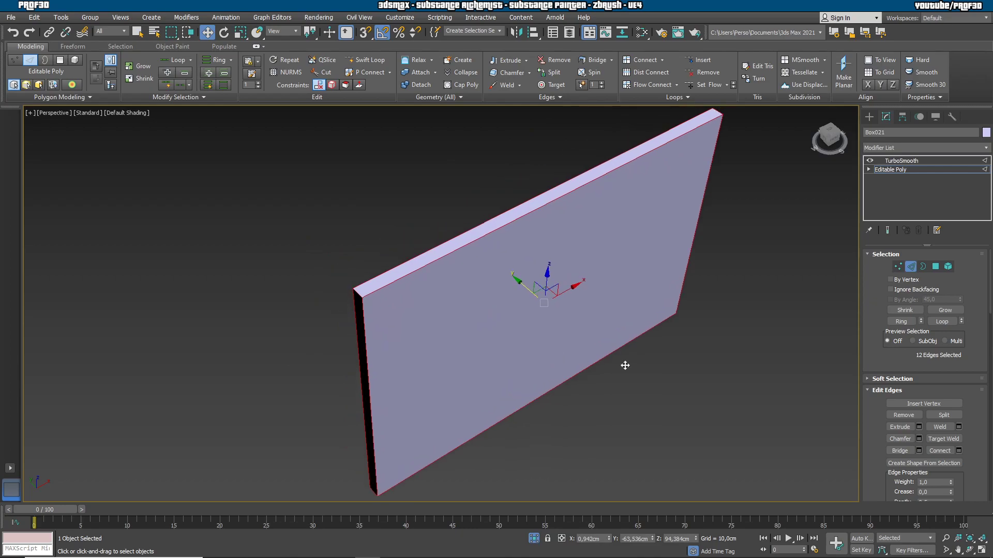
Try to create support edges by extruding all panel edges with a height of 0 cm and a width of 0.03 cm.
{"action": "left_click", "coordinate": [918, 427]}
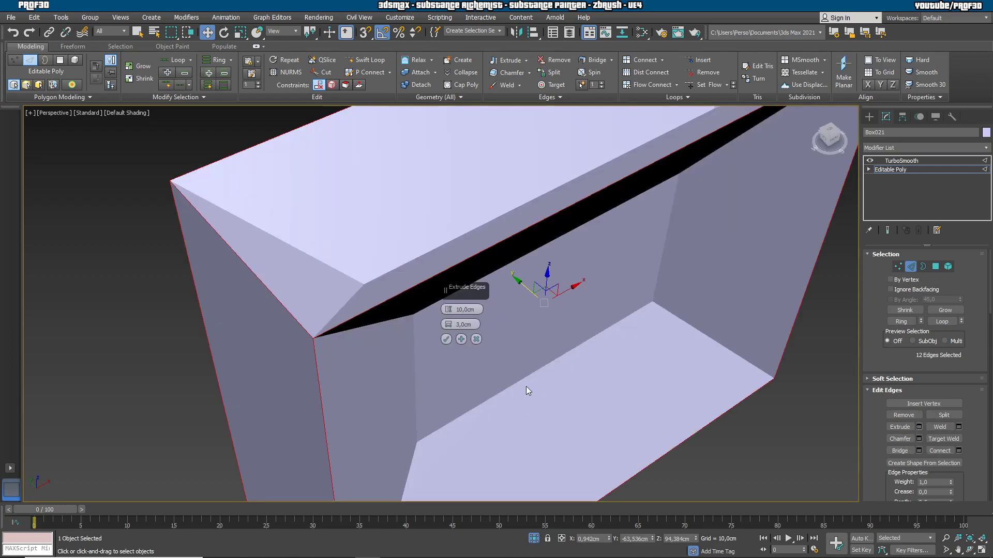
{"action": "right_click", "coordinate": [450, 311]}
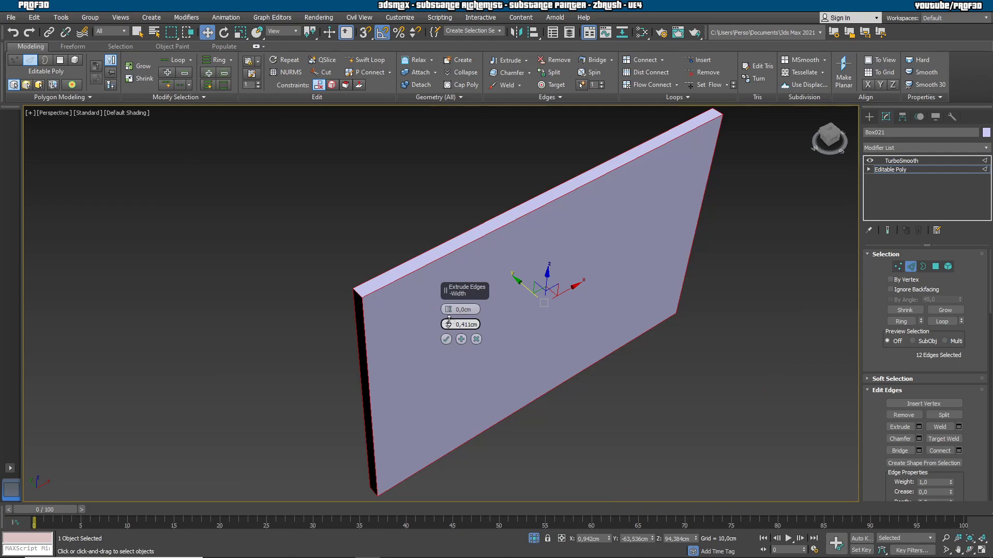
{"action": "scroll", "coordinate": [361, 299], "scroll_direction": "up", "scroll_amount": 5}
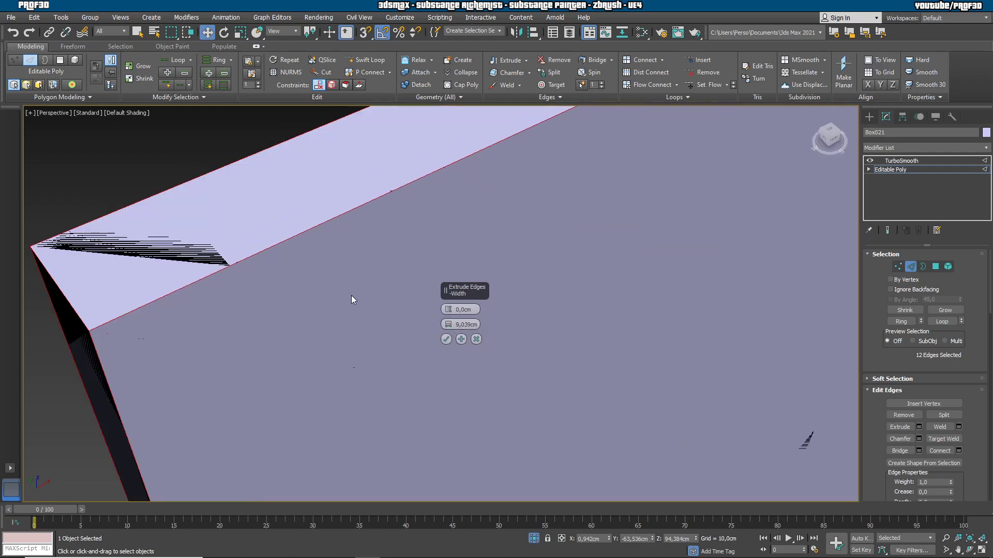
{"action": "key", "text": "F4"}
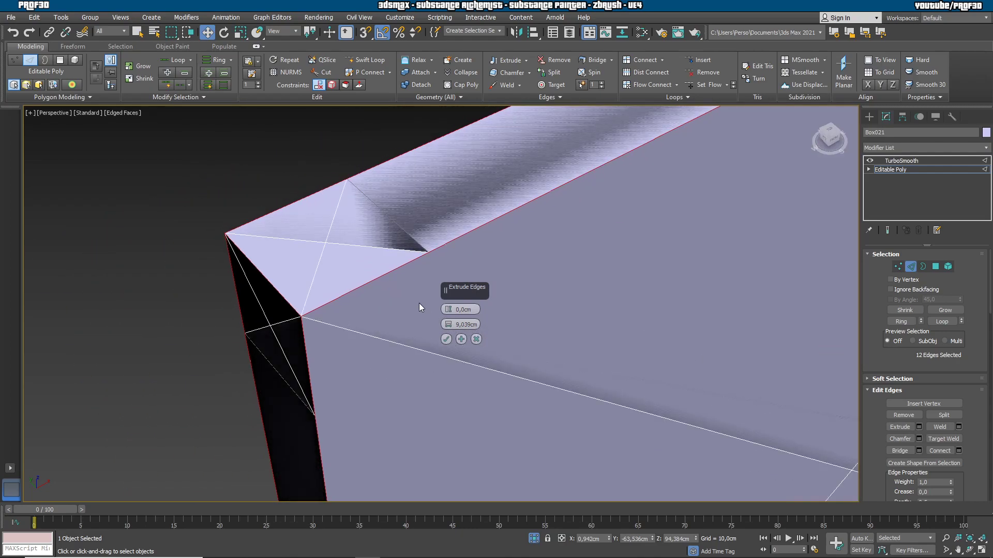
{"action": "left_click_drag", "start_coordinate": [460, 366], "coordinate": [463, 369]}
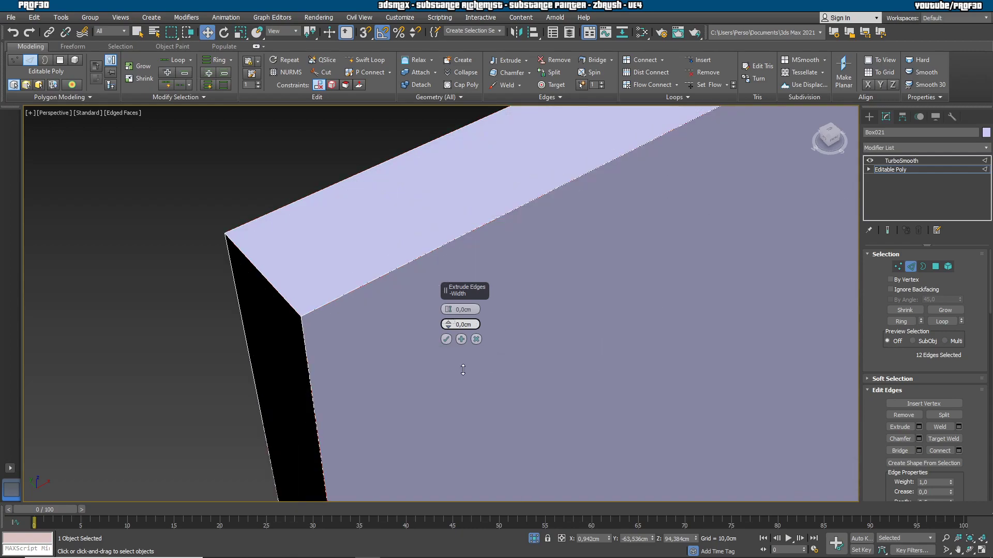
{"action": "left_click", "coordinate": [450, 321]}
{"action": "left_click", "coordinate": [450, 321]}
{"action": "left_click", "coordinate": [450, 321]}
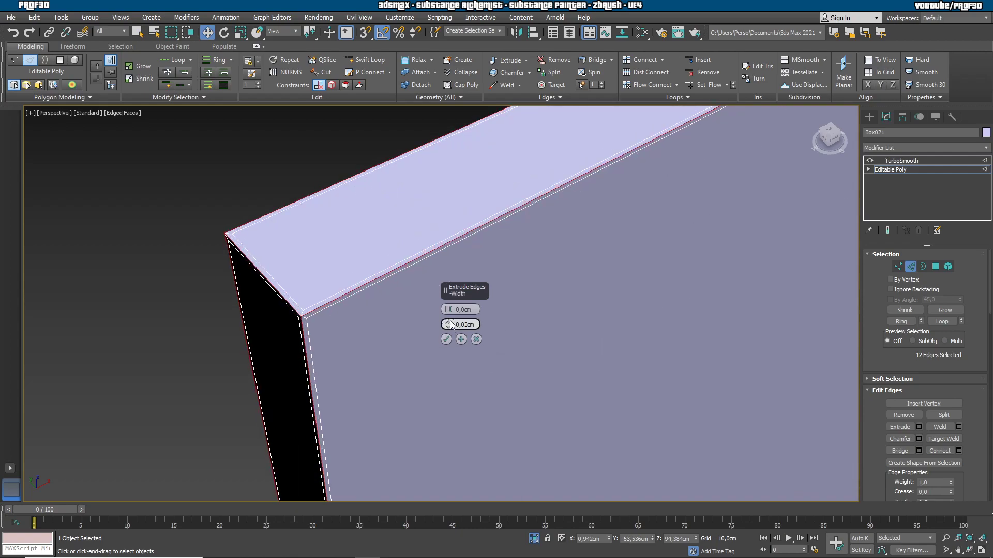
{"action": "mouse_move", "coordinate": [319, 348]}
{"action": "middle_mouse_down", "text": "alt"}
{"action": "mouse_move", "coordinate": [337, 348]}
{"action": "mouse_move", "coordinate": [324, 345]}
{"action": "middle_mouse_up", "text": "alt"}
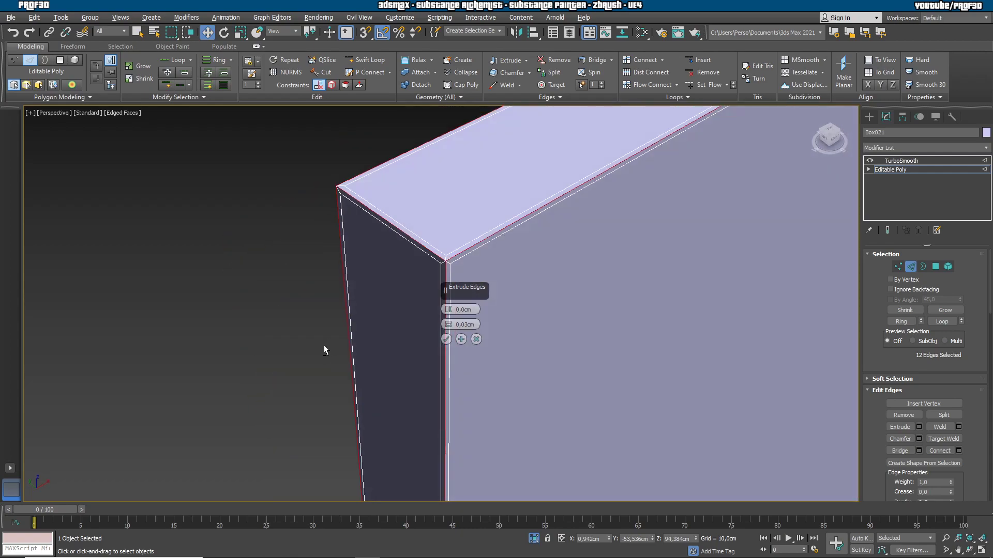
{"action": "scroll", "coordinate": [428, 260], "scroll_direction": "up", "scroll_amount": 5}
{"action": "middle_click_drag", "start_coordinate": [454, 249], "coordinate": [373, 239]}
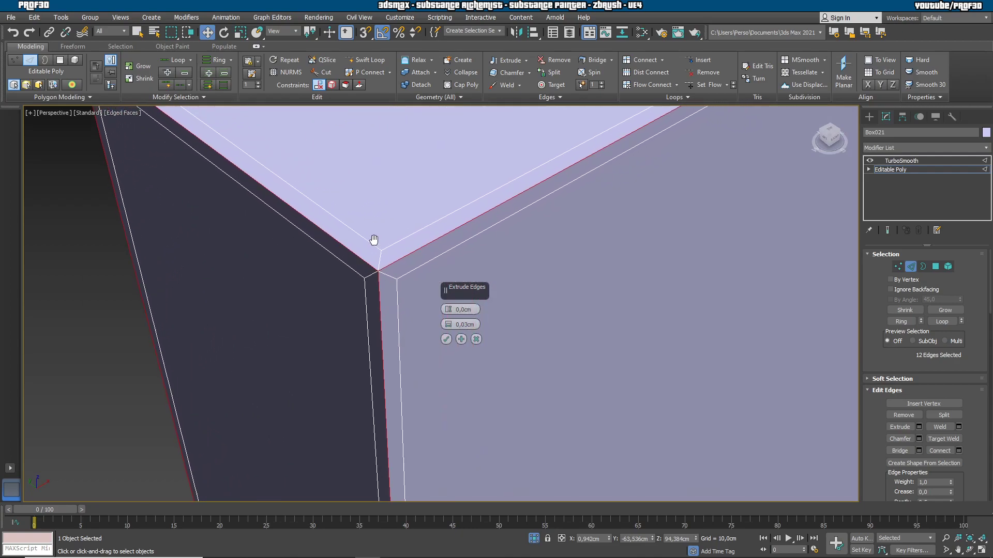
{"action": "left_click", "coordinate": [446, 339]}
Preview the TurboSmooth result on the panel with the extruded edges.
{"action": "left_click", "coordinate": [899, 161]}
{"action": "scroll", "coordinate": [621, 256], "scroll_direction": "down", "scroll_amount": 10}
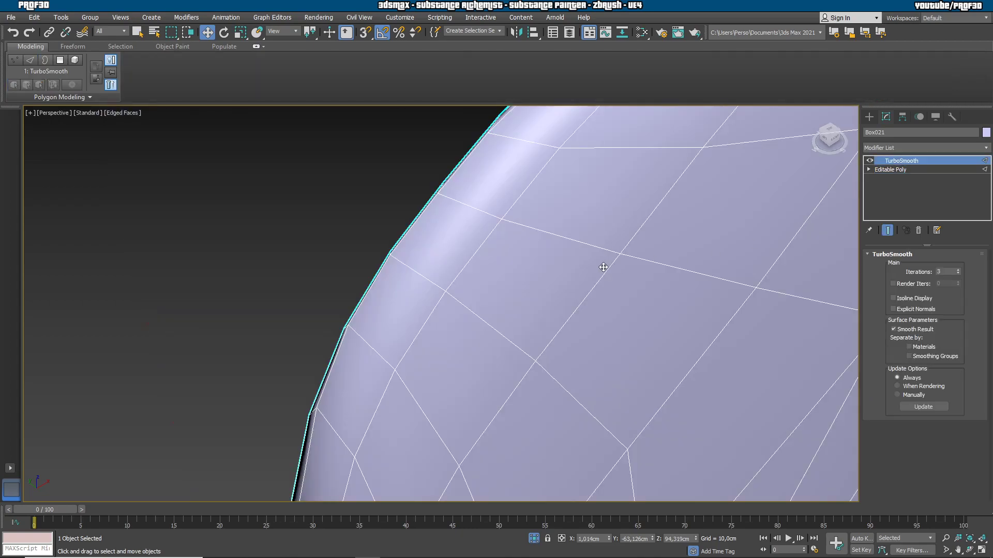
{"action": "middle_click_drag", "start_coordinate": [656, 249], "coordinate": [660, 334], "text": "alt"}
Return to the panel's Editable Poly level and add Swift Loop support edges near its upper and side edges.
{"action": "left_click", "coordinate": [894, 170]}
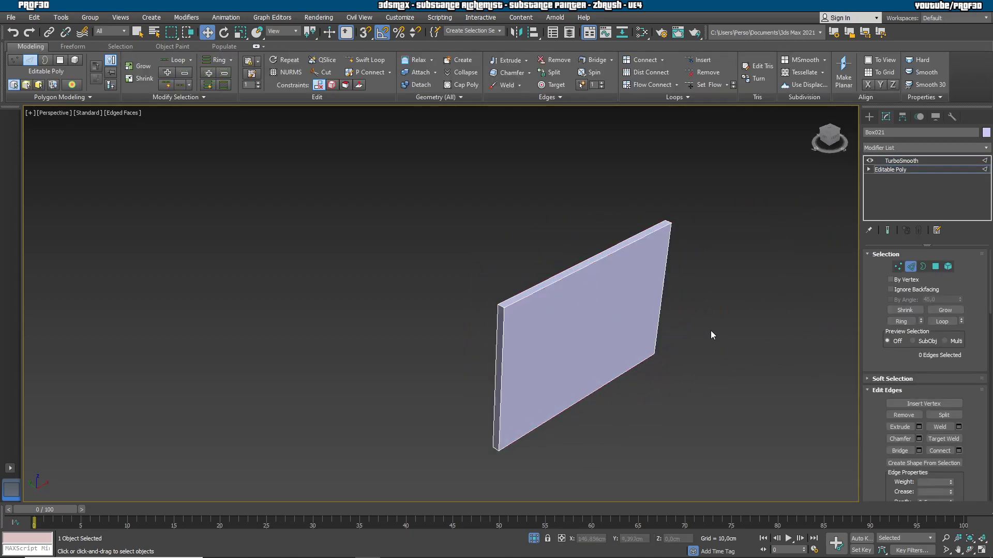
{"action": "scroll", "coordinate": [711, 331], "scroll_direction": "up", "scroll_amount": 10}
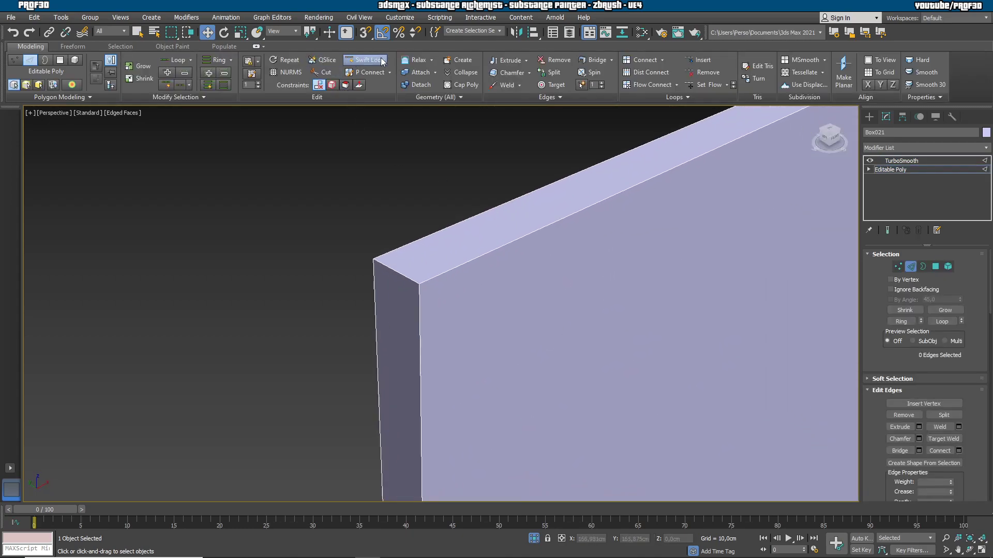
{"action": "double_click", "coordinate": [415, 281]}
{"action": "middle_click_drag", "start_coordinate": [379, 262], "coordinate": [260, 269], "text": "alt"}
{"action": "middle_click_drag", "start_coordinate": [475, 399], "coordinate": [504, 459], "text": "alt"}
{"action": "left_click", "coordinate": [500, 458]}
{"action": "scroll", "coordinate": [557, 447], "scroll_direction": "down", "scroll_amount": 7}
{"action": "middle_click_drag", "start_coordinate": [622, 441], "coordinate": [742, 293], "text": "alt"}
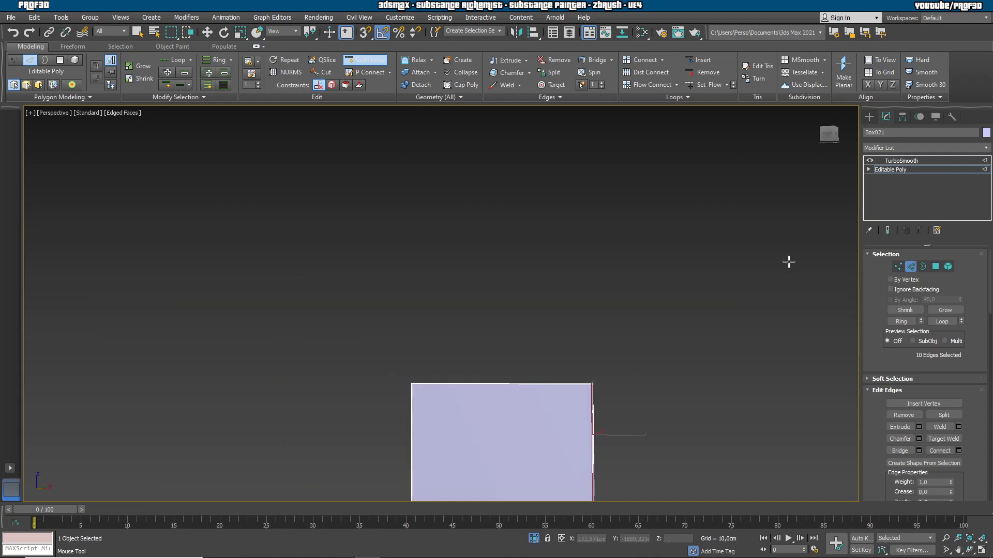
Check the panel's smoothed lower corners and add a Swift Loop support edge close to its lower edge.
{"action": "left_click", "coordinate": [892, 160]}
{"action": "middle_click_drag", "start_coordinate": [638, 283], "coordinate": [645, 222]}
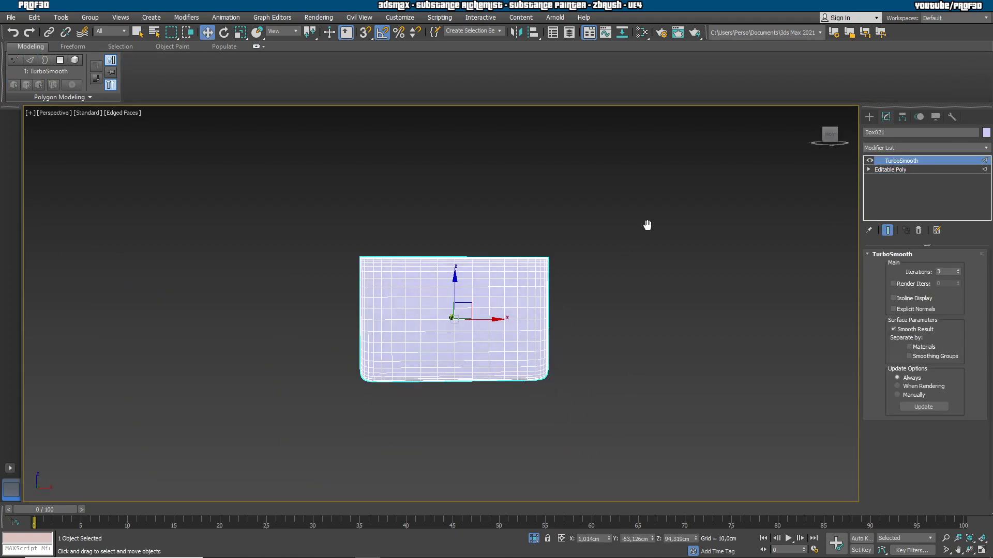
{"action": "scroll", "coordinate": [452, 321], "scroll_direction": "up", "scroll_amount": 6}
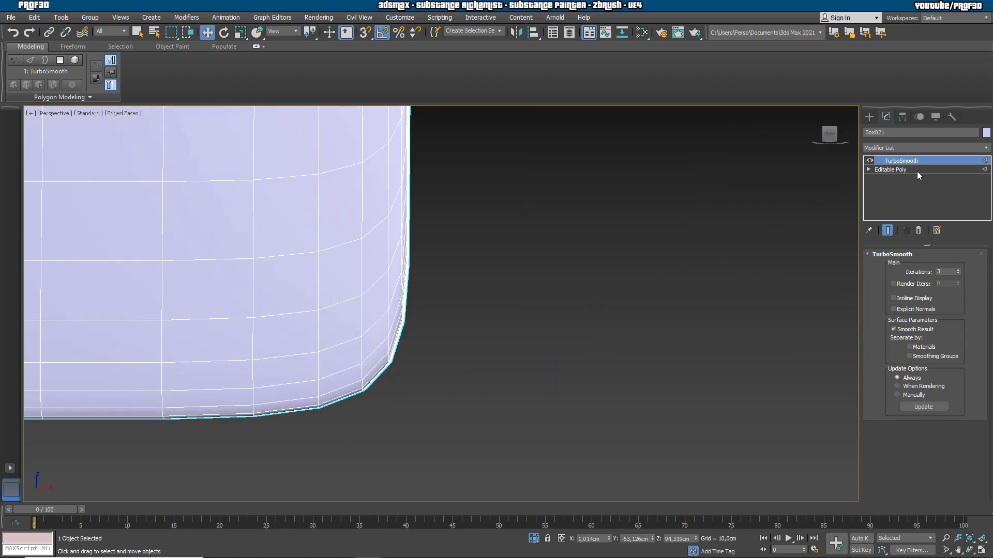
{"action": "left_click", "coordinate": [900, 169]}
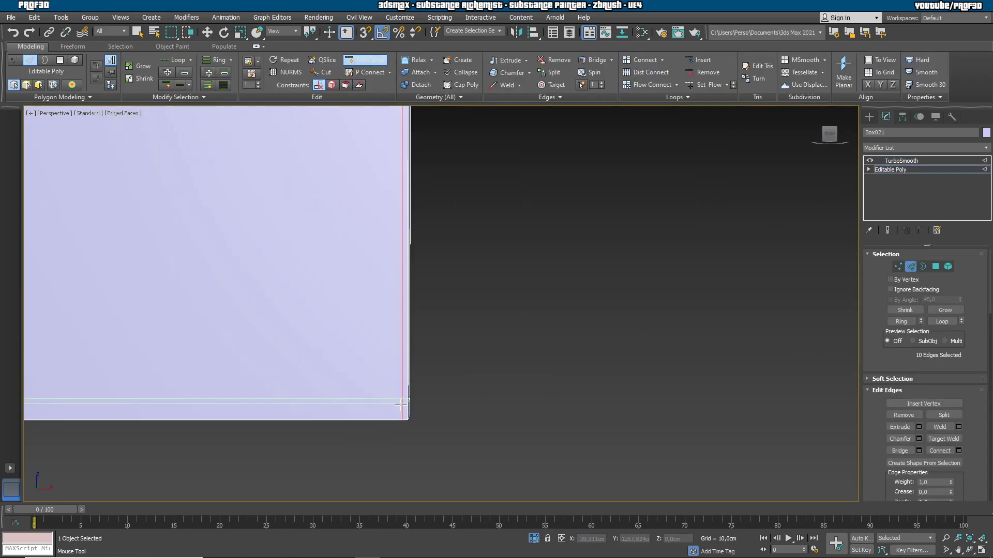
{"action": "right_click", "coordinate": [439, 371]}
{"action": "scroll", "coordinate": [584, 310], "scroll_direction": "down", "scroll_amount": 3}
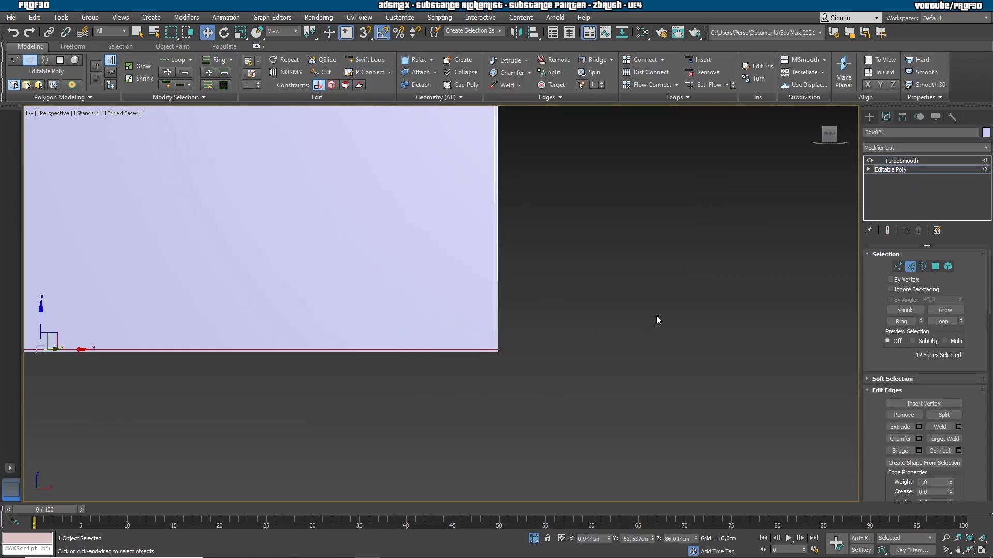
Preview the front panel with TurboSmooth and end its isolation to view it within the whole mailbox.
{"action": "left_click", "coordinate": [902, 162]}
{"action": "middle_click_drag", "start_coordinate": [610, 310], "coordinate": [641, 333], "text": "alt"}
{"action": "scroll", "coordinate": [610, 326], "scroll_direction": "down", "scroll_amount": 5}
{"action": "middle_click_drag", "start_coordinate": [481, 319], "coordinate": [405, 336]}
{"action": "left_click", "coordinate": [536, 537]}
{"action": "middle_click_drag", "start_coordinate": [570, 370], "coordinate": [569, 346], "text": "alt"}
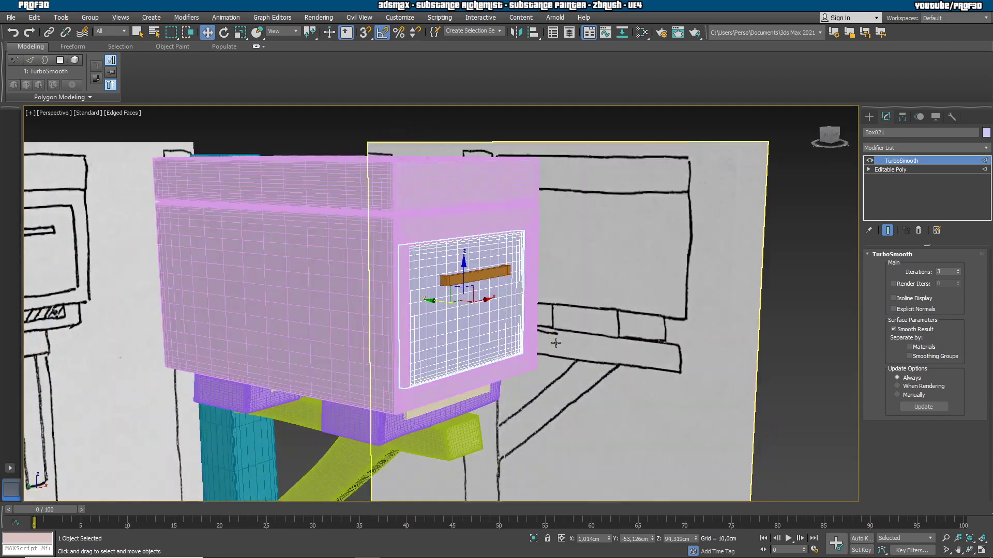
Apply TurboSmooth with 2 iterations to the orange handle on the front panel and check its rounded ends.
{"action": "scroll", "coordinate": [490, 306], "scroll_direction": "up", "scroll_amount": 5}
{"action": "left_click", "coordinate": [469, 225]}
{"action": "middle_click_drag", "start_coordinate": [580, 307], "coordinate": [567, 366], "text": "alt"}
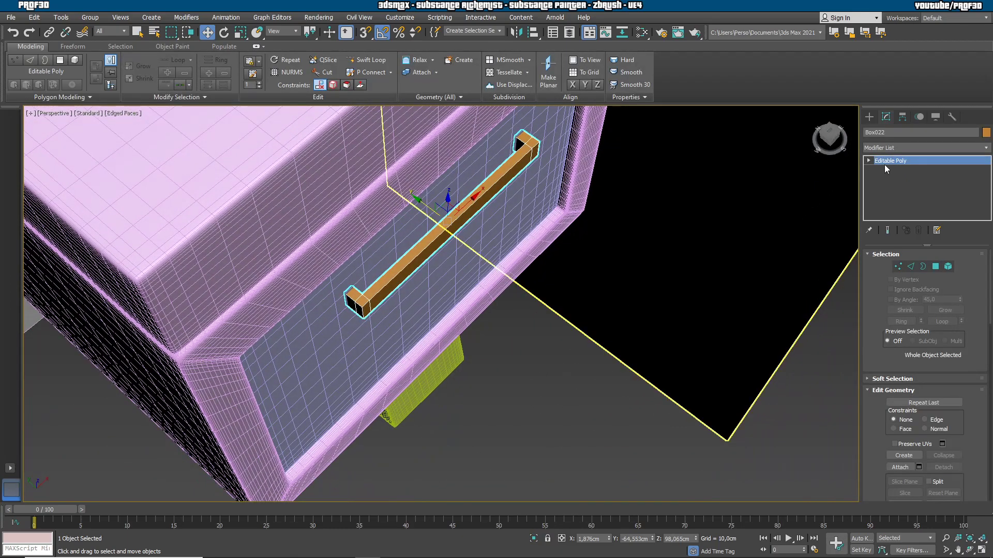
{"action": "left_click", "coordinate": [908, 149]}
{"action": "key", "text": "t"}
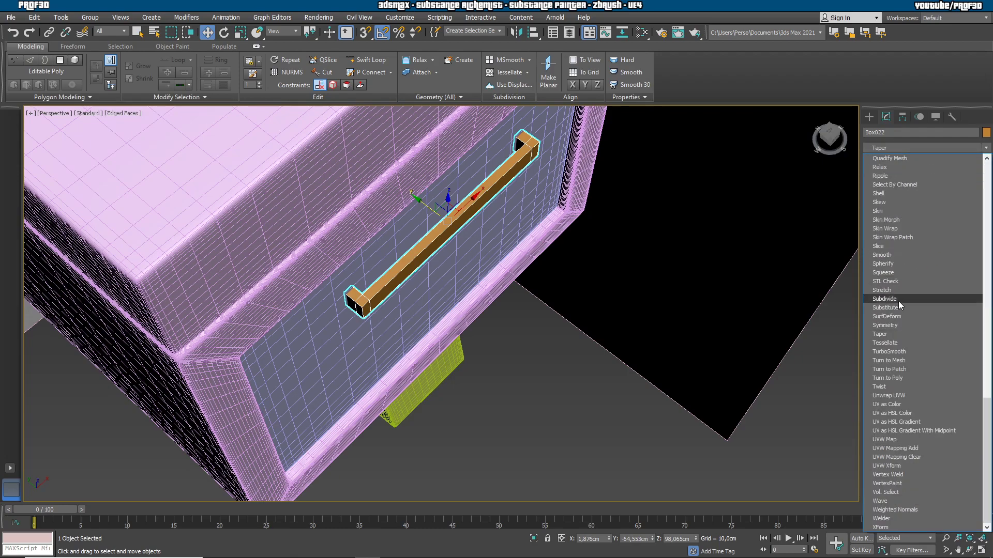
{"action": "left_click", "coordinate": [892, 351]}
{"action": "left_click", "coordinate": [958, 269]}
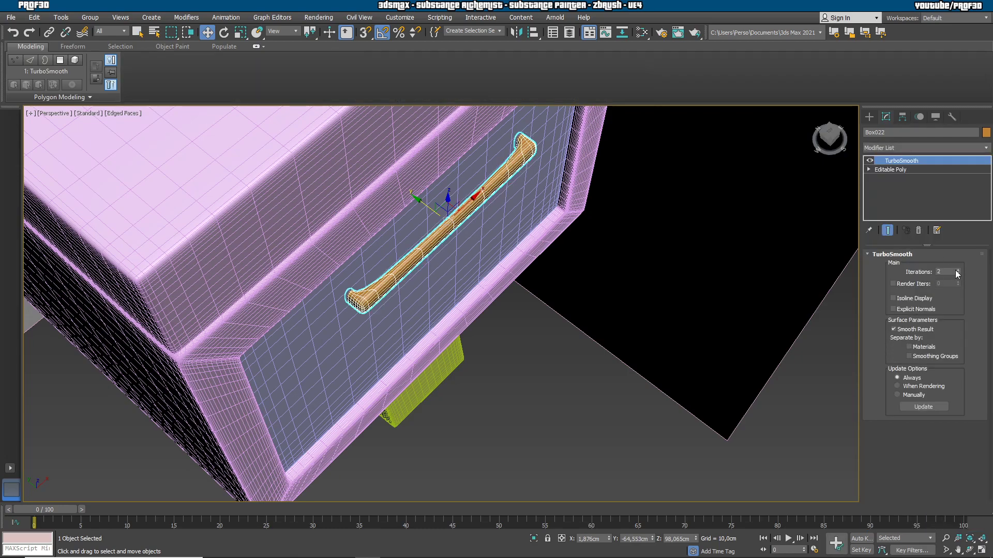
{"action": "middle_click_drag", "start_coordinate": [361, 289], "coordinate": [372, 278], "text": "alt"}
{"action": "middle_click_drag", "start_coordinate": [494, 213], "coordinate": [421, 265], "text": "alt"}
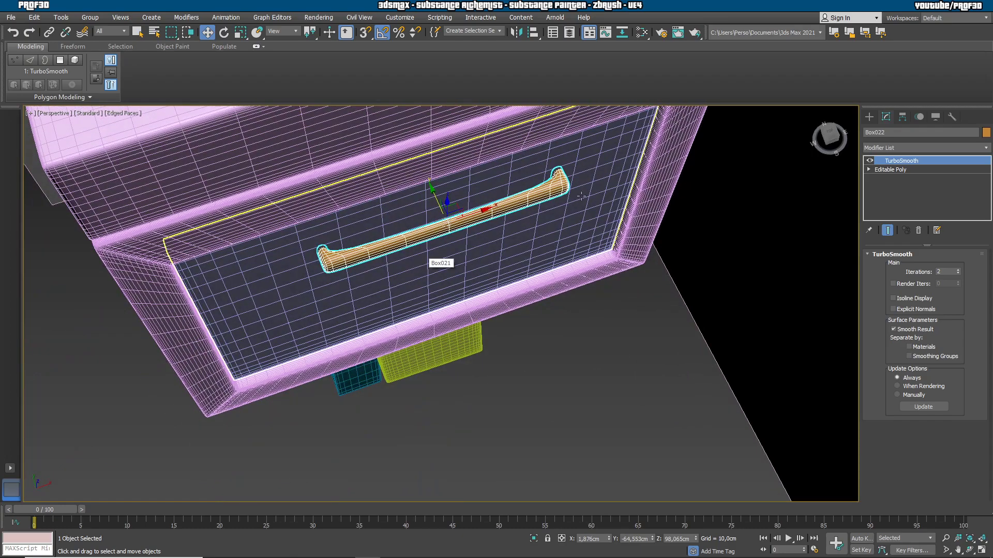
Return the handle to its Editable Poly level and add Swift Loop support edges around its left corner and along its bar.
{"action": "left_click", "coordinate": [887, 169]}
{"action": "left_click", "coordinate": [905, 267]}
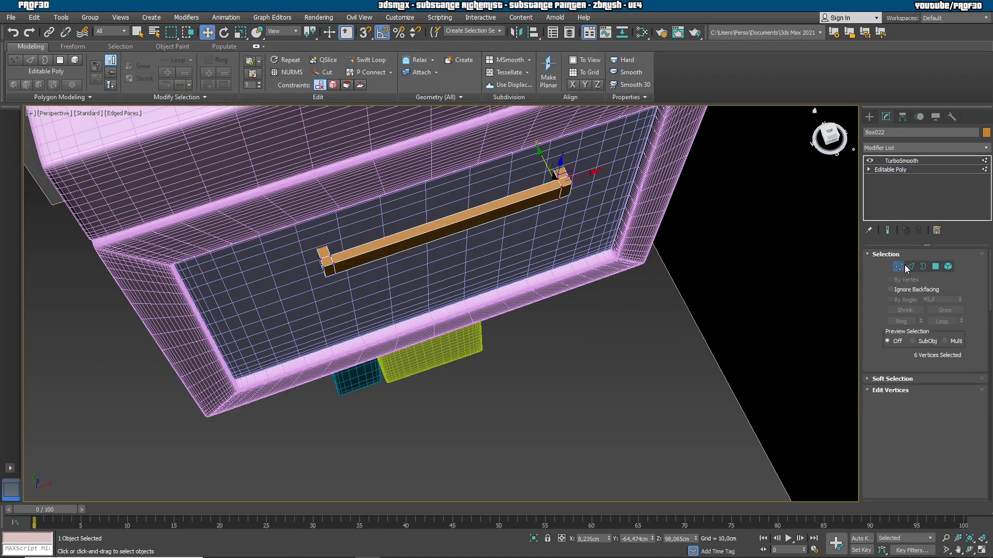
{"action": "scroll", "coordinate": [487, 209], "scroll_direction": "up", "scroll_amount": 2}
{"action": "left_click", "coordinate": [367, 63]}
{"action": "scroll", "coordinate": [275, 289], "scroll_direction": "up", "scroll_amount": 3}
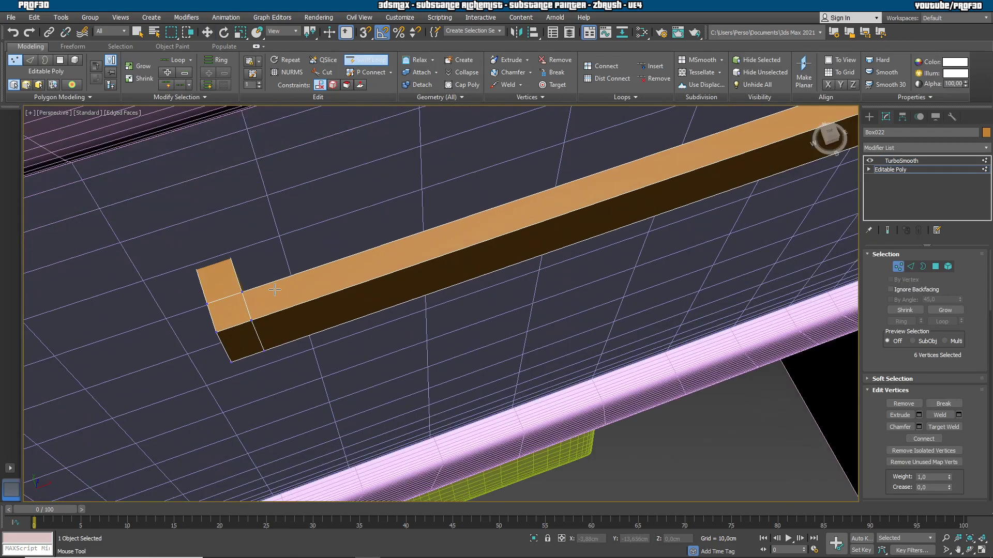
{"action": "scroll", "coordinate": [274, 290], "scroll_direction": "up", "scroll_amount": 2}
{"action": "left_click", "coordinate": [235, 295]}
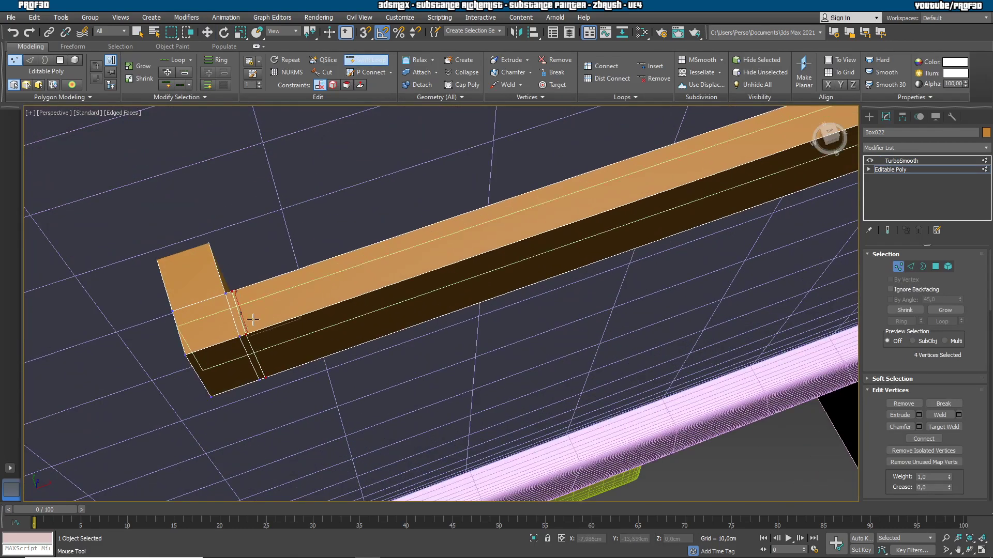
{"action": "left_click", "coordinate": [184, 345]}
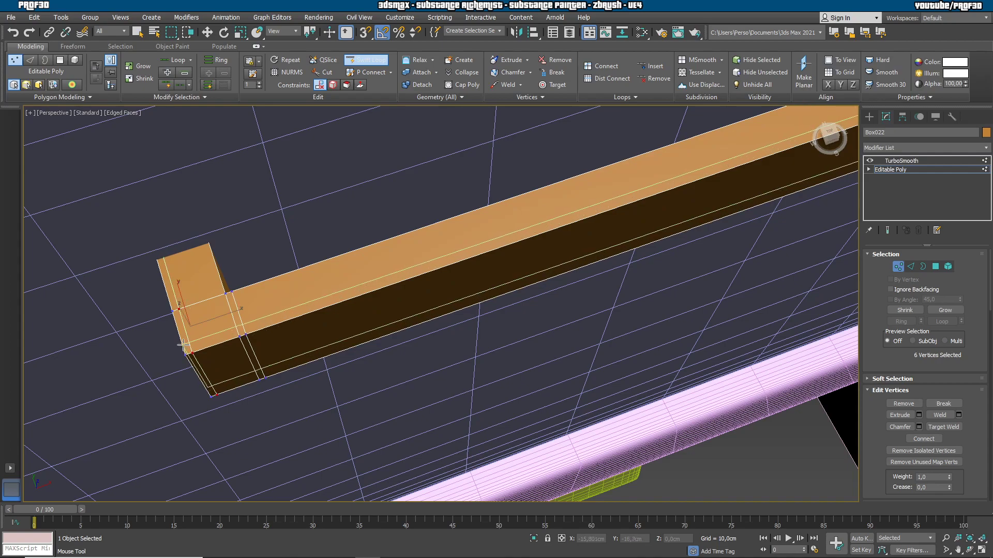
{"action": "left_click", "coordinate": [176, 314]}
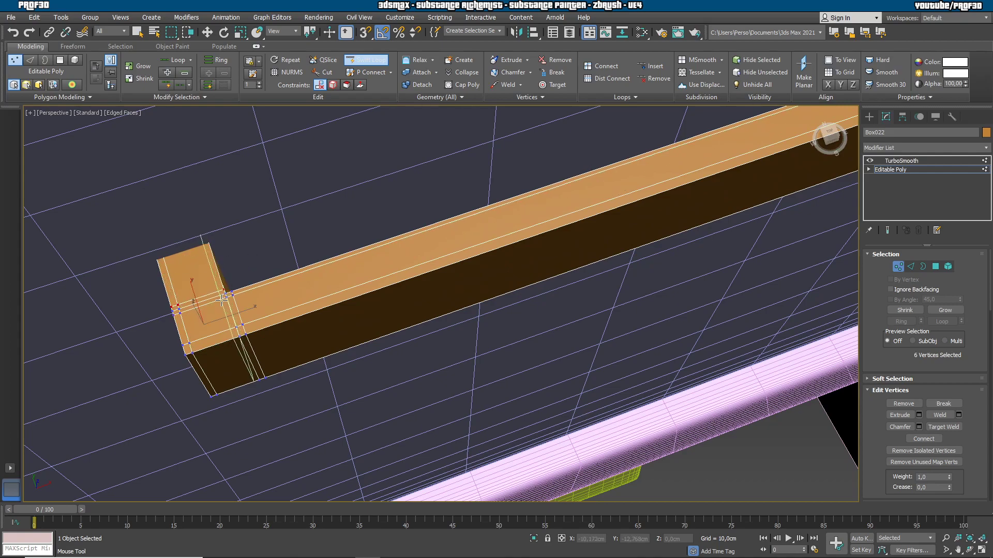
Add Swift Loop support edges around the corner at the handle's opposite end.
{"action": "middle_click_drag", "start_coordinate": [510, 228], "coordinate": [240, 349]}
{"action": "middle_click_drag", "start_coordinate": [524, 260], "coordinate": [61, 406]}
{"action": "scroll", "coordinate": [376, 279], "scroll_direction": "up", "scroll_amount": 3}
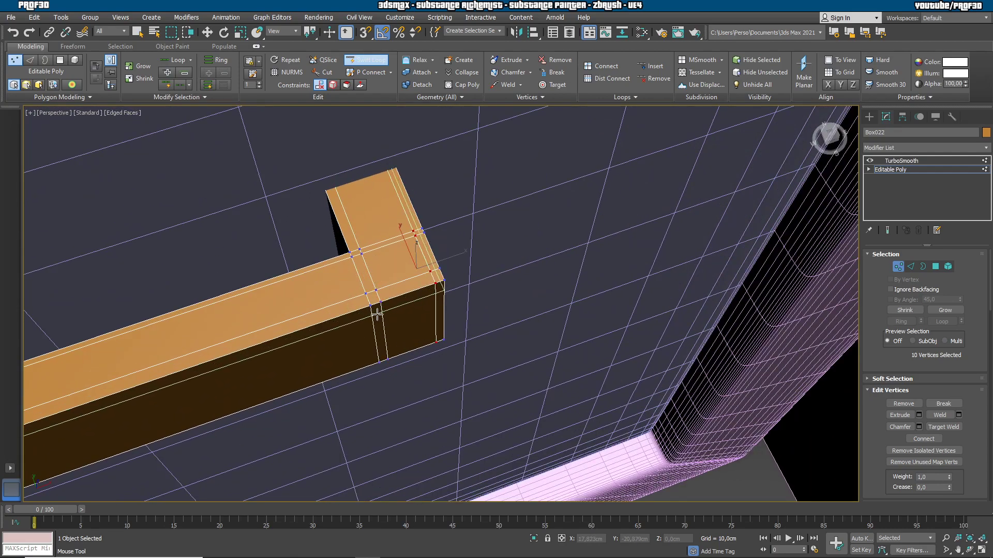
{"action": "left_click", "coordinate": [377, 310]}
{"action": "left_click", "coordinate": [385, 354]}
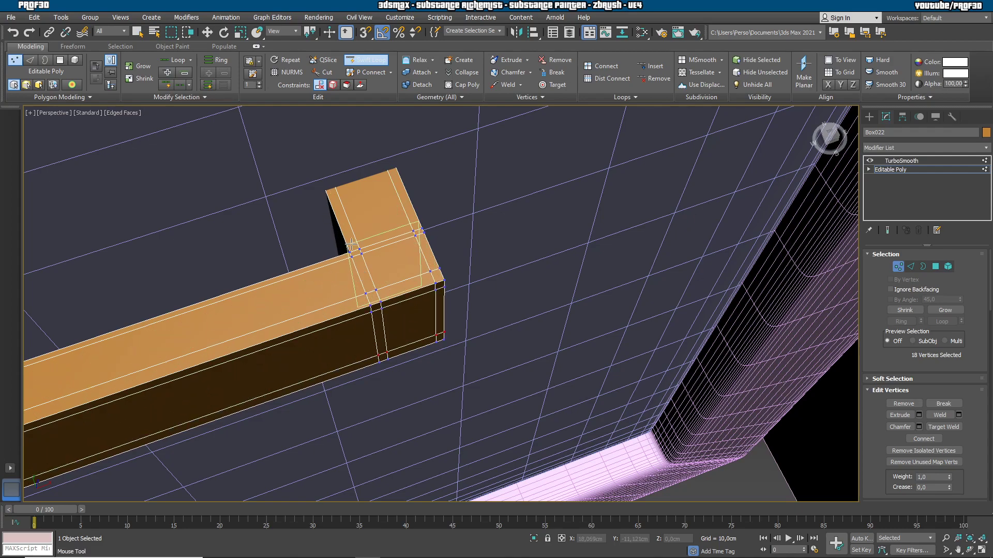
{"action": "middle_click_drag", "start_coordinate": [394, 296], "coordinate": [347, 249], "text": "alt"}
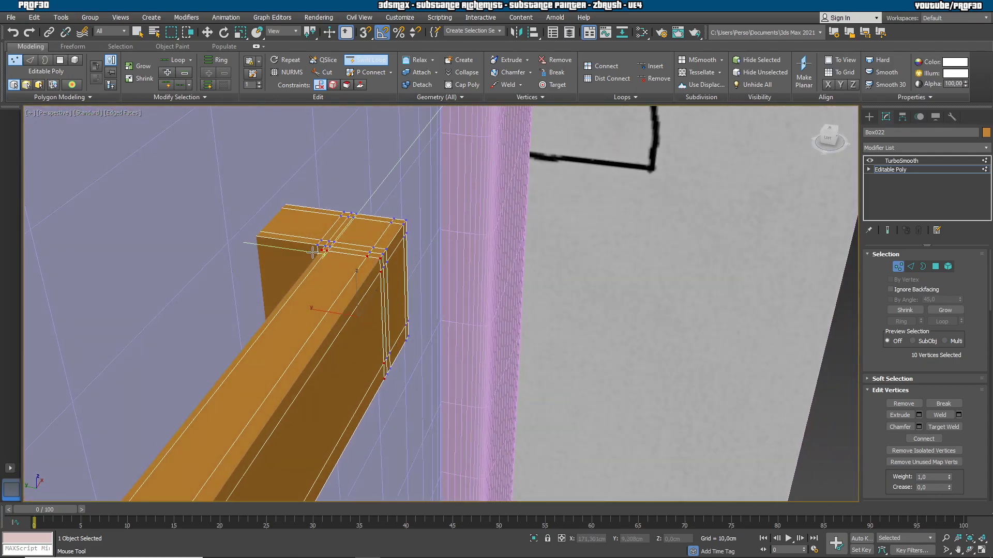
{"action": "middle_click_drag", "start_coordinate": [375, 289], "coordinate": [337, 284], "text": "alt"}
Preview the handle with TurboSmooth and hide the edged-faces wireframe.
{"action": "scroll", "coordinate": [338, 290], "scroll_direction": "down", "scroll_amount": 5}
{"action": "middle_click_drag", "start_coordinate": [367, 325], "coordinate": [646, 199], "text": "alt"}
{"action": "left_click", "coordinate": [903, 160]}
{"action": "scroll", "coordinate": [646, 199], "scroll_direction": "down", "scroll_amount": 4}
{"action": "middle_click_drag", "start_coordinate": [625, 282], "coordinate": [565, 273]}
{"action": "key", "text": "F4"}
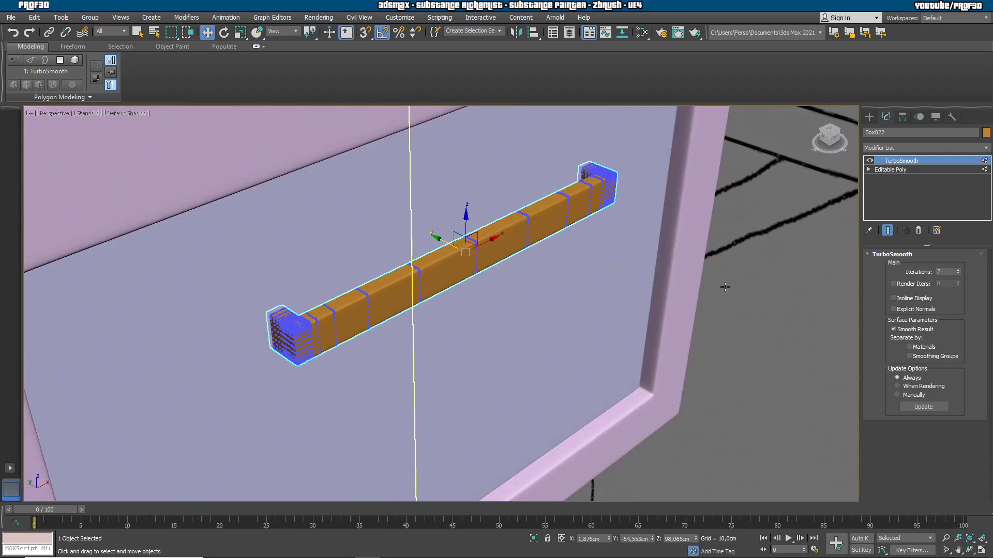
Select the front beige bracket beneath the mailbox body and apply TurboSmooth to it.
{"action": "left_click", "coordinate": [871, 119]}
{"action": "mouse_move", "coordinate": [377, 312]}
{"action": "middle_mouse_down", "text": "alt"}
{"action": "mouse_move", "coordinate": [377, 191]}
{"action": "mouse_move", "coordinate": [360, 311]}
{"action": "mouse_move", "coordinate": [383, 313]}
{"action": "mouse_move", "coordinate": [365, 305]}
{"action": "middle_mouse_up", "text": "alt"}
{"action": "scroll", "coordinate": [365, 305], "scroll_direction": "down", "scroll_amount": 9}
{"action": "middle_click_drag", "start_coordinate": [456, 300], "coordinate": [497, 290], "text": "alt"}
{"action": "scroll", "coordinate": [499, 250], "scroll_direction": "up", "scroll_amount": 8}
{"action": "left_click", "coordinate": [408, 155]}
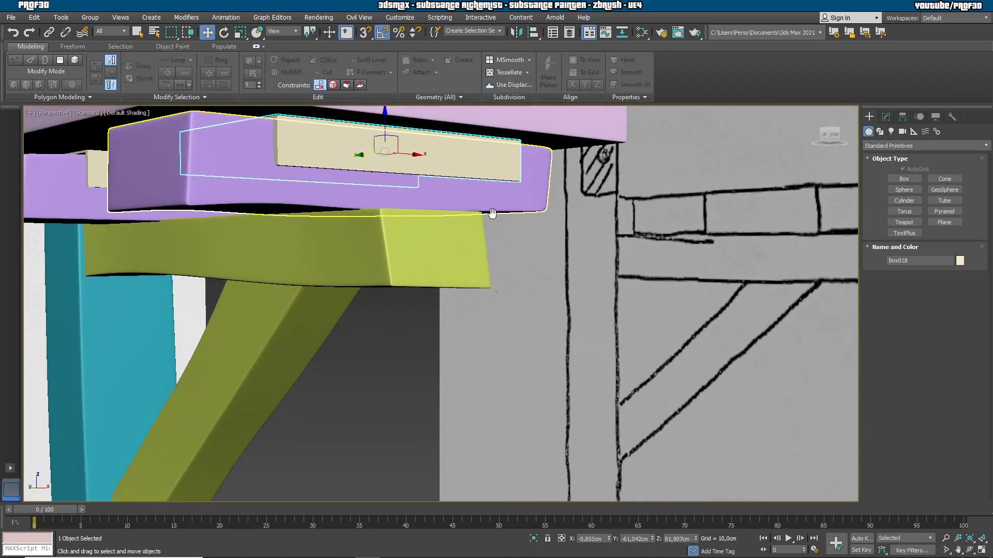
{"action": "middle_click_drag", "start_coordinate": [482, 207], "coordinate": [573, 276]}
{"action": "left_click", "coordinate": [886, 116]}
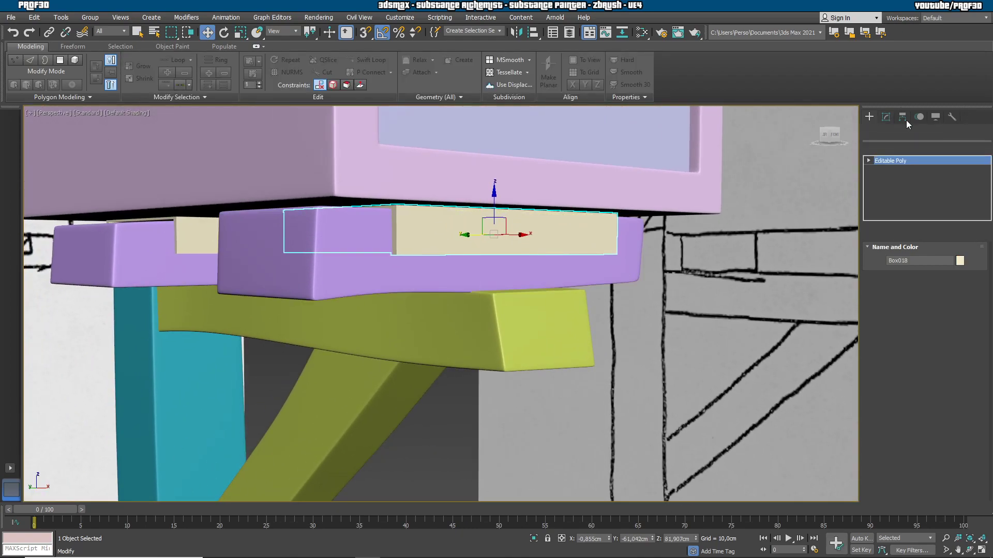
{"action": "left_click", "coordinate": [899, 148]}
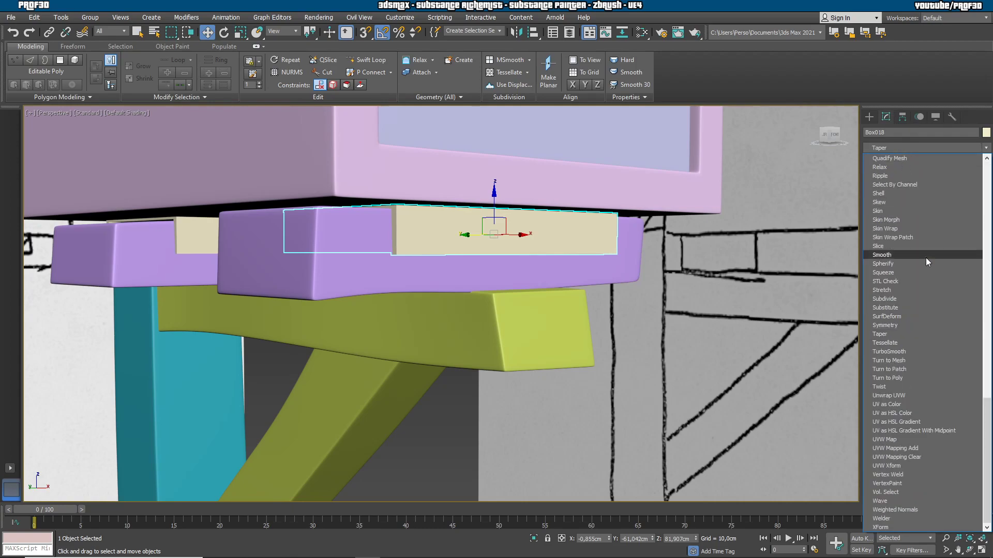
{"action": "left_click", "coordinate": [910, 348]}
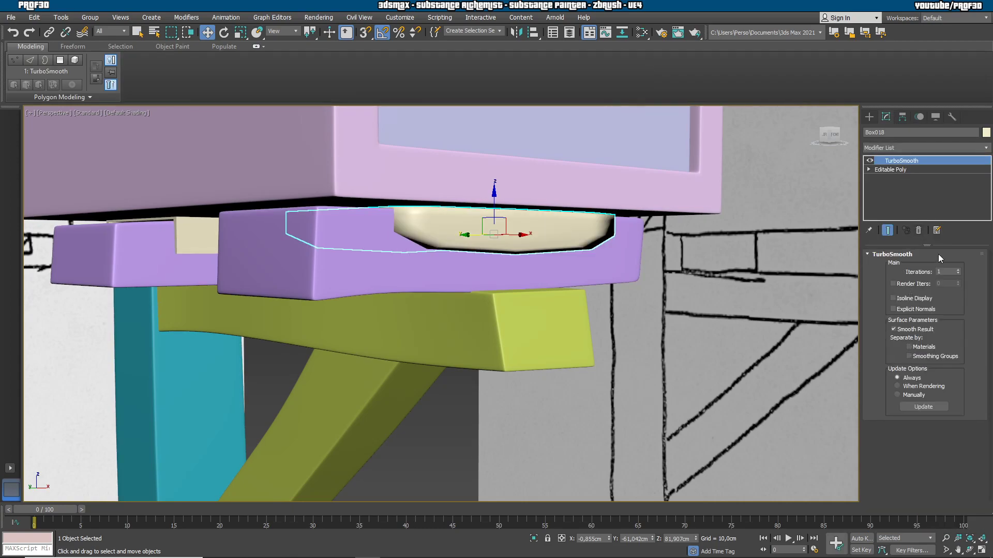
Isolate the beige bracket at its Editable Poly edge level, show edged faces and add Swift Loop support edges along its upper edges.
{"action": "left_click", "coordinate": [893, 171]}
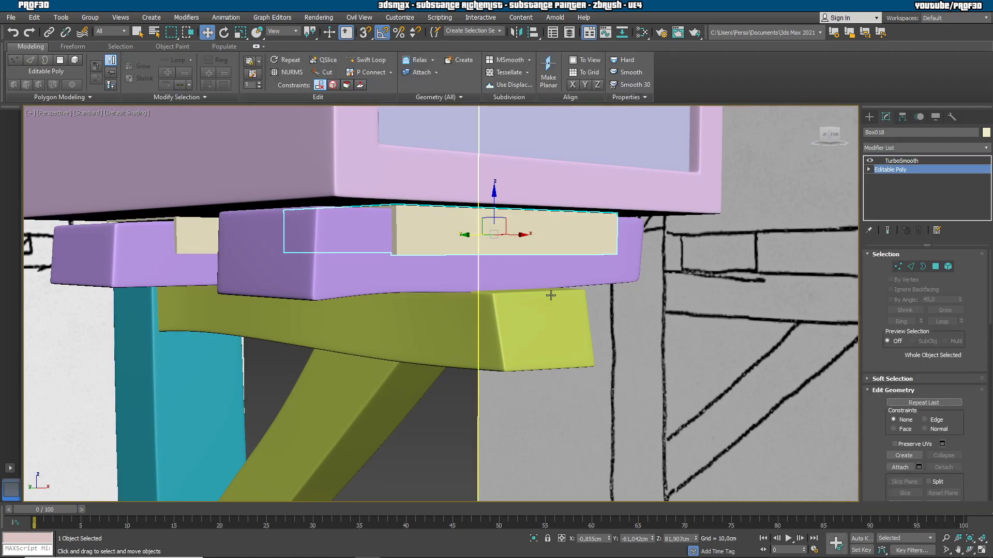
{"action": "scroll", "coordinate": [420, 247], "scroll_direction": "up", "scroll_amount": 3}
{"action": "scroll", "coordinate": [420, 246], "scroll_direction": "down", "scroll_amount": 2}
{"action": "key", "text": "alt+q"}
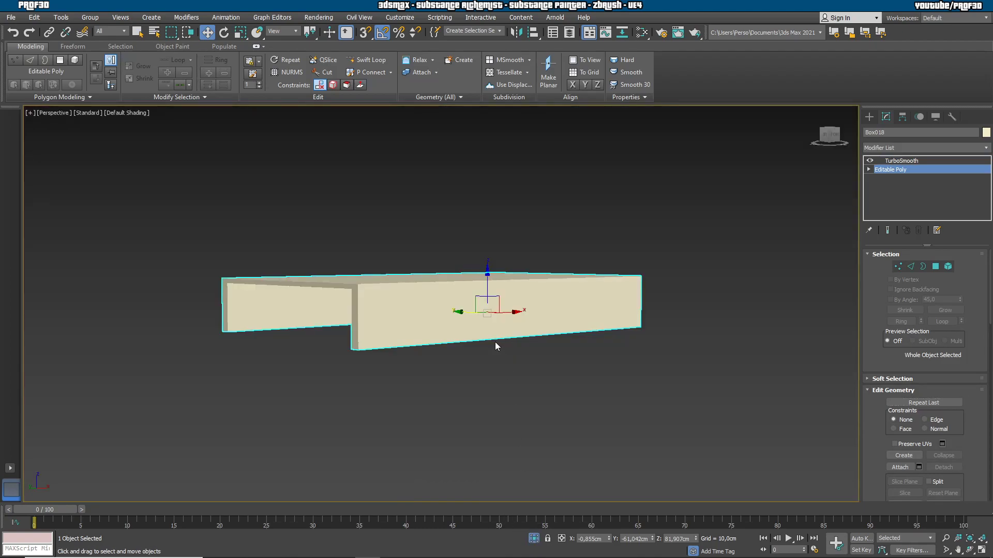
{"action": "middle_click_drag", "start_coordinate": [461, 350], "coordinate": [483, 348], "text": "alt"}
{"action": "left_click", "coordinate": [364, 60]}
{"action": "left_click", "coordinate": [911, 266]}
{"action": "scroll", "coordinate": [492, 333], "scroll_direction": "up", "scroll_amount": 4}
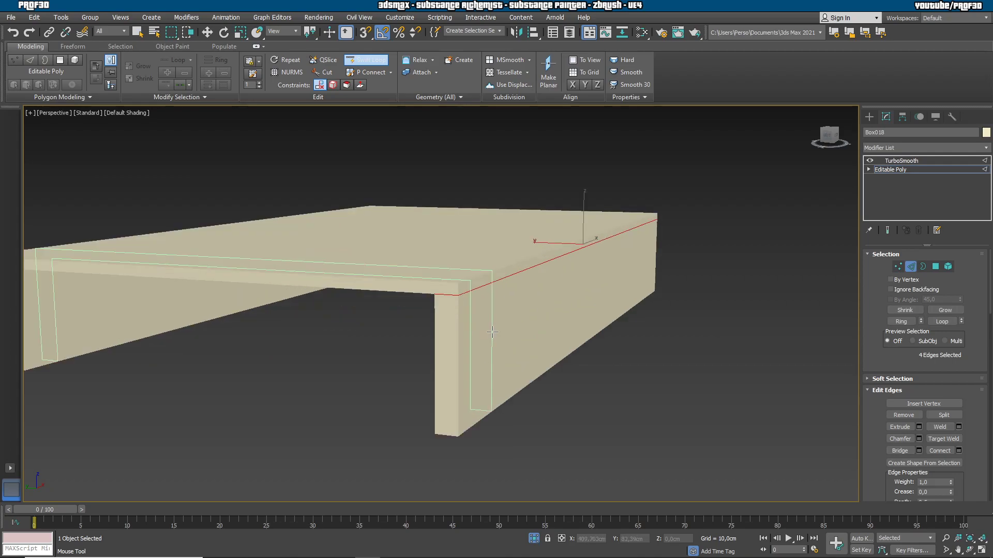
{"action": "key", "text": "F4"}
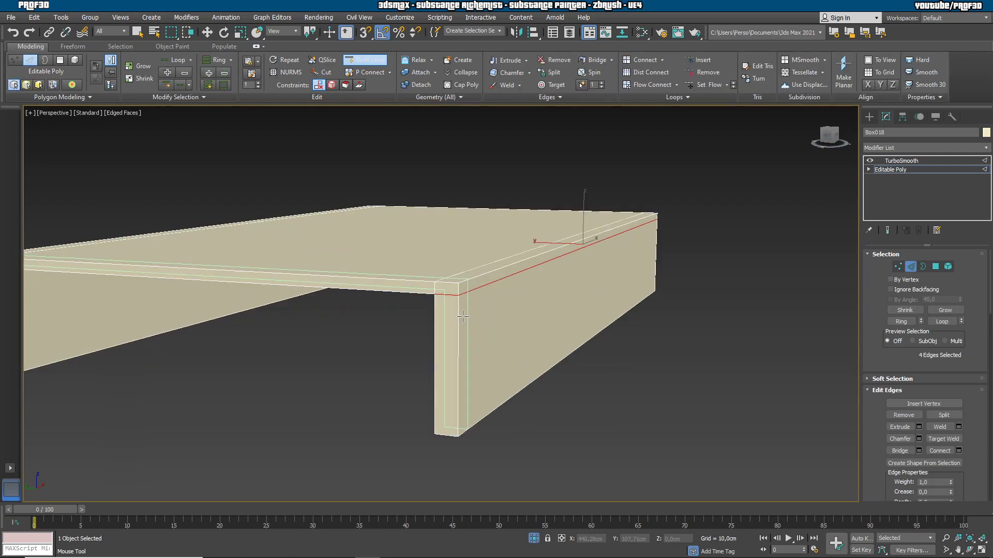
{"action": "left_click", "coordinate": [460, 282]}
Add a Swift Loop support edge across the bracket close to its end.
{"action": "middle_click_drag", "start_coordinate": [646, 248], "coordinate": [514, 271], "text": "alt"}
{"action": "middle_click_drag", "start_coordinate": [660, 354], "coordinate": [248, 279]}
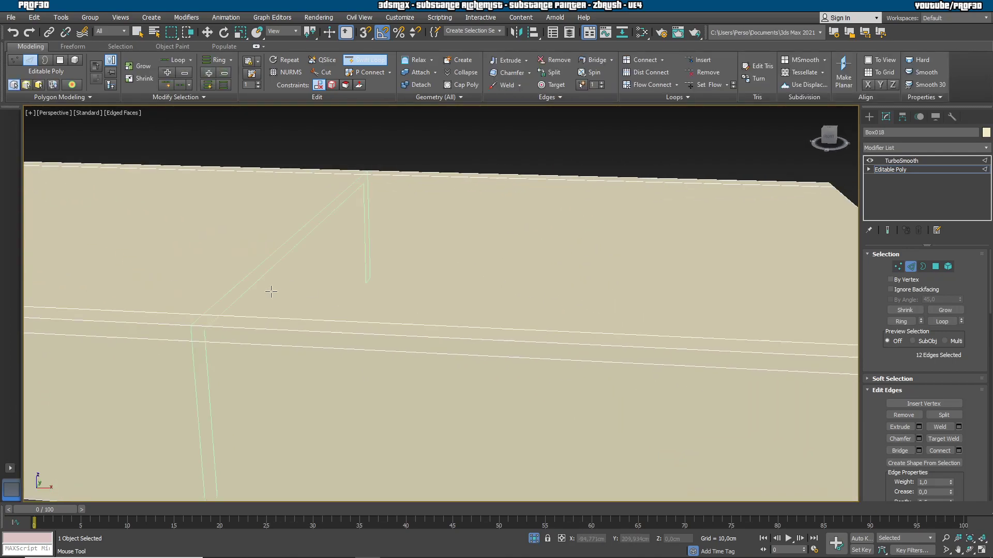
{"action": "scroll", "coordinate": [556, 340], "scroll_direction": "down", "scroll_amount": 5}
{"action": "scroll", "coordinate": [641, 351], "scroll_direction": "up", "scroll_amount": 8}
{"action": "left_click", "coordinate": [553, 265]}
{"action": "scroll", "coordinate": [550, 357], "scroll_direction": "down", "scroll_amount": 5}
{"action": "middle_click_drag", "start_coordinate": [528, 395], "coordinate": [470, 274]}
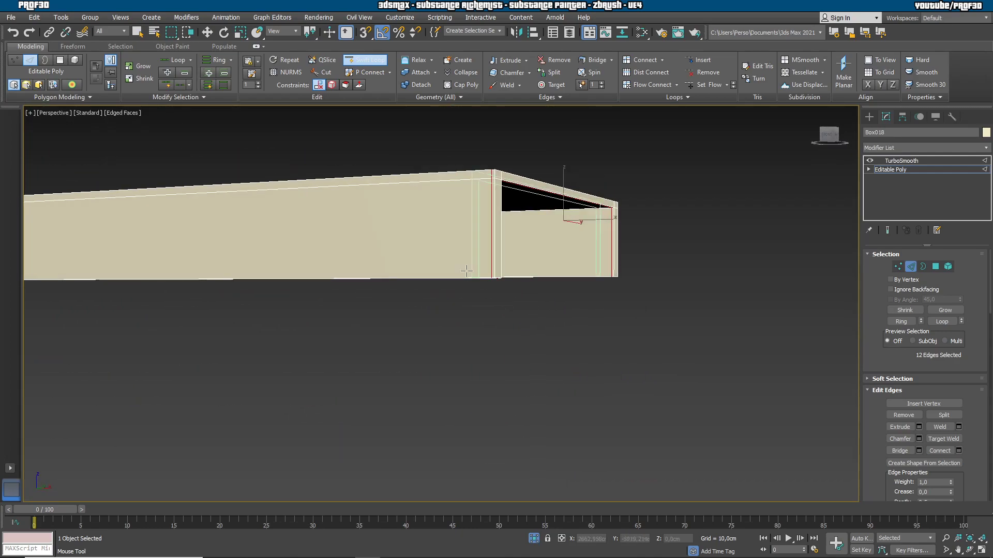
Add Swift Loop support edges near the lower edge of the bracket's side and along the thickness of its leg.
{"action": "scroll", "coordinate": [469, 274], "scroll_direction": "up", "scroll_amount": 5}
{"action": "left_click", "coordinate": [519, 295]}
{"action": "scroll", "coordinate": [519, 297], "scroll_direction": "up", "scroll_amount": 4}
{"action": "middle_click_drag", "start_coordinate": [521, 300], "coordinate": [693, 356]}
{"action": "scroll", "coordinate": [693, 356], "scroll_direction": "down", "scroll_amount": 4}
{"action": "middle_click_drag", "start_coordinate": [196, 345], "coordinate": [493, 363]}
{"action": "scroll", "coordinate": [475, 366], "scroll_direction": "up", "scroll_amount": 5}
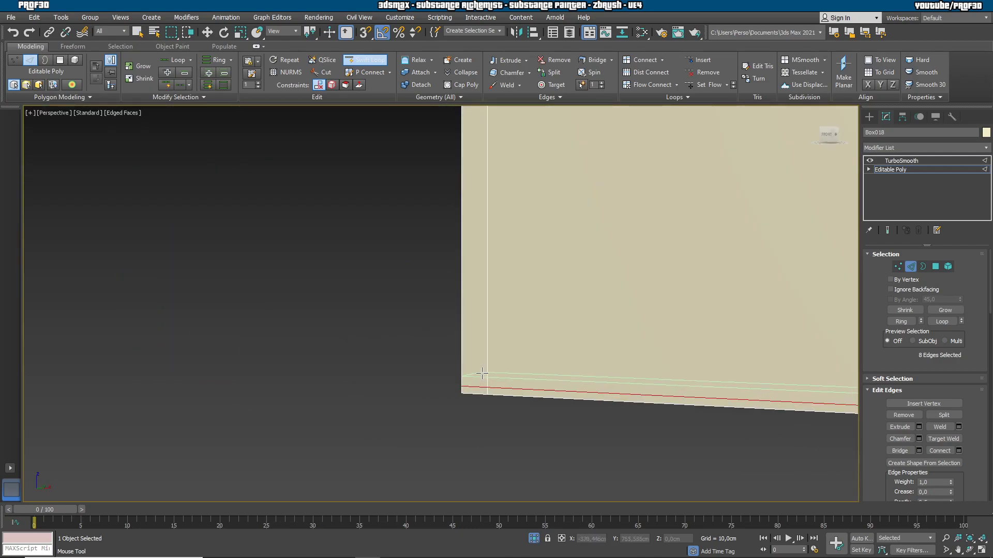
{"action": "scroll", "coordinate": [501, 343], "scroll_direction": "down", "scroll_amount": 8}
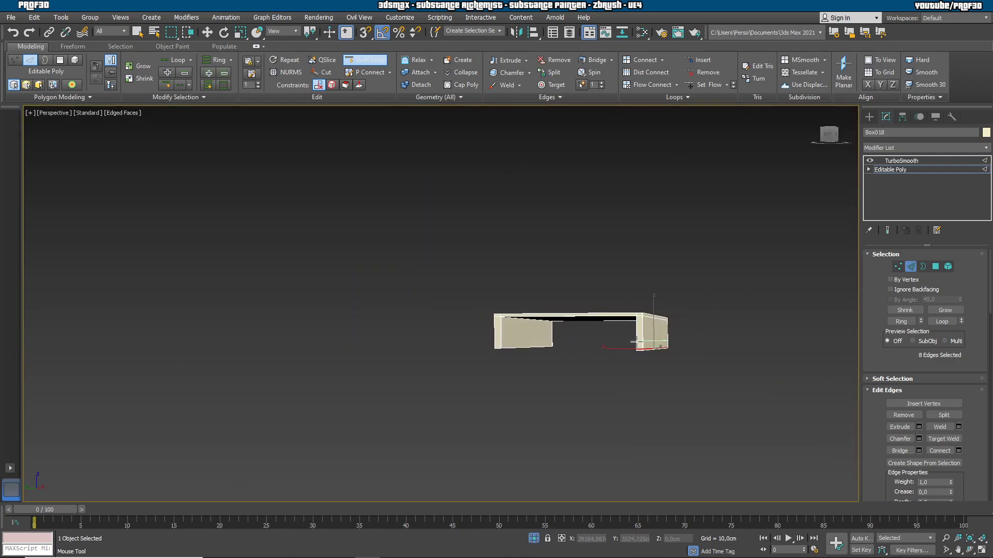
{"action": "scroll", "coordinate": [634, 342], "scroll_direction": "up", "scroll_amount": 5}
{"action": "left_click", "coordinate": [653, 371], "text": "ctrl"}
{"action": "scroll", "coordinate": [651, 371], "scroll_direction": "up", "scroll_amount": 5}
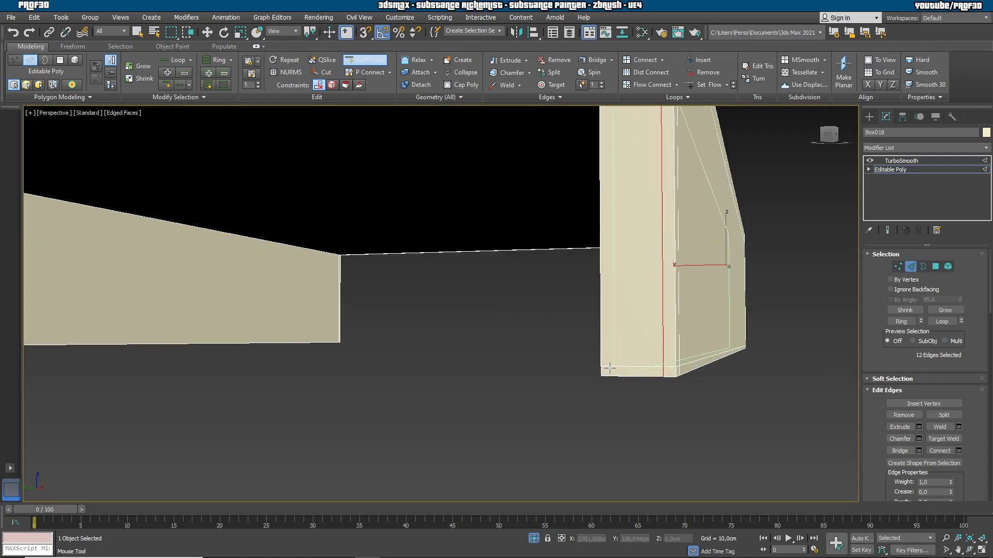
Add Swift Loop support edges at the bracket's inner corners, just below the top slab on its legs.
{"action": "middle_click_drag", "start_coordinate": [608, 306], "coordinate": [592, 416]}
{"action": "scroll", "coordinate": [591, 417], "scroll_direction": "down", "scroll_amount": 3}
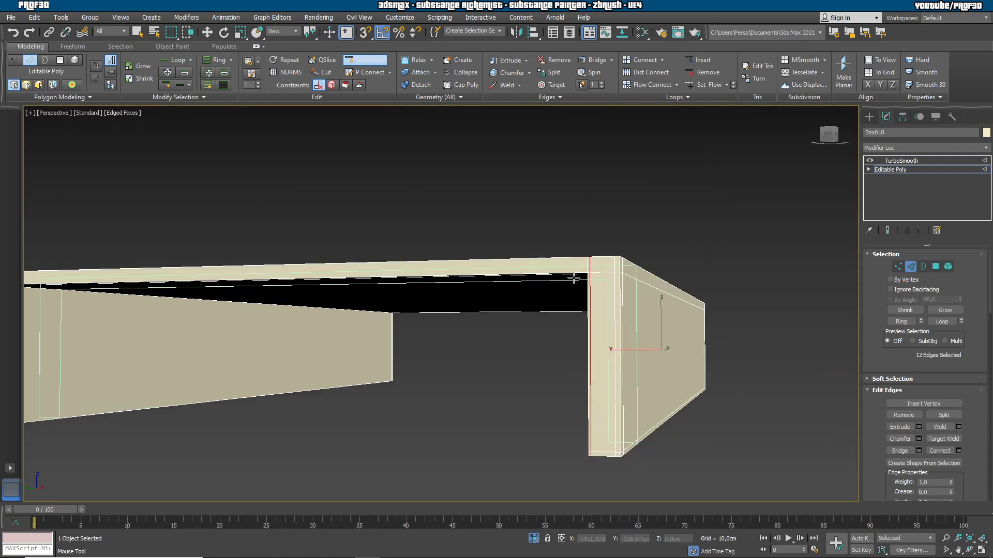
{"action": "middle_click_drag", "start_coordinate": [596, 262], "coordinate": [616, 279], "text": "alt"}
{"action": "middle_click_drag", "start_coordinate": [644, 314], "coordinate": [592, 328]}
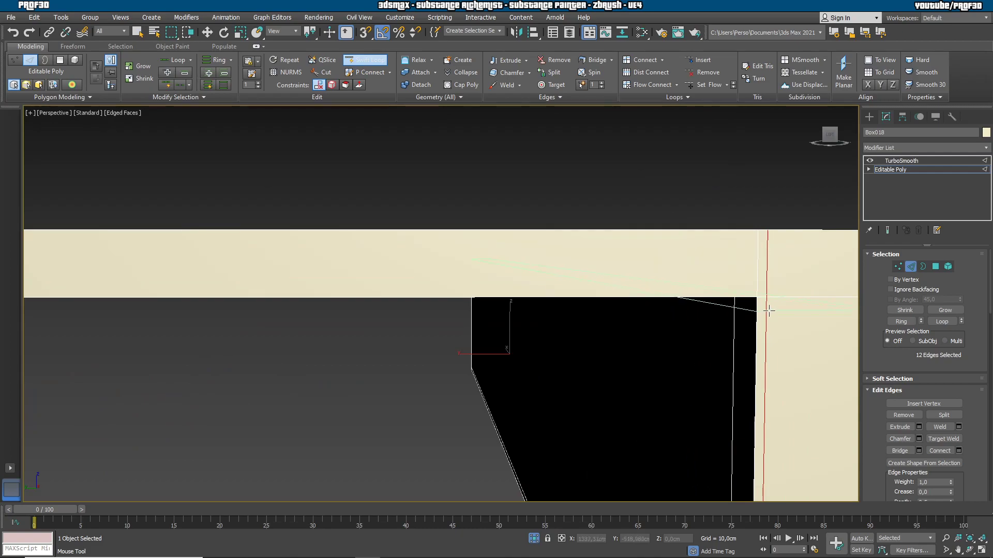
{"action": "scroll", "coordinate": [594, 326], "scroll_direction": "down", "scroll_amount": 3}
{"action": "middle_click_drag", "start_coordinate": [595, 326], "coordinate": [432, 348]}
{"action": "scroll", "coordinate": [595, 385], "scroll_direction": "up", "scroll_amount": 3}
{"action": "scroll", "coordinate": [619, 350], "scroll_direction": "down", "scroll_amount": 3}
{"action": "scroll", "coordinate": [481, 318], "scroll_direction": "up", "scroll_amount": 2}
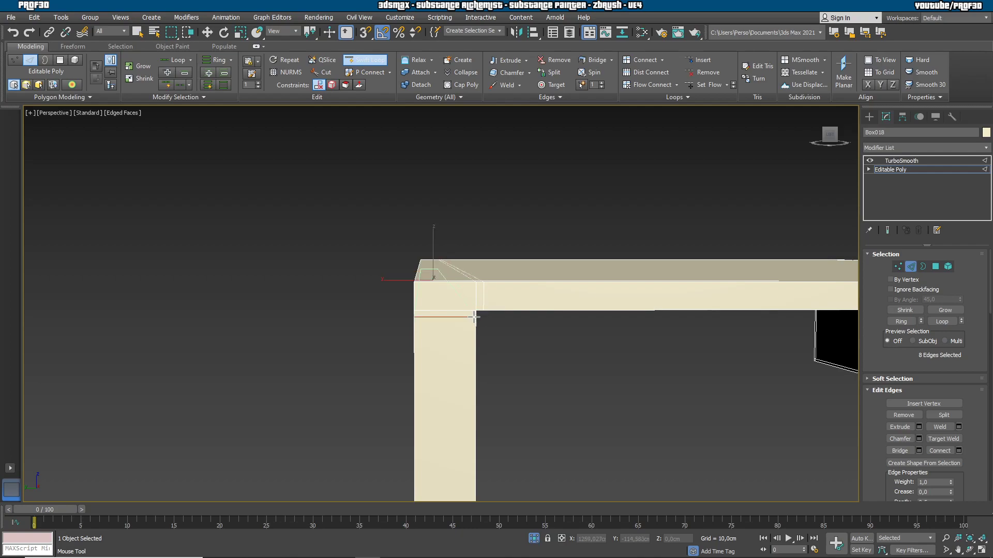
{"action": "middle_click_drag", "start_coordinate": [421, 302], "coordinate": [302, 368], "text": "alt"}
{"action": "left_click", "coordinate": [293, 379]}
Preview the bracket with TurboSmooth at 3 iterations and end its isolation.
{"action": "scroll", "coordinate": [505, 328], "scroll_direction": "down", "scroll_amount": 6}
{"action": "middle_click_drag", "start_coordinate": [506, 329], "coordinate": [470, 377], "text": "alt"}
{"action": "left_click", "coordinate": [894, 163]}
{"action": "mouse_move", "coordinate": [734, 356]}
{"action": "middle_mouse_down", "text": "alt"}
{"action": "mouse_move", "coordinate": [750, 361]}
{"action": "mouse_move", "coordinate": [791, 342]}
{"action": "mouse_move", "coordinate": [753, 284]}
{"action": "mouse_move", "coordinate": [571, 346]}
{"action": "mouse_move", "coordinate": [730, 356]}
{"action": "middle_mouse_up", "text": "alt"}
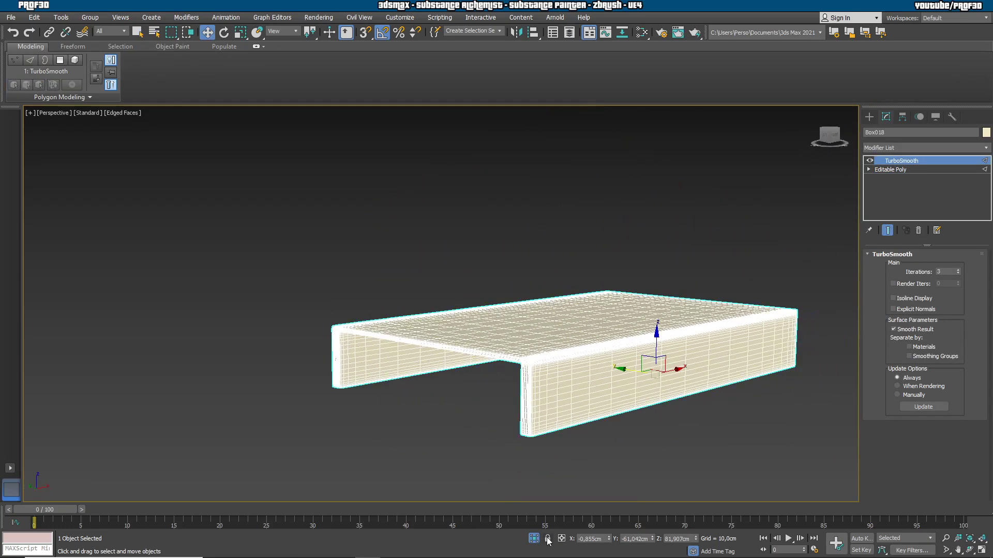
{"action": "key", "text": "alt+q"}
Delete the unsmoothed rear beige bracket and replace it with a copy of the detailed front bracket.
{"action": "scroll", "coordinate": [653, 372], "scroll_direction": "up", "scroll_amount": 4}
{"action": "middle_click_drag", "start_coordinate": [548, 381], "coordinate": [429, 337], "text": "alt"}
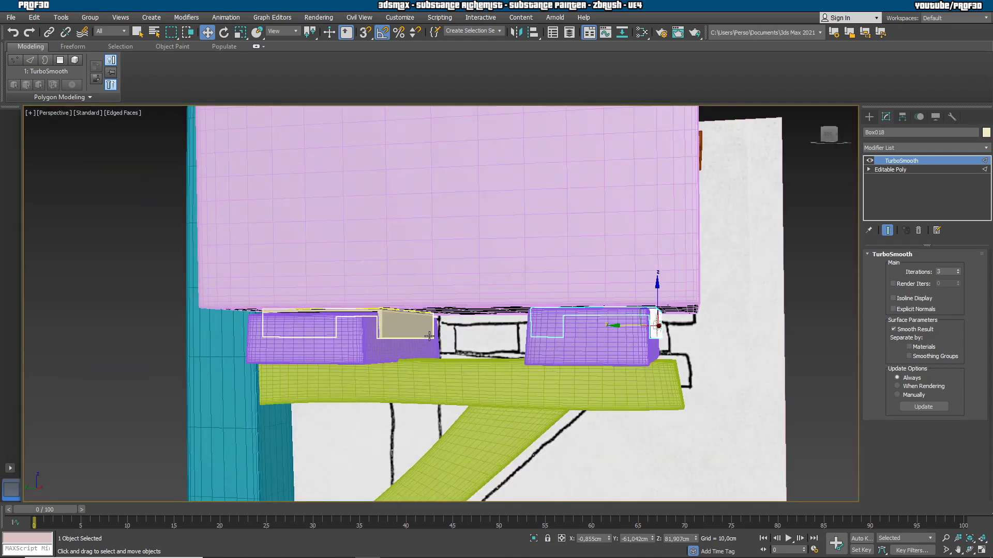
{"action": "left_click", "coordinate": [428, 334]}
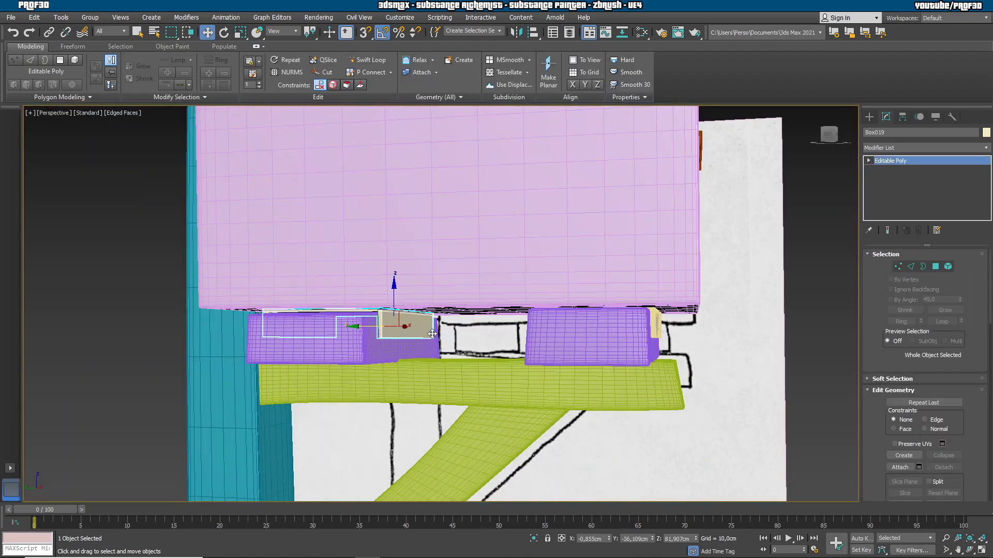
{"action": "left_click", "coordinate": [642, 332]}
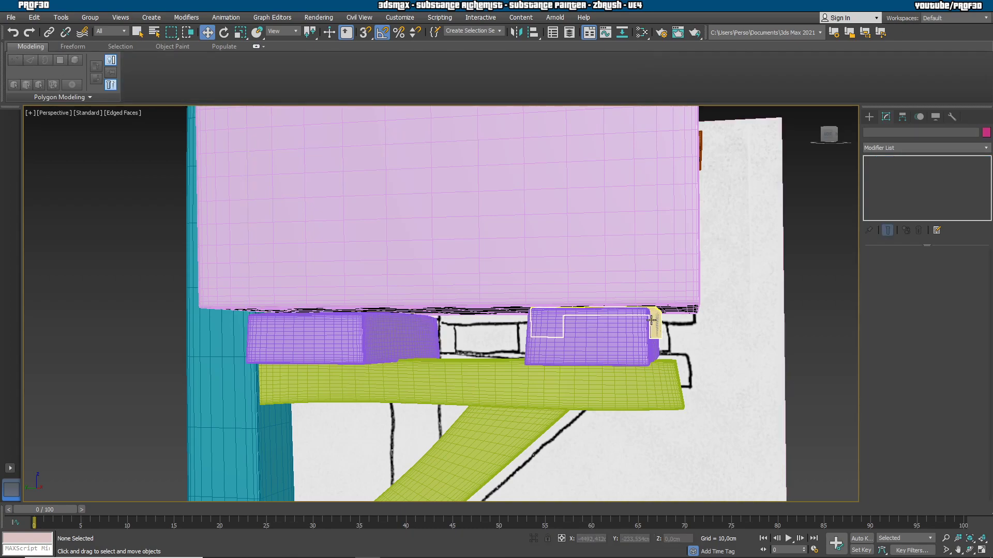
{"action": "left_click_drag", "start_coordinate": [630, 329], "coordinate": [377, 339], "text": "shift"}
{"action": "left_click", "coordinate": [500, 328]}
Move the vertices at the copied bracket's rear end about 1.1 cm along Y toward the teal post.
{"action": "middle_click_drag", "start_coordinate": [489, 336], "coordinate": [521, 340], "text": "alt"}
{"action": "left_click", "coordinate": [887, 178]}
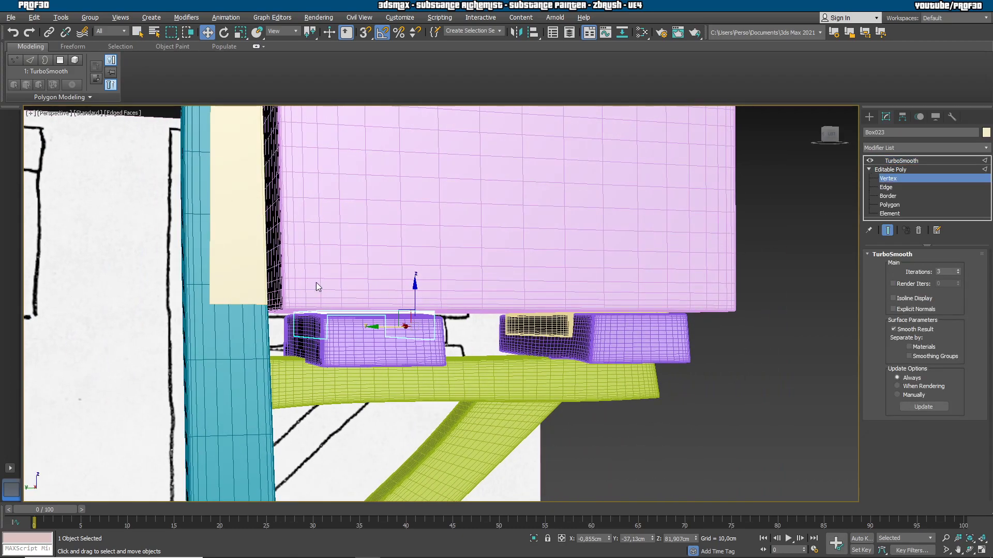
{"action": "middle_click_drag", "start_coordinate": [355, 362], "coordinate": [337, 363], "text": "alt"}
{"action": "left_click_drag", "start_coordinate": [284, 322], "coordinate": [271, 323]}
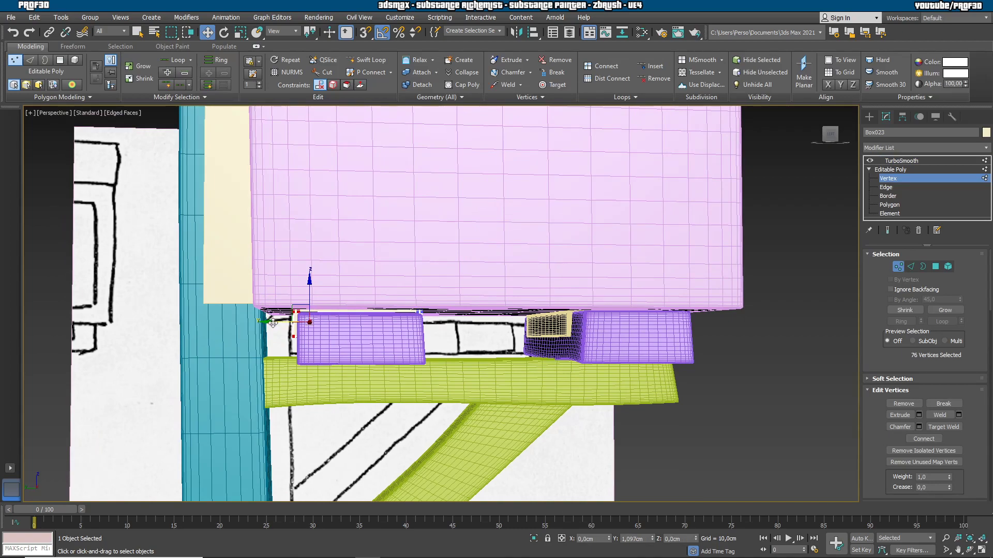
Select the beige bracket wrapped around the teal post behind the mailbox and isolate it.
{"action": "left_click", "coordinate": [869, 117]}
{"action": "mouse_move", "coordinate": [561, 310]}
{"action": "middle_mouse_down", "text": "alt"}
{"action": "mouse_move", "coordinate": [589, 290]}
{"action": "mouse_move", "coordinate": [559, 301]}
{"action": "mouse_move", "coordinate": [558, 318]}
{"action": "middle_mouse_up", "text": "alt"}
{"action": "scroll", "coordinate": [558, 318], "scroll_direction": "down", "scroll_amount": 5}
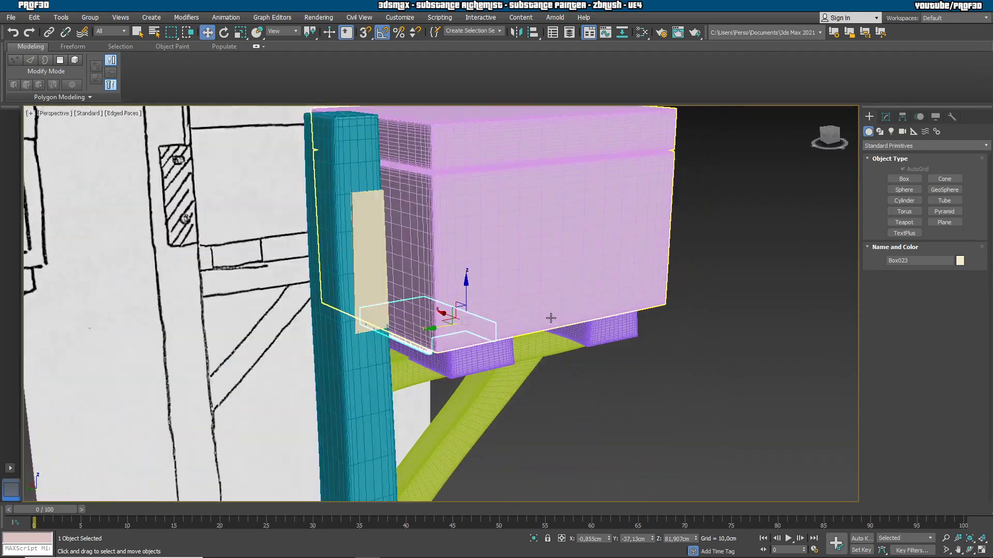
{"action": "left_click", "coordinate": [430, 279]}
{"action": "middle_click_drag", "start_coordinate": [432, 278], "coordinate": [517, 272], "text": "alt"}
{"action": "scroll", "coordinate": [448, 284], "scroll_direction": "up", "scroll_amount": 6}
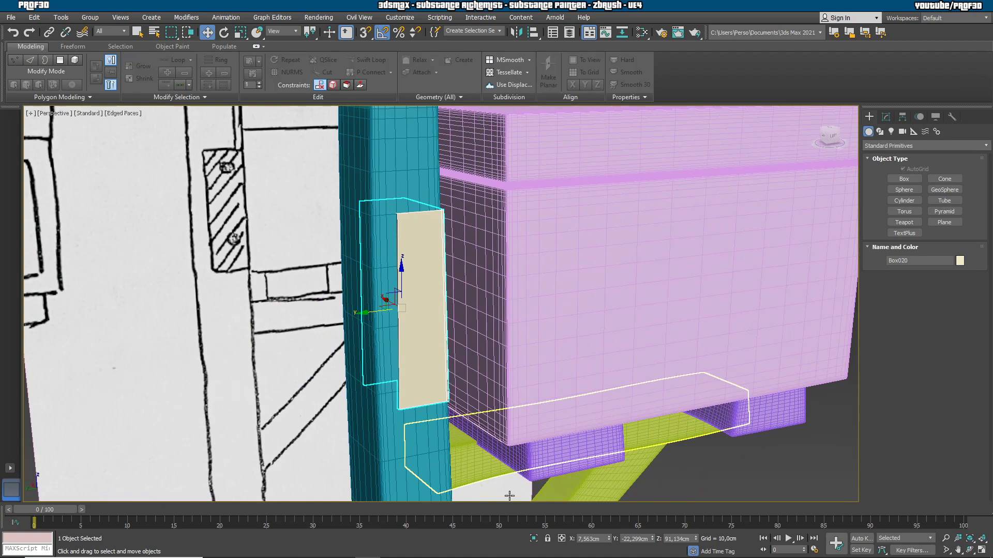
{"action": "left_click", "coordinate": [534, 538]}
{"action": "middle_click_drag", "start_coordinate": [515, 214], "coordinate": [525, 270], "text": "alt"}
{"action": "scroll", "coordinate": [525, 270], "scroll_direction": "down", "scroll_amount": 3}
Apply a TurboSmooth modifier with 3 iterations to the isolated U-shaped bracket.
{"action": "left_click", "coordinate": [885, 116]}
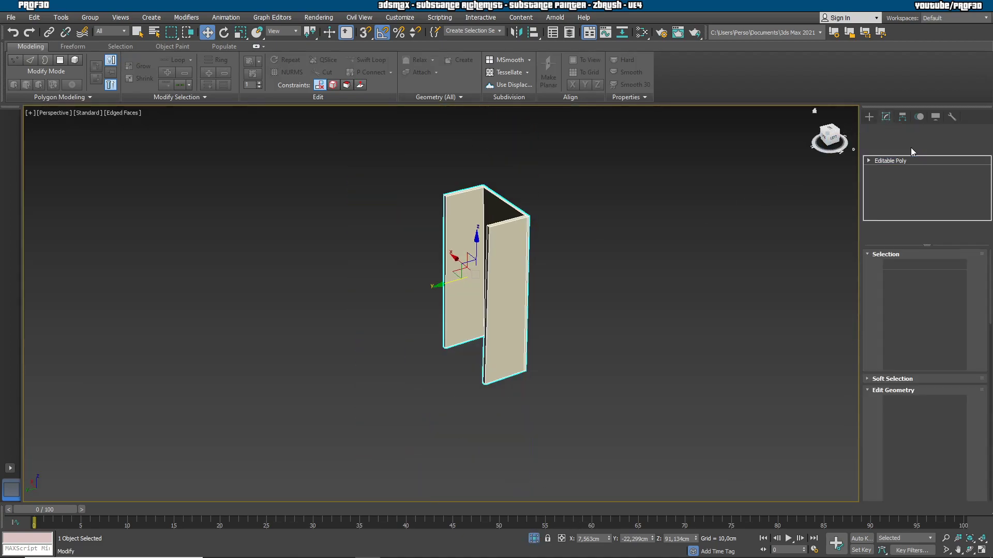
{"action": "left_click", "coordinate": [911, 147]}
{"action": "scroll", "coordinate": [898, 326], "scroll_direction": "down", "scroll_amount": 10}
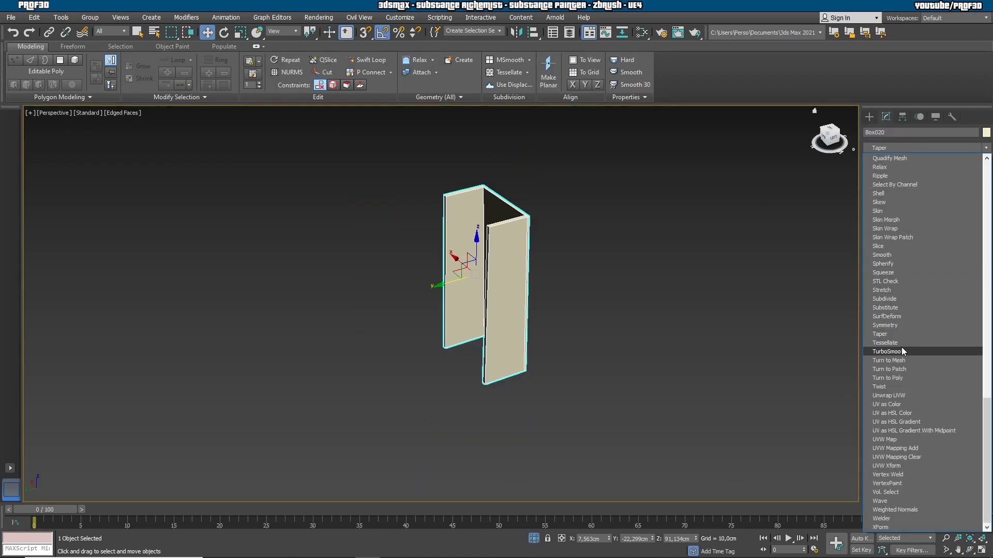
{"action": "left_click", "coordinate": [901, 351]}
{"action": "left_click", "coordinate": [957, 269]}
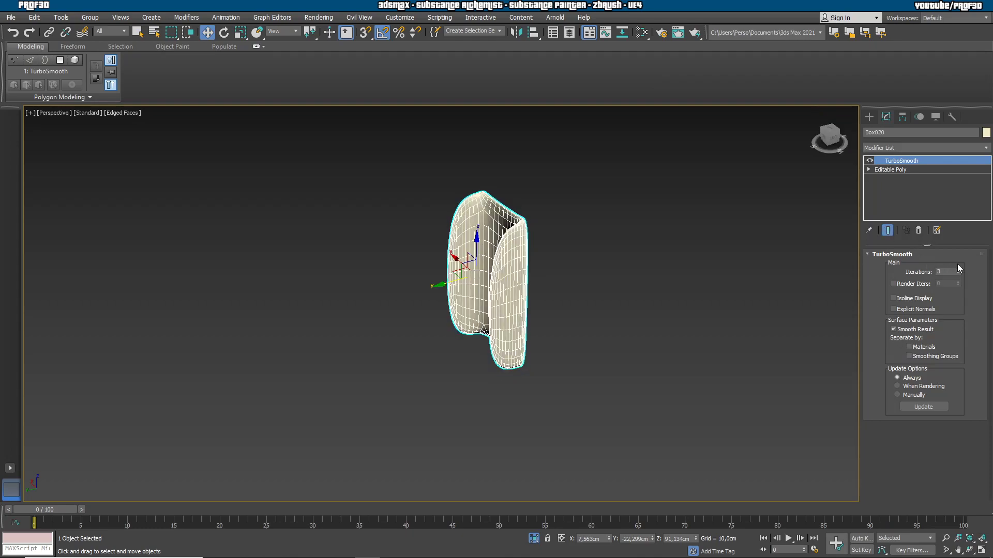
Add Swift Loop support edges to the bracket's base mesh along its upper rim and outer vertical corners.
{"action": "left_click", "coordinate": [888, 169]}
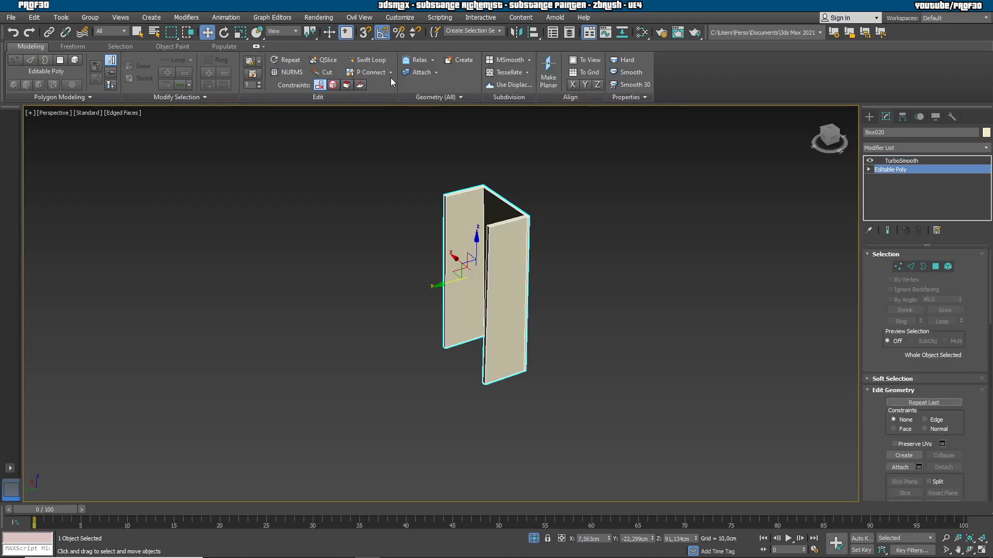
{"action": "left_click", "coordinate": [369, 59]}
{"action": "scroll", "coordinate": [482, 204], "scroll_direction": "up", "scroll_amount": 6}
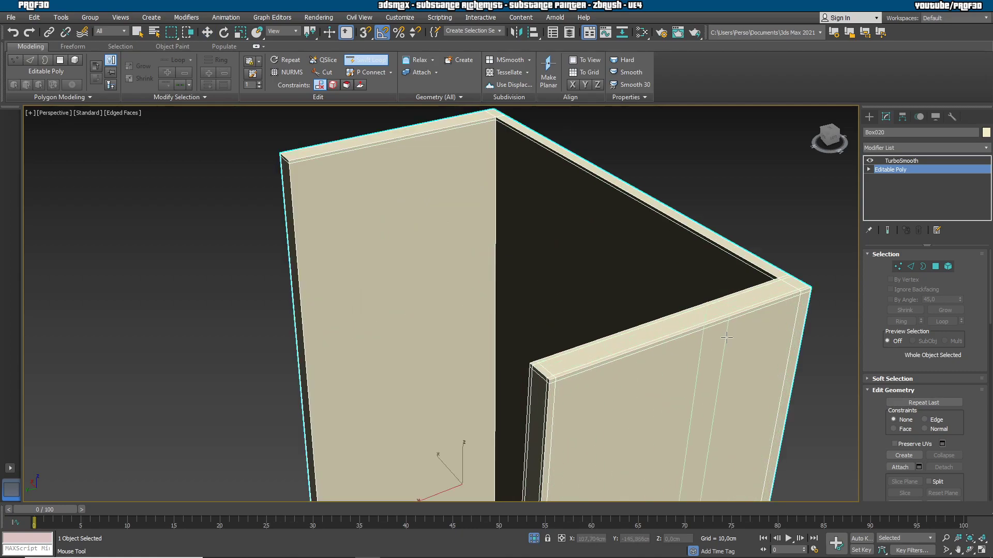
{"action": "middle_click_drag", "start_coordinate": [797, 296], "coordinate": [711, 327], "text": "alt"}
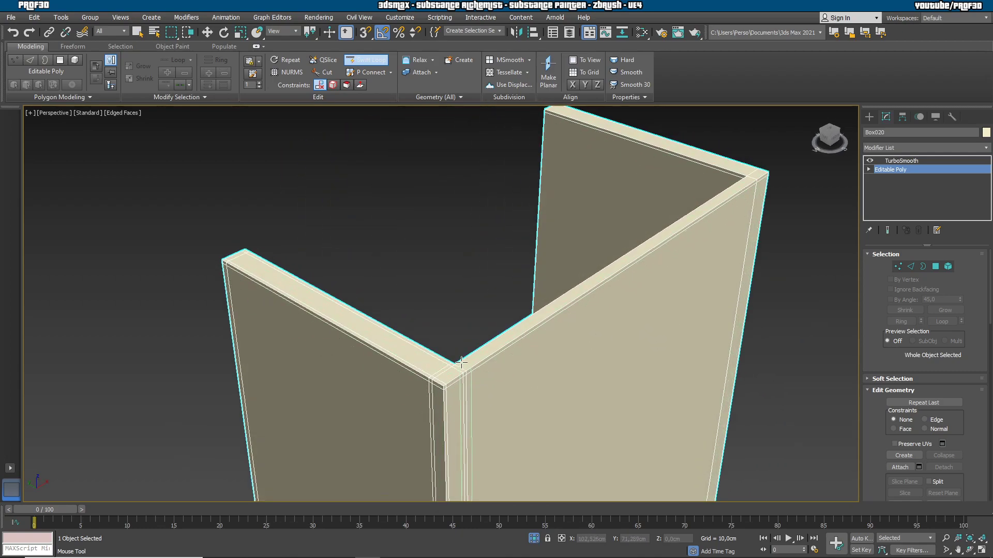
{"action": "scroll", "coordinate": [462, 362], "scroll_direction": "up", "scroll_amount": 4}
{"action": "scroll", "coordinate": [448, 369], "scroll_direction": "down", "scroll_amount": 3}
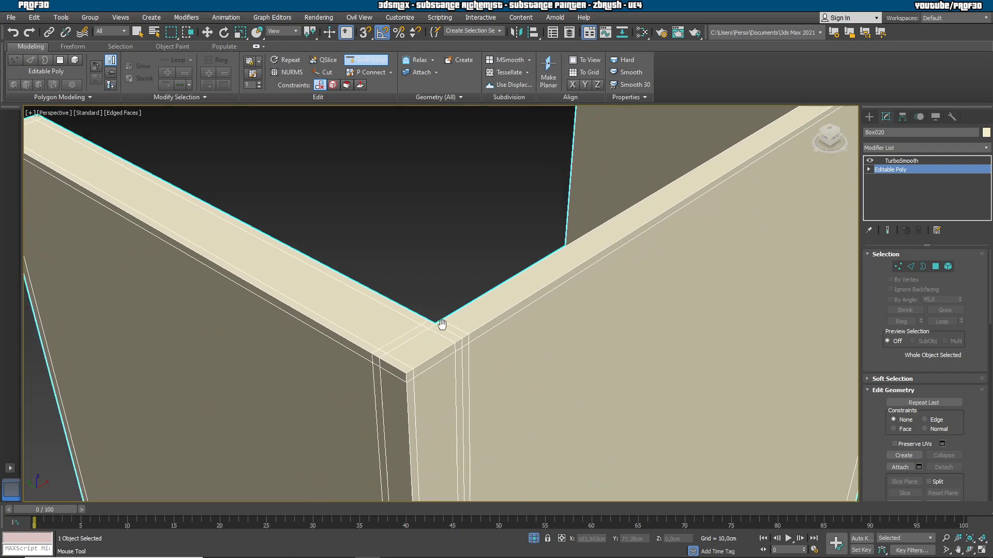
{"action": "left_click", "coordinate": [406, 309]}
{"action": "middle_click_drag", "start_coordinate": [422, 397], "coordinate": [416, 299]}
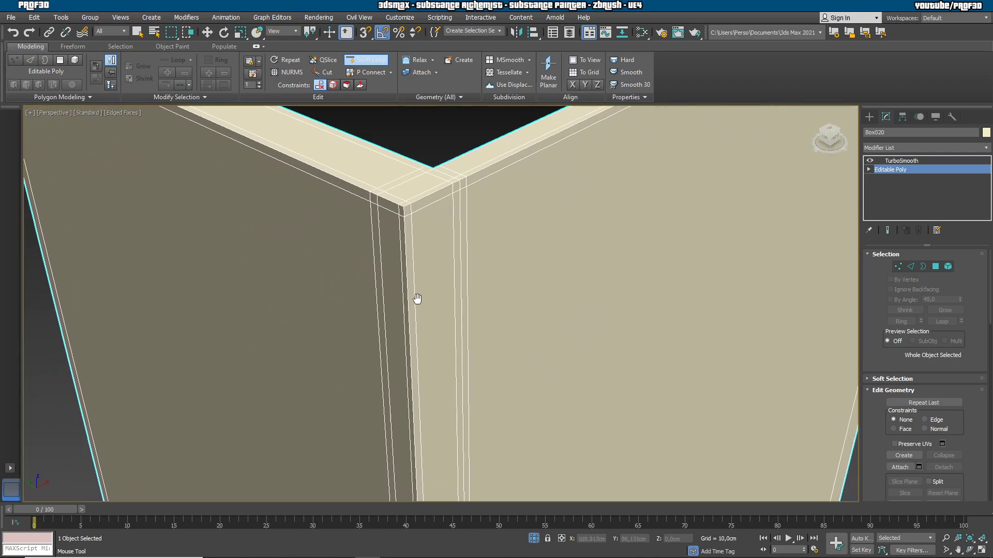
Add Swift Loop support edges close to the lower rim of the bracket and the free ends of its arms.
{"action": "scroll", "coordinate": [417, 299], "scroll_direction": "down", "scroll_amount": 5}
{"action": "middle_click_drag", "start_coordinate": [419, 397], "coordinate": [613, 394], "text": "alt"}
{"action": "scroll", "coordinate": [613, 395], "scroll_direction": "up", "scroll_amount": 4}
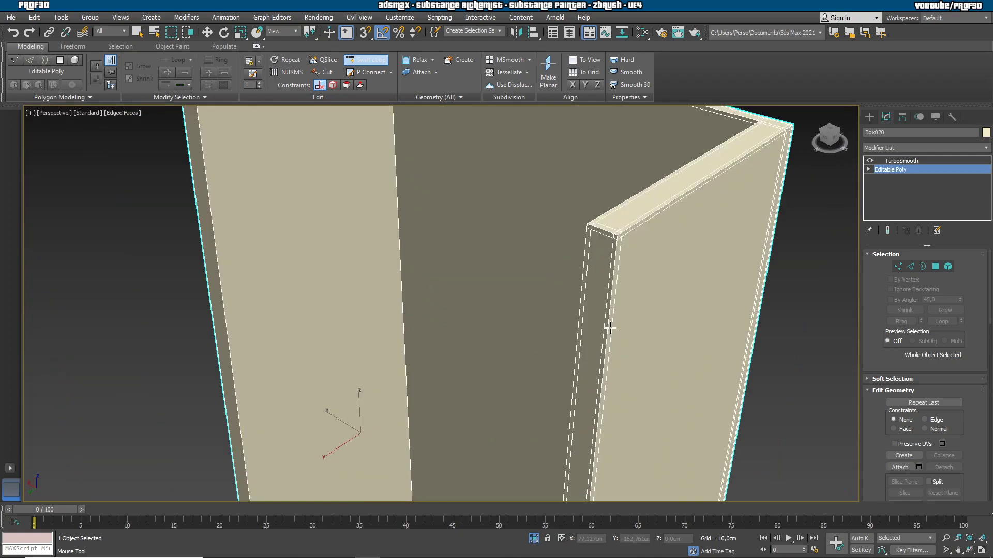
{"action": "scroll", "coordinate": [569, 357], "scroll_direction": "down", "scroll_amount": 8}
{"action": "middle_click_drag", "start_coordinate": [574, 433], "coordinate": [517, 110]}
{"action": "scroll", "coordinate": [501, 156], "scroll_direction": "up", "scroll_amount": 7}
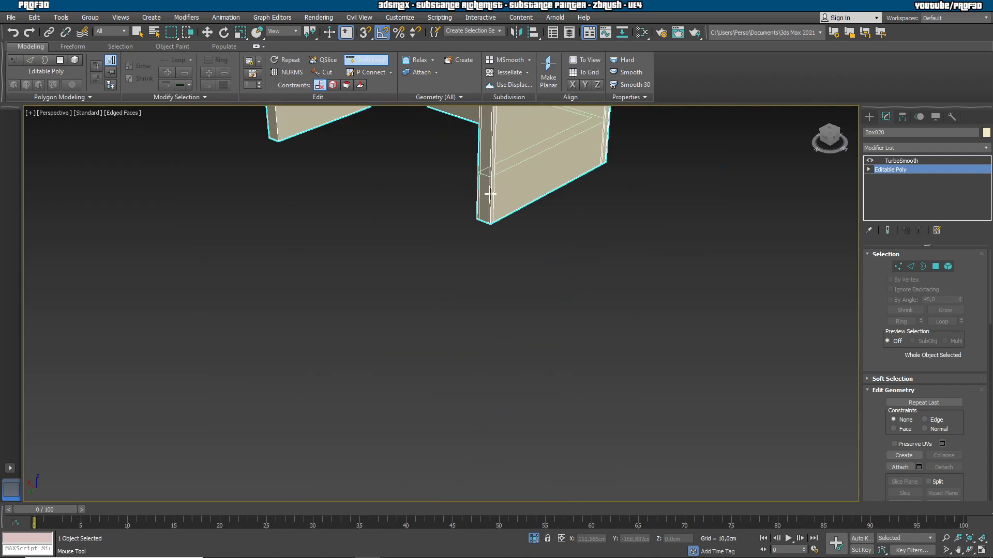
{"action": "scroll", "coordinate": [490, 237], "scroll_direction": "up", "scroll_amount": 5}
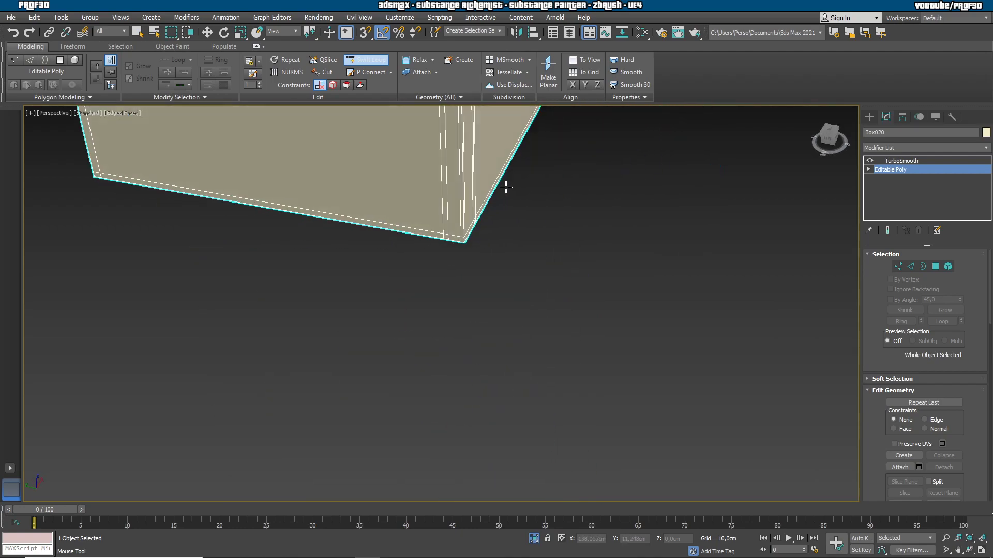
{"action": "middle_click_drag", "start_coordinate": [476, 189], "coordinate": [489, 375]}
{"action": "scroll", "coordinate": [489, 375], "scroll_direction": "down", "scroll_amount": 2}
Add the remaining Swift Loop support edges across the bracket's wall thickness and around its inner corners.
{"action": "middle_click_drag", "start_coordinate": [433, 282], "coordinate": [495, 290], "text": "alt"}
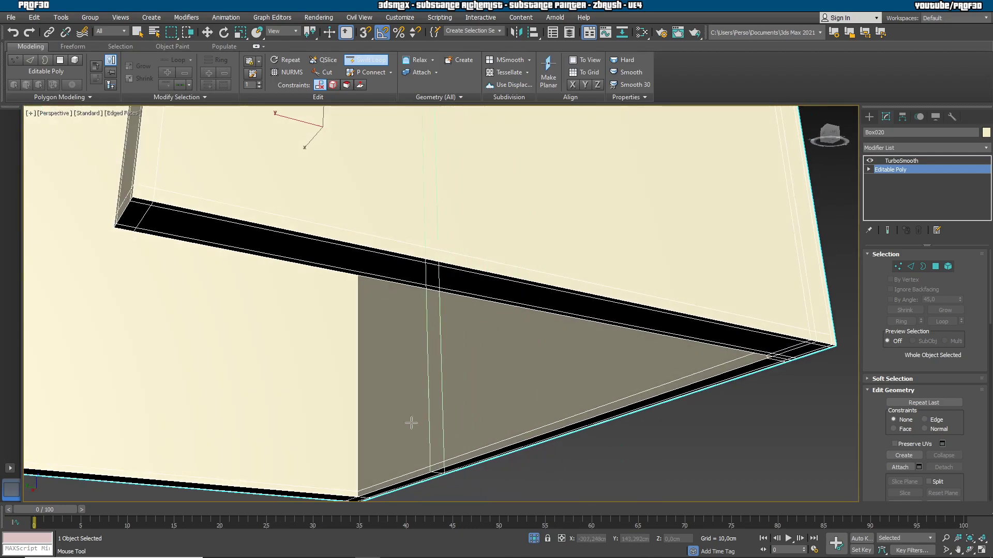
{"action": "middle_click_drag", "start_coordinate": [349, 384], "coordinate": [565, 391]}
{"action": "scroll", "coordinate": [565, 392], "scroll_direction": "down", "scroll_amount": 3}
{"action": "middle_click_drag", "start_coordinate": [492, 372], "coordinate": [565, 381], "text": "alt"}
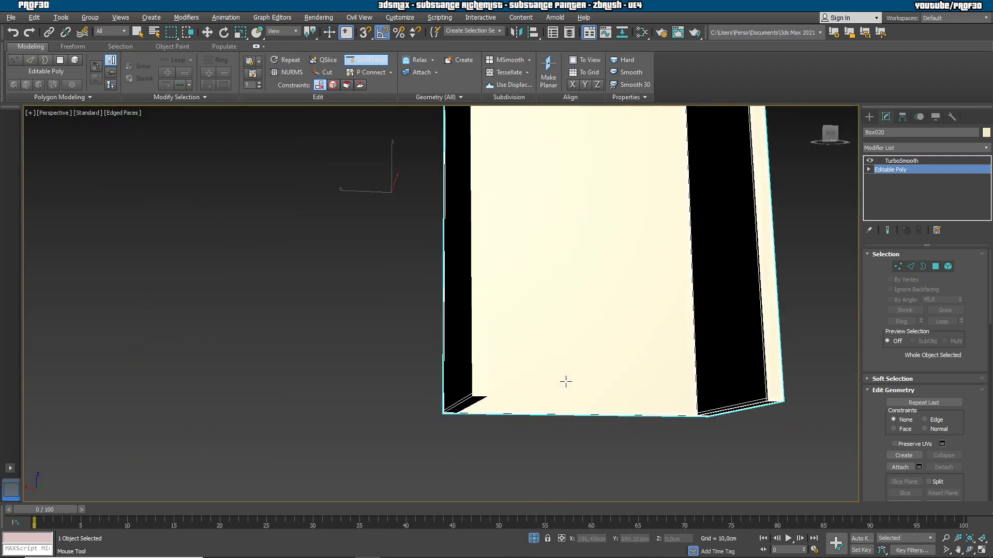
{"action": "scroll", "coordinate": [475, 398], "scroll_direction": "up", "scroll_amount": 3}
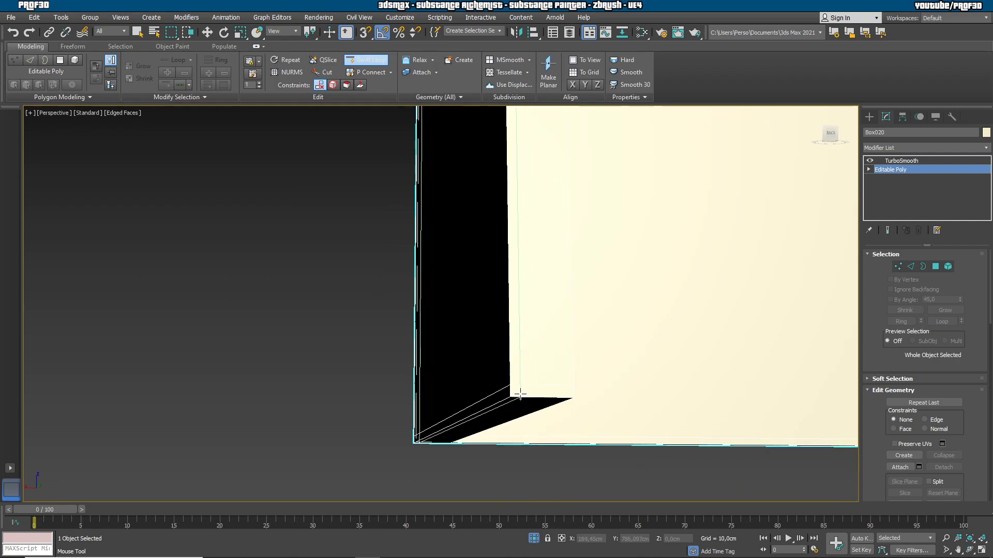
{"action": "middle_click_drag", "start_coordinate": [544, 341], "coordinate": [519, 339], "text": "alt"}
{"action": "middle_click_drag", "start_coordinate": [497, 297], "coordinate": [472, 325], "text": "alt"}
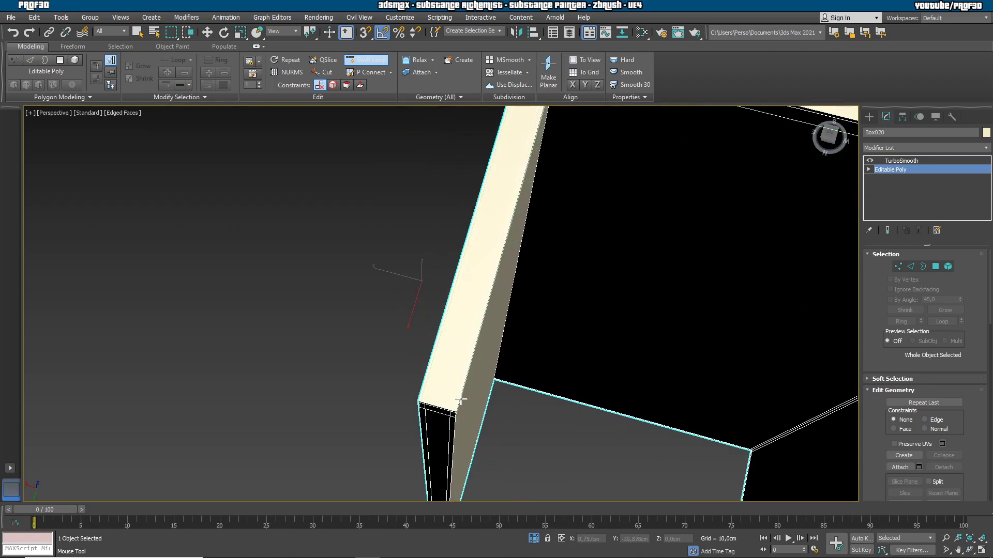
{"action": "middle_click_drag", "start_coordinate": [476, 390], "coordinate": [675, 316], "text": "alt"}
{"action": "middle_click_drag", "start_coordinate": [715, 360], "coordinate": [561, 406]}
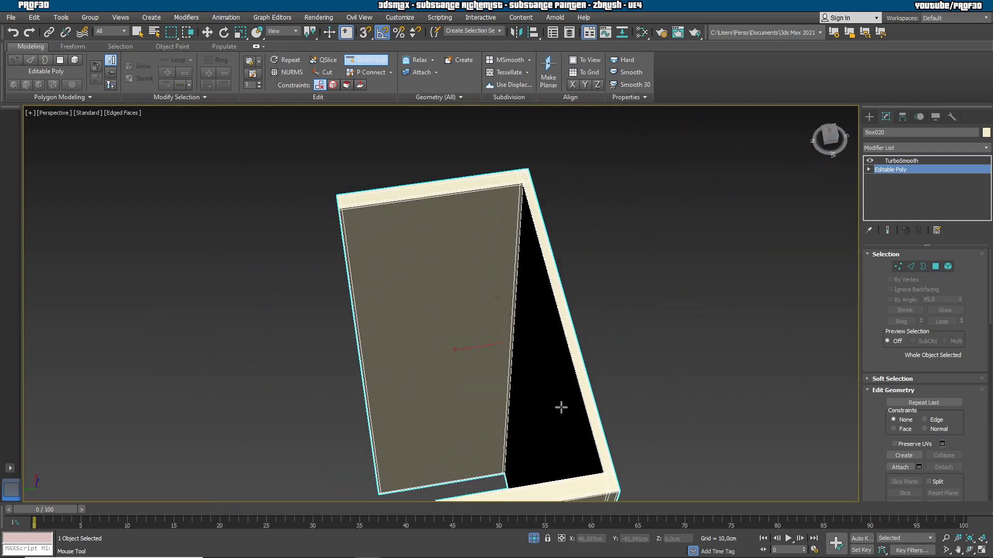
{"action": "scroll", "coordinate": [560, 407], "scroll_direction": "down", "scroll_amount": 2}
{"action": "scroll", "coordinate": [546, 271], "scroll_direction": "up", "scroll_amount": 5}
{"action": "scroll", "coordinate": [496, 235], "scroll_direction": "down", "scroll_amount": 6}
{"action": "scroll", "coordinate": [490, 230], "scroll_direction": "up", "scroll_amount": 3}
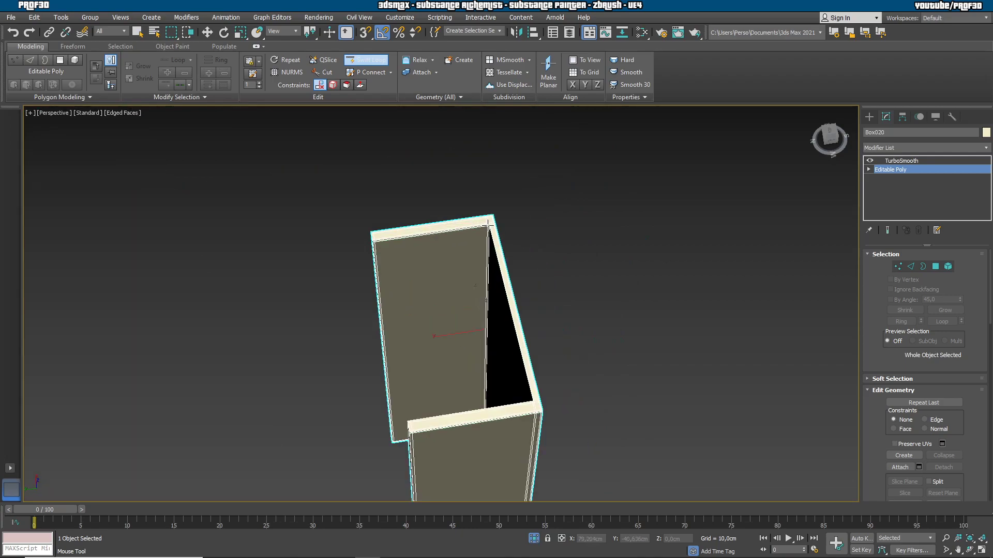
{"action": "scroll", "coordinate": [488, 223], "scroll_direction": "up", "scroll_amount": 4}
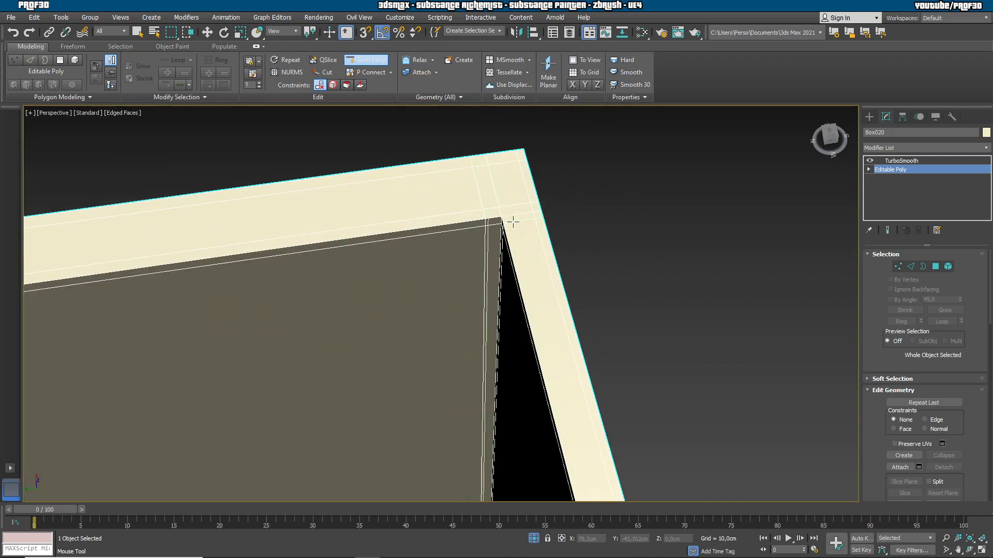
Return the post bracket to its TurboSmooth result and end its isolation to check it on the full mailbox.
{"action": "left_click", "coordinate": [898, 163]}
{"action": "scroll", "coordinate": [664, 325], "scroll_direction": "down", "scroll_amount": 6}
{"action": "middle_click_drag", "start_coordinate": [696, 385], "coordinate": [656, 331], "text": "alt"}
{"action": "left_click", "coordinate": [537, 540]}
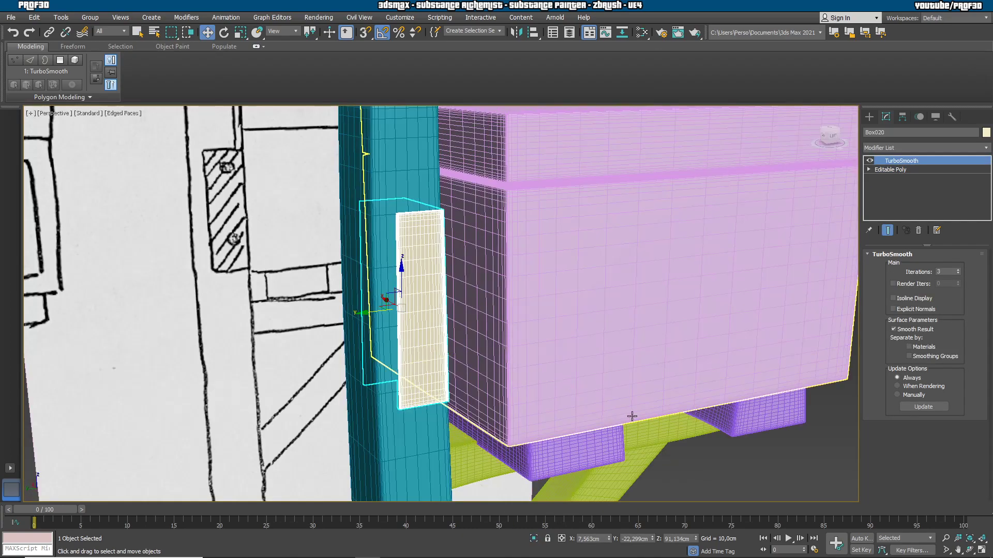
{"action": "scroll", "coordinate": [586, 369], "scroll_direction": "down", "scroll_amount": 5}
{"action": "middle_click_drag", "start_coordinate": [587, 369], "coordinate": [642, 283], "text": "alt"}
{"action": "middle_click_drag", "start_coordinate": [635, 297], "coordinate": [701, 328], "text": "alt"}
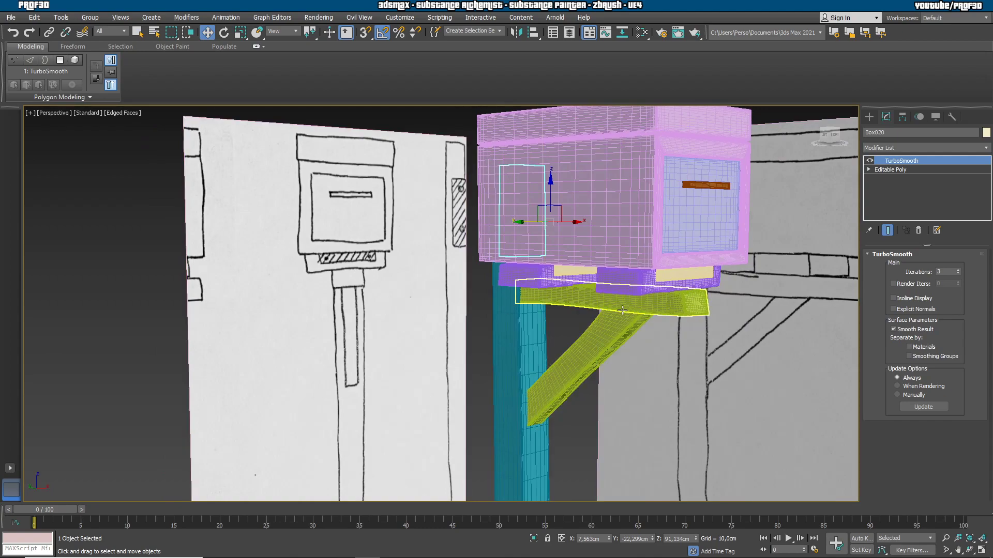
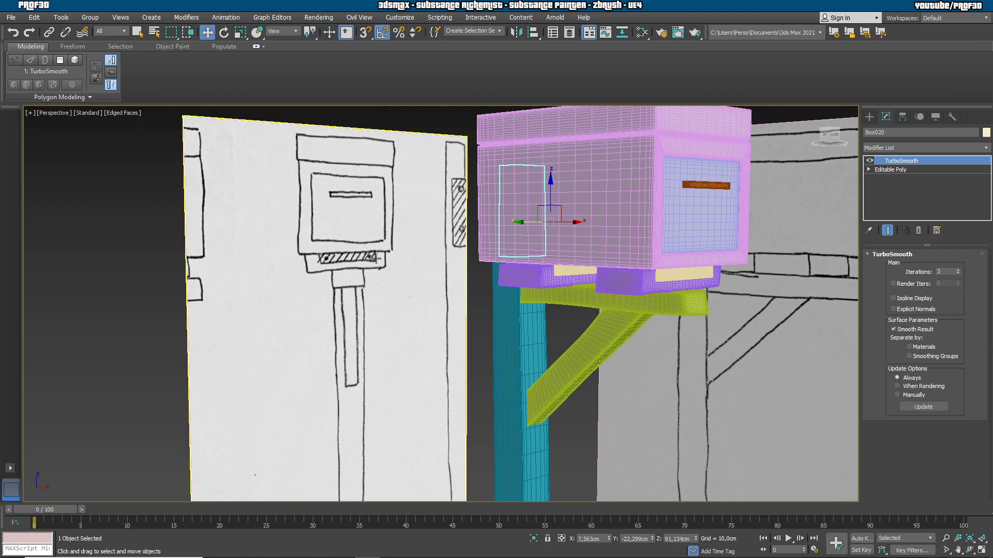
Create a sphere with a radius of about 9.1 cm in the empty space away from the mailbox.
{"action": "left_click", "coordinate": [869, 116]}
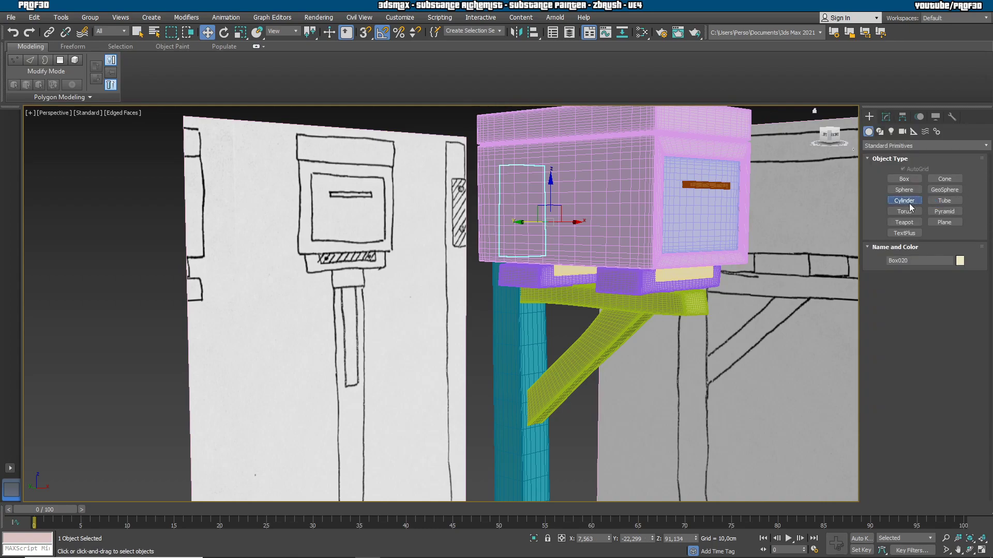
{"action": "left_click", "coordinate": [903, 200]}
{"action": "left_click", "coordinate": [904, 189]}
{"action": "scroll", "coordinate": [568, 310], "scroll_direction": "down", "scroll_amount": 5}
{"action": "middle_click_drag", "start_coordinate": [667, 491], "coordinate": [590, 291]}
{"action": "left_click_drag", "start_coordinate": [576, 269], "coordinate": [583, 279]}
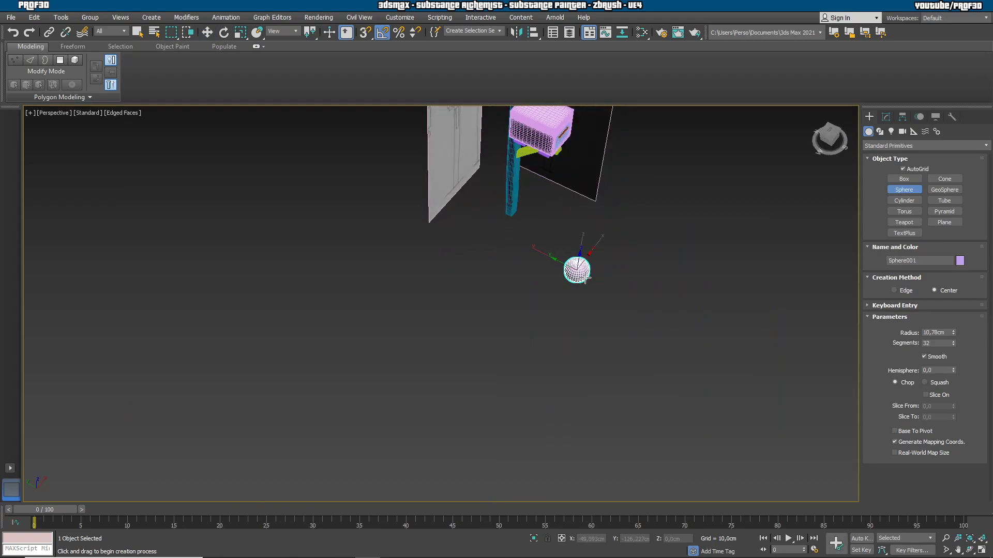
{"action": "key", "text": "z"}
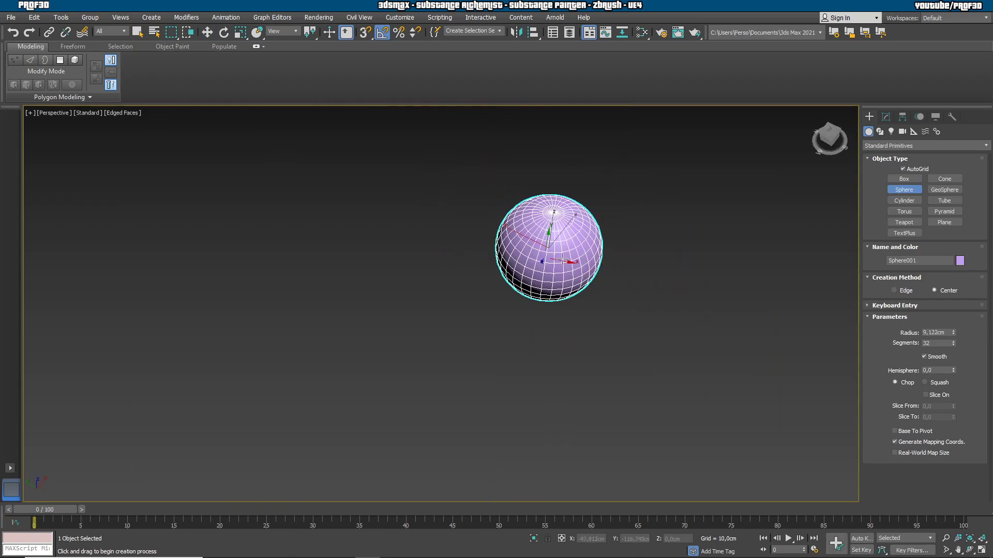
Rotate the sphere -90 degrees about the X axis so its poles lie horizontally.
{"action": "left_click", "coordinate": [226, 32]}
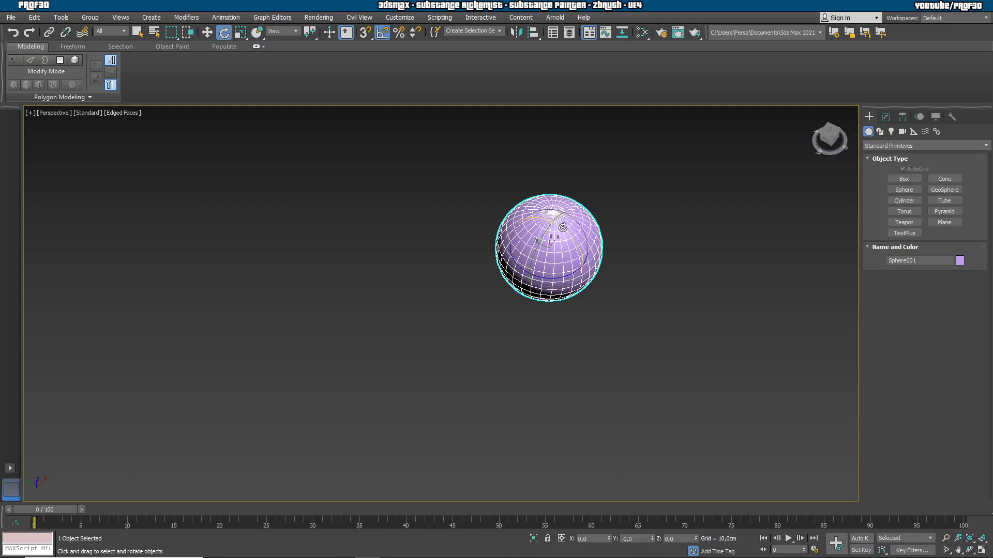
{"action": "left_click_drag", "start_coordinate": [568, 231], "coordinate": [524, 215]}
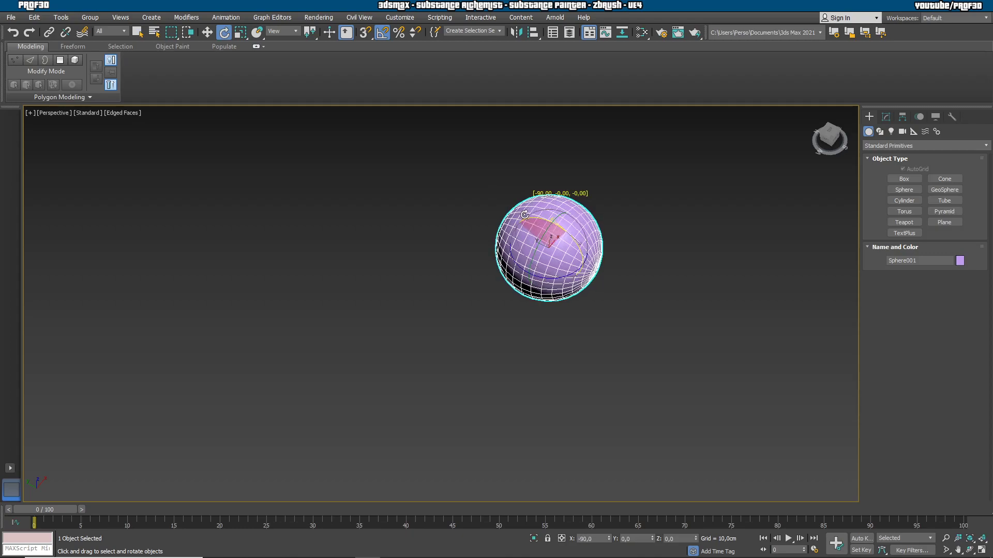
{"action": "scroll", "coordinate": [563, 227], "scroll_direction": "up", "scroll_amount": 4}
{"action": "middle_click_drag", "start_coordinate": [643, 221], "coordinate": [602, 209], "text": "alt"}
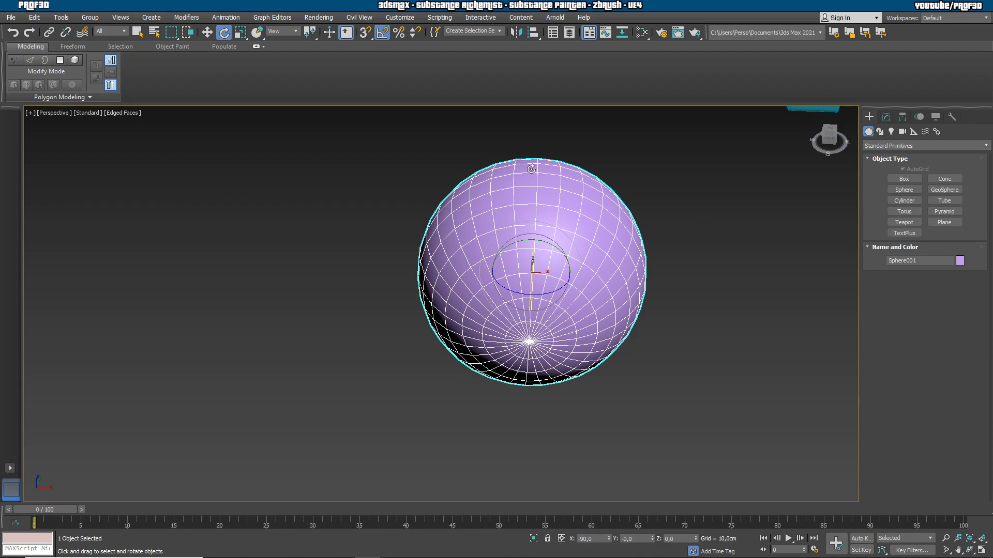
{"action": "scroll", "coordinate": [647, 204], "scroll_direction": "down", "scroll_amount": 3}
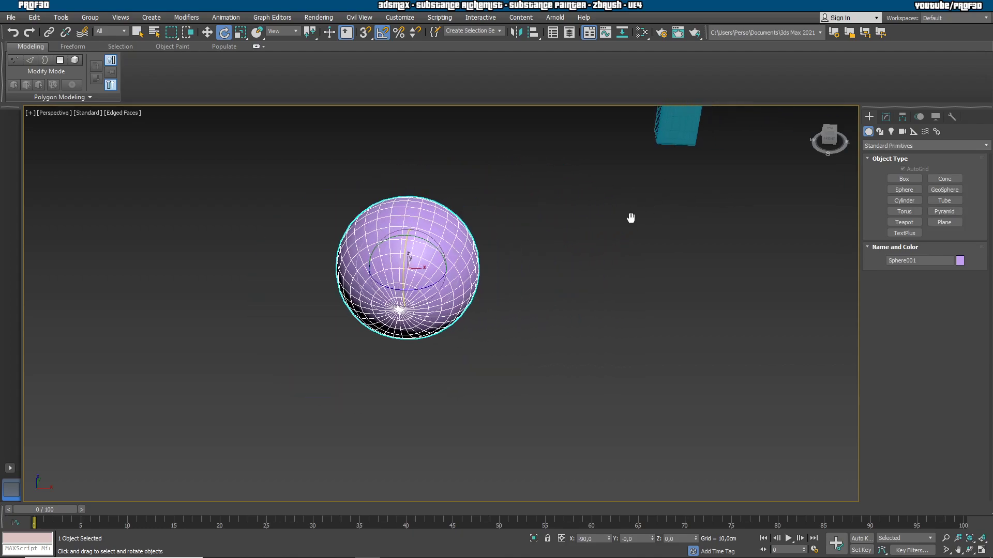
Create a cylinder of about 6.2 cm radius beside the sphere and give it 6 sides.
{"action": "left_click", "coordinate": [903, 200]}
{"action": "left_click_drag", "start_coordinate": [578, 295], "coordinate": [621, 308]}
{"action": "left_click", "coordinate": [617, 248]}
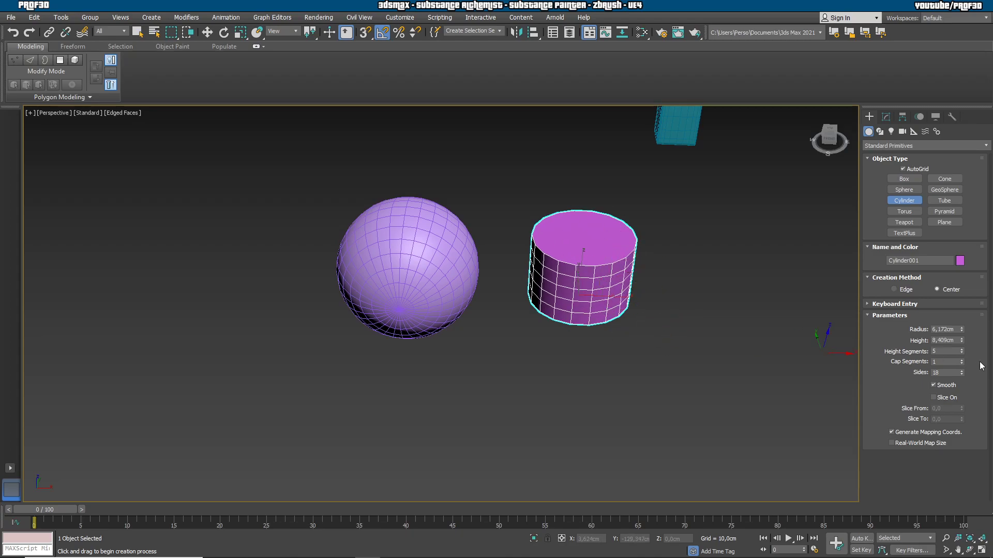
{"action": "mouse_move", "coordinate": [963, 373]}
{"action": "left_mouse_down"}
{"action": "mouse_move", "coordinate": [954, 376]}
{"action": "mouse_move", "coordinate": [960, 371]}
{"action": "left_mouse_up"}
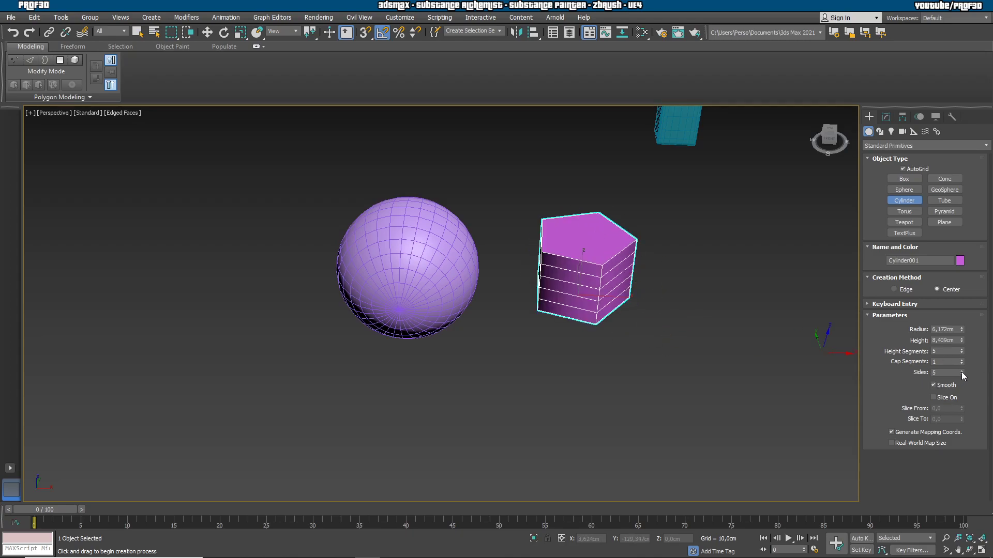
{"action": "left_click", "coordinate": [961, 370]}
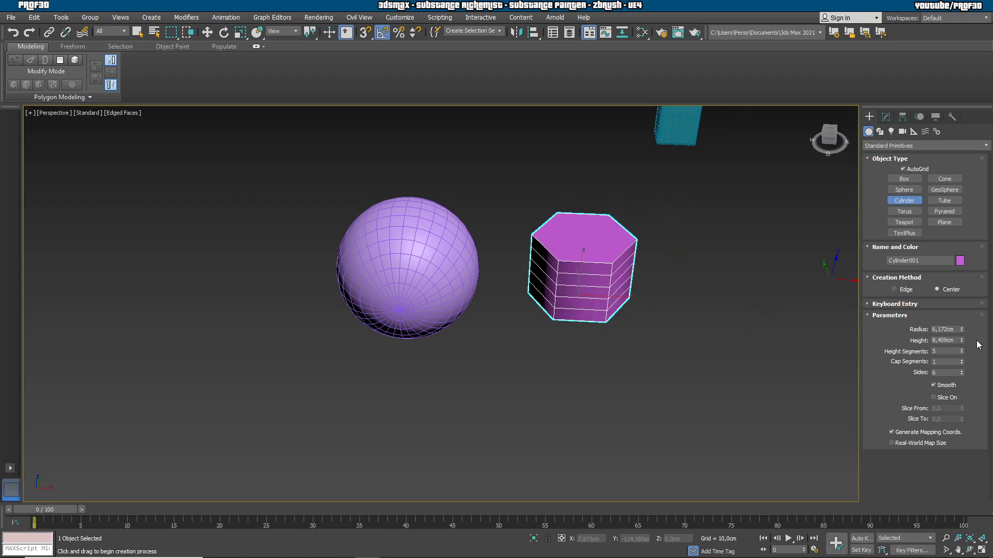
Reduce the hexagonal cylinder to 1 height segment and a height of about 2.8 cm.
{"action": "right_click", "coordinate": [962, 352]}
{"action": "left_click_drag", "start_coordinate": [963, 340], "coordinate": [968, 380]}
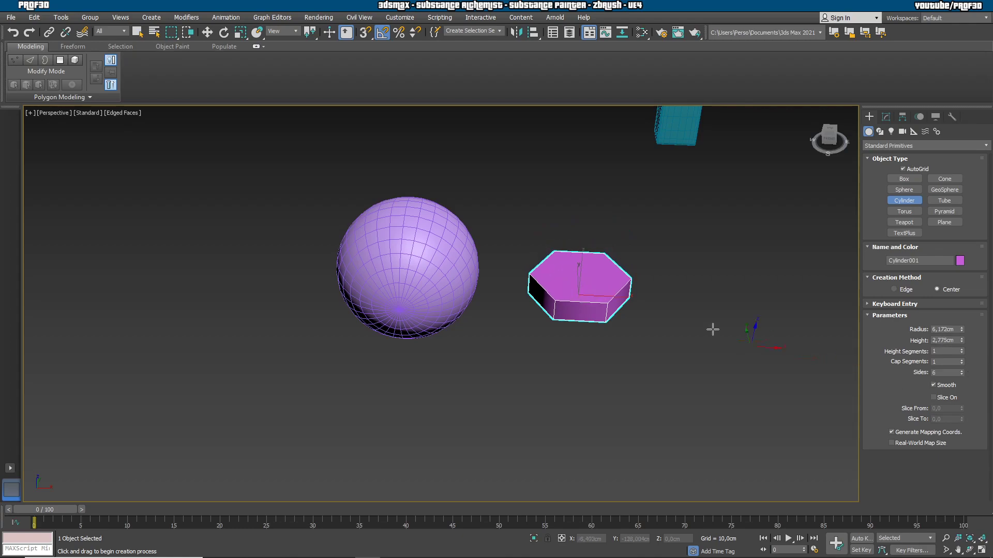
{"action": "key", "text": "z"}
{"action": "left_click", "coordinate": [885, 116]}
{"action": "key", "text": "e"}
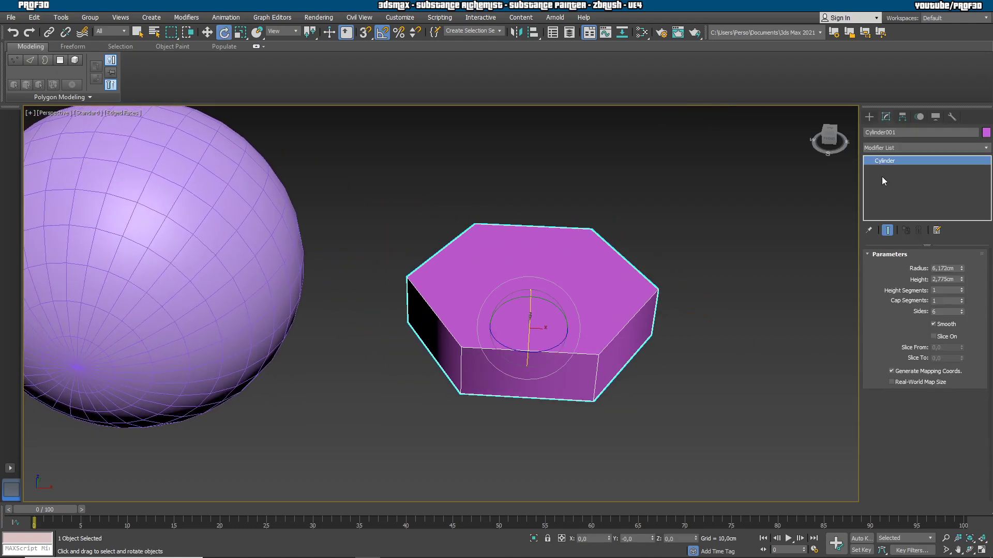
Create a smaller cylinder of about 2.6 cm radius on top of the hexagonal cylinder and increase its sides until it is round.
{"action": "left_click", "coordinate": [869, 116]}
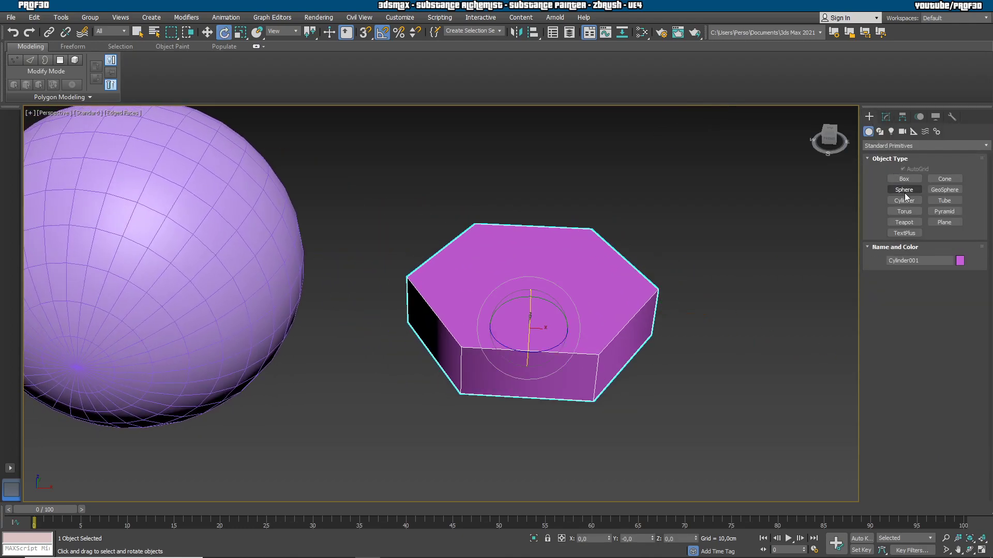
{"action": "left_click", "coordinate": [910, 200]}
{"action": "left_click_drag", "start_coordinate": [535, 288], "coordinate": [558, 322]}
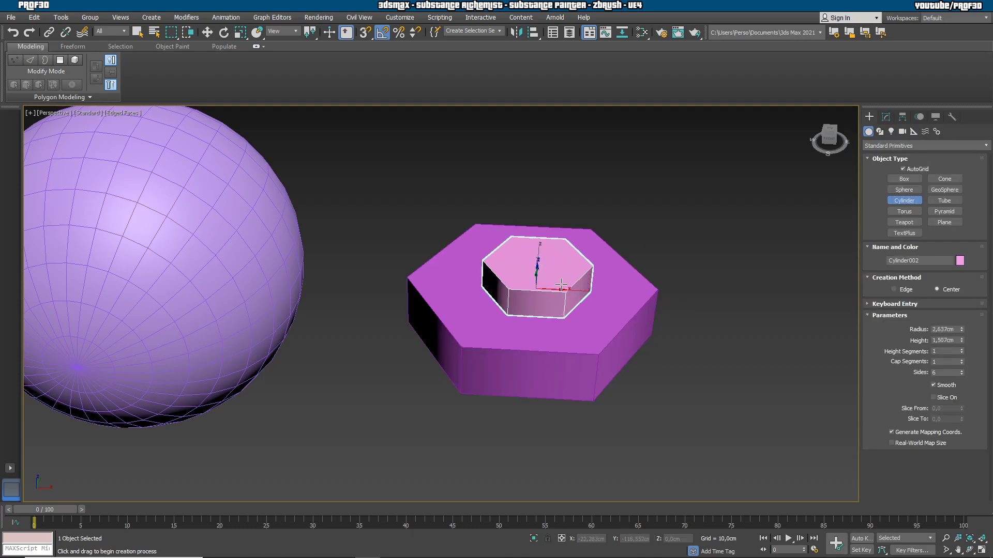
{"action": "left_click", "coordinate": [563, 267]}
{"action": "left_click_drag", "start_coordinate": [966, 373], "coordinate": [961, 336]}
Lower the small round cylinder so it sinks partway into the top of the hexagonal cylinder.
{"action": "middle_click_drag", "start_coordinate": [649, 380], "coordinate": [459, 239], "text": "alt"}
{"action": "left_click", "coordinate": [208, 33]}
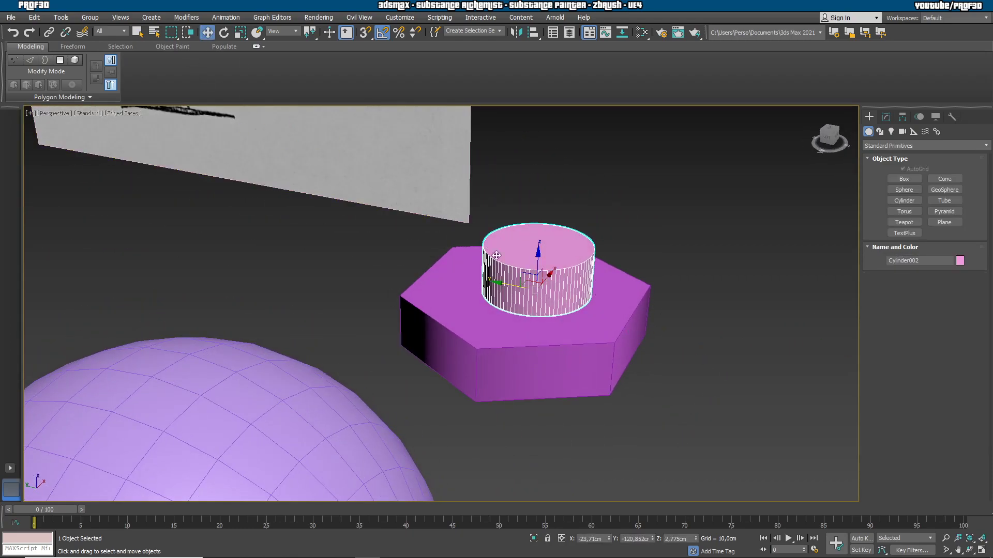
{"action": "left_click_drag", "start_coordinate": [512, 284], "coordinate": [526, 307]}
{"action": "left_click", "coordinate": [707, 284]}
Convert the hexagonal cylinder to an Editable Poly.
{"action": "left_click", "coordinate": [628, 321]}
{"action": "middle_click_drag", "start_coordinate": [672, 337], "coordinate": [641, 356], "text": "alt"}
{"action": "left_click", "coordinate": [885, 117]}
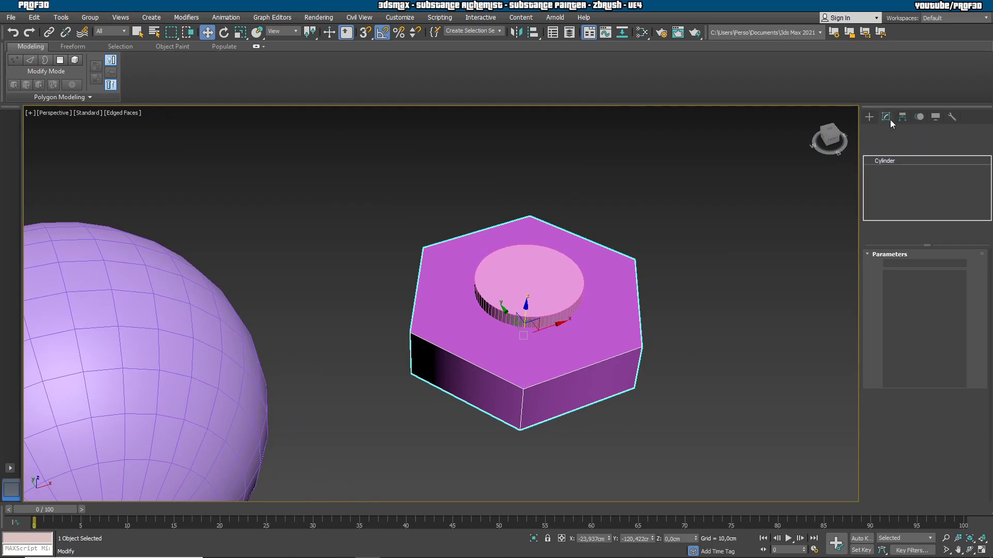
{"action": "right_click", "coordinate": [902, 163]}
{"action": "left_click", "coordinate": [925, 239]}
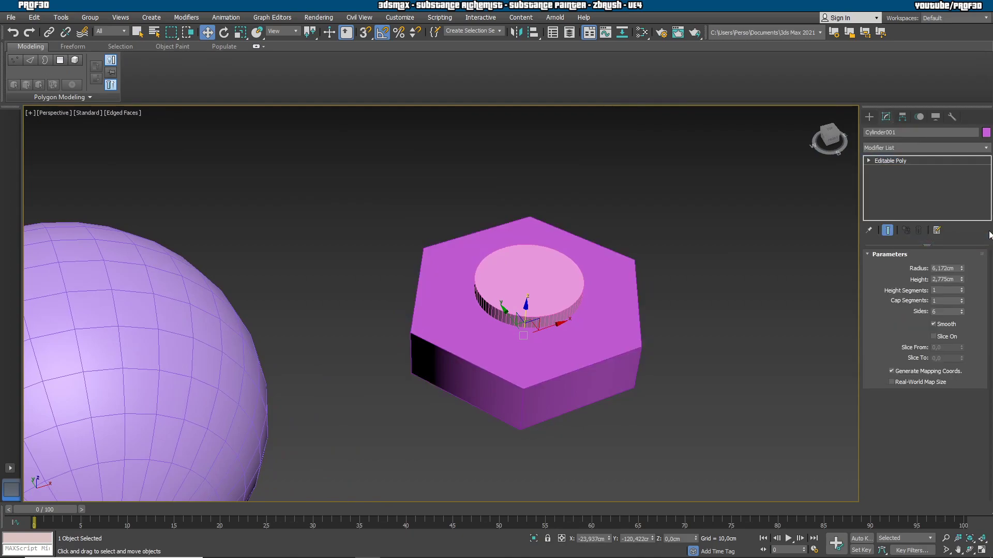
Add Swift Loop support edges beside the hexagon's first vertical corners and around its sides near the upper and lower rims.
{"action": "left_click", "coordinate": [367, 60]}
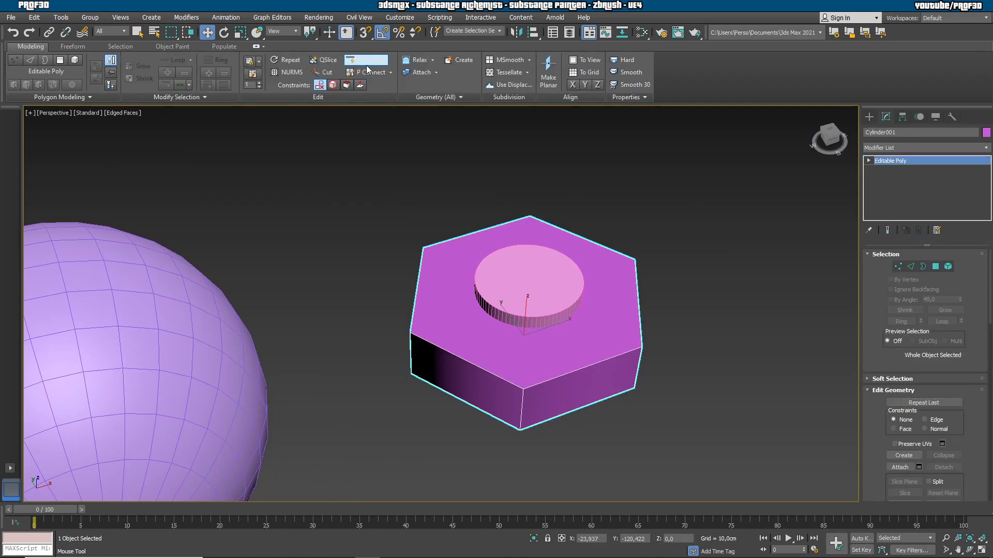
{"action": "left_click", "coordinate": [525, 385]}
{"action": "left_click", "coordinate": [639, 353]}
{"action": "middle_click_drag", "start_coordinate": [669, 372], "coordinate": [579, 373], "text": "alt"}
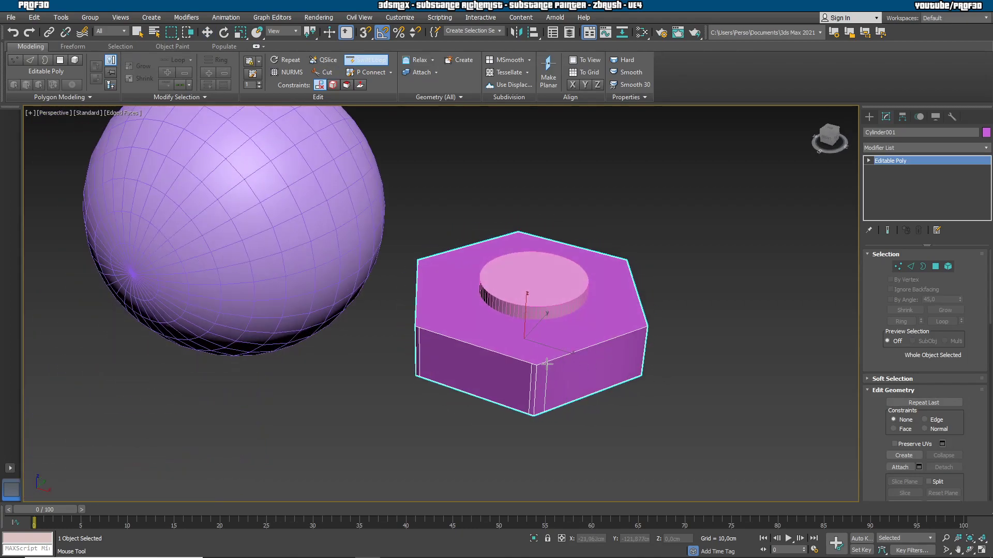
{"action": "left_click", "coordinate": [543, 364]}
{"action": "left_click", "coordinate": [536, 373]}
{"action": "left_click", "coordinate": [534, 411]}
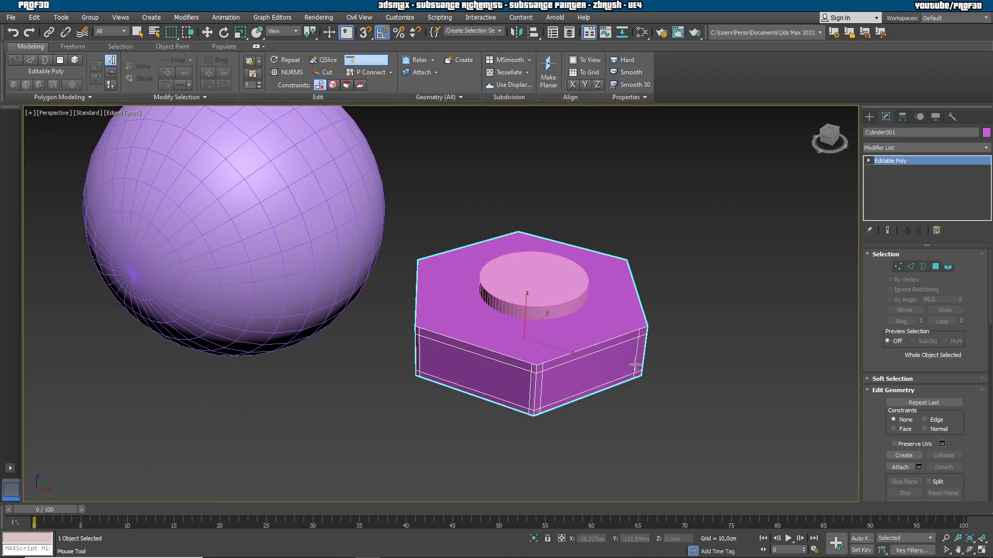
Add vertical support loops on both sides of the hexagon's remaining corners.
{"action": "middle_click_drag", "start_coordinate": [643, 362], "coordinate": [522, 347], "text": "alt"}
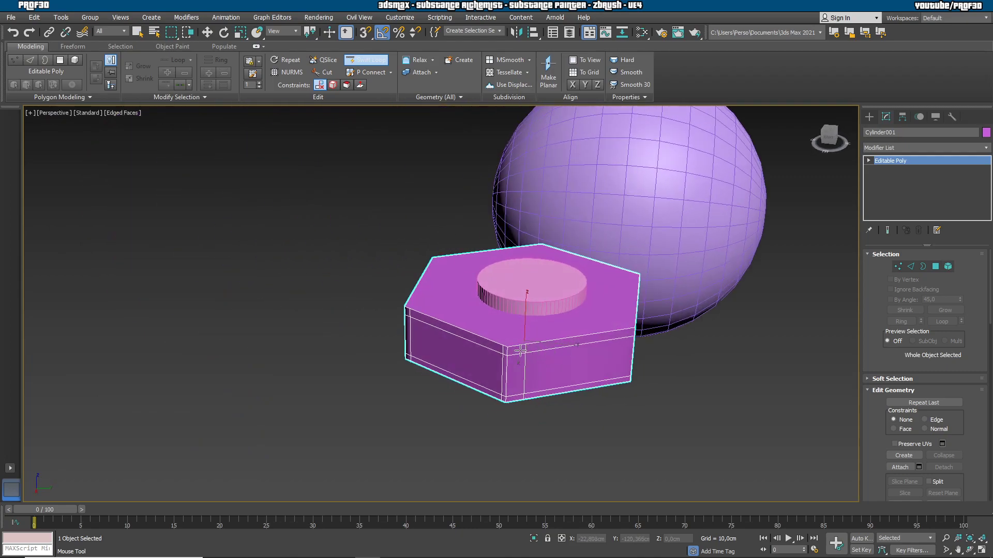
{"action": "middle_click_drag", "start_coordinate": [628, 357], "coordinate": [555, 355], "text": "alt"}
{"action": "middle_click_drag", "start_coordinate": [649, 341], "coordinate": [543, 370], "text": "alt"}
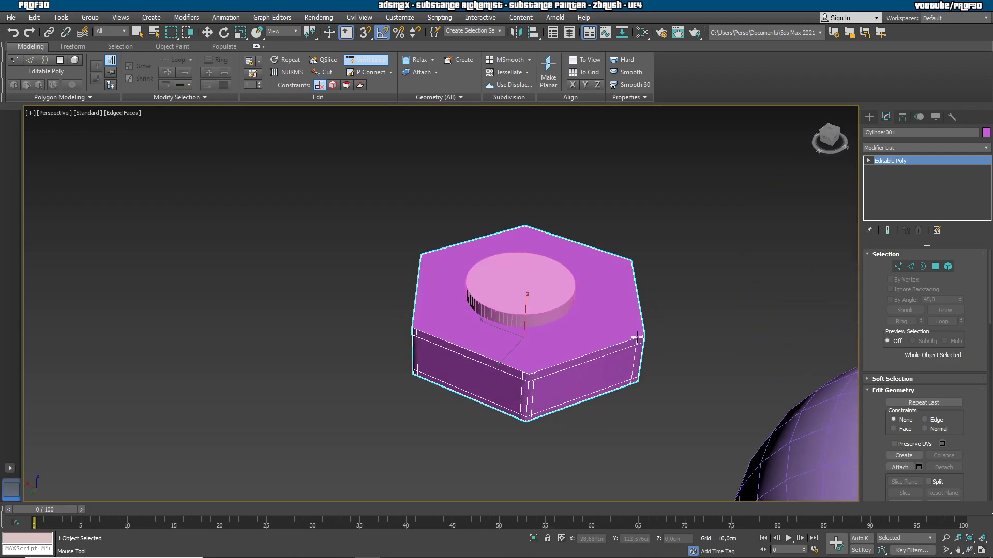
{"action": "middle_click_drag", "start_coordinate": [640, 337], "coordinate": [550, 363], "text": "alt"}
{"action": "left_click", "coordinate": [515, 364]}
{"action": "middle_click_drag", "start_coordinate": [616, 359], "coordinate": [522, 351], "text": "alt"}
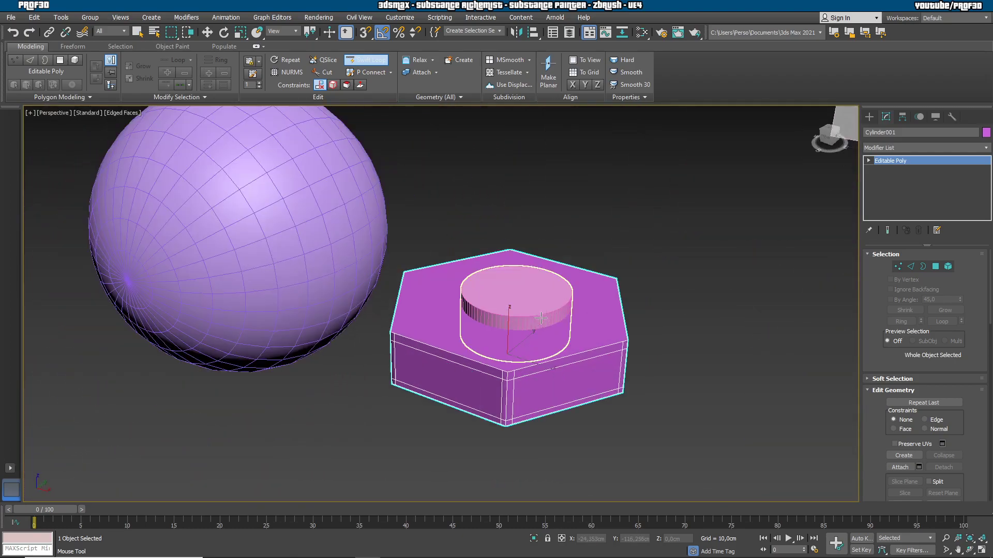
Inset the hexagon's top polygon slightly to form a narrow support border along its rim.
{"action": "left_click", "coordinate": [936, 266]}
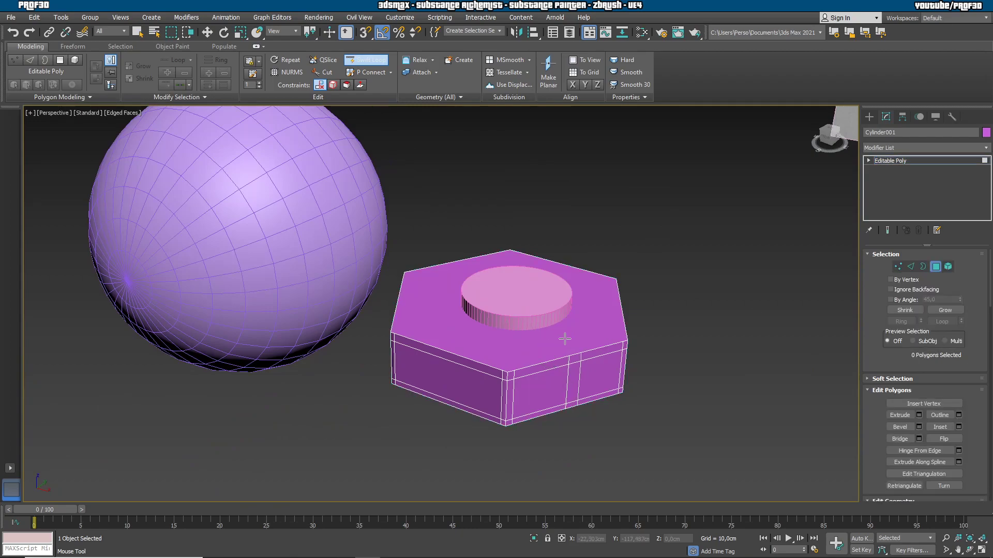
{"action": "key", "text": "w"}
{"action": "left_click", "coordinate": [566, 337]}
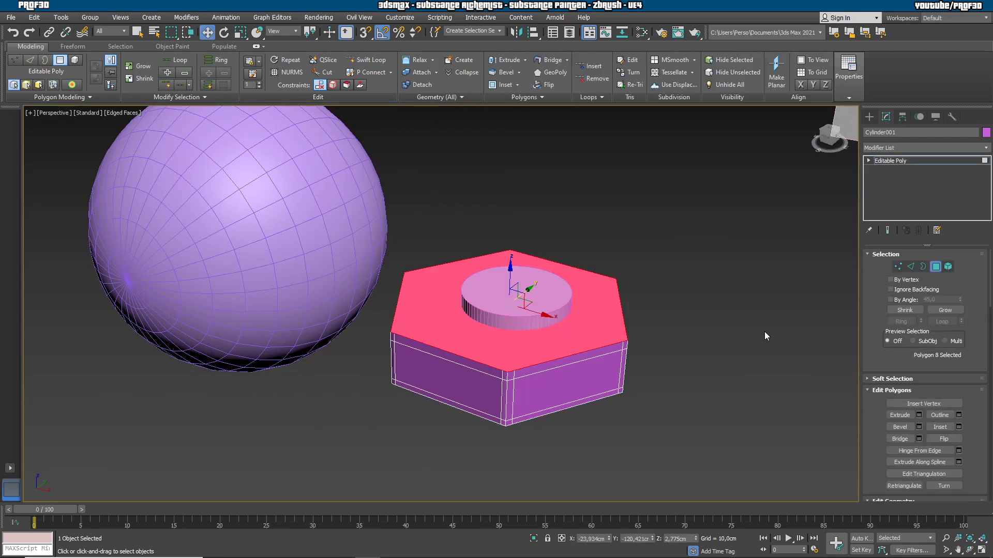
{"action": "left_click", "coordinate": [957, 427]}
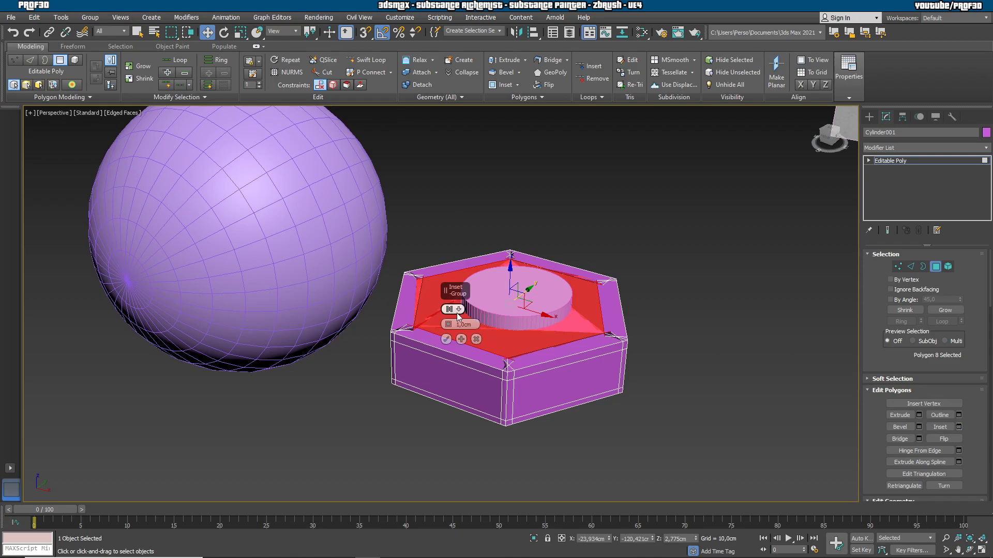
{"action": "left_click_drag", "start_coordinate": [447, 325], "coordinate": [449, 329]}
{"action": "left_click", "coordinate": [446, 339]}
Delete the hexagon's bottom polygon.
{"action": "middle_click_drag", "start_coordinate": [550, 361], "coordinate": [556, 282], "text": "alt"}
{"action": "left_click", "coordinate": [551, 302]}
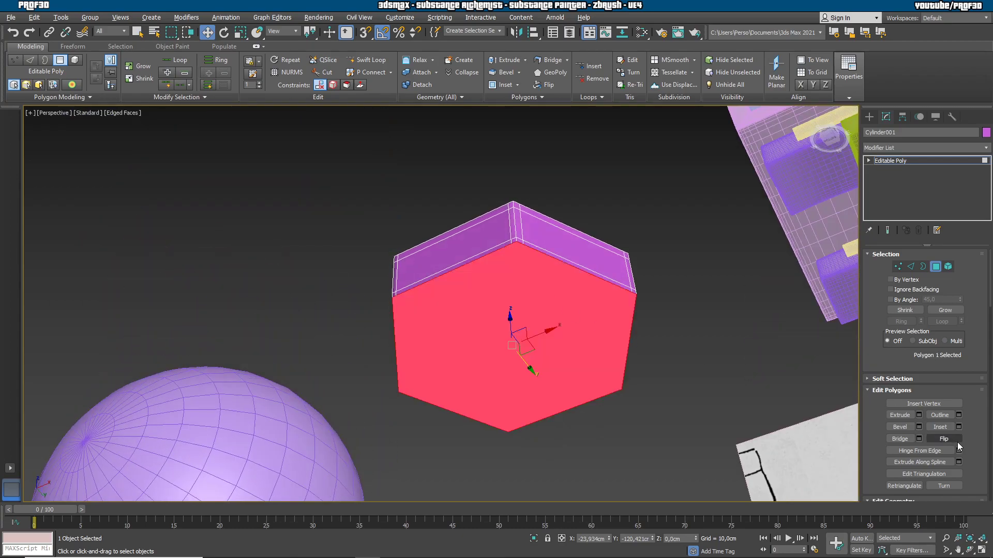
{"action": "key", "text": "Delete"}
Apply TurboSmooth with 3 iterations to the hexagonal cylinder and turn off the edged faces display.
{"action": "middle_click_drag", "start_coordinate": [641, 269], "coordinate": [653, 318], "text": "alt"}
{"action": "left_click", "coordinate": [904, 147]}
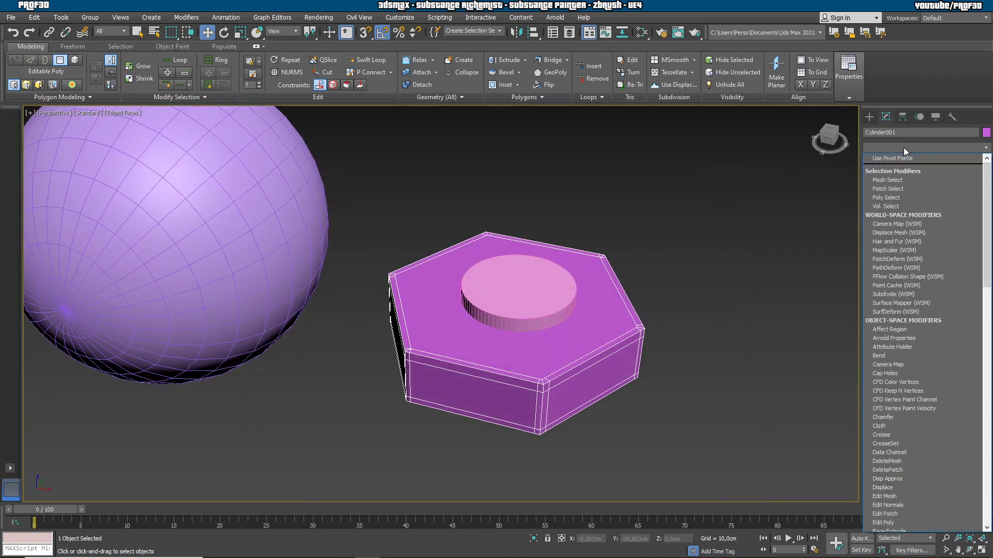
{"action": "left_click", "coordinate": [893, 354]}
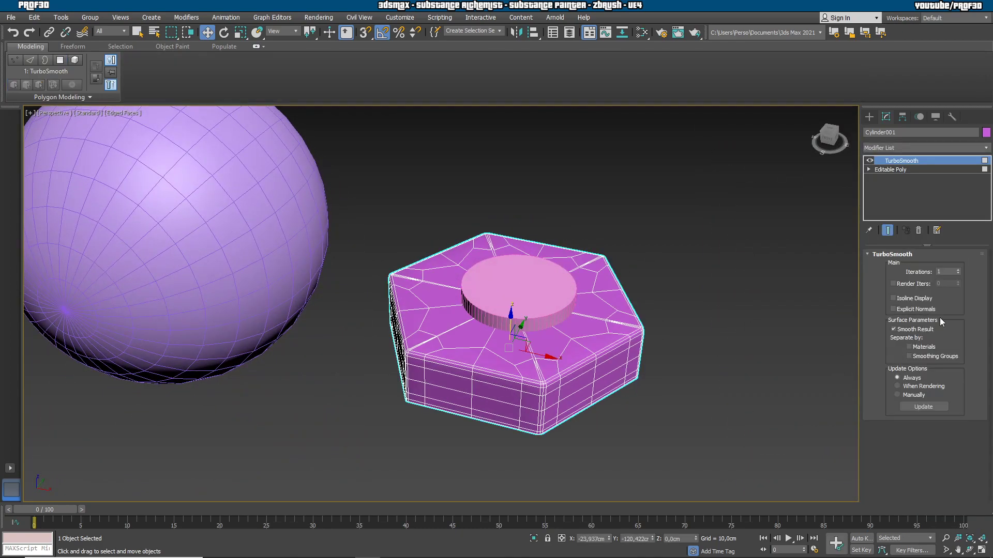
{"action": "left_click", "coordinate": [957, 270]}
{"action": "left_click", "coordinate": [958, 270]}
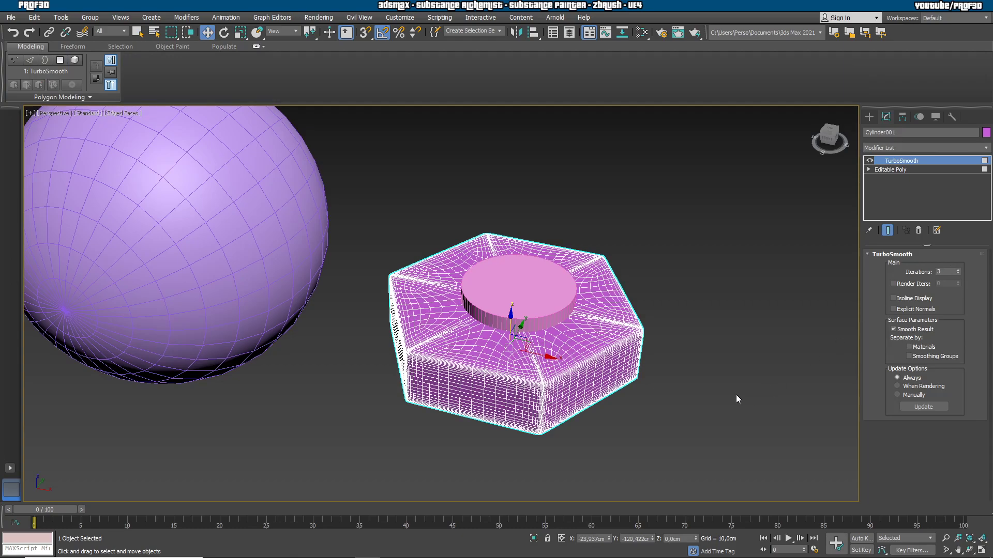
{"action": "key", "text": "F4"}
Examine the smoothed hexagonal bolt part and compare the mailbox and its supports with the reference drawings.
{"action": "left_click", "coordinate": [594, 434]}
{"action": "middle_click_drag", "start_coordinate": [594, 435], "coordinate": [648, 463], "text": "alt"}
{"action": "scroll", "coordinate": [649, 457], "scroll_direction": "down", "scroll_amount": 6}
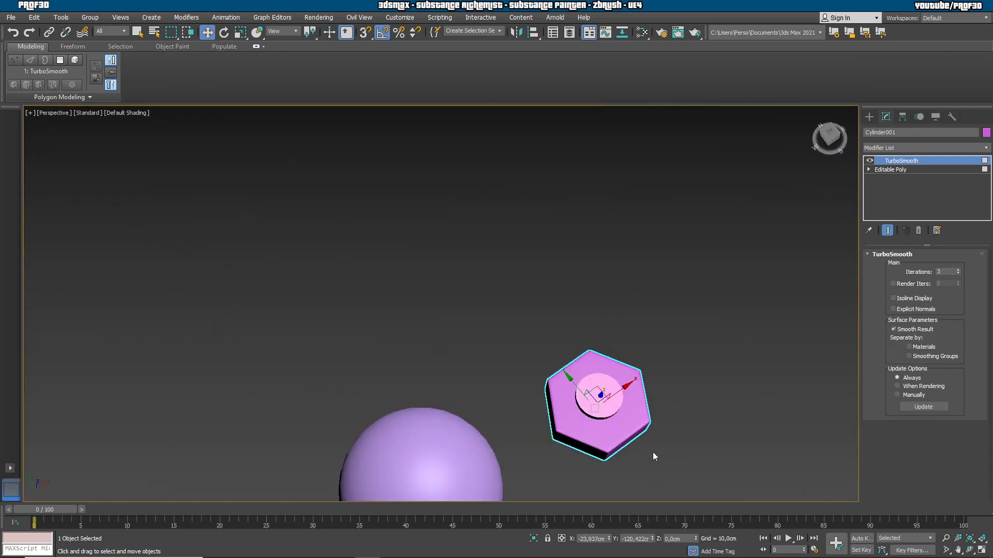
{"action": "middle_click_drag", "start_coordinate": [671, 410], "coordinate": [688, 437], "text": "alt"}
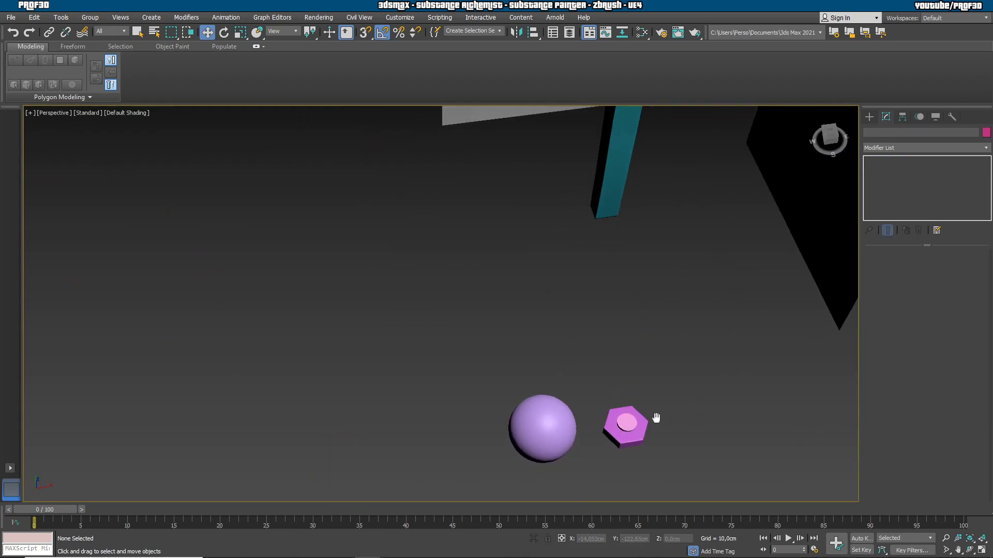
{"action": "key", "text": "z"}
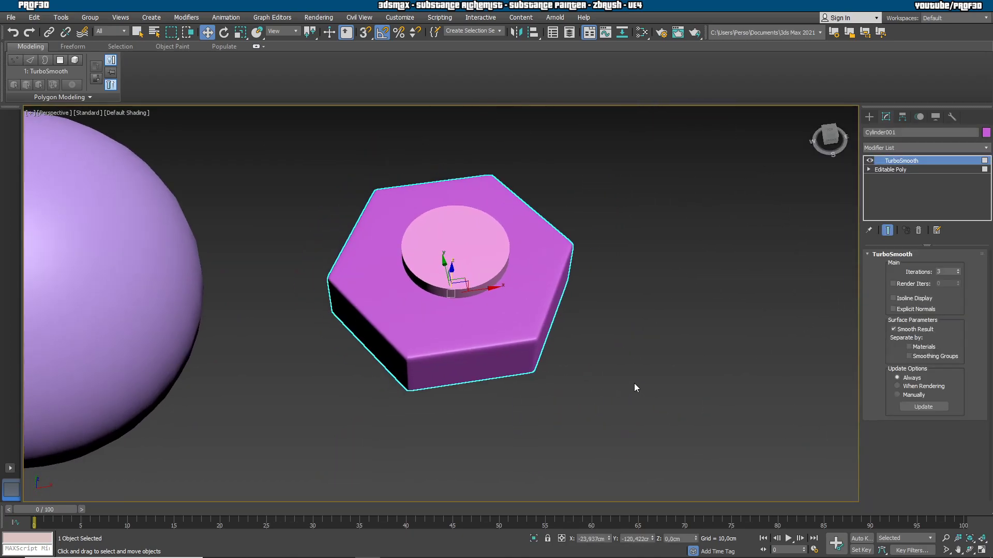
{"action": "scroll", "coordinate": [627, 351], "scroll_direction": "down", "scroll_amount": 8}
{"action": "middle_click_drag", "start_coordinate": [665, 290], "coordinate": [641, 342]}
{"action": "scroll", "coordinate": [510, 235], "scroll_direction": "up", "scroll_amount": 8}
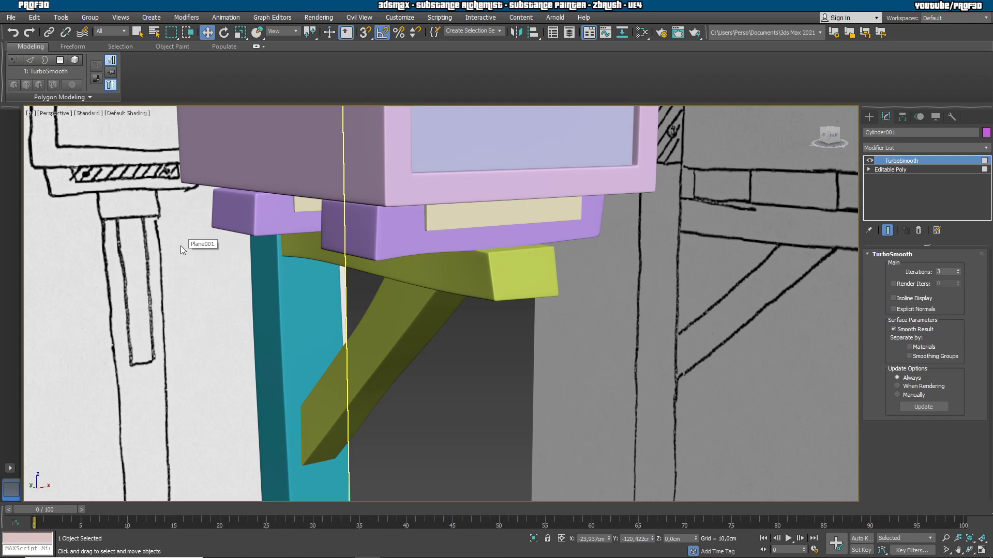
{"action": "middle_click_drag", "start_coordinate": [205, 260], "coordinate": [207, 261], "text": "alt"}
{"action": "scroll", "coordinate": [310, 271], "scroll_direction": "down", "scroll_amount": 6}
{"action": "middle_click_drag", "start_coordinate": [305, 275], "coordinate": [380, 352], "text": "alt"}
{"action": "scroll", "coordinate": [398, 292], "scroll_direction": "up", "scroll_amount": 3}
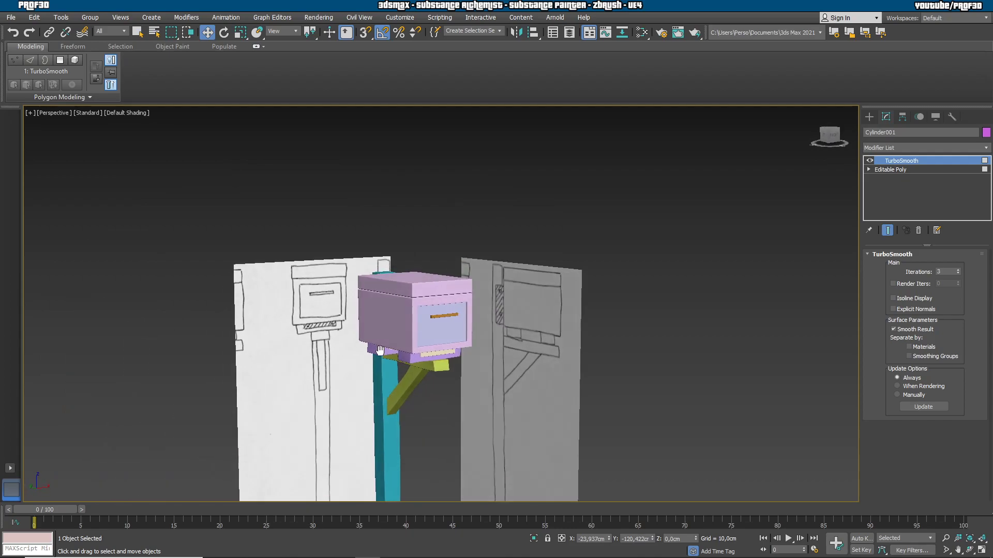
{"action": "middle_click_drag", "start_coordinate": [612, 360], "coordinate": [612, 333]}
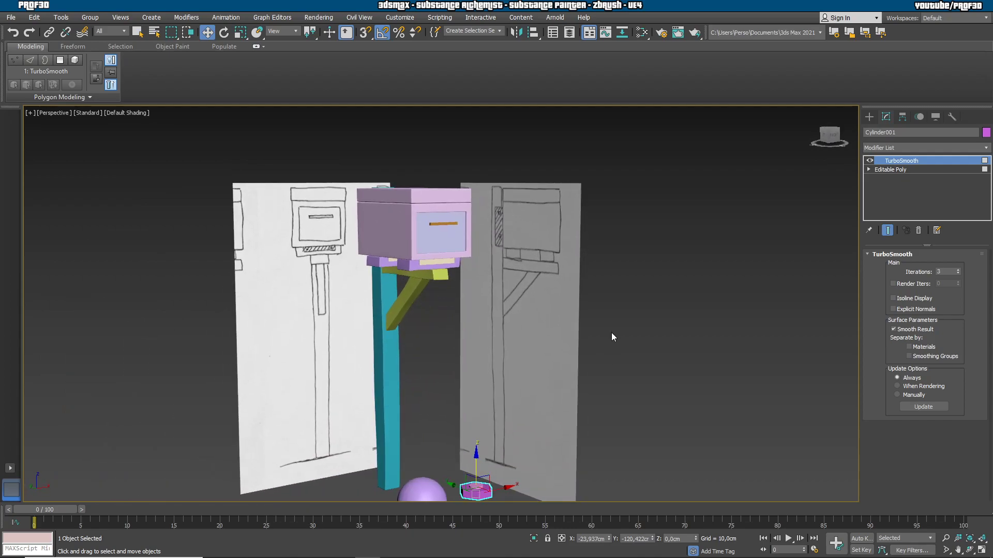